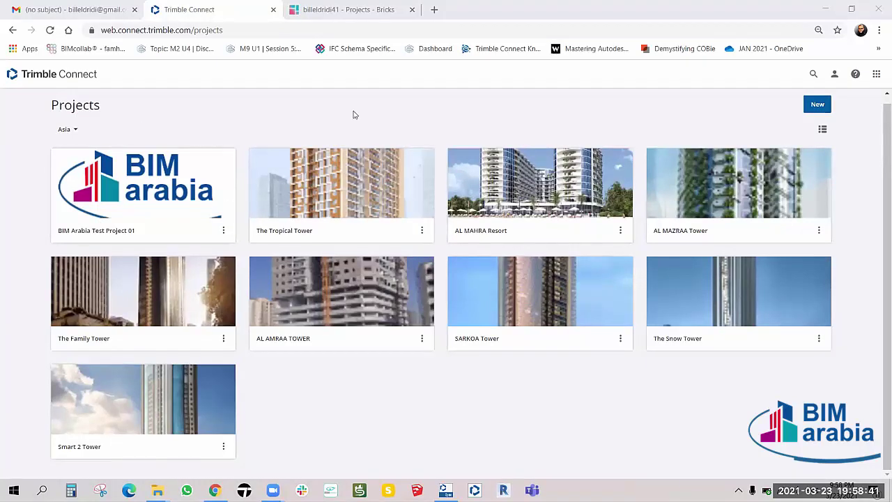
Step: Open BIM Arabia Test Project 01 from the Projects grid, then expand and collapse Settings
left_click(148, 183)
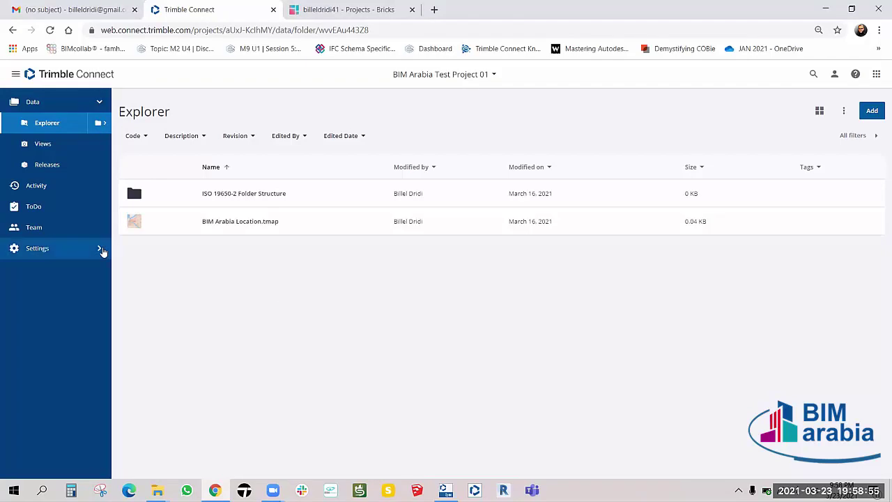
left_click(99, 248)
left_click(99, 185)
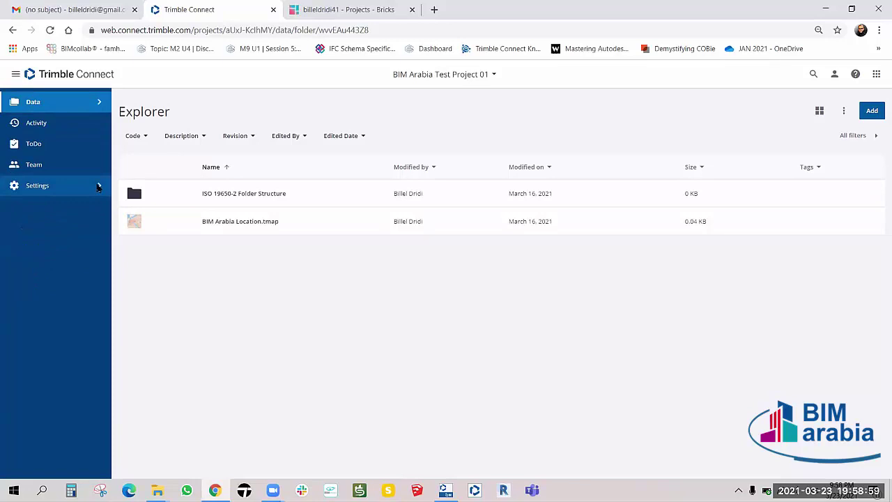
Step: Expand Settings in the sidebar to list Project Details, Notifications, Units, User Permissions and Sync
left_click(99, 185)
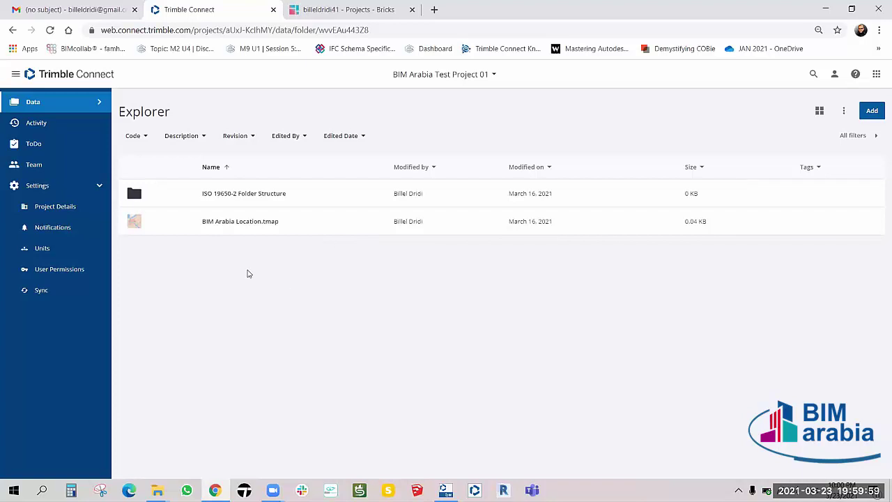
Step: Open Project Details, showing the Enterprise licence, Asia server and 03/15/2021–06/15/2021 dates
left_click(41, 204)
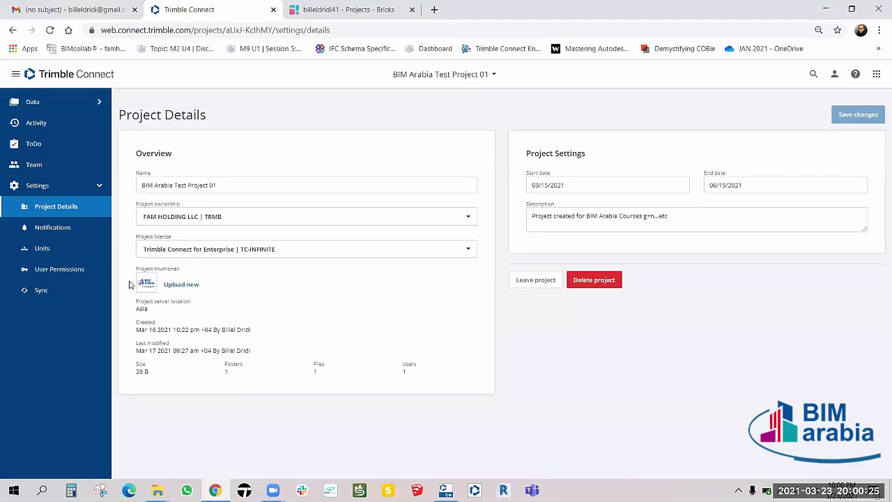
Step: Go to the Team page, which lists a single active Admin member and no groups
left_click(36, 170)
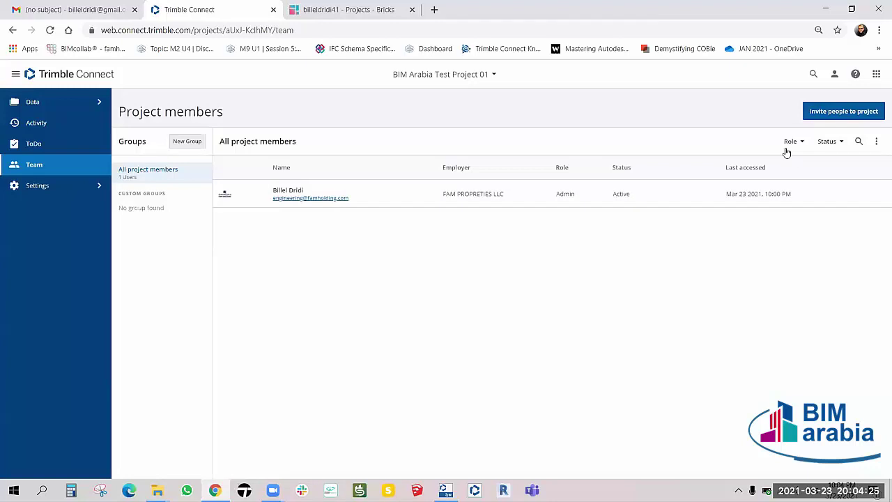
left_click(858, 144)
left_click(712, 257)
left_click(806, 147)
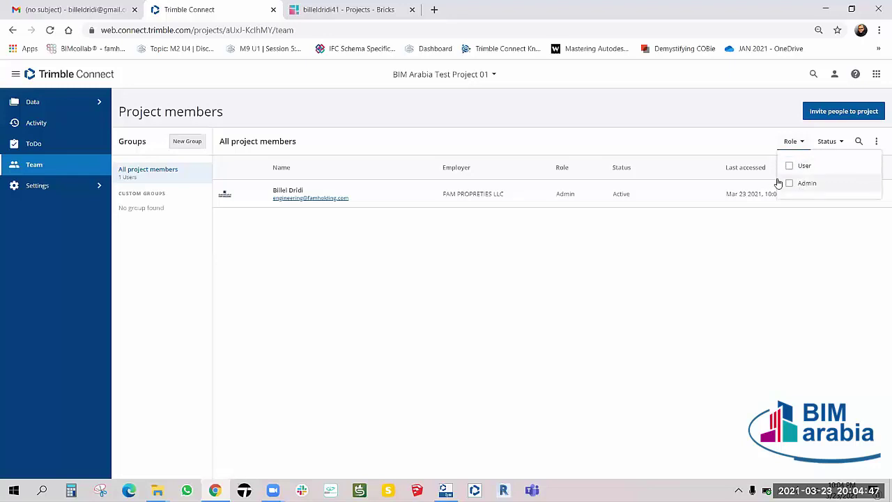
left_click(840, 142)
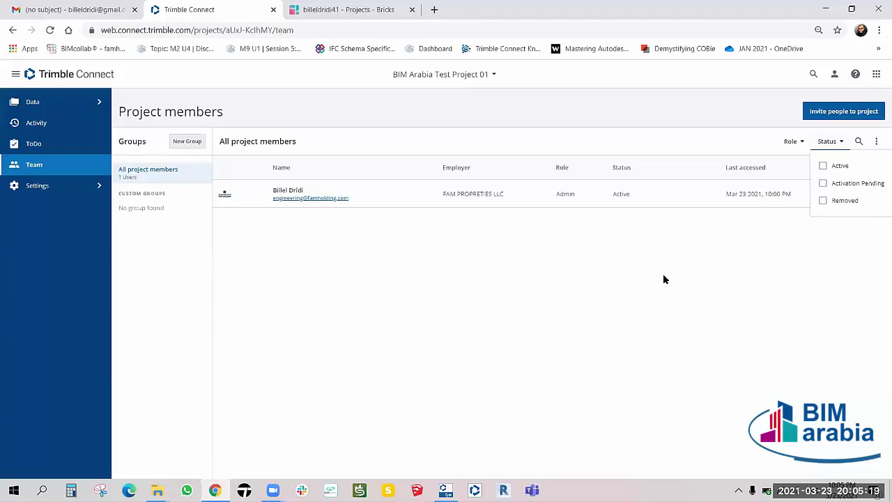
left_click(842, 141)
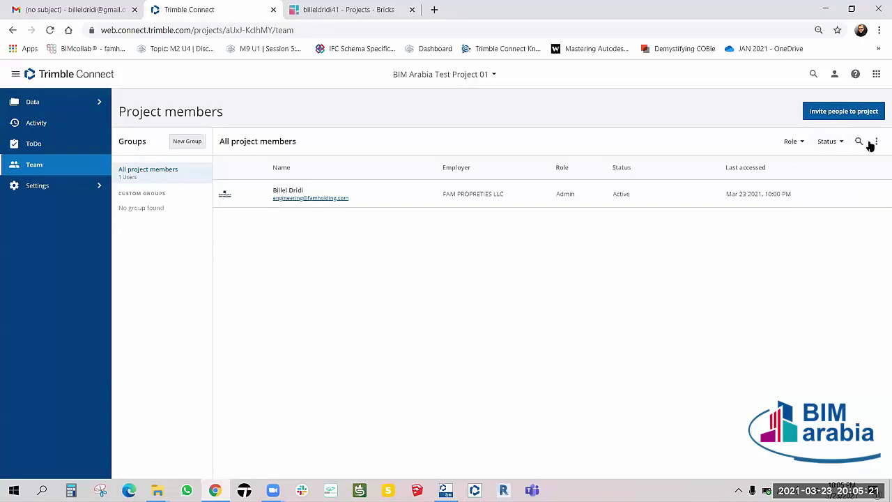
left_click(876, 141)
left_click(797, 271)
left_click(840, 116)
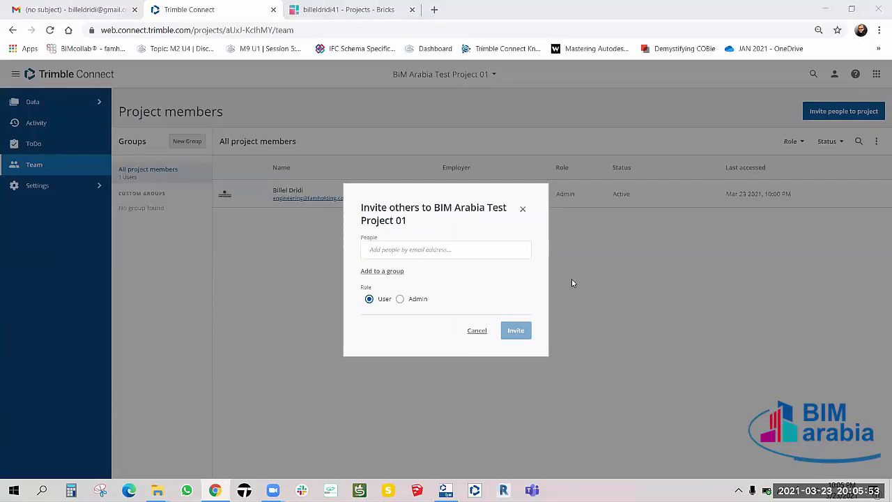
left_click(434, 250)
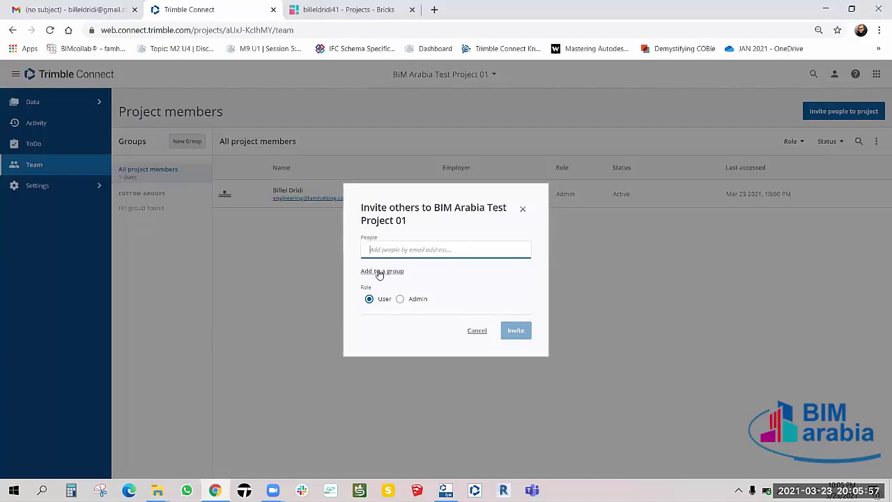
left_click(520, 211)
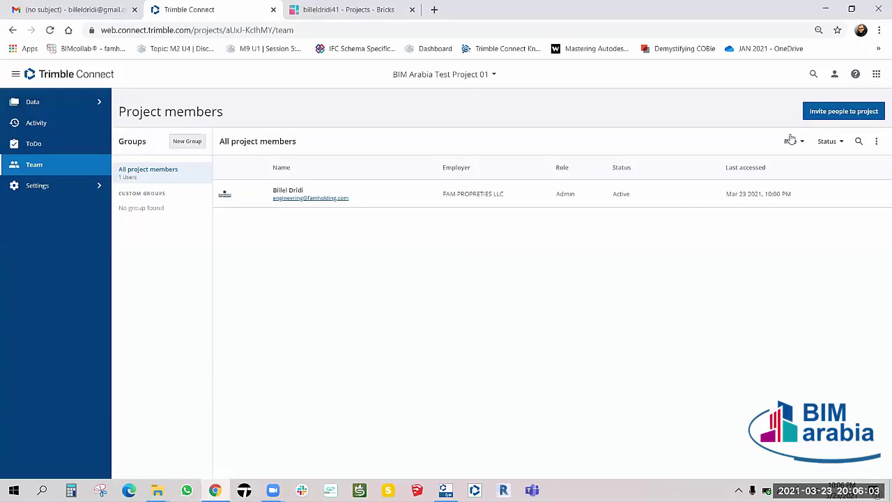
left_click(836, 114)
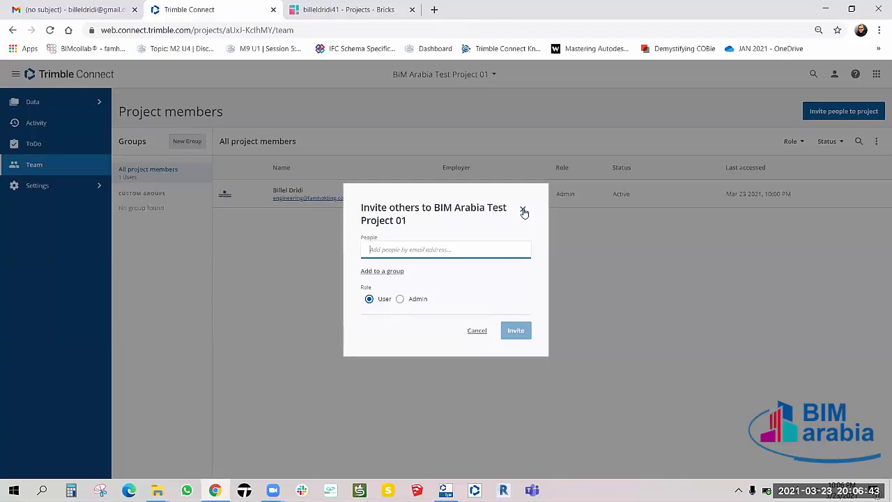
left_click(524, 212)
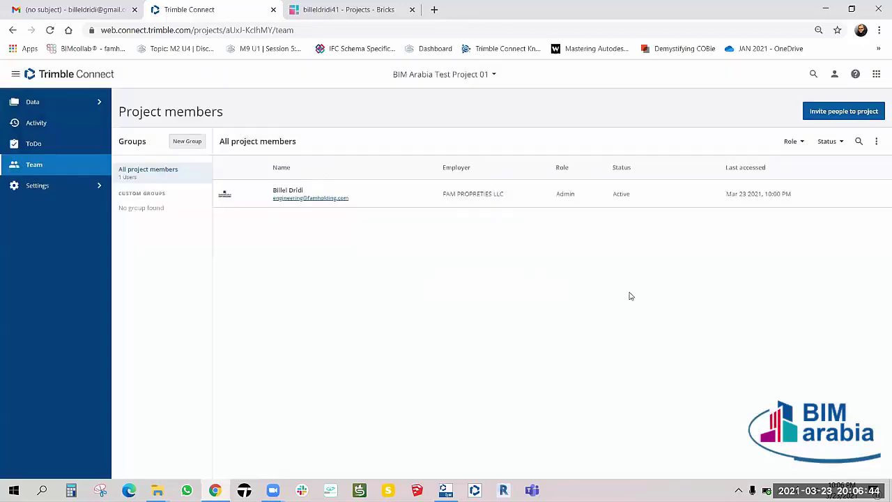
Step: Create the group 'Architectural Department', correcting the misspelled name before saving
left_click(188, 142)
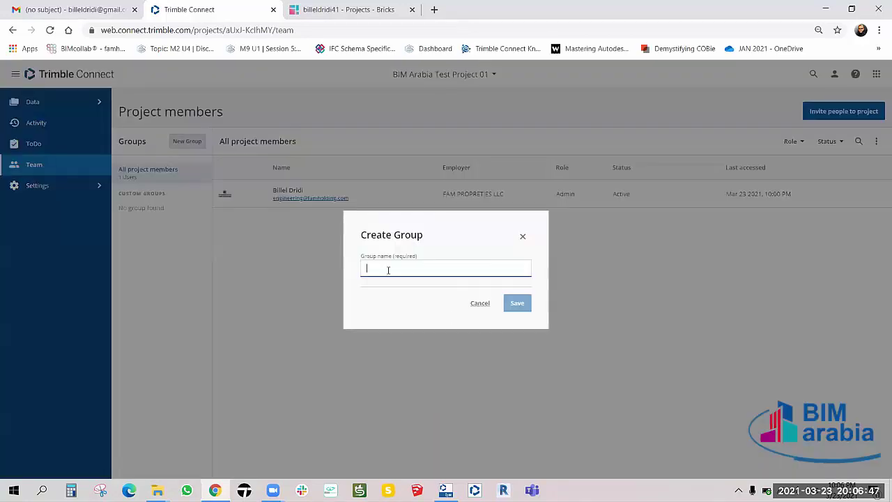
type("Arch")
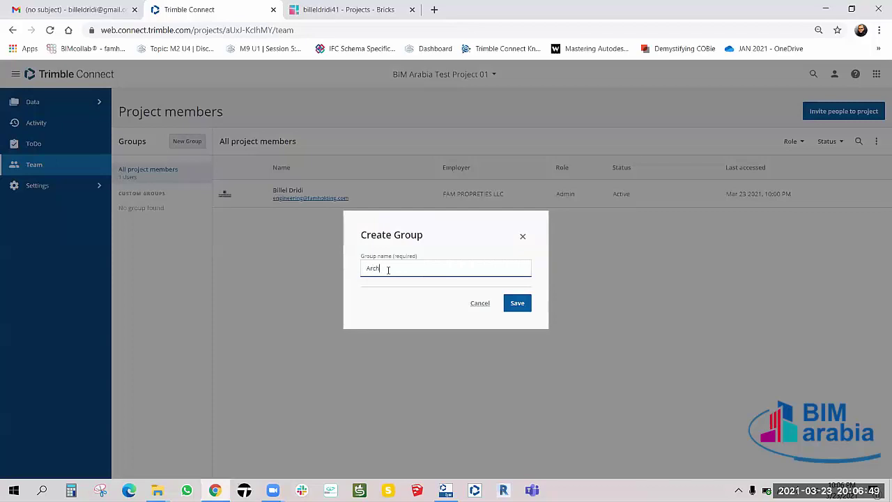
type("itectura")
type("l Depa")
type("rtement")
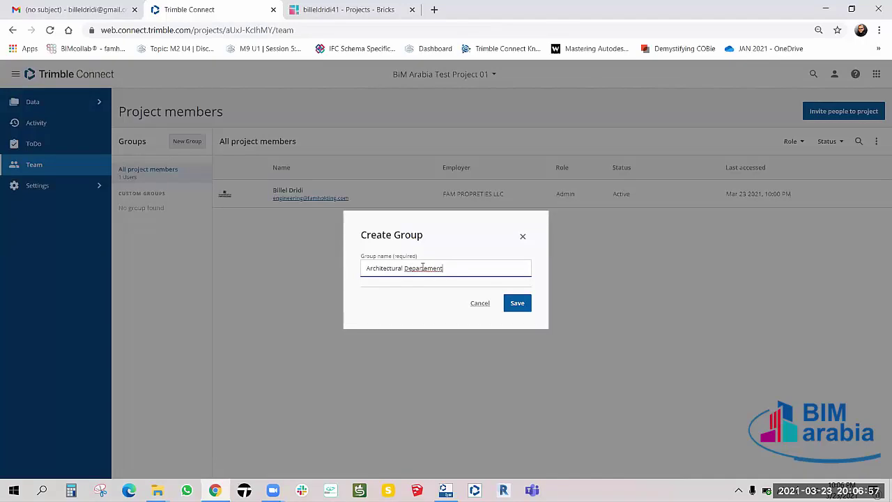
right_click(422, 267)
left_click(460, 273)
left_click(513, 301)
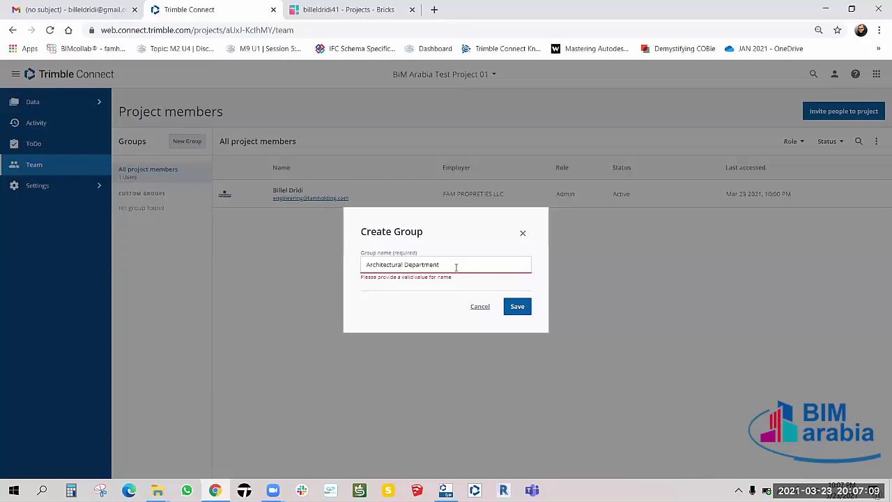
left_click(456, 267)
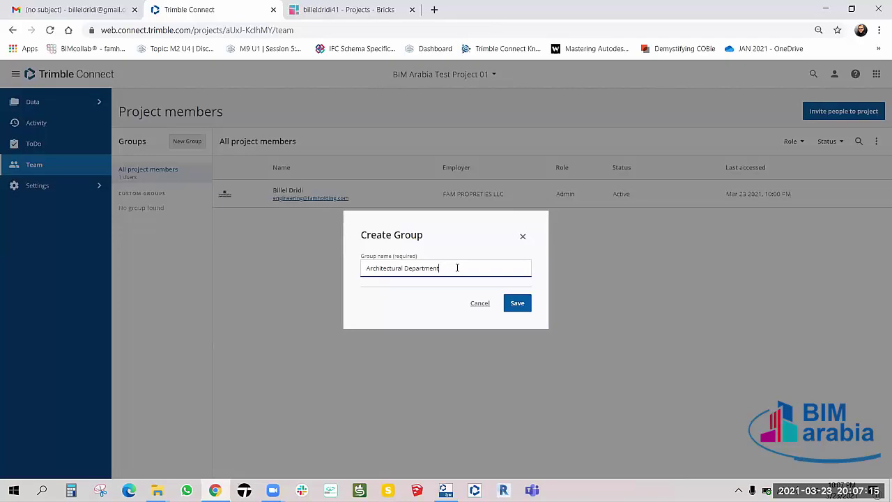
left_click(516, 302)
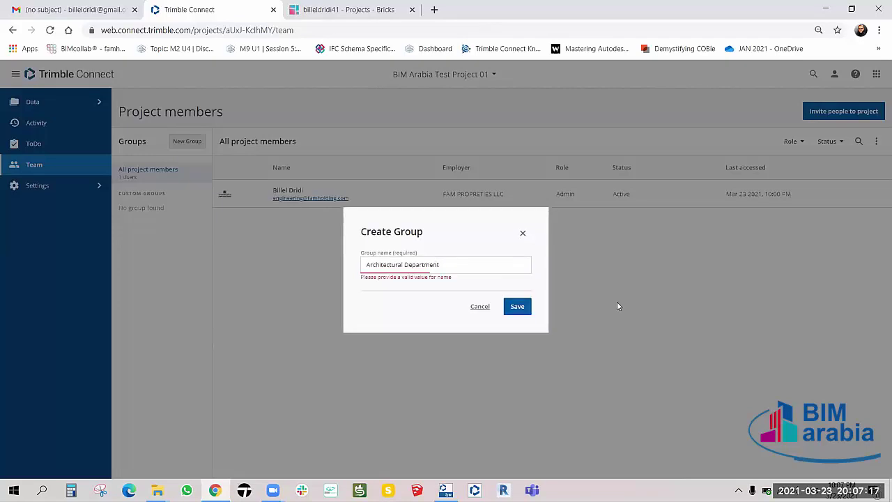
left_click(446, 261)
left_click(529, 309)
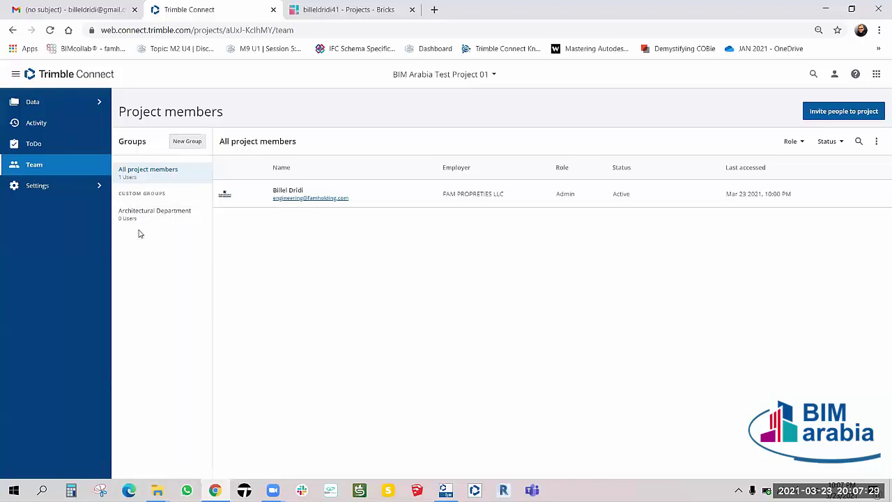
Step: Create the group 'Structural Department', fixing its spelling and removing the trailing space
left_click(187, 142)
left_click(375, 271)
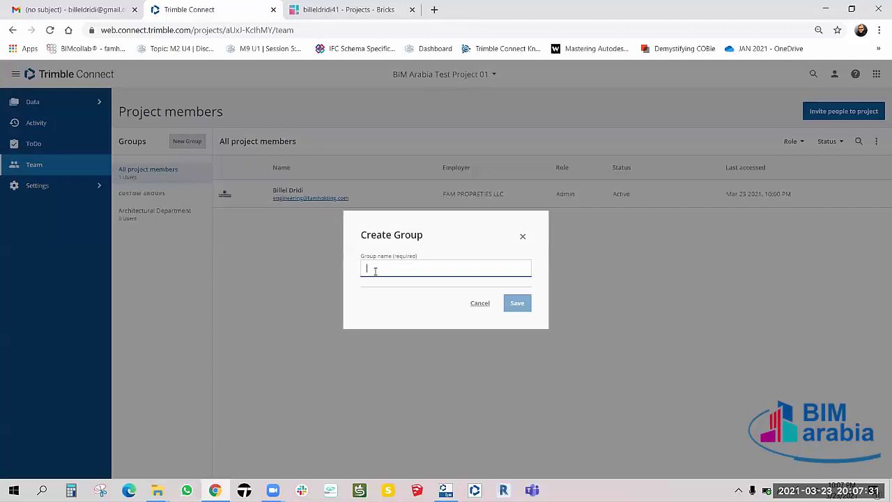
type("Structur")
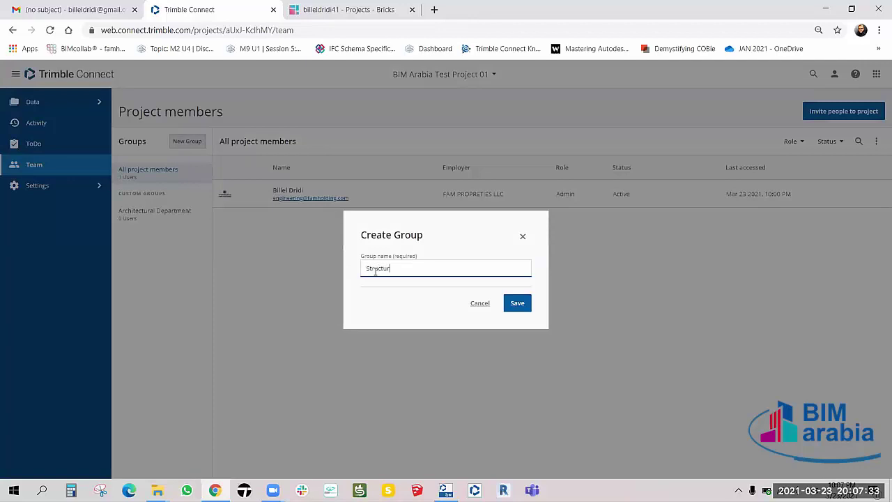
type("al ")
type("Departmtn")
type("em")
type("ent")
right_click(424, 271)
left_click(446, 278)
left_click(526, 301)
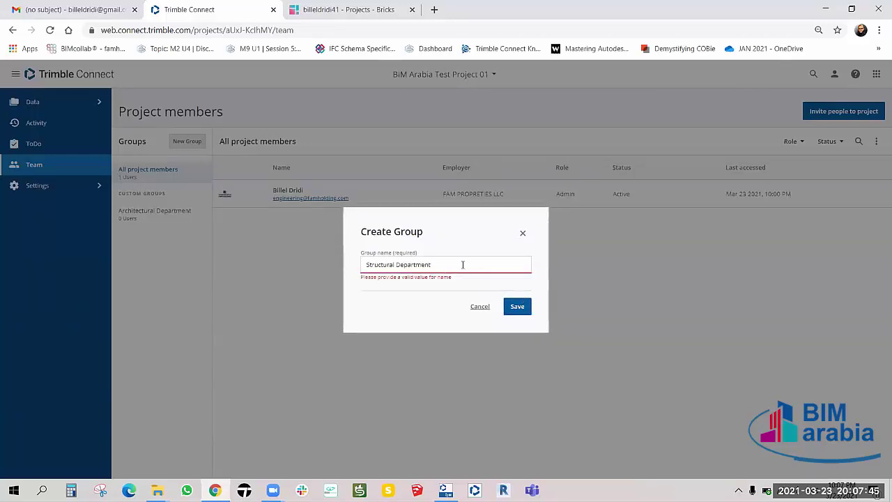
key("BackSpace")
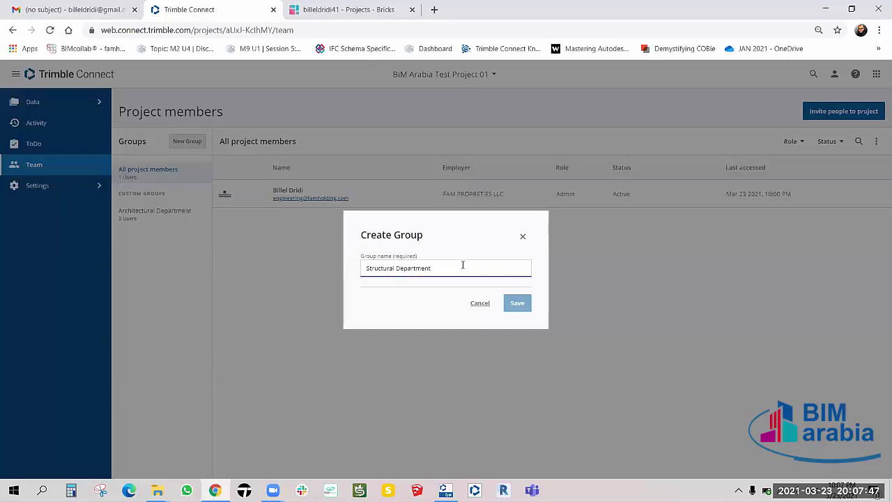
key("Return")
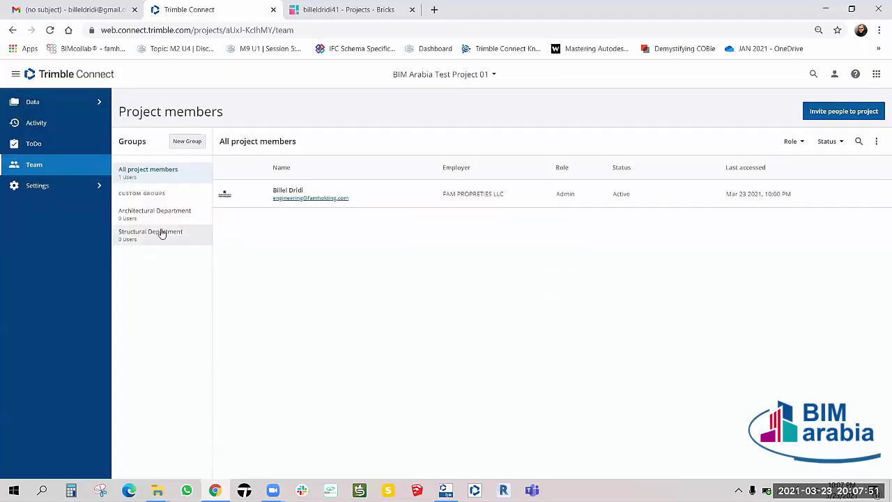
Step: Name a new group 'Curtain Walling System appointed party', fixing spelling and the trailing space
left_click(187, 141)
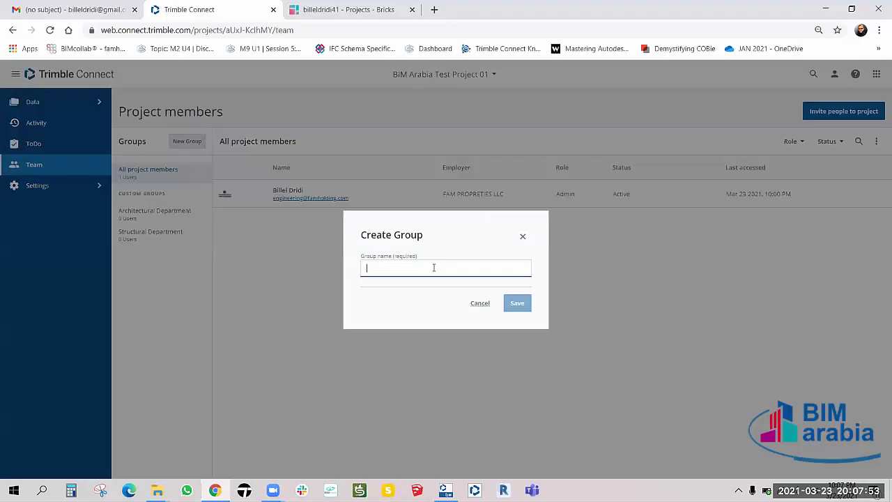
type("Me")
key("BackSpace")
key("BackSpace")
type("Cu")
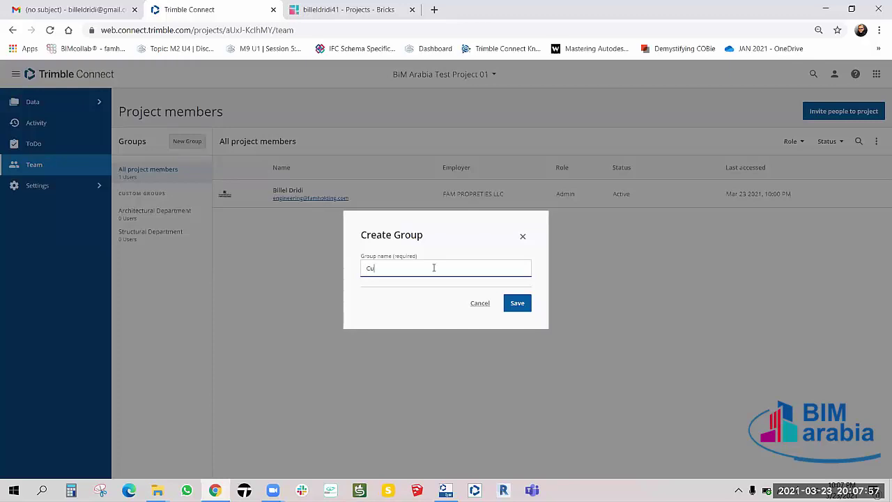
type("rtain ")
type("Walling S")
type("ystem")
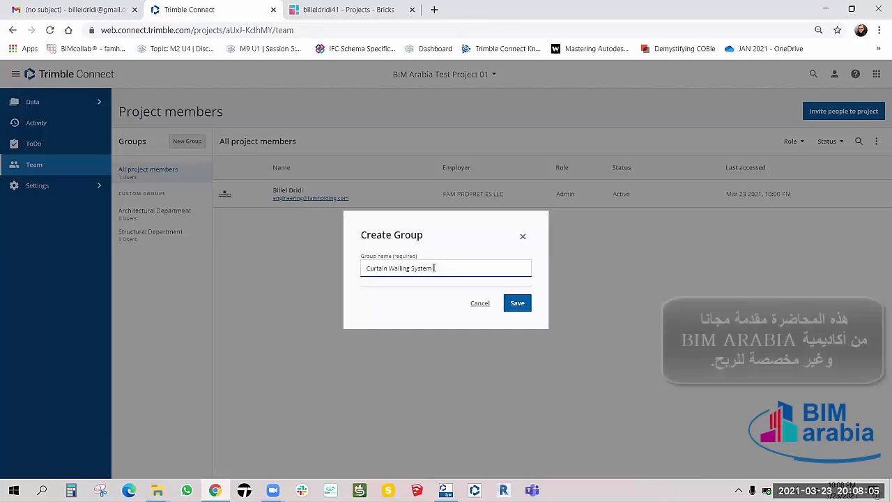
type("Appointed")
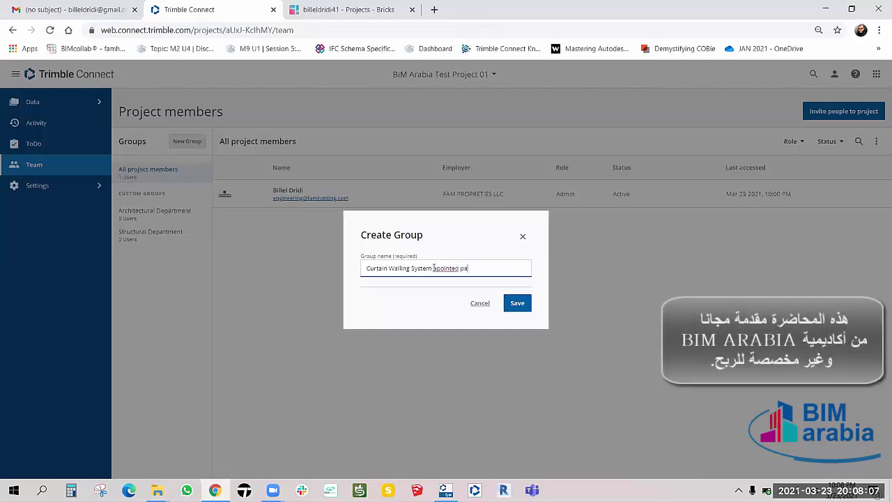
type(" party")
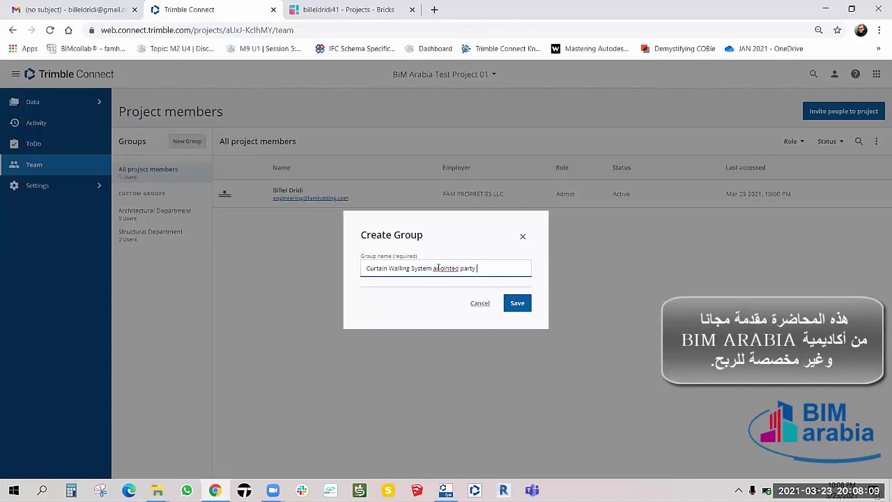
right_click(438, 268)
left_click(495, 279)
left_click(516, 302)
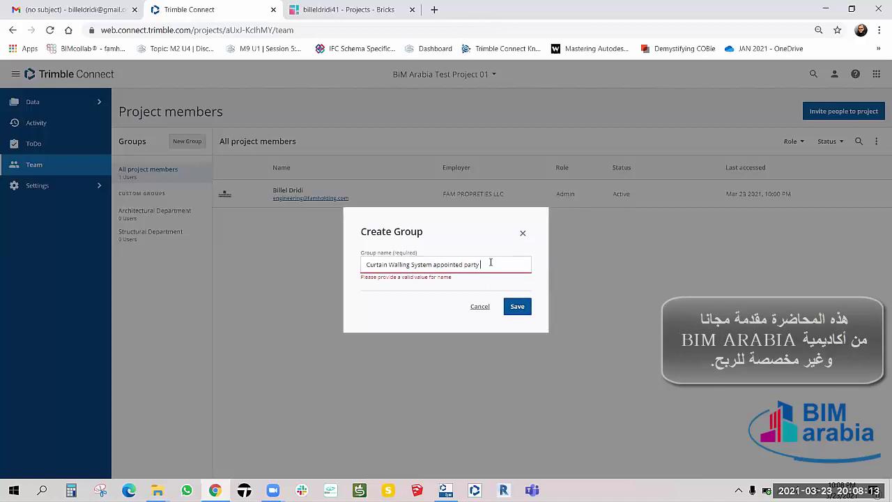
key("BackSpace")
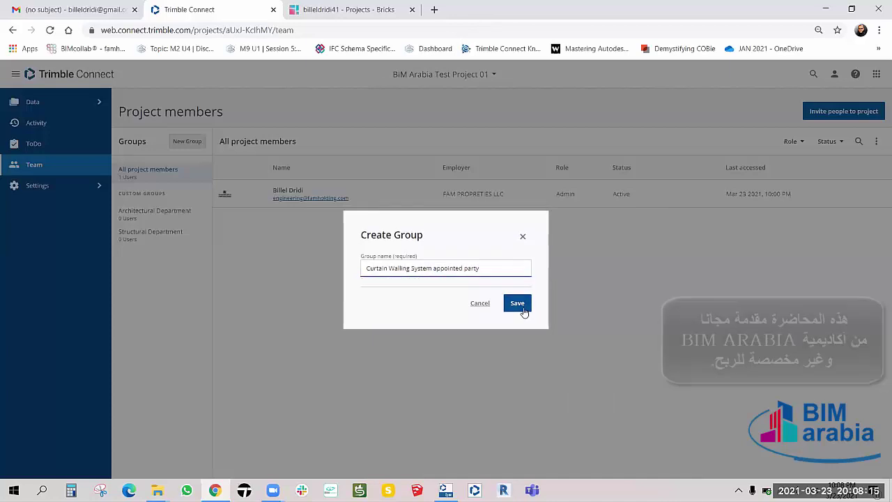
left_click(523, 307)
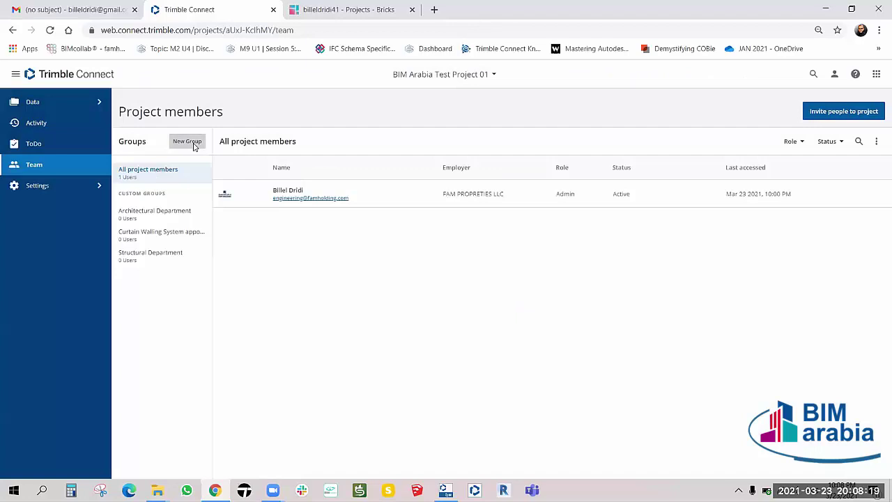
Step: Create a new group named 'Main Contractor'
left_click(186, 141)
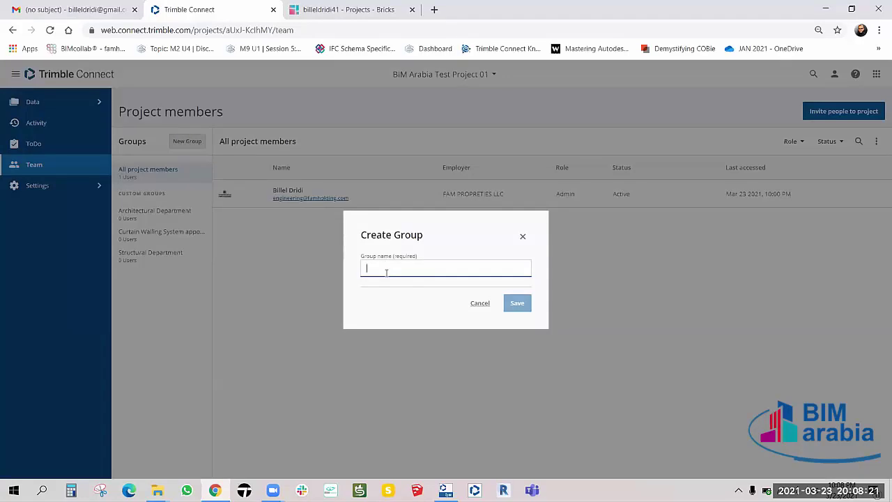
type("Main ")
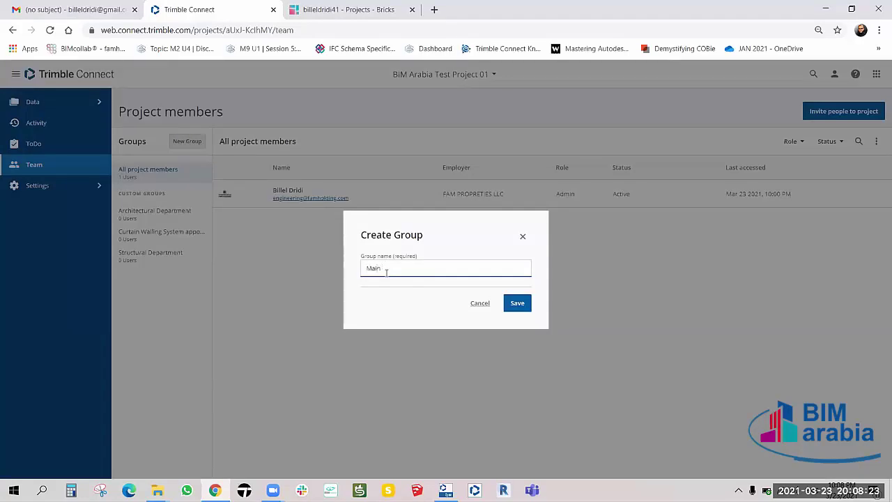
type("Contrac")
type("tor")
key("Return")
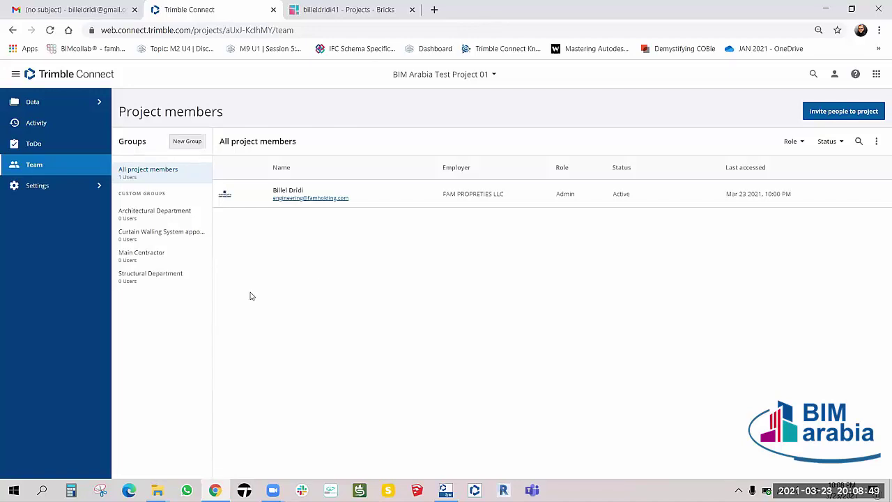
Step: Create the group 'Accountant department', correcting the misspelled 'Acountant'
left_click(193, 143)
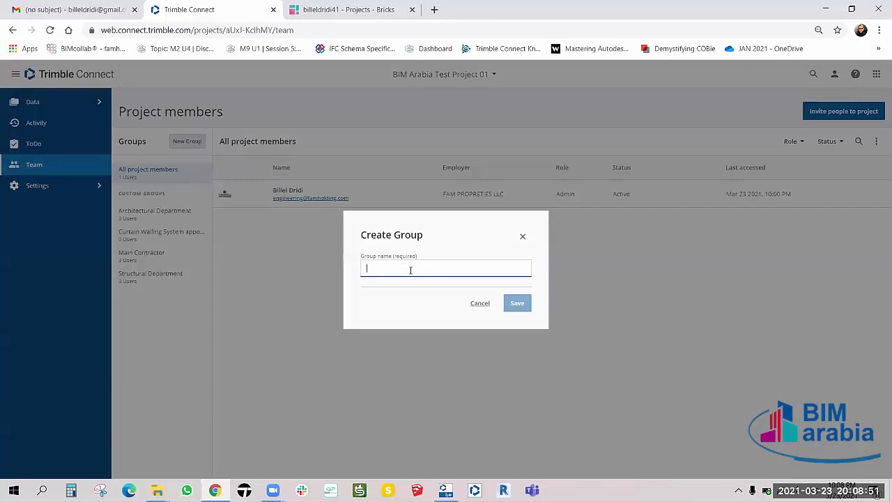
type("Acountant")
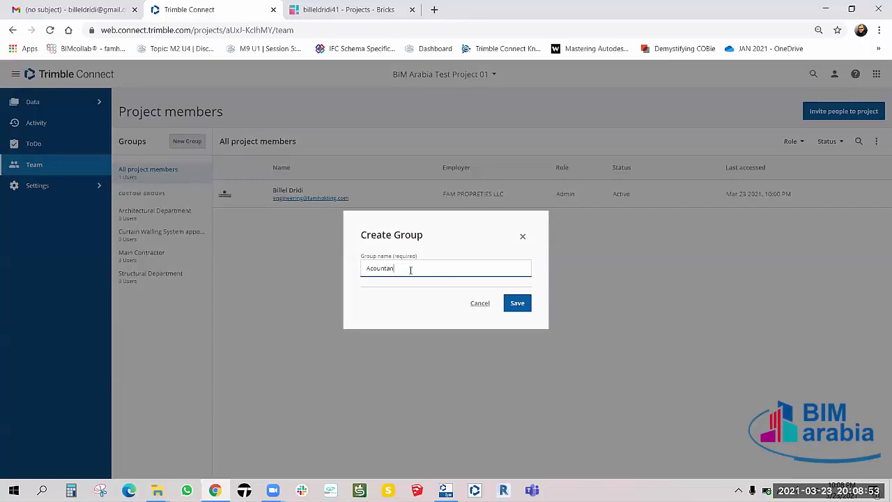
type(" depart")
type("ment")
right_click(388, 265)
left_click(411, 275)
key("Return")
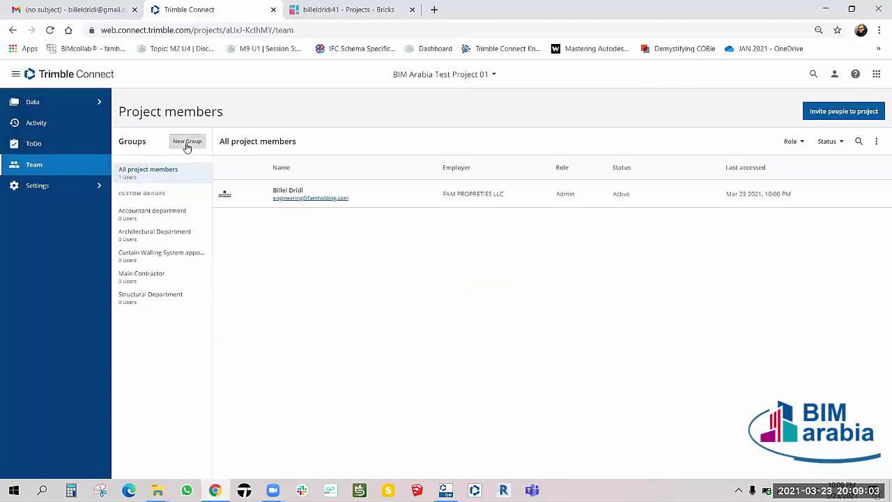
Step: Create the group 'Procurement department'
left_click(186, 145)
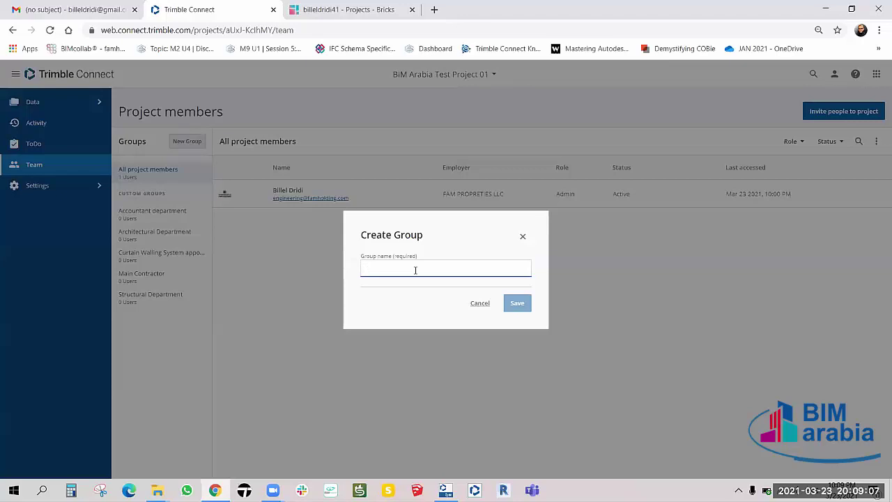
type("Procureme")
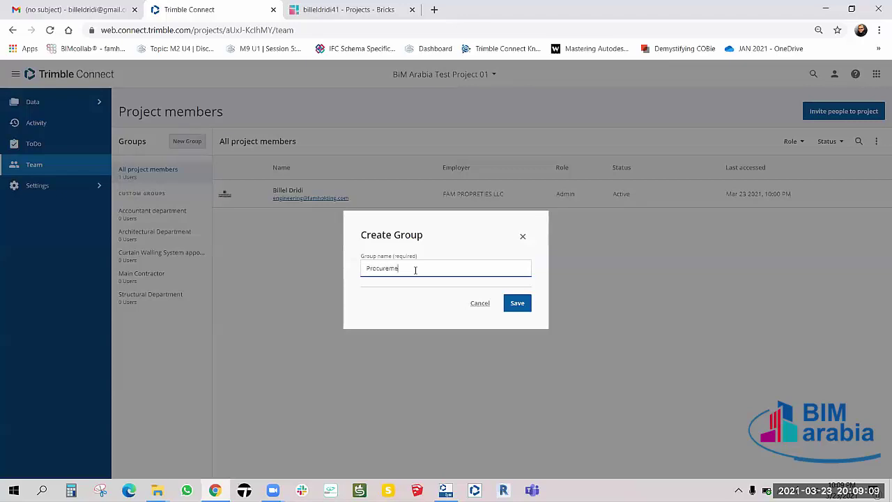
type("nt depar")
type("tment")
key("Return")
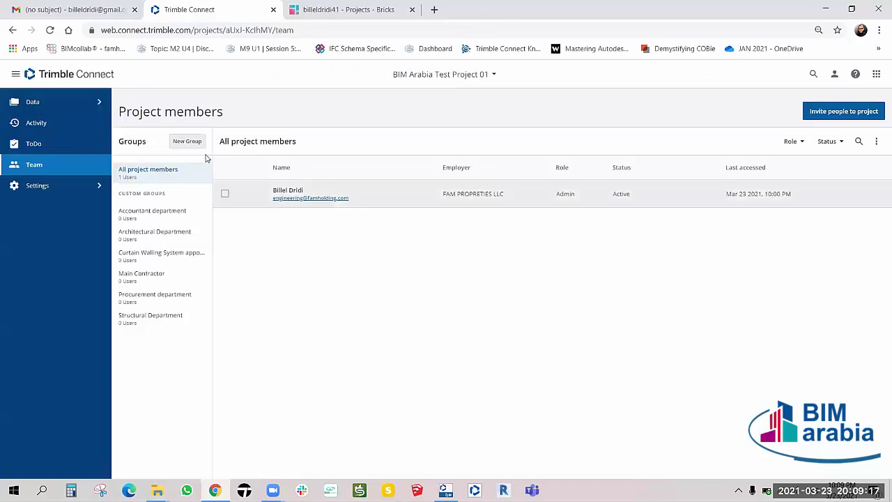
Step: Create the group 'Legal Department'
left_click(192, 141)
type("L")
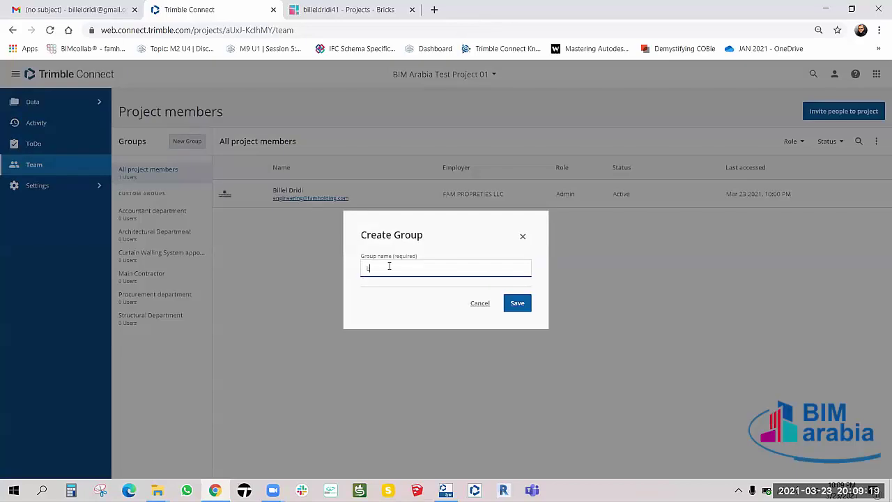
type("egal Dep")
type("artment")
key("Return")
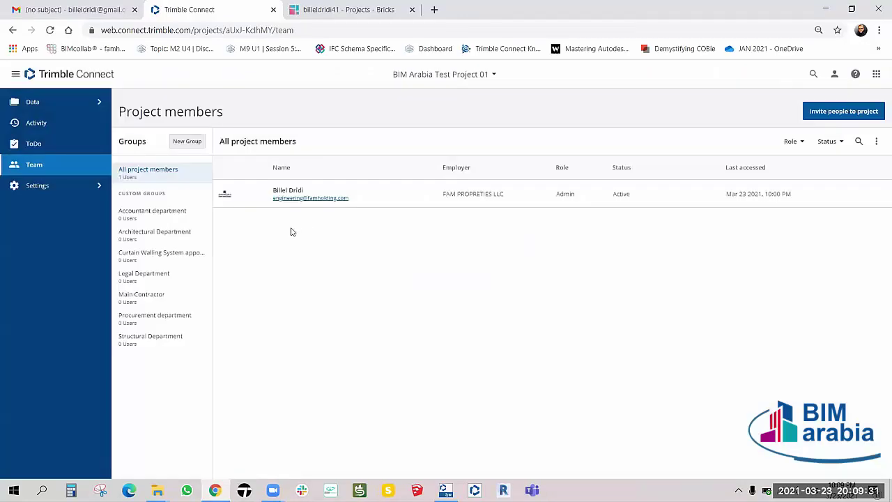
Step: Create the group 'Supplier 01', correcting the name's spelling before saving
left_click(185, 141)
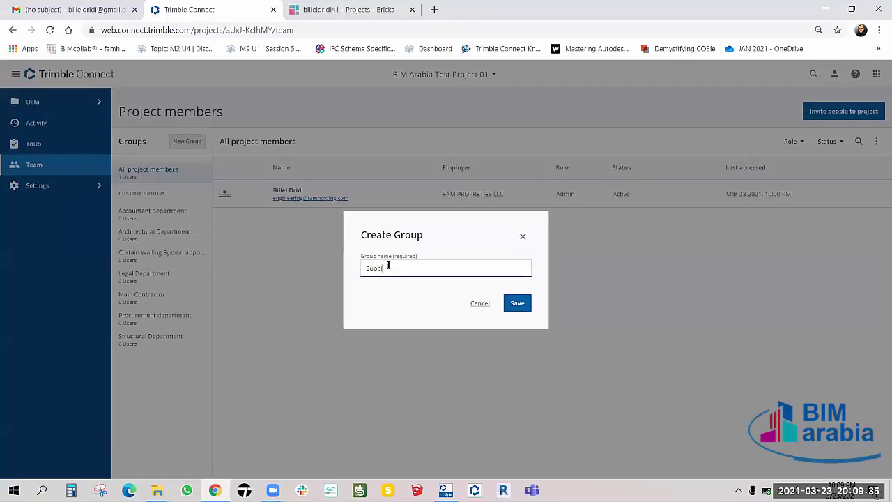
type("Supplier")
type("01")
right_click(387, 265)
left_click(407, 273)
left_click(516, 302)
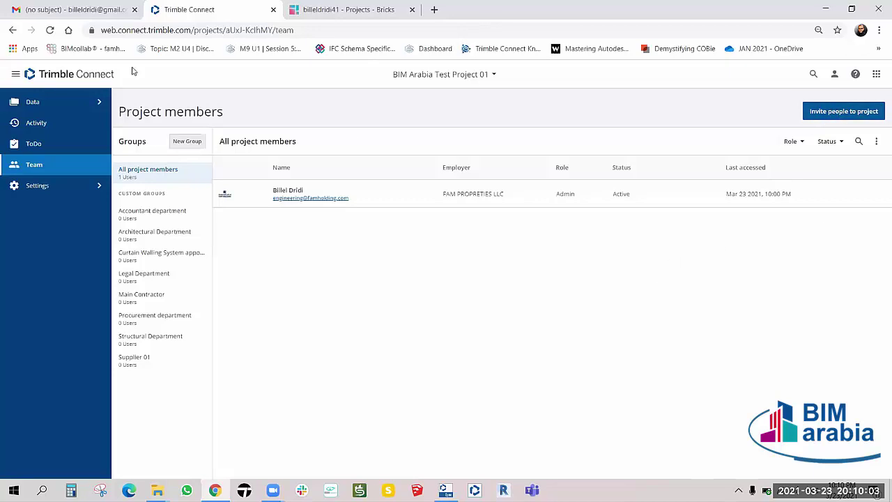
Step: Glance at the Gmail inbox and Bricks project list, then return to Trimble Connect members
left_click(69, 10)
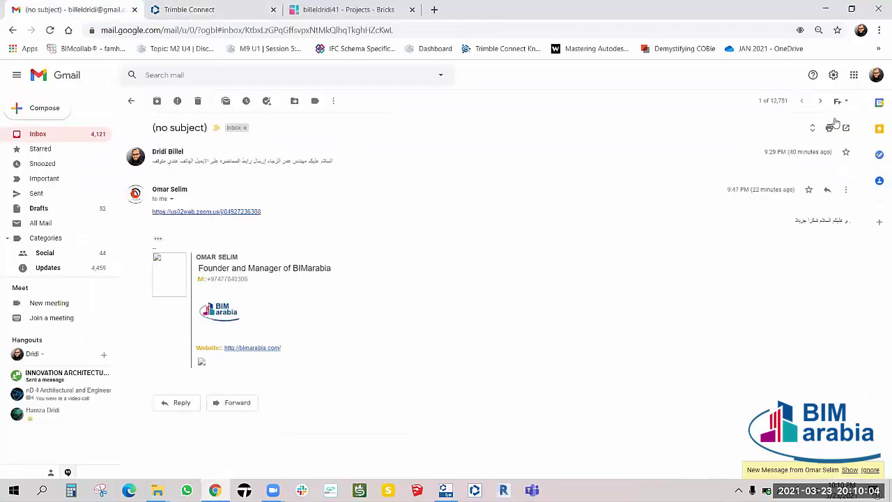
left_click(73, 140)
left_click(355, 9)
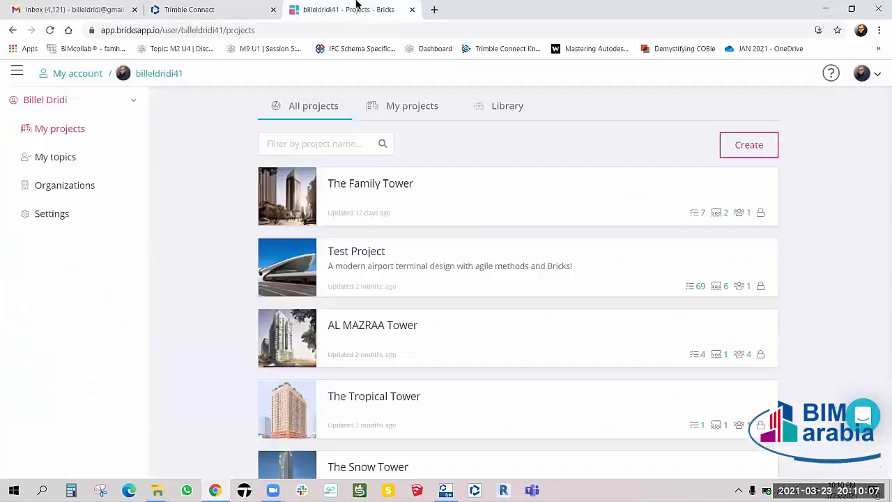
left_click(206, 8)
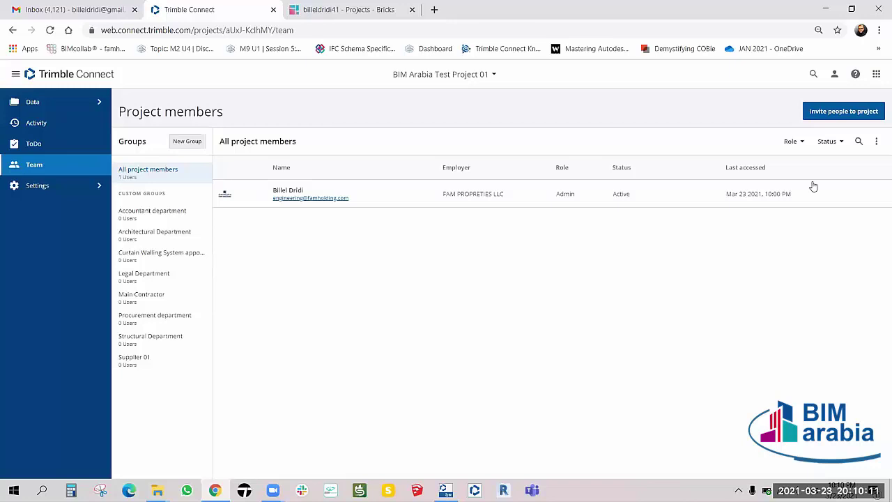
Step: Invite the second member's Gmail address as a User in the Architectural Department group
left_click(837, 113)
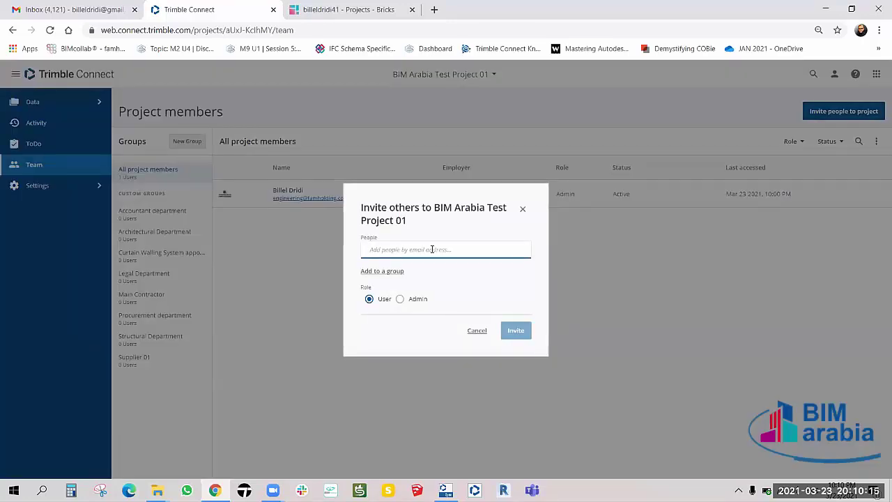
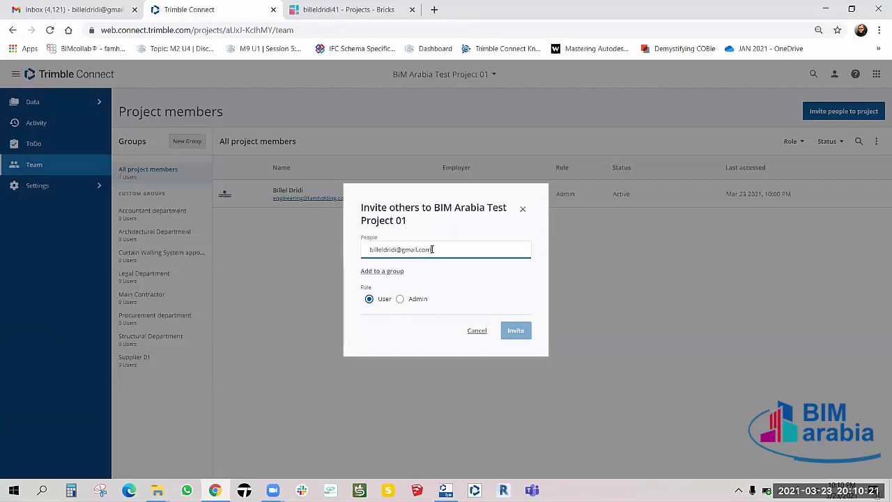
left_click(390, 272)
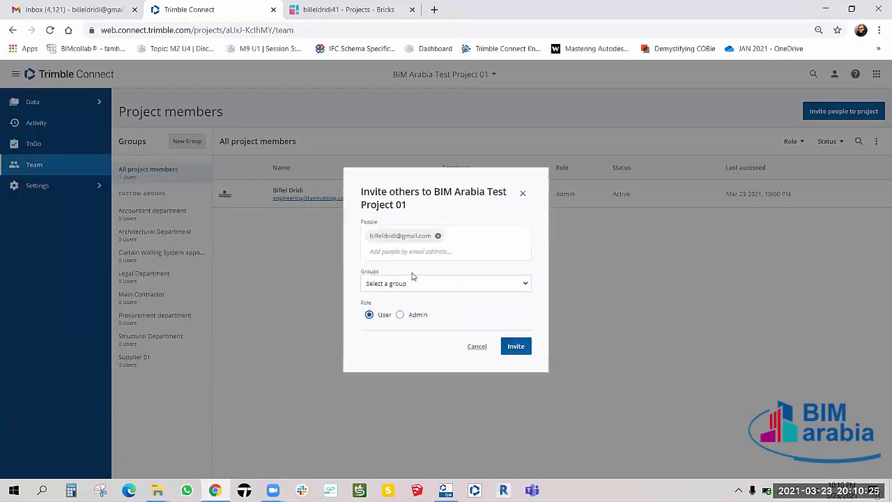
left_click(527, 285)
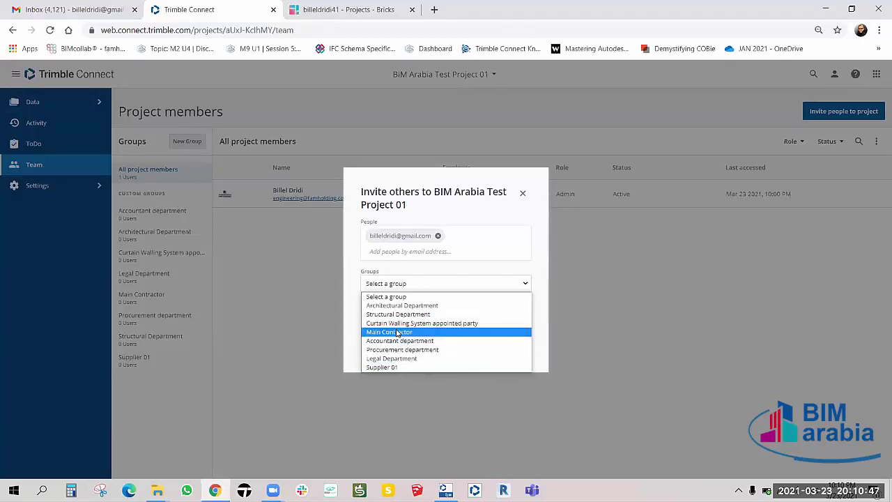
left_click(403, 305)
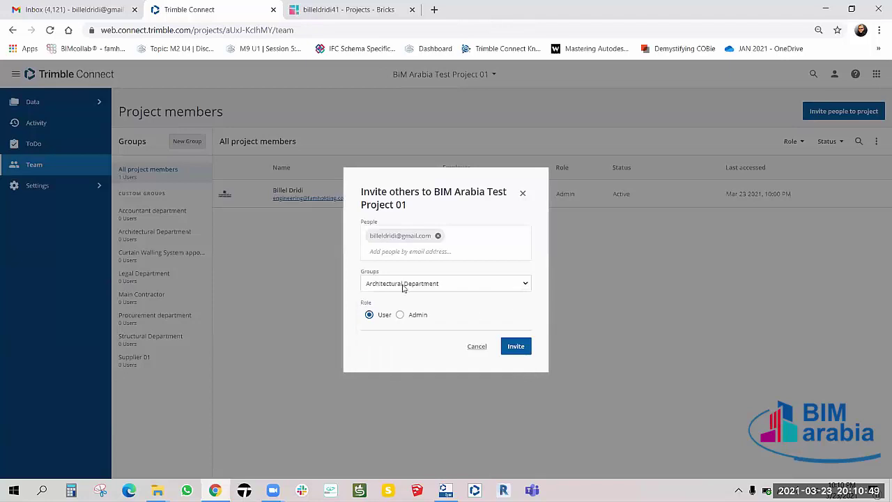
left_click(401, 315)
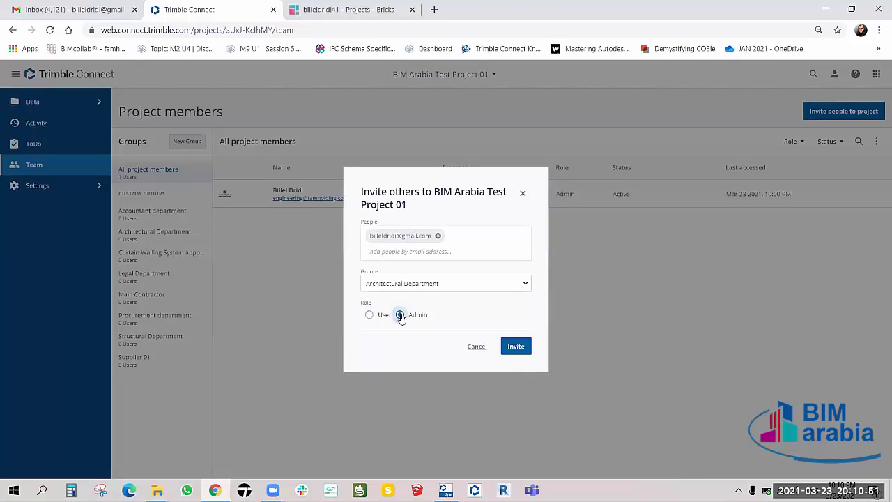
left_click(370, 314)
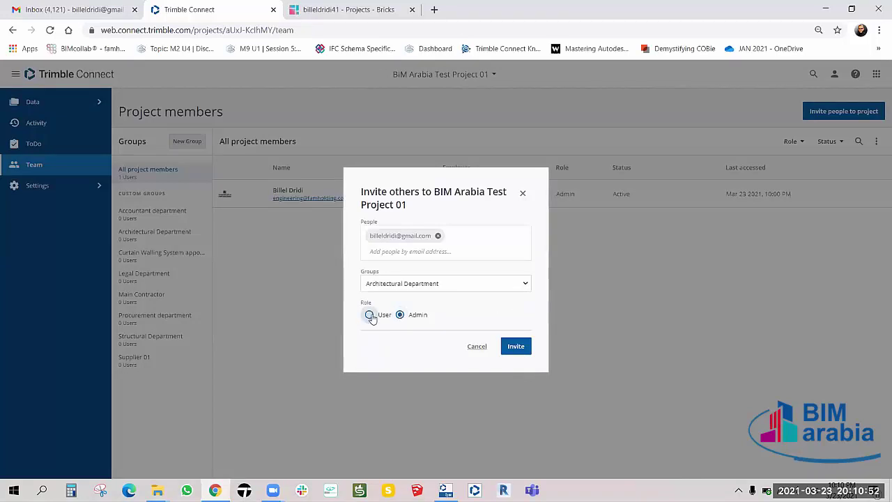
left_click(512, 347)
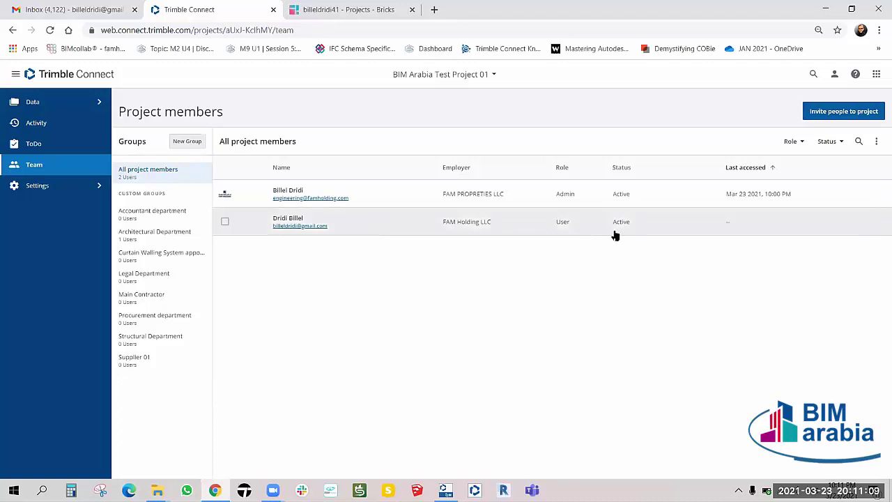
Step: Toggle the Status Activation Pending filter on and off, then go to Gmail
left_click(841, 142)
left_click(817, 183)
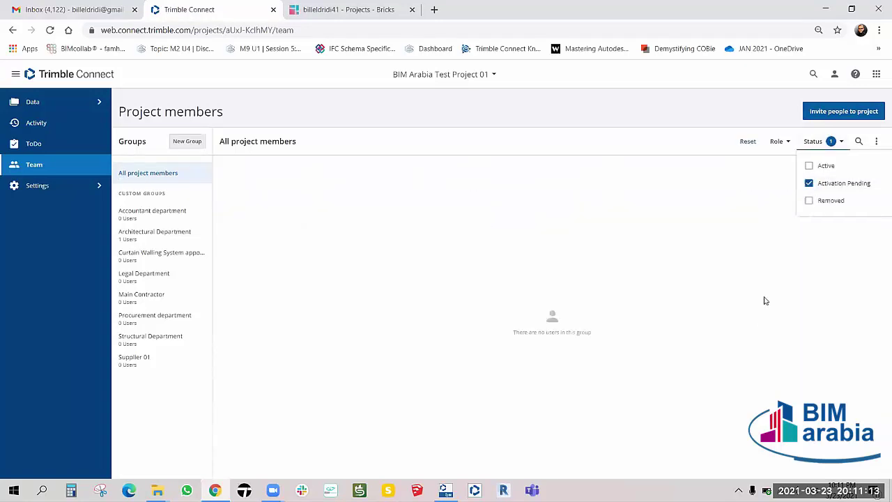
left_click(809, 182)
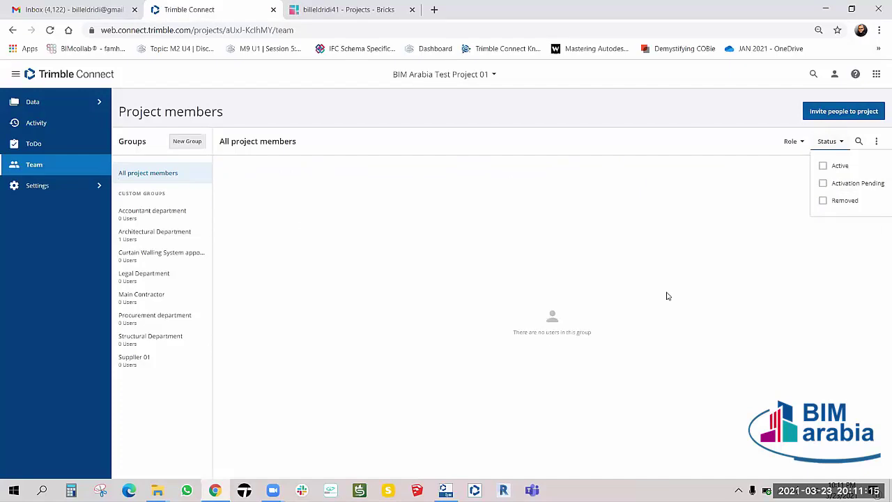
left_click(711, 265)
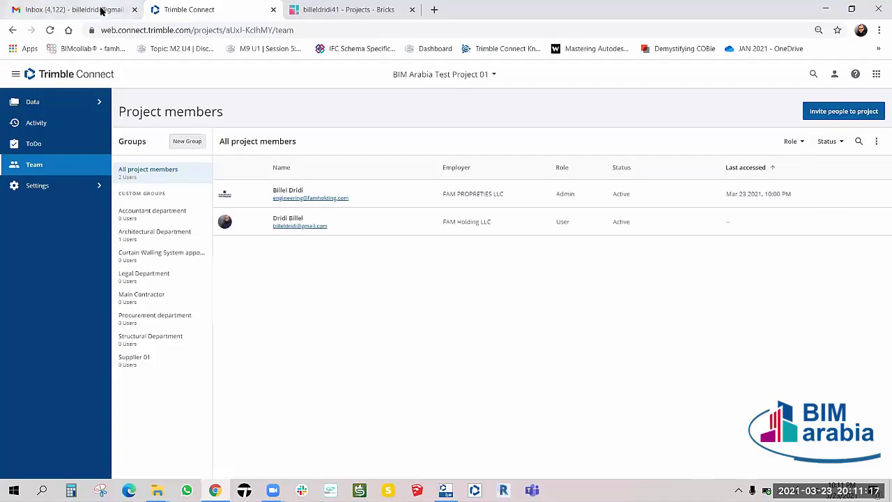
left_click(101, 10)
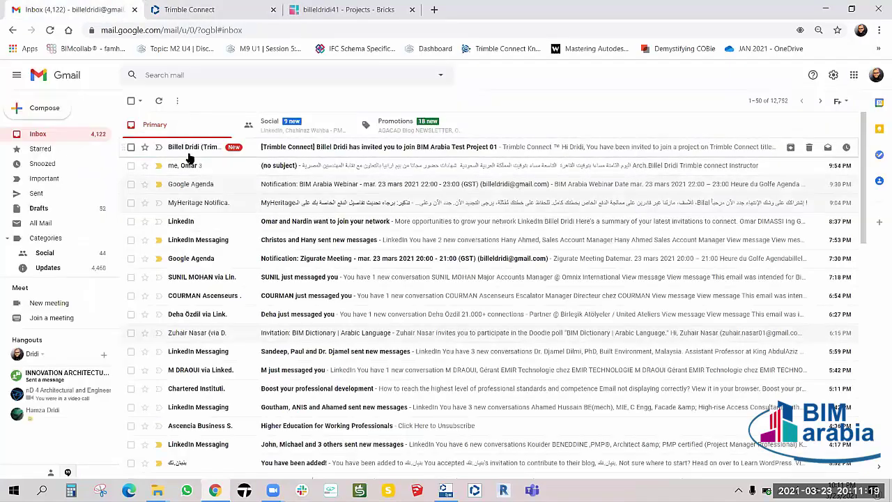
Step: Read the Trimble Connect invitation email, highlighting the project name, Projects page and sign-up sentences
left_click(307, 149)
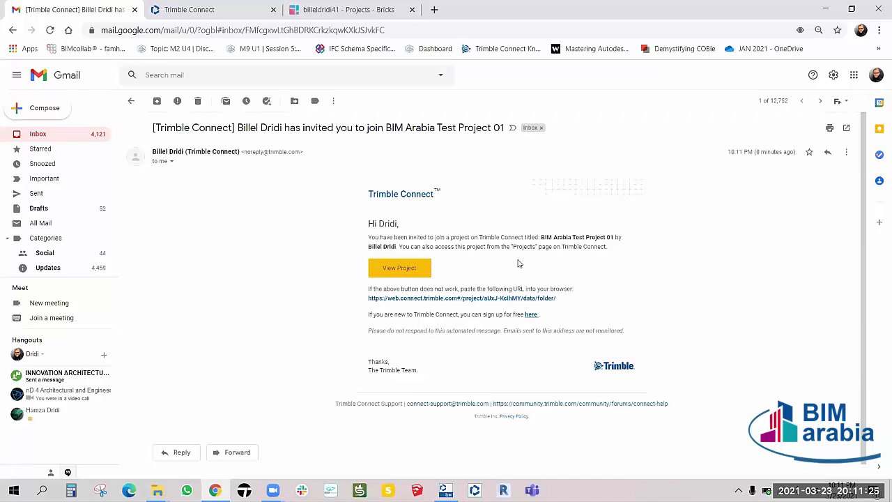
left_click_drag(541, 237, 614, 237)
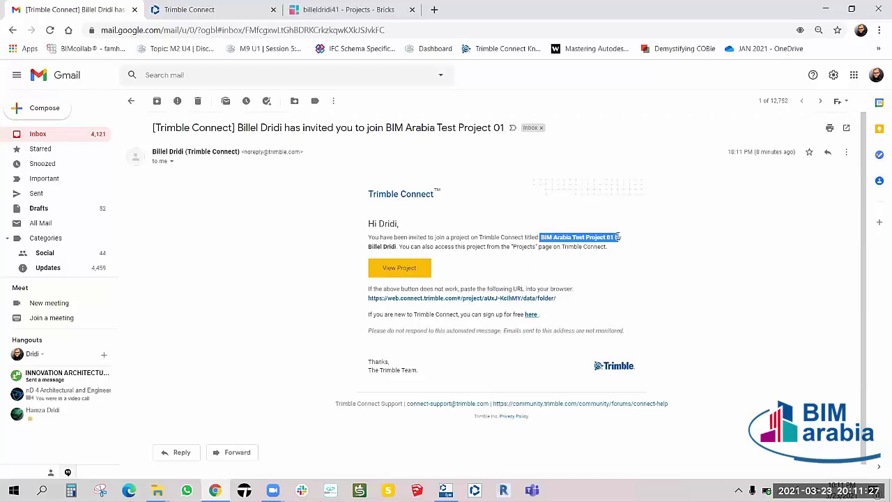
left_click(625, 246)
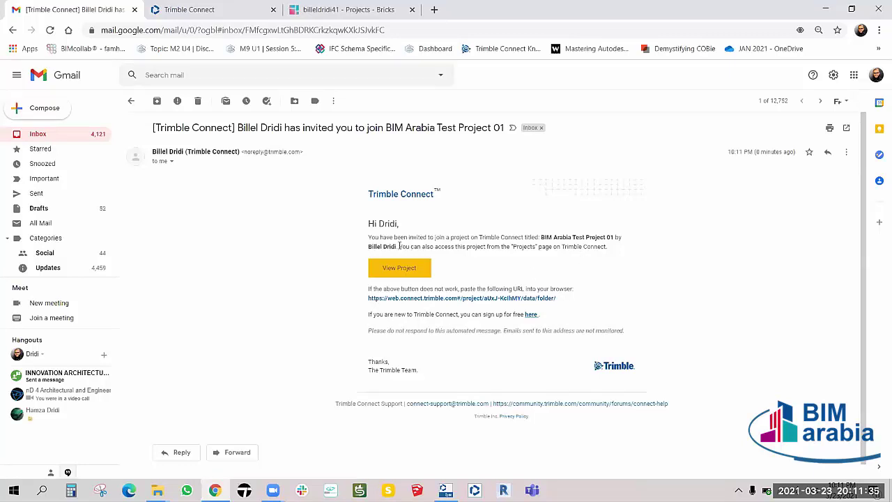
left_click_drag(399, 245, 510, 256)
left_click(544, 263)
left_click_drag(368, 315, 492, 314)
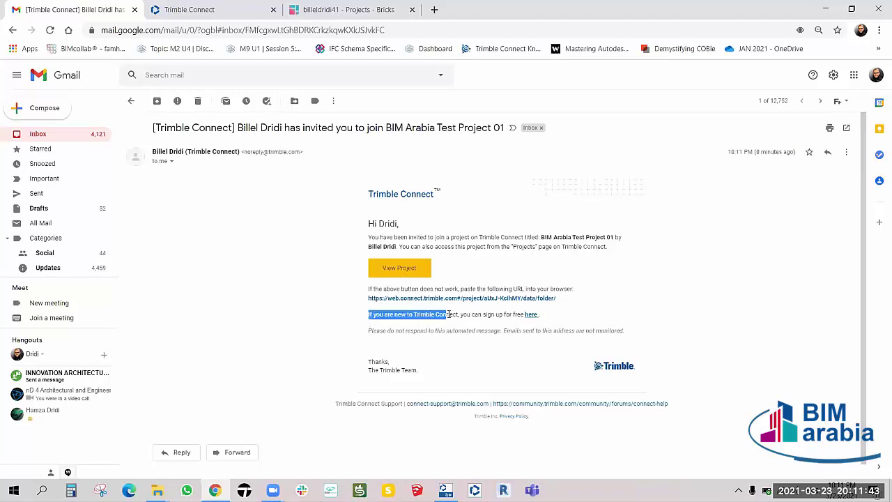
left_click(544, 321)
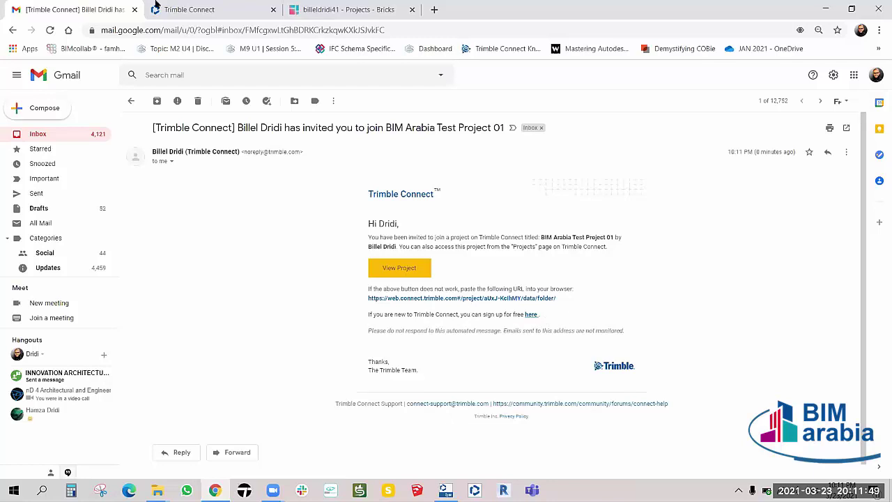
left_click(189, 9)
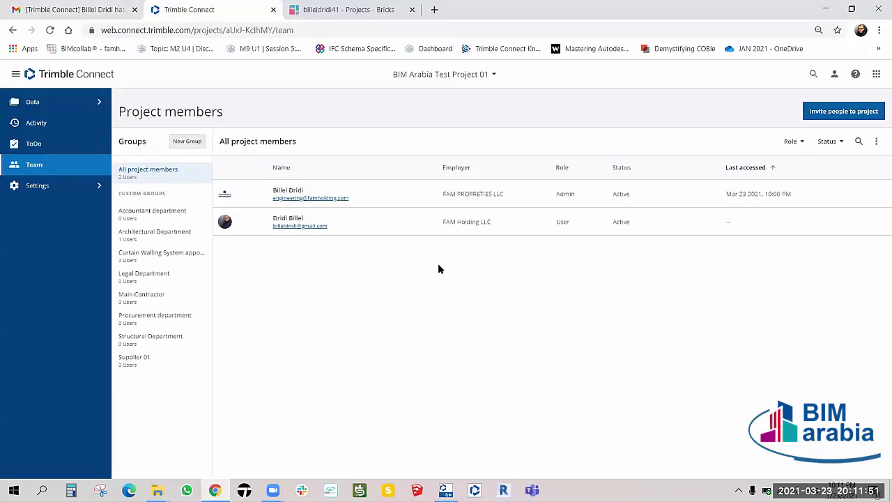
Step: Copy the colleague's email address from Gmail into the project invite's People field
left_click(820, 115)
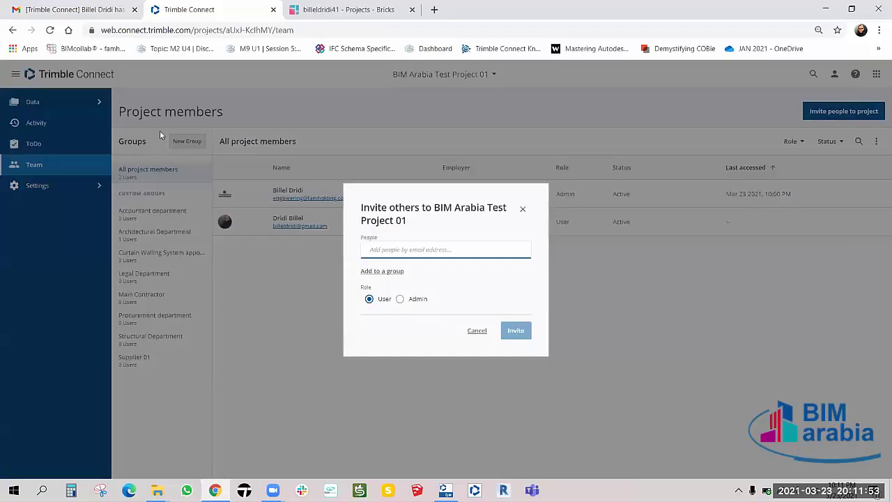
left_click(87, 7)
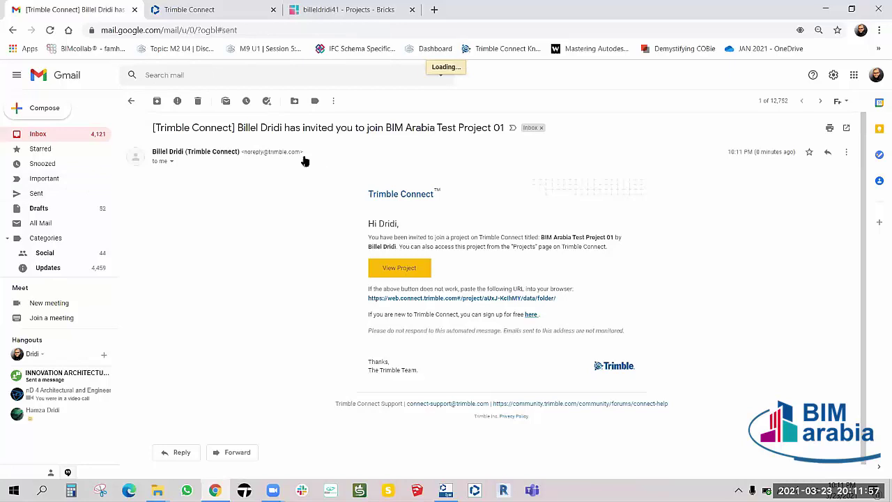
left_click(179, 123)
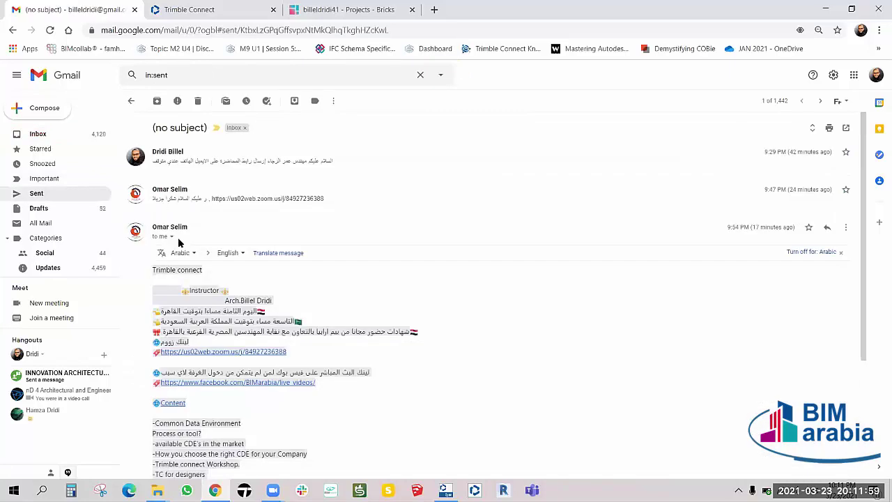
left_click(171, 237)
left_click_drag(257, 250, 322, 250)
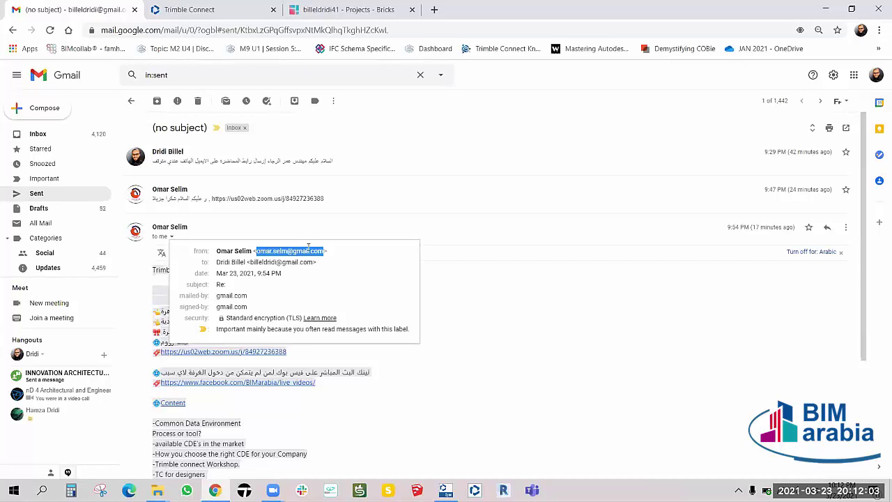
key("ctrl+Tab")
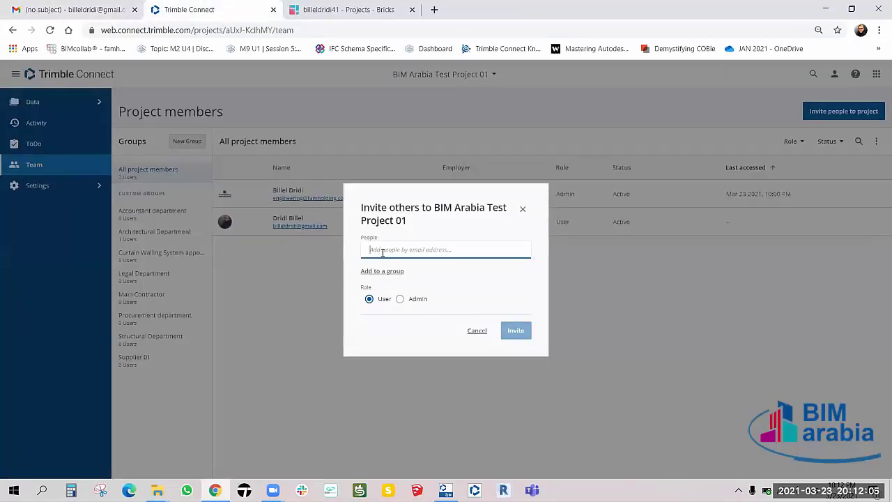
key("ctrl+v")
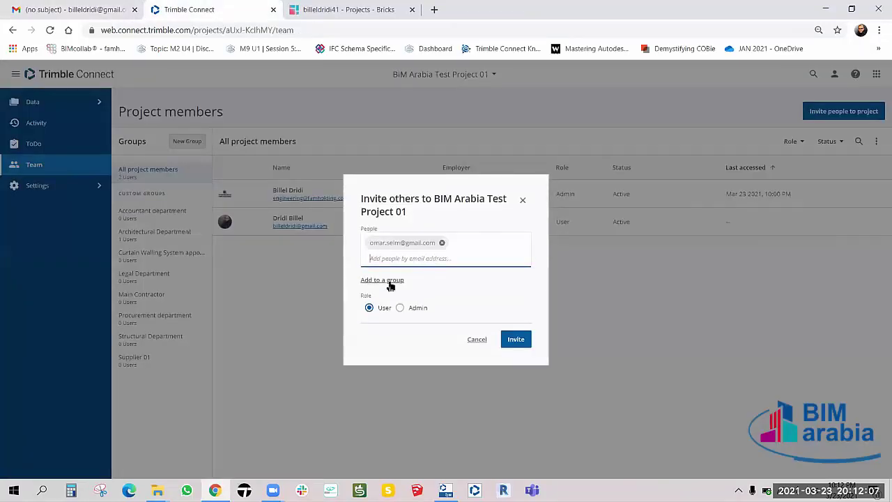
Step: Assign the invitee to Structural Department with the Admin role and send the invitation
left_click(389, 281)
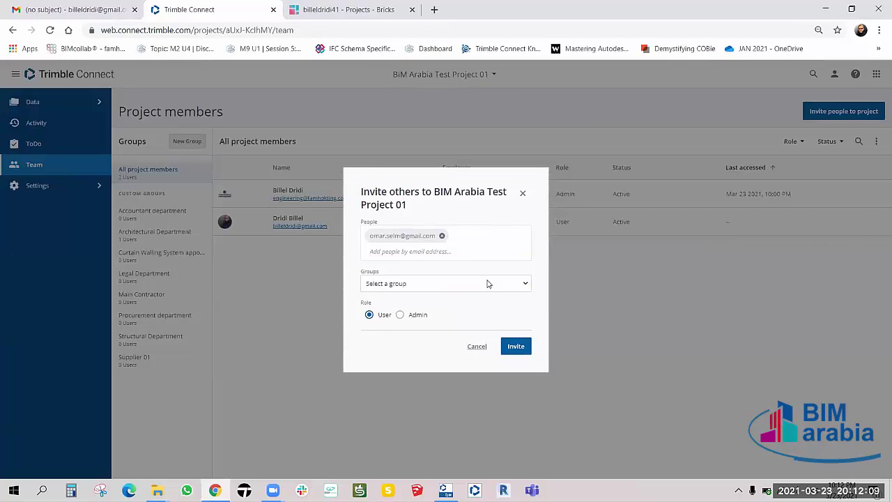
left_click(513, 284)
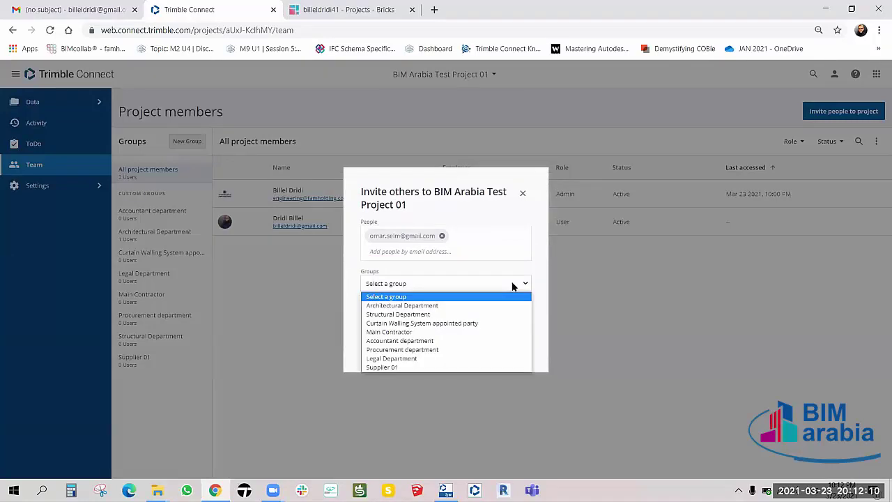
left_click(410, 317)
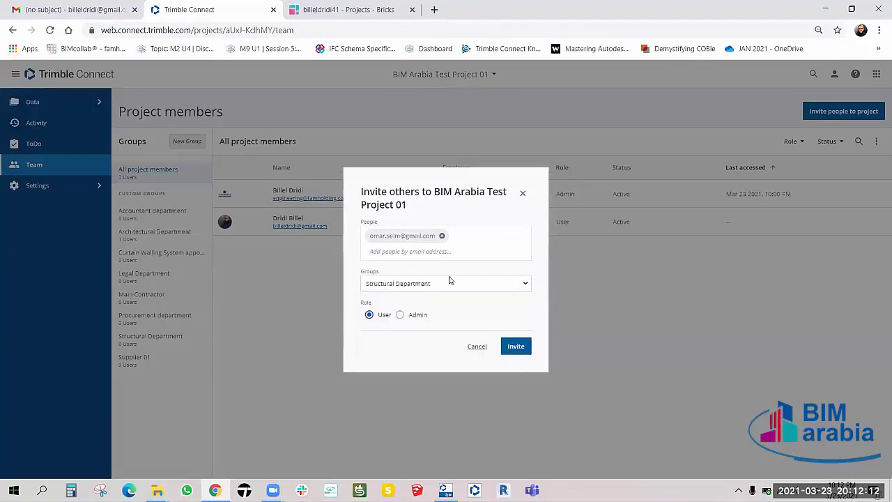
left_click(400, 316)
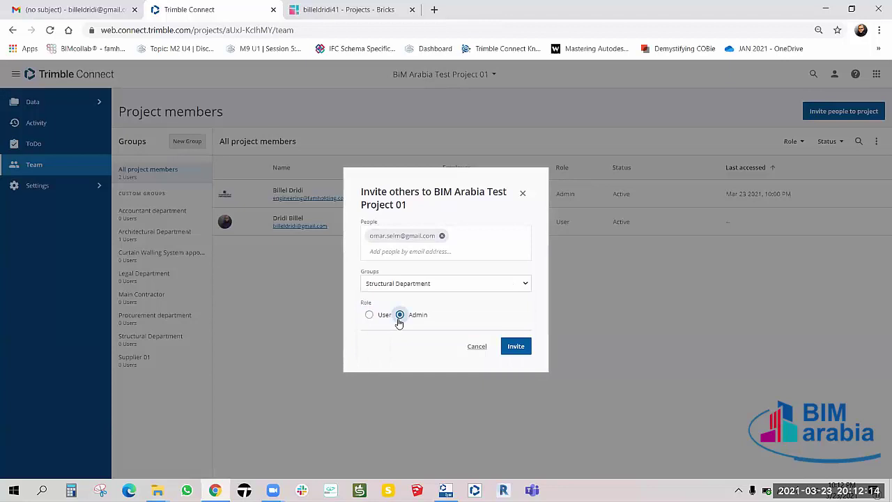
left_click(515, 347)
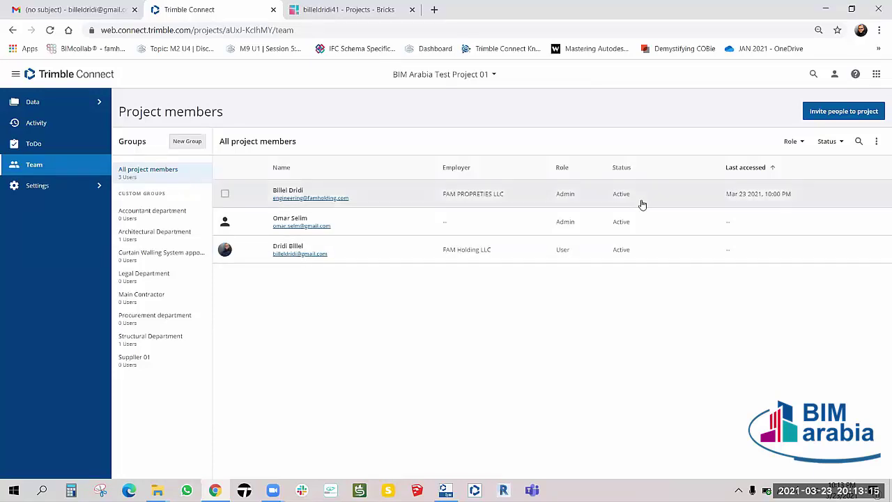
Step: Open the invite dialog again and close it without inviting anyone
left_click(837, 114)
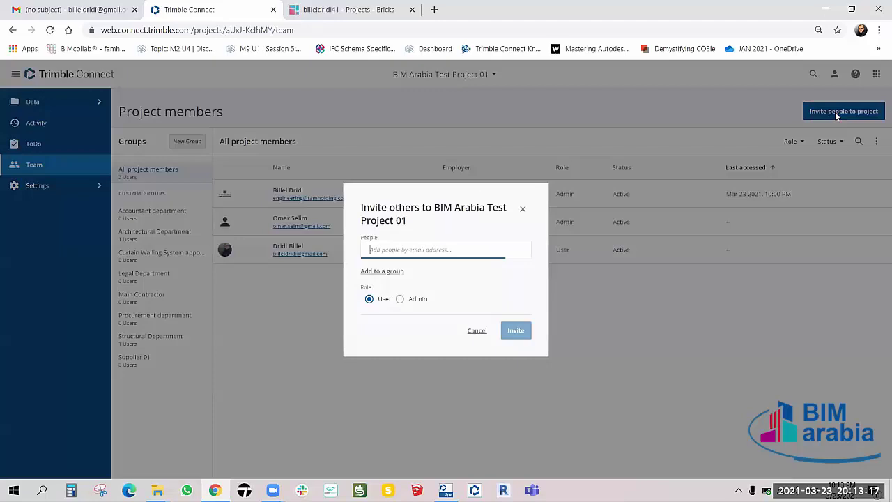
left_click(524, 210)
left_click(525, 210)
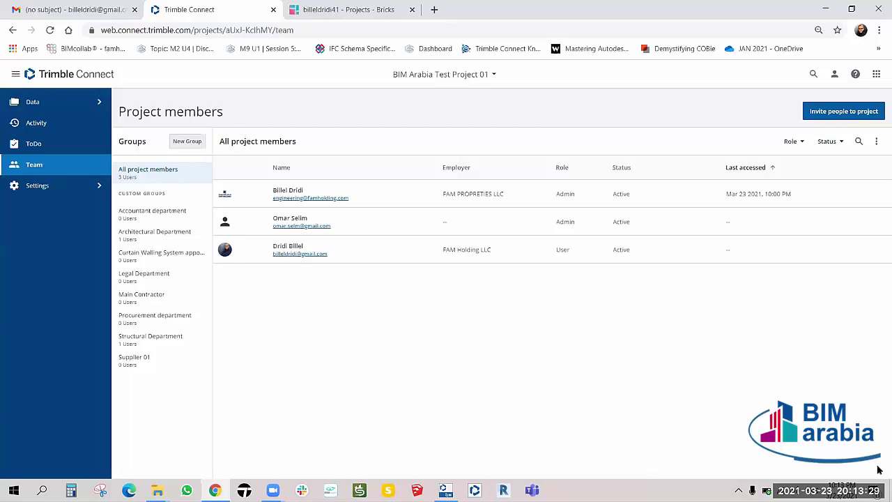
Step: Open the Trimble Team workbook from the desktop's BIM Arabia Session 2 folder in Excel
key("super+d")
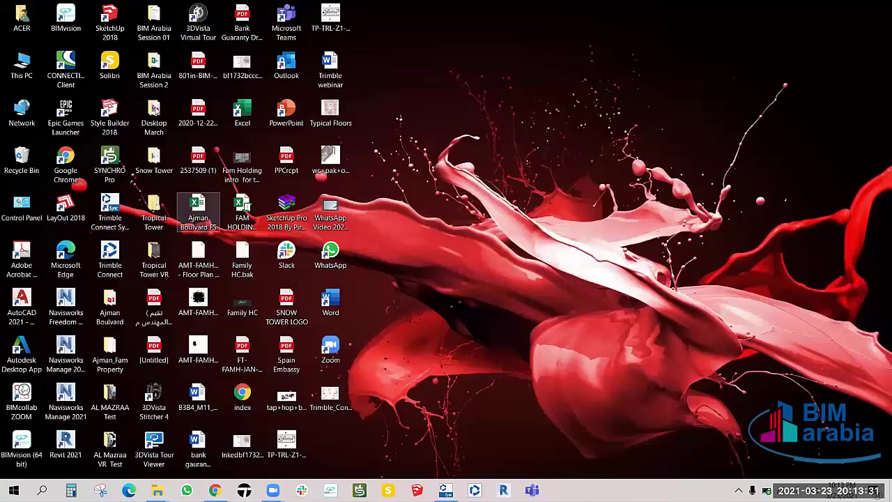
key("Return")
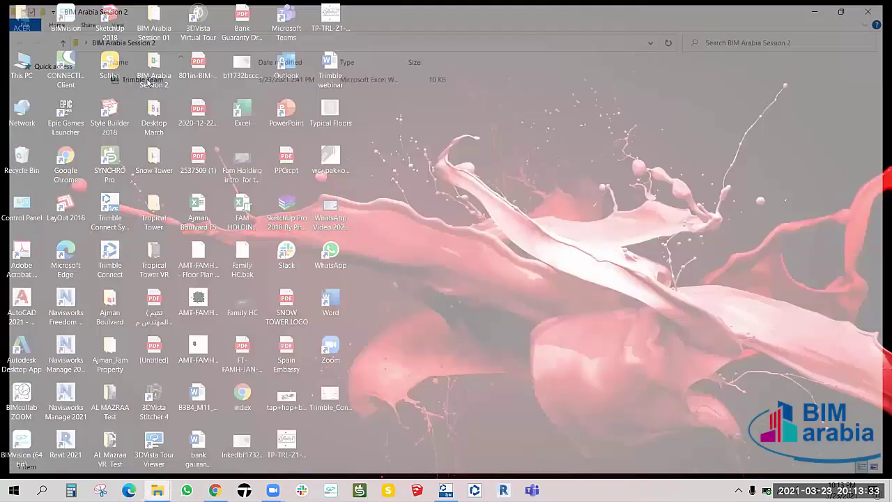
double_click(139, 76)
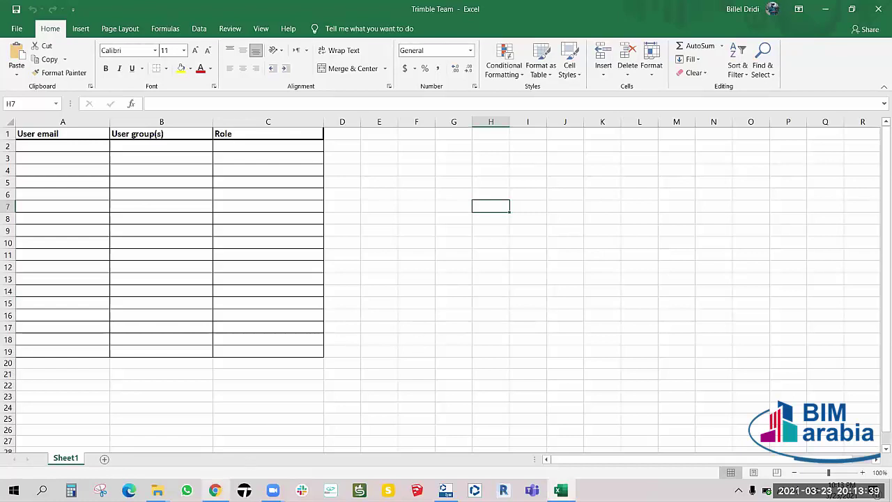
left_click(158, 490)
left_click(309, 448)
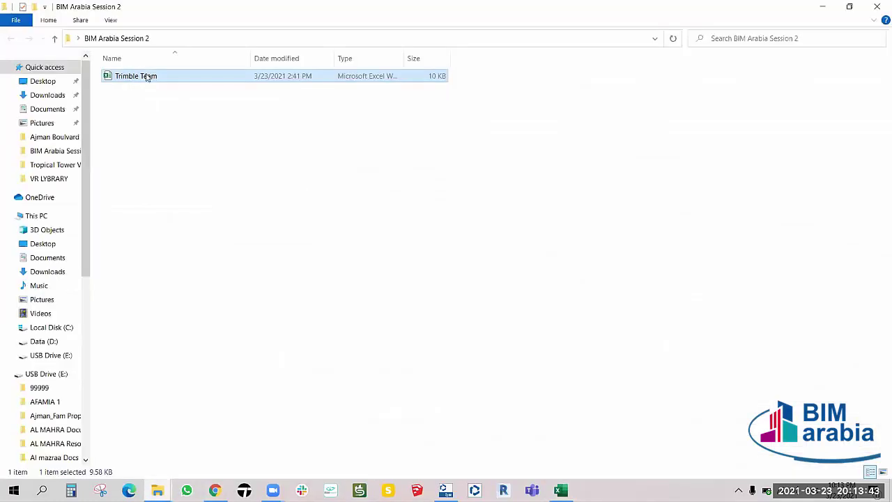
double_click(142, 79)
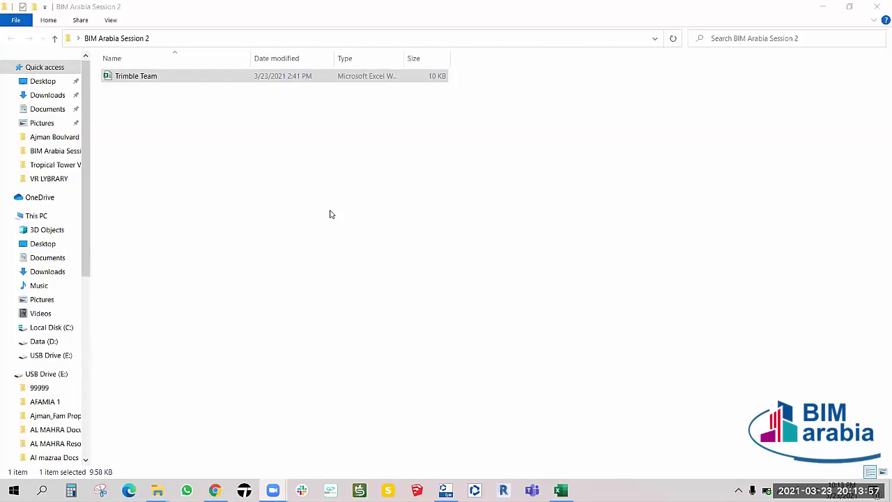
left_click(579, 281)
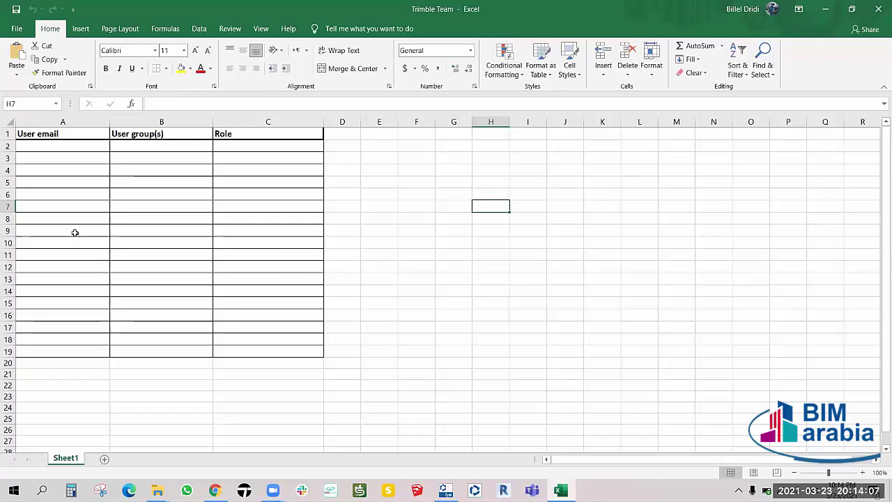
Step: Enter the two members' email addresses in cells A2 and A3 under User email
left_click_drag(59, 145, 55, 353)
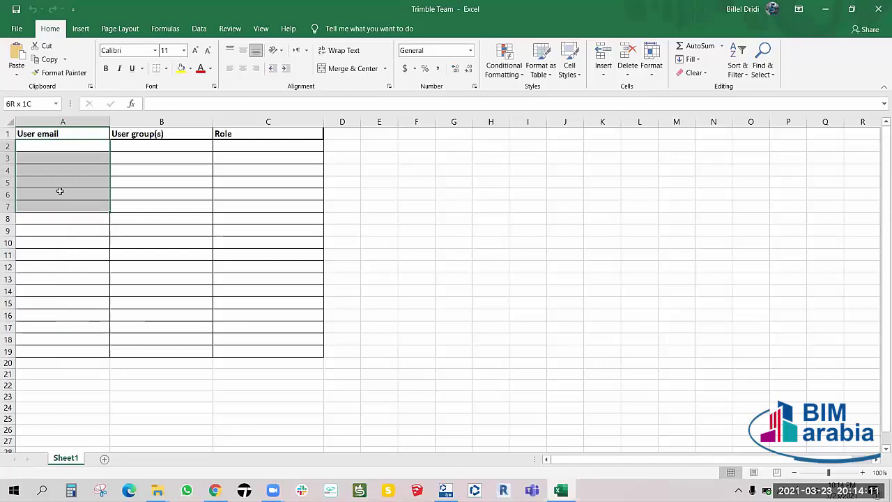
mouse_move(55, 354)
left_mouse_down()
mouse_move(53, 337)
mouse_move(52, 352)
left_mouse_up()
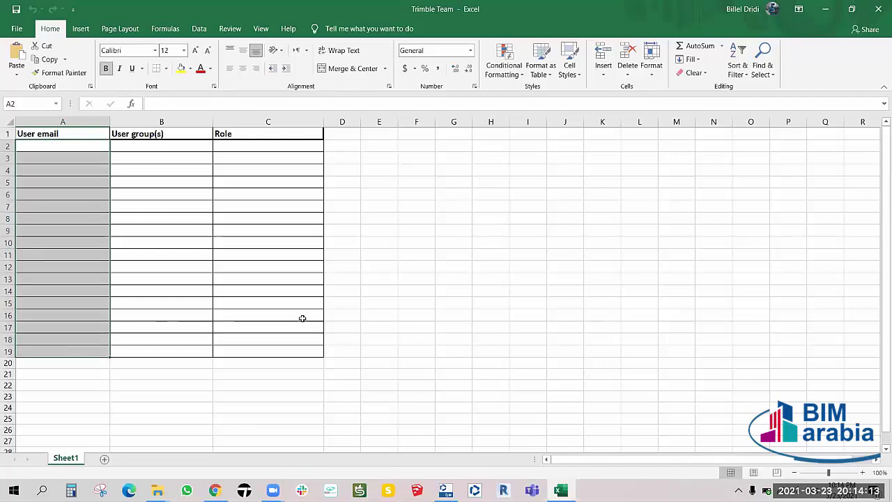
left_click(416, 277)
double_click(32, 142)
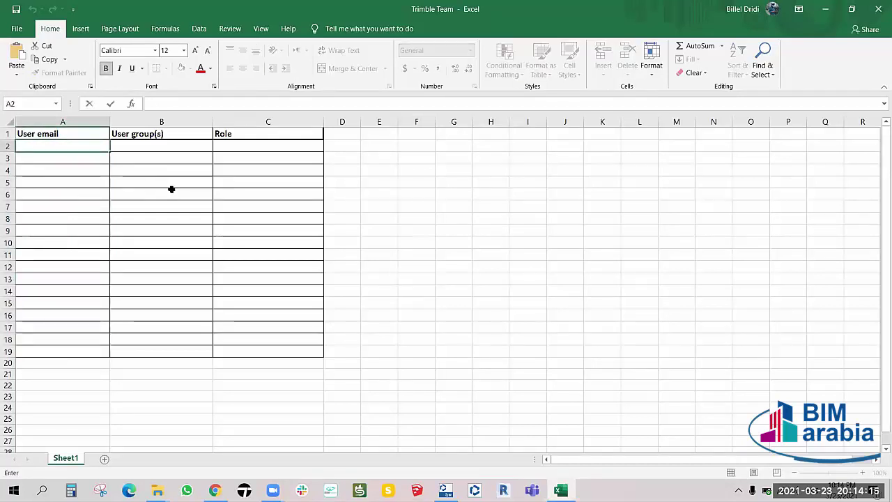
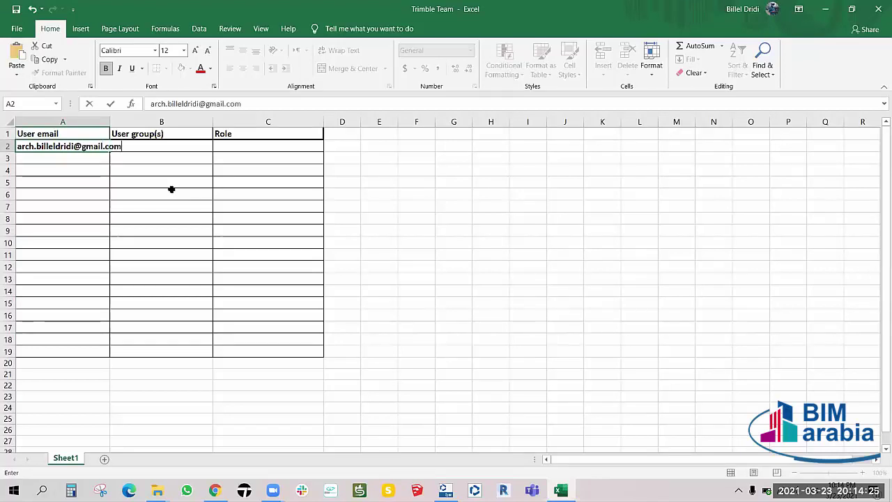
left_click(420, 192)
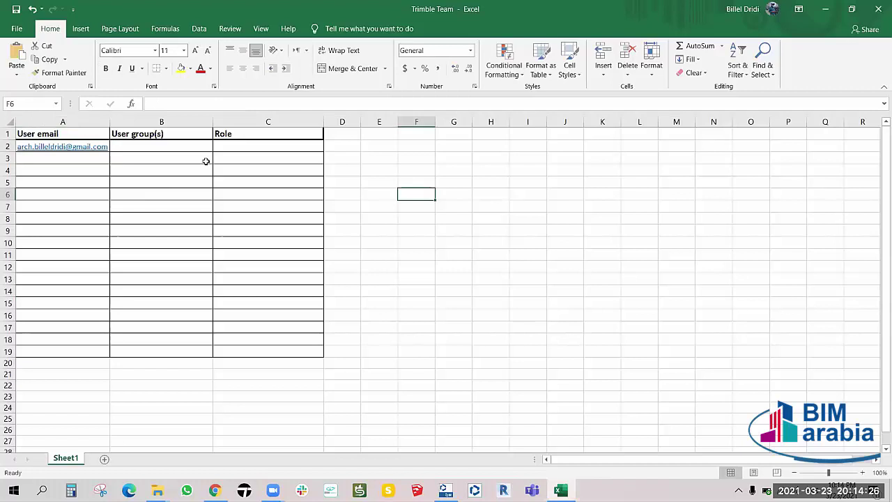
double_click(77, 158)
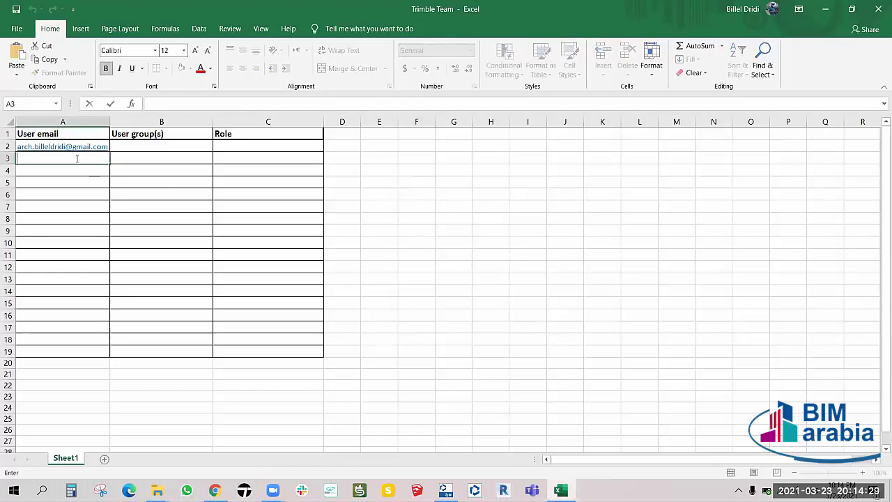
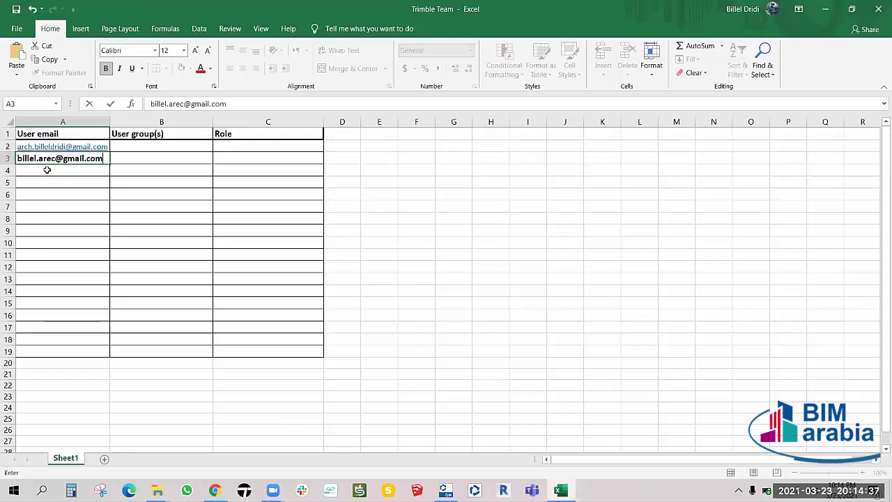
key("Return")
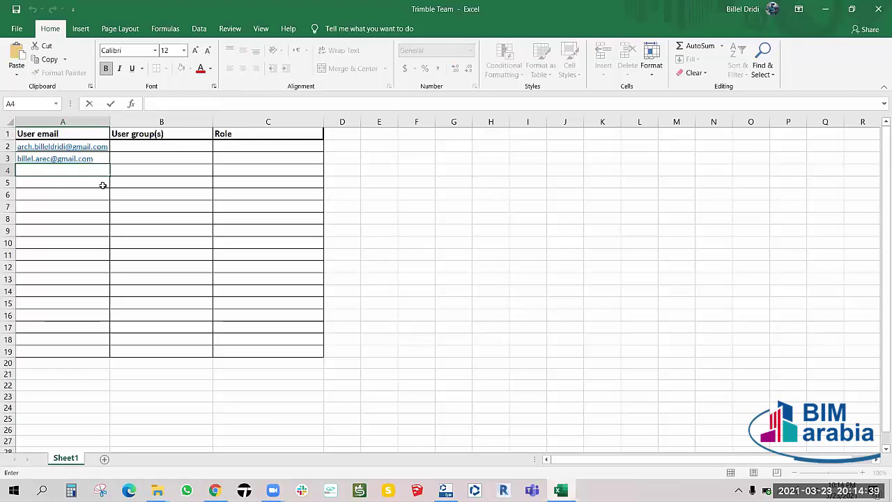
Step: Fill the Role column with 'user' and save the workbook
left_click(448, 222)
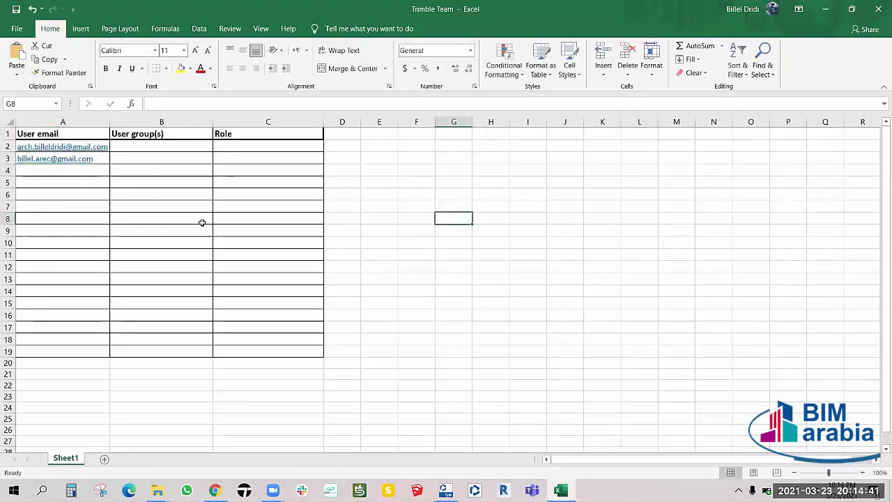
left_click(150, 146)
left_click(430, 204)
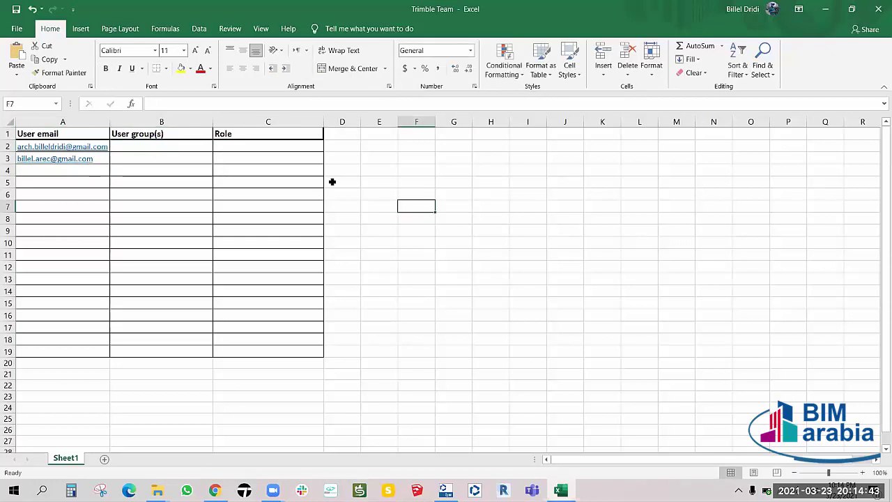
double_click(235, 144)
type("use")
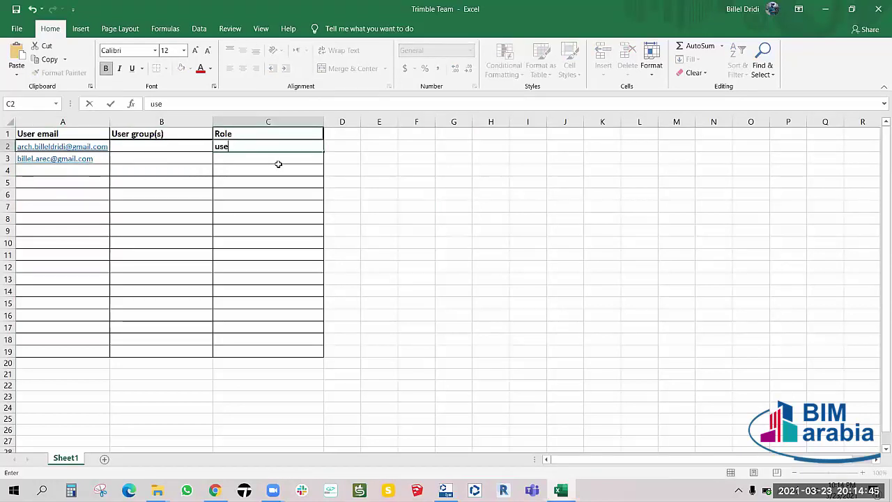
type("r")
left_click(259, 160)
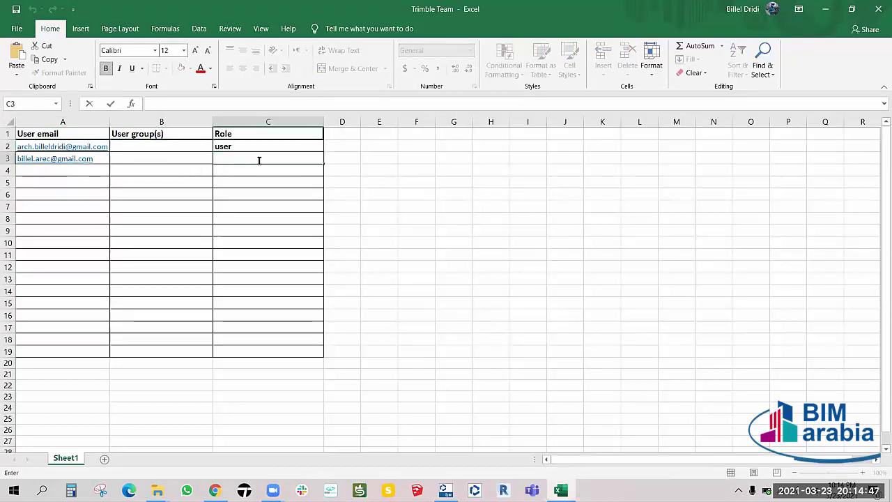
type("user")
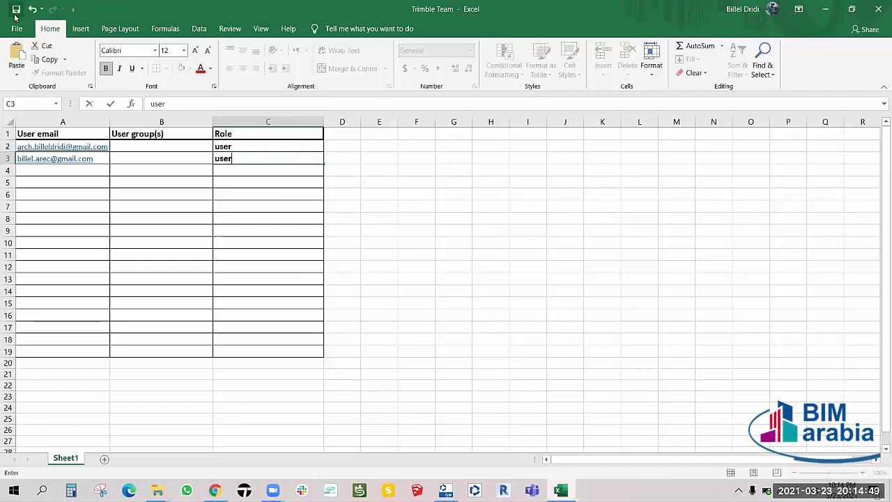
left_click(16, 9)
left_click(580, 302)
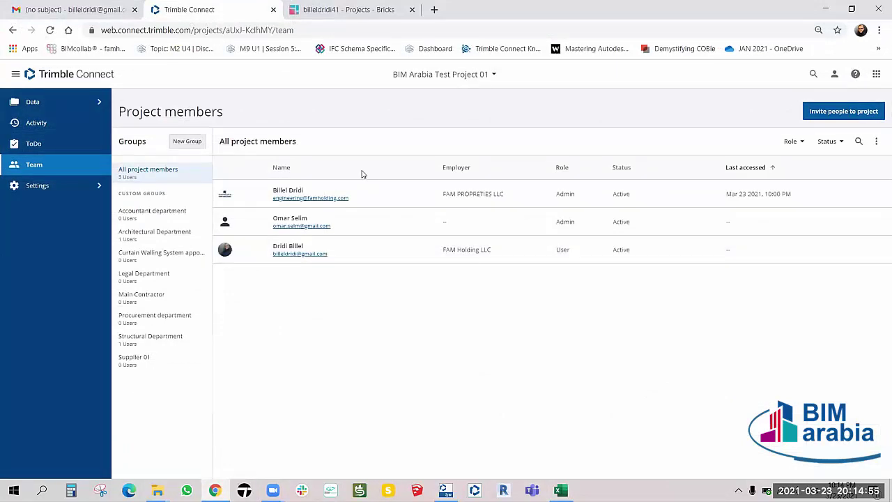
Step: Start Import from Excel in the team options menu, then check the Trimble Team sheet
left_click(877, 142)
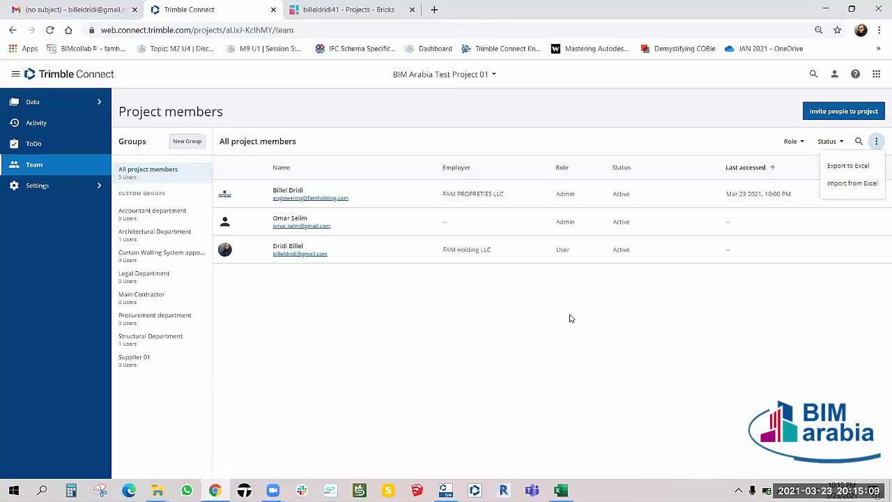
left_click(851, 184)
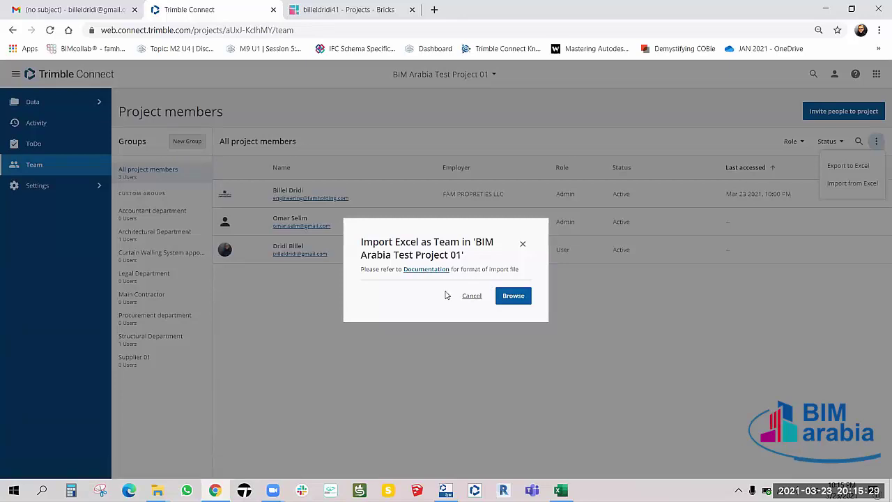
left_click(561, 491)
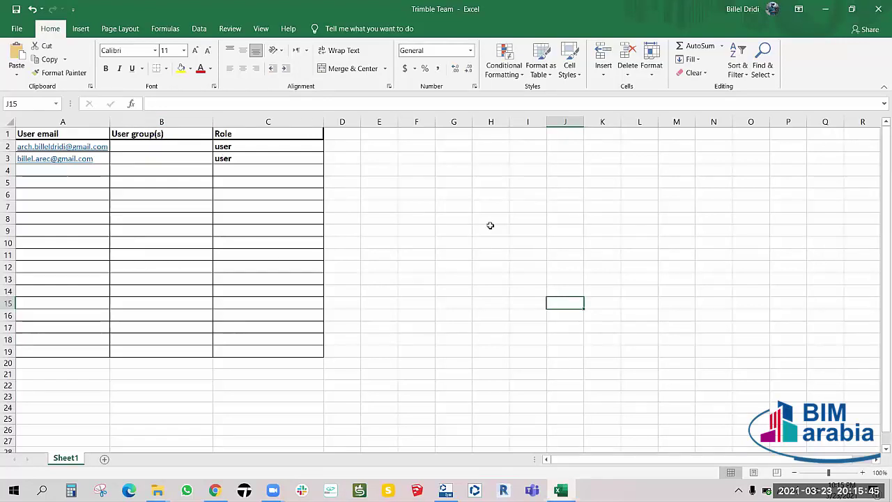
Step: Import Trimble Team from Desktop > BIM Arabia Session 2, then view Structural Department and all members
left_click(215, 490)
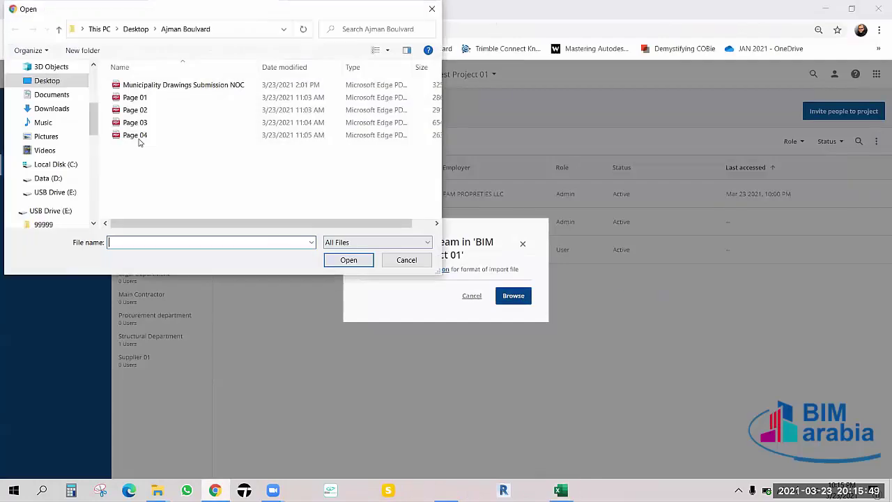
scroll(82, 150, "up", 1)
scroll(81, 150, "up", 3)
left_click(44, 89)
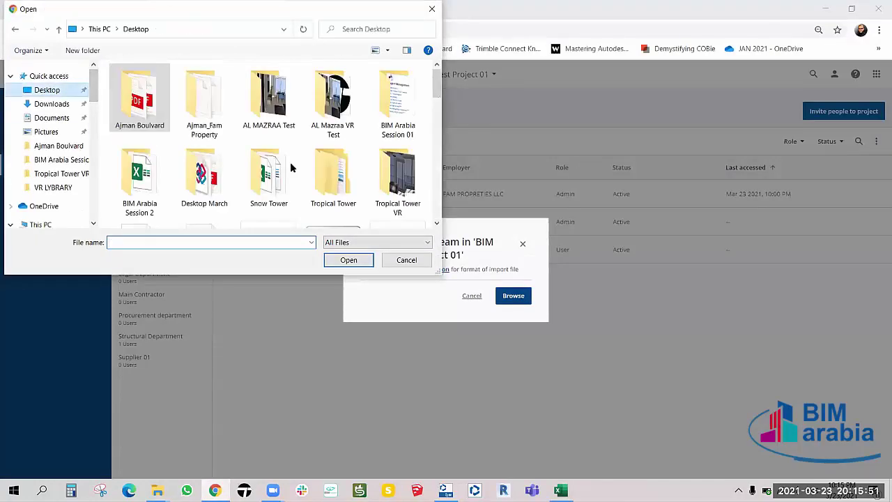
double_click(146, 176)
left_click(149, 88)
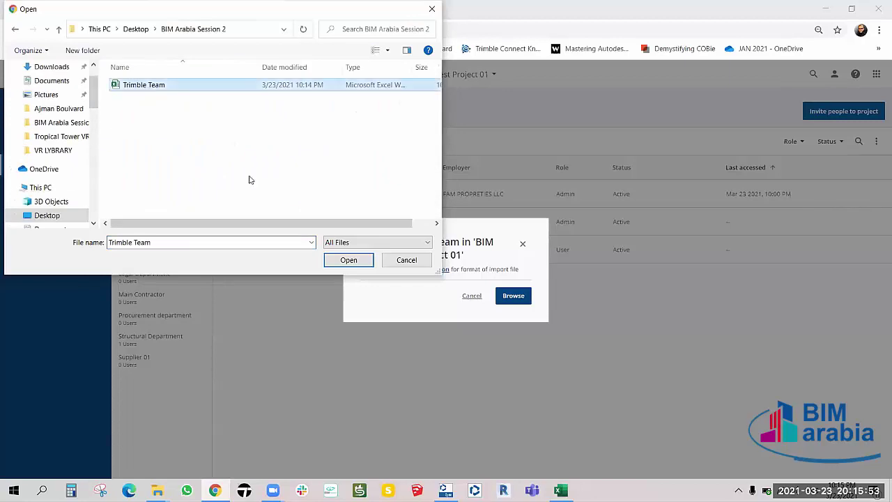
left_click(348, 260)
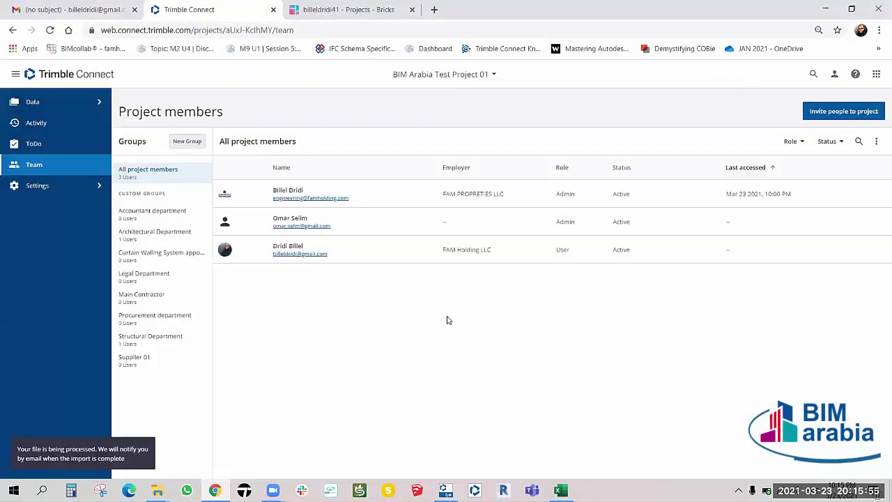
left_click(92, 454)
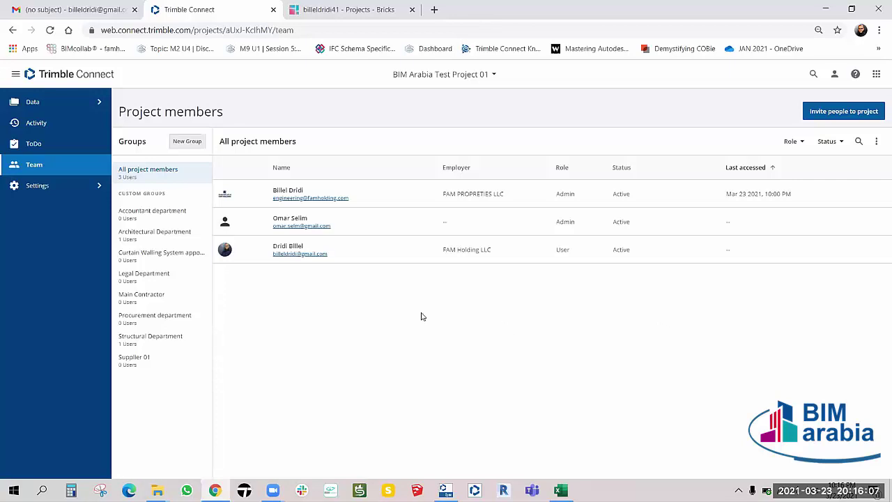
left_click(130, 338)
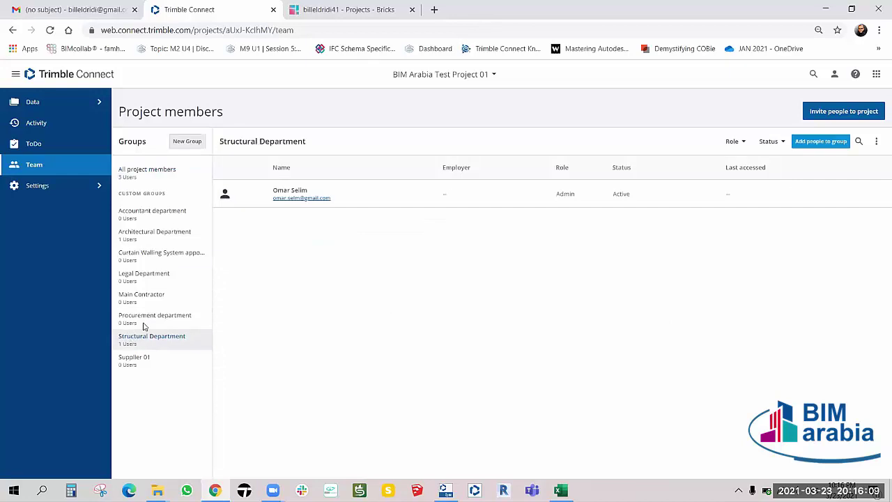
left_click(145, 172)
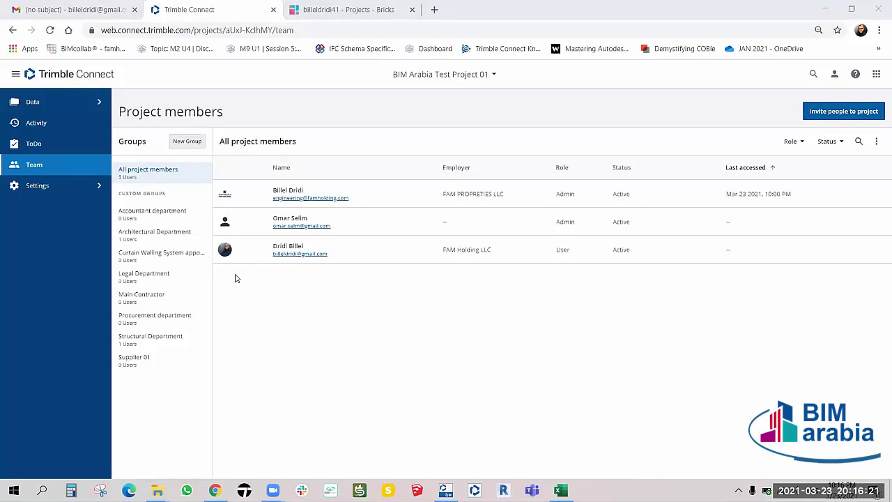
Step: Submit the Trimble Team workbook through Import from Excel twice
left_click(876, 142)
left_click(857, 183)
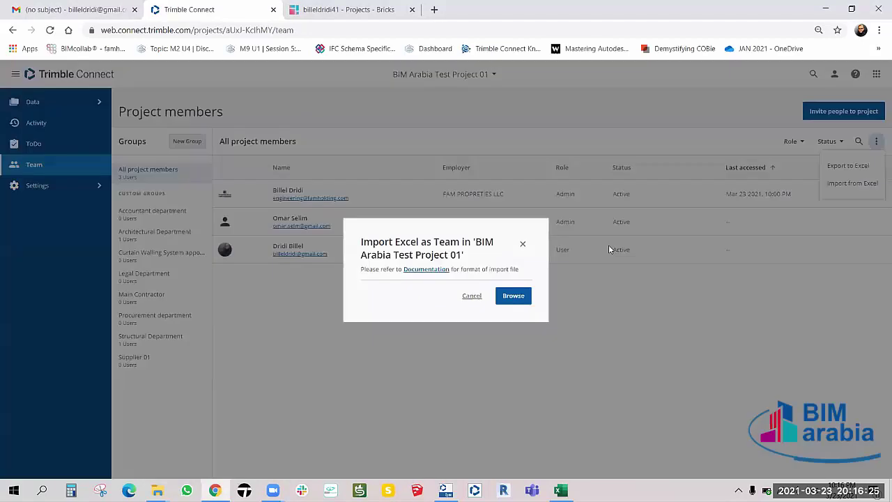
left_click(506, 296)
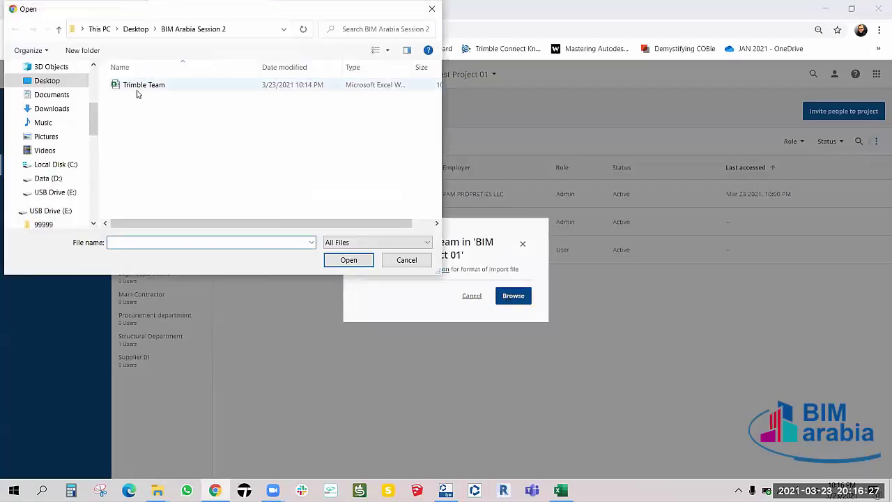
left_click(140, 85)
left_click(361, 267)
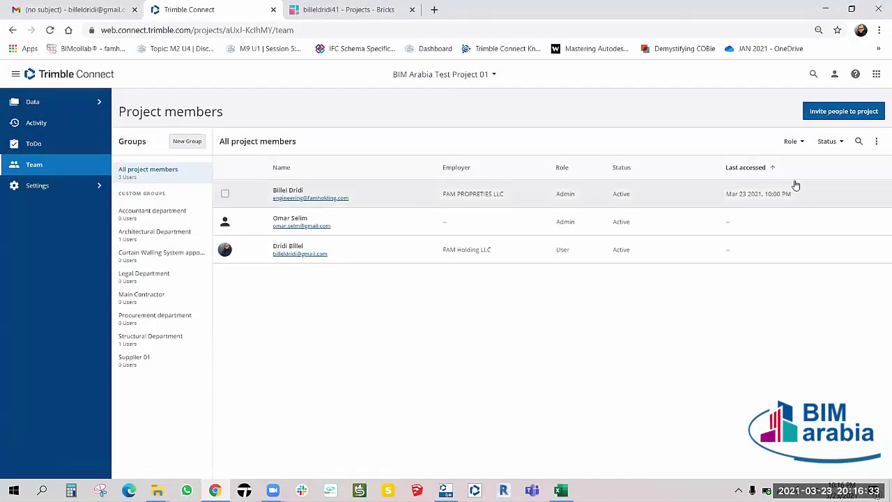
left_click(876, 141)
left_click(849, 183)
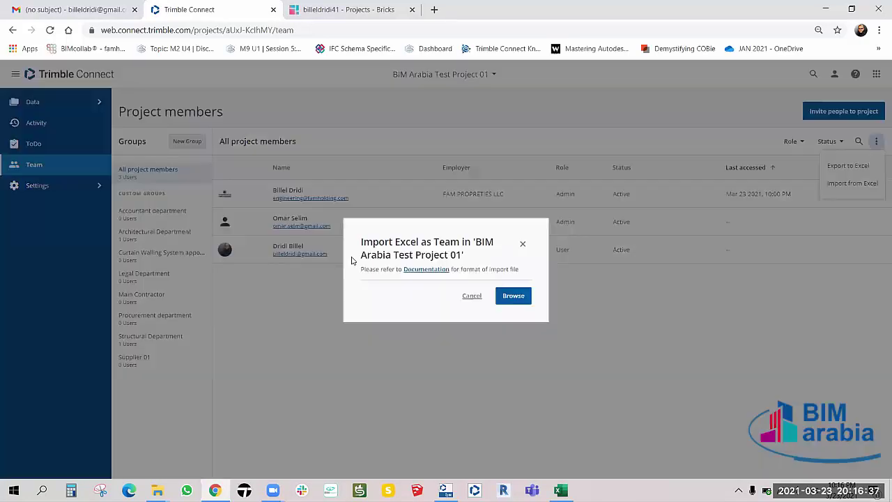
left_click(504, 296)
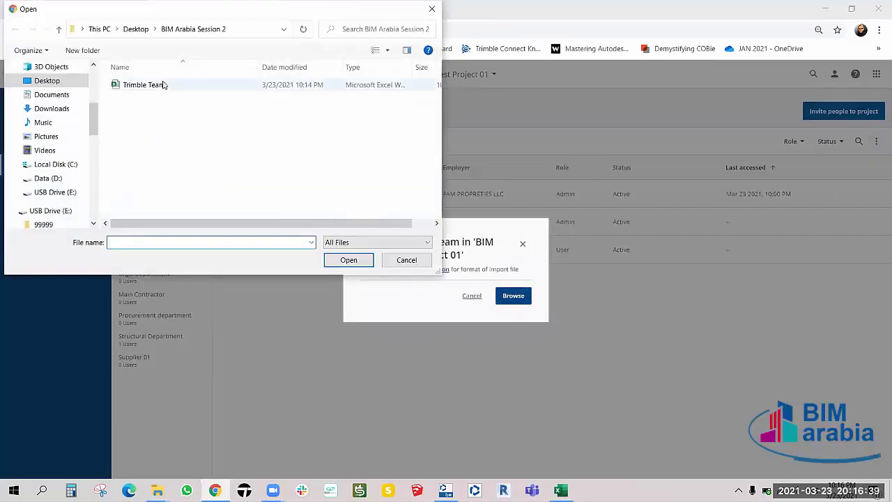
left_click(148, 85)
left_click(346, 257)
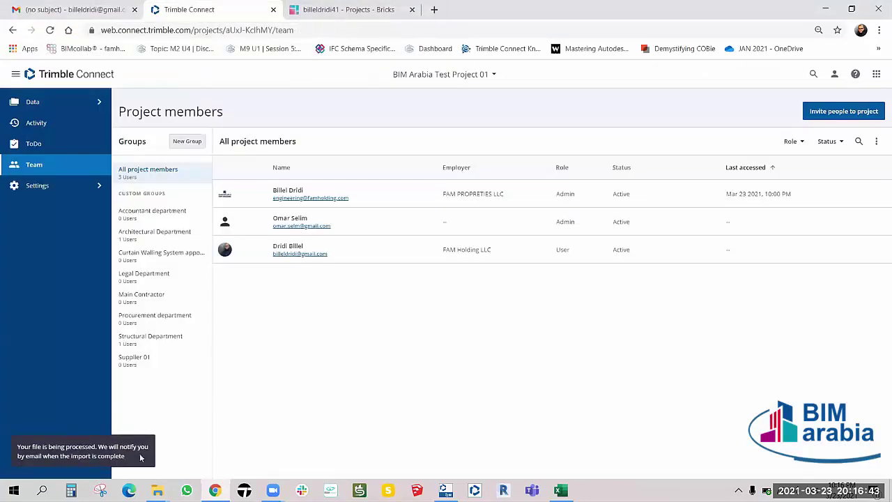
Step: Check the Gmail inbox for an import notification, then go back to Trimble Connect members
left_click(70, 9)
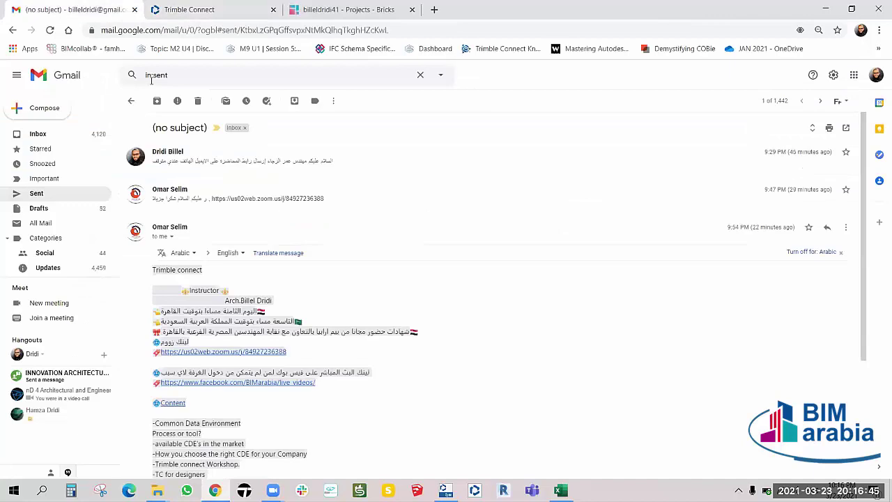
left_click(41, 135)
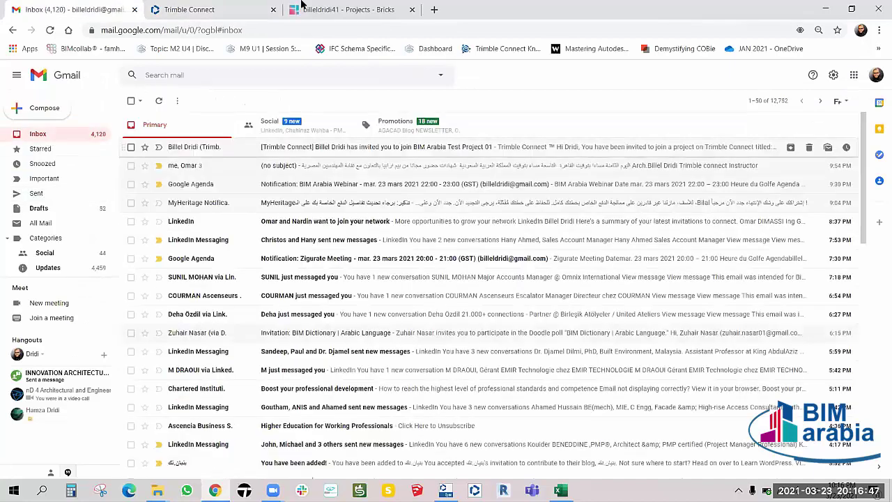
left_click(328, 9)
left_click(235, 6)
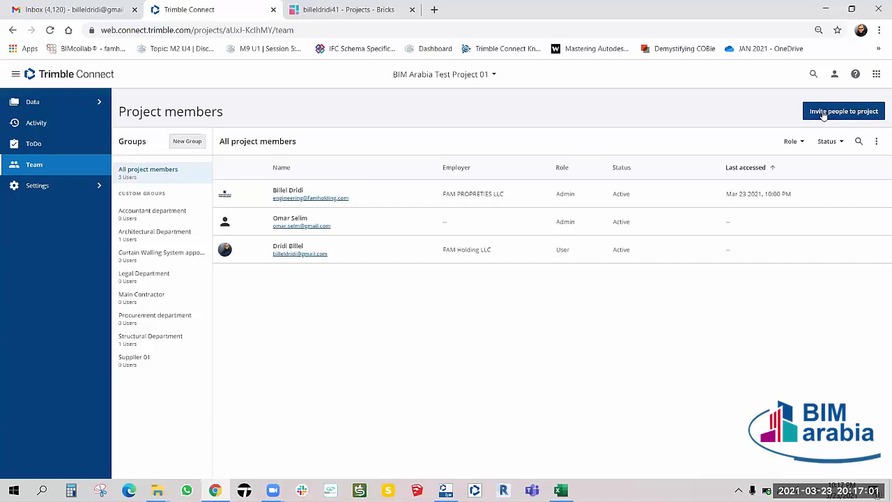
Step: Export the BIM Arabia Test Project 01 team member list to Excel
left_click(877, 141)
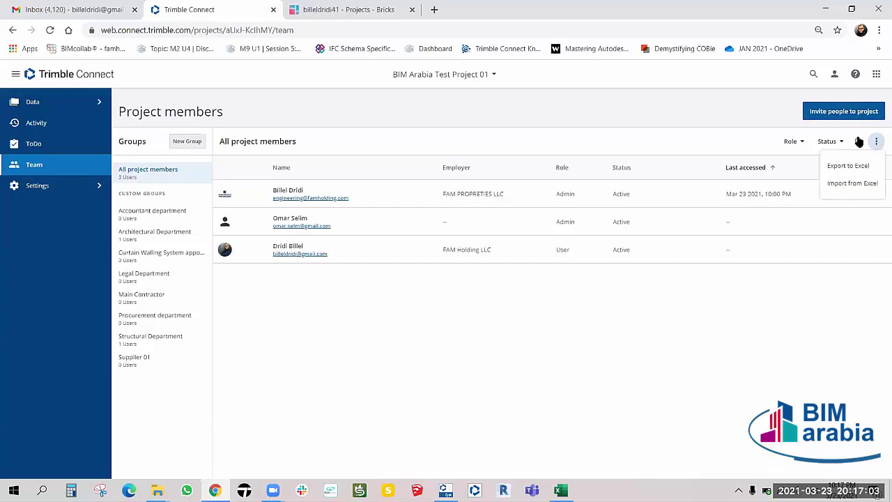
left_click(604, 342)
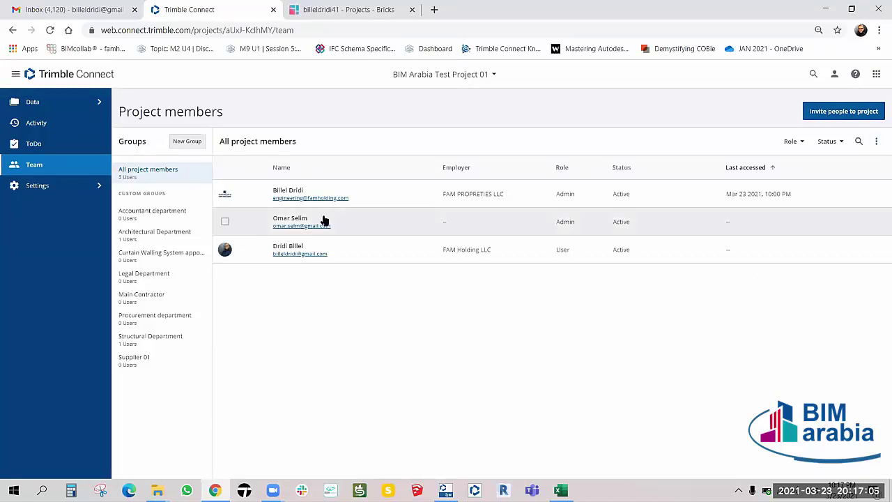
left_click(876, 142)
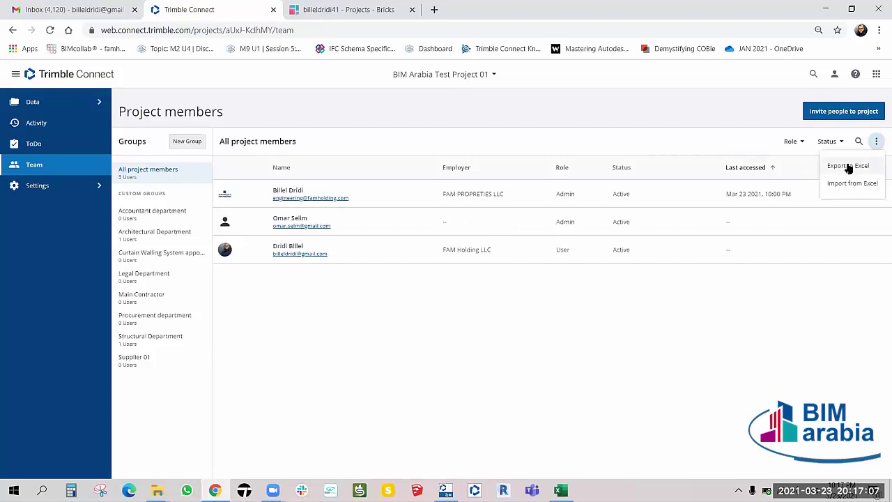
left_click(849, 168)
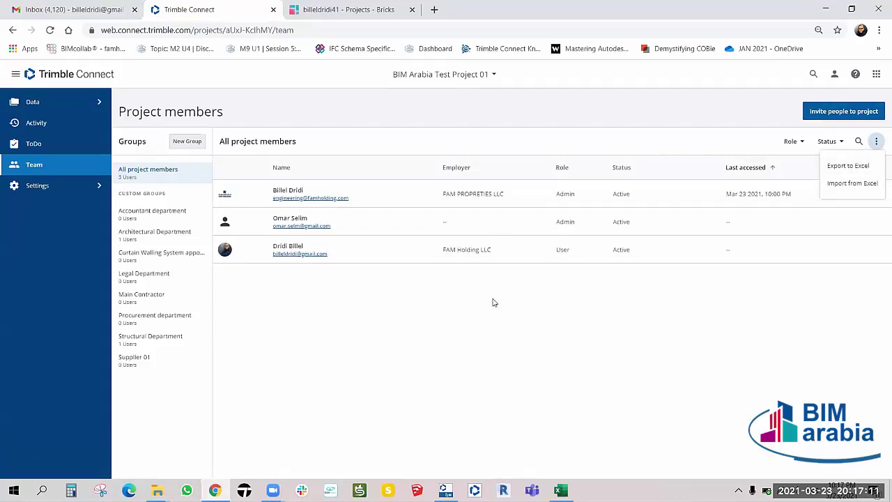
left_click(544, 327)
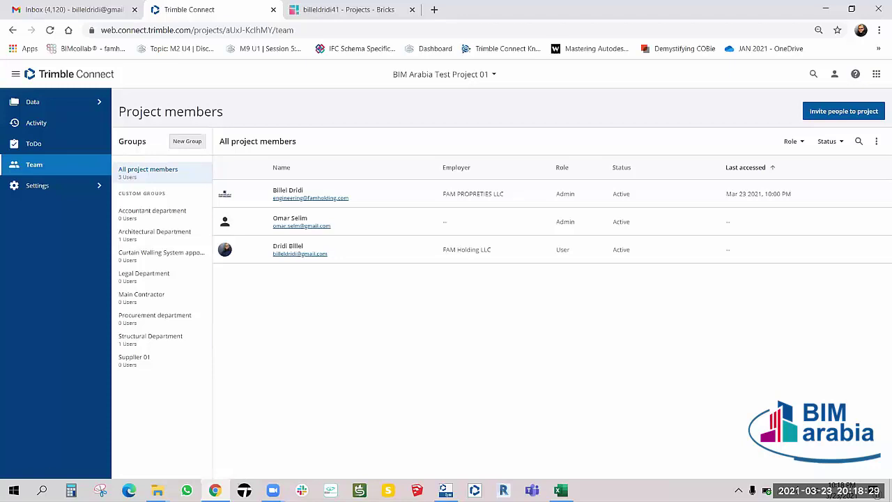
Step: Launch Paint from Windows search and enlarge the canvas to fill the window
key("super+s")
type("paint")
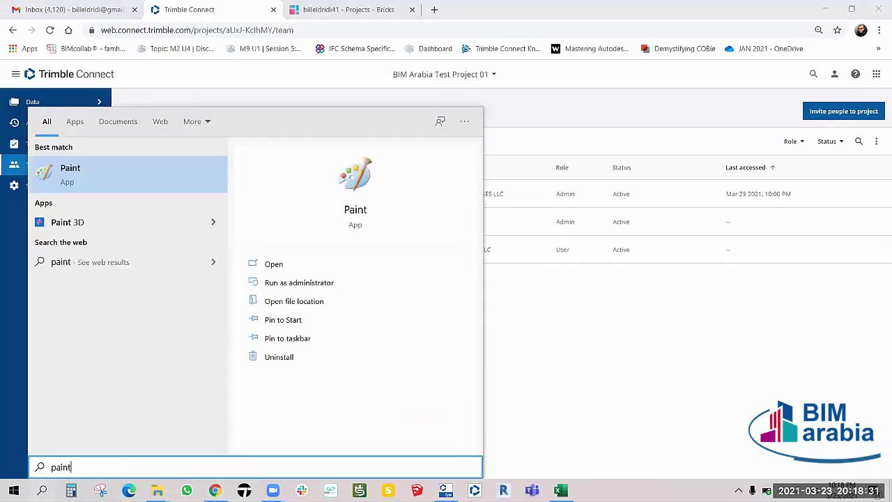
left_click(82, 171)
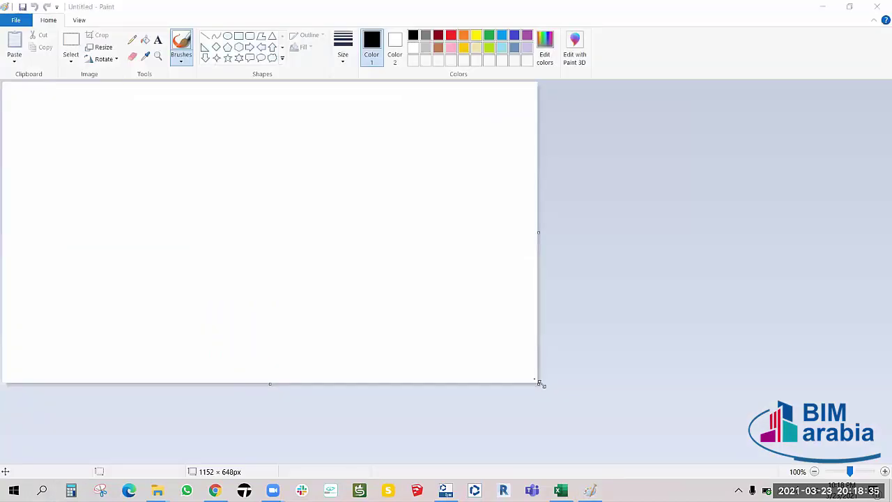
left_click_drag(539, 384, 890, 463)
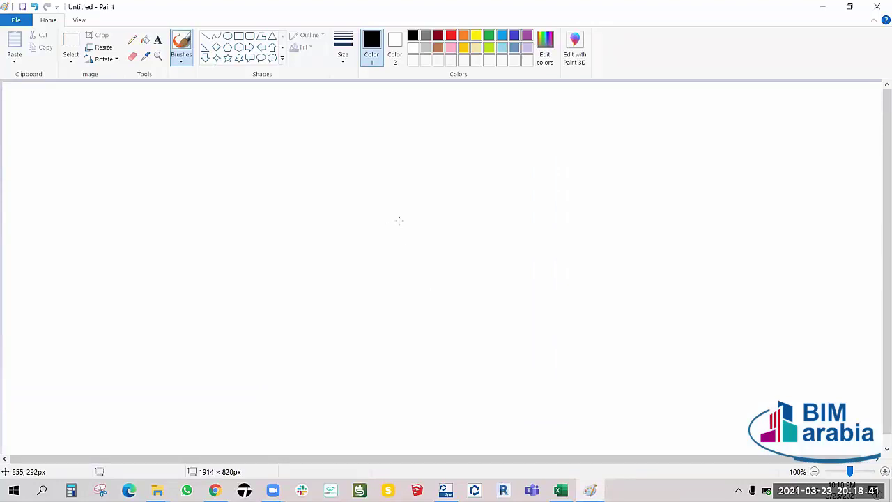
Step: Draw a central circle labelled TC with five small circles around it
left_click_drag(410, 221, 399, 220)
mouse_move(397, 256)
left_mouse_down()
mouse_move(397, 275)
mouse_move(409, 255)
mouse_move(416, 274)
mouse_move(435, 272)
left_mouse_up()
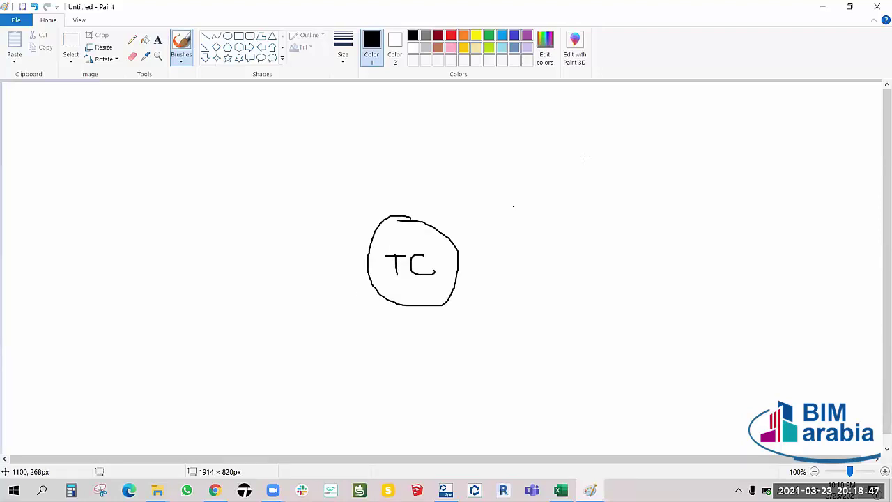
mouse_move(604, 134)
left_mouse_down()
mouse_move(596, 169)
mouse_move(603, 134)
left_mouse_up()
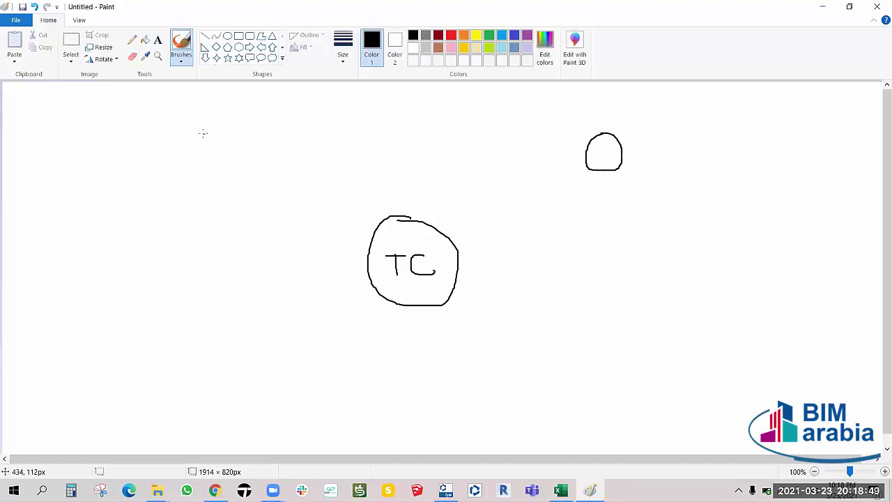
left_click_drag(195, 120, 195, 120)
left_click_drag(185, 364, 194, 364)
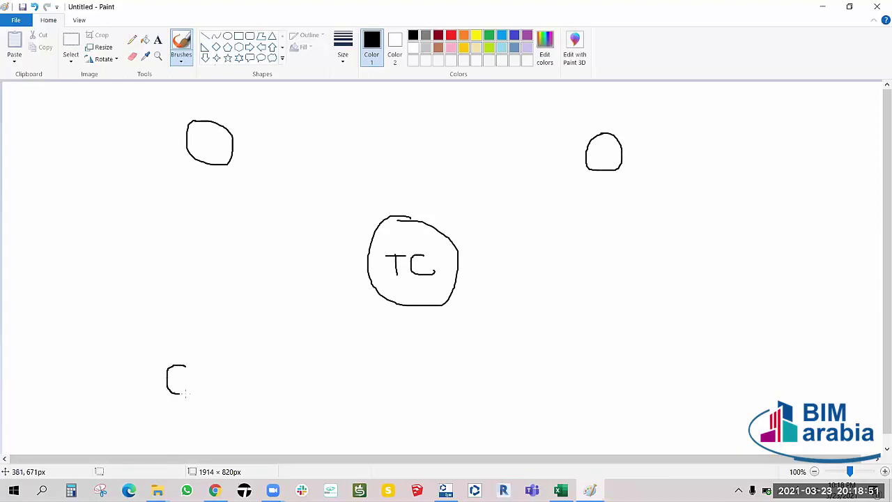
mouse_move(708, 300)
left_mouse_down()
mouse_move(711, 328)
mouse_move(718, 302)
mouse_move(704, 299)
left_mouse_up()
mouse_move(392, 96)
left_mouse_down()
mouse_move(408, 101)
mouse_move(384, 95)
left_mouse_up()
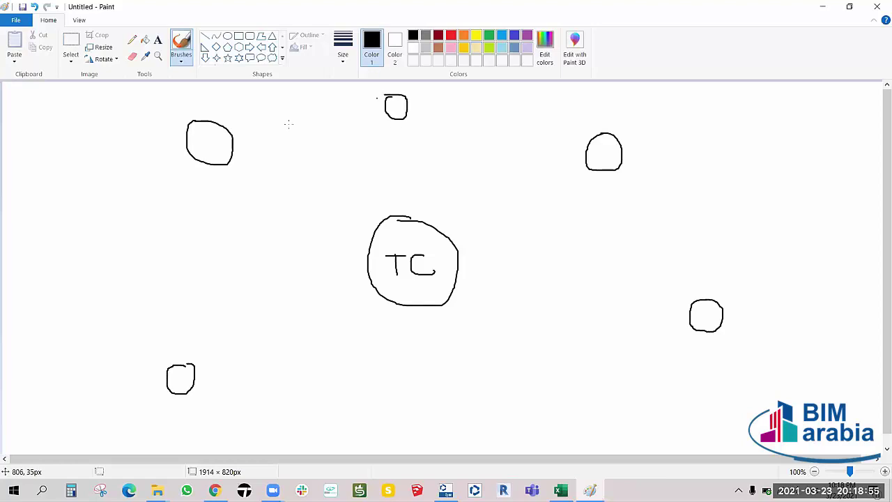
Step: Letter the small circles A, R, C, D and E
left_click_drag(207, 144, 220, 138)
mouse_move(175, 368)
left_mouse_down()
mouse_move(177, 388)
mouse_move(188, 385)
left_mouse_up()
left_click_drag(401, 104, 399, 116)
mouse_move(604, 148)
left_mouse_down()
mouse_move(604, 170)
mouse_move(595, 164)
left_mouse_up()
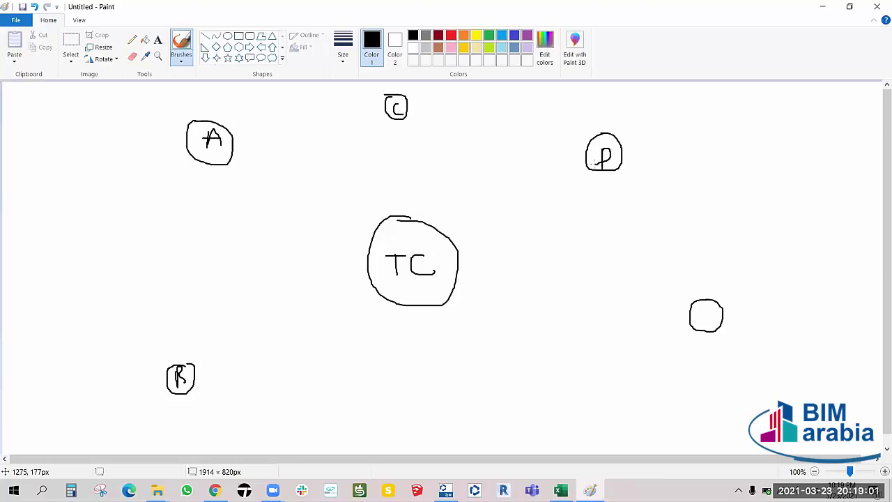
mouse_move(695, 303)
left_mouse_down()
mouse_move(696, 324)
mouse_move(708, 300)
mouse_move(708, 325)
left_mouse_up()
Step: Draw arrows from D, C, A, R and E pointing toward TC
mouse_move(586, 168)
left_mouse_down()
mouse_move(550, 192)
mouse_move(563, 195)
left_mouse_up()
left_click_drag(397, 124, 397, 165)
left_click_drag(226, 160, 298, 208)
left_click_drag(293, 196, 299, 208)
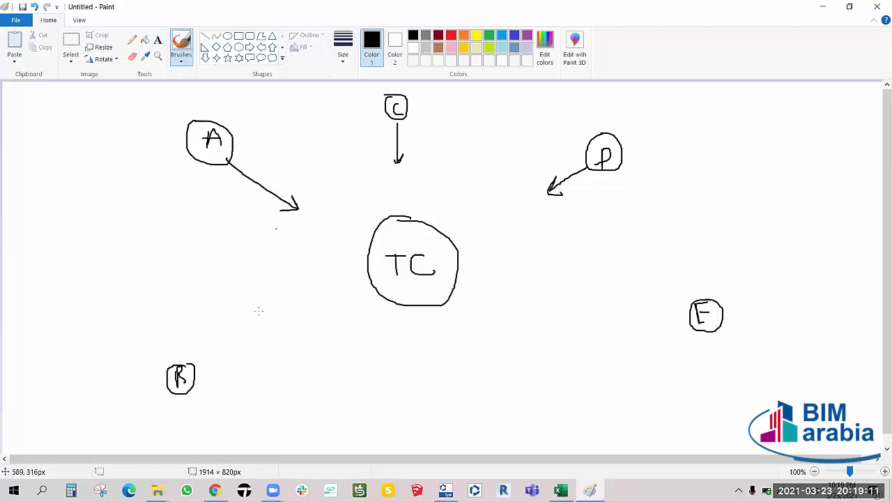
left_click_drag(198, 373, 276, 326)
left_click_drag(276, 325, 274, 333)
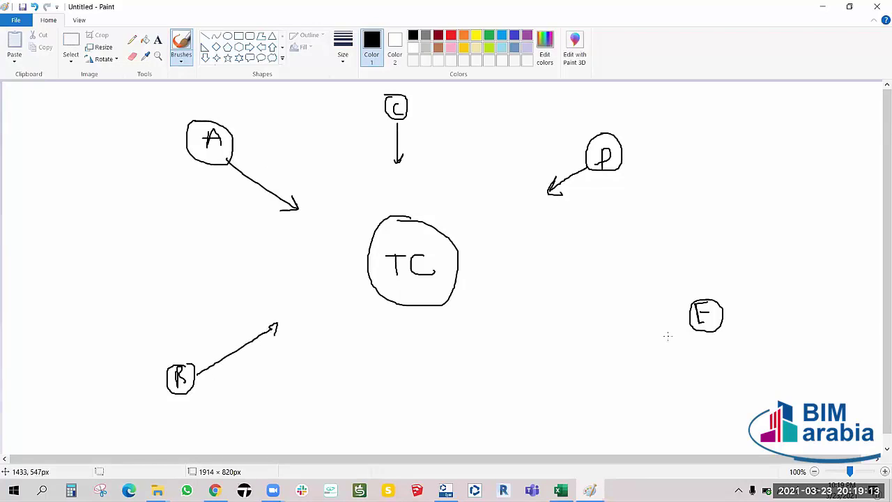
mouse_move(685, 320)
left_mouse_down()
mouse_move(594, 303)
mouse_move(589, 313)
left_mouse_up()
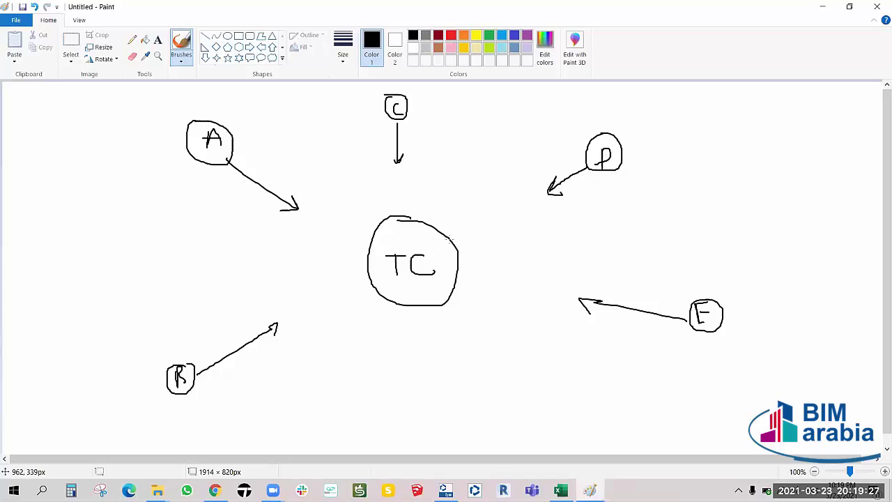
Step: Connect TC to a new small circle and crosshatch it in red
left_click_drag(448, 239, 498, 217)
left_click_drag(510, 187, 498, 229)
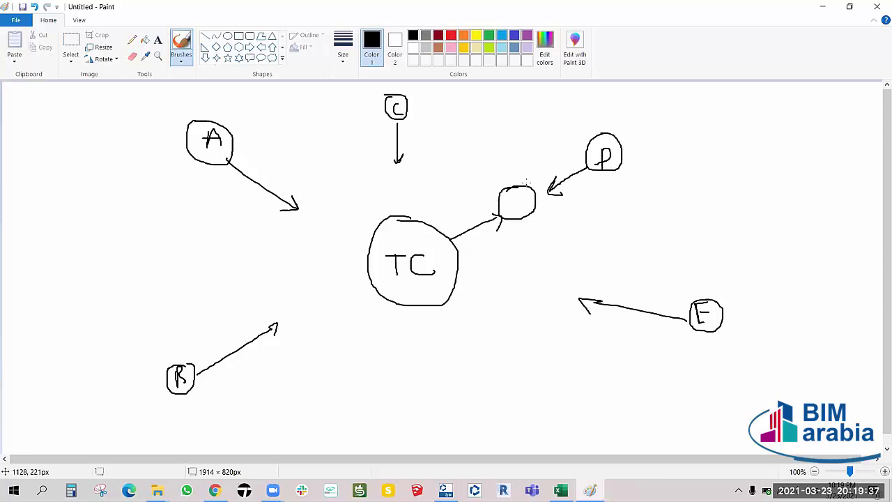
mouse_move(528, 184)
left_mouse_down()
mouse_move(525, 218)
mouse_move(523, 189)
left_mouse_up()
left_click(451, 35)
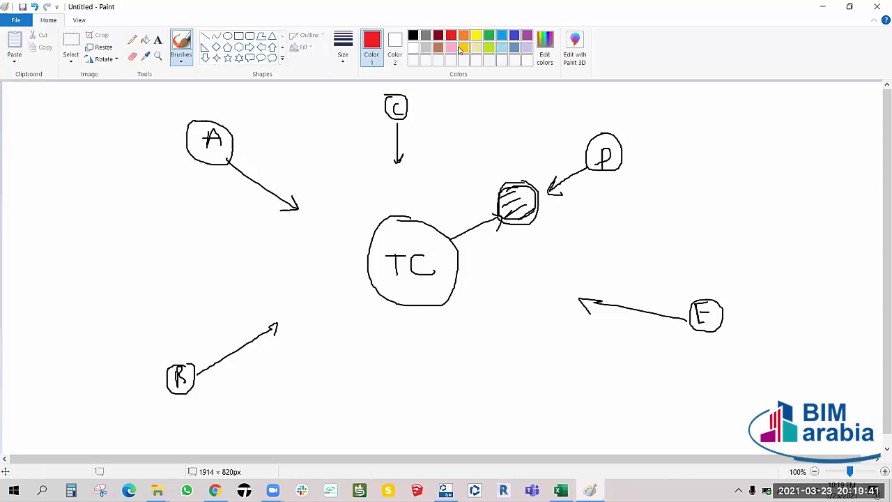
mouse_move(496, 216)
left_mouse_down()
mouse_move(508, 202)
mouse_move(518, 215)
left_mouse_up()
mouse_move(505, 209)
left_mouse_down()
mouse_move(517, 192)
mouse_move(532, 202)
left_mouse_up()
Step: Draw a red curved arrow and a blue curved arrow from D into the hatched circle
mouse_move(440, 225)
left_mouse_down()
mouse_move(469, 180)
mouse_move(492, 195)
left_mouse_up()
left_click(502, 36)
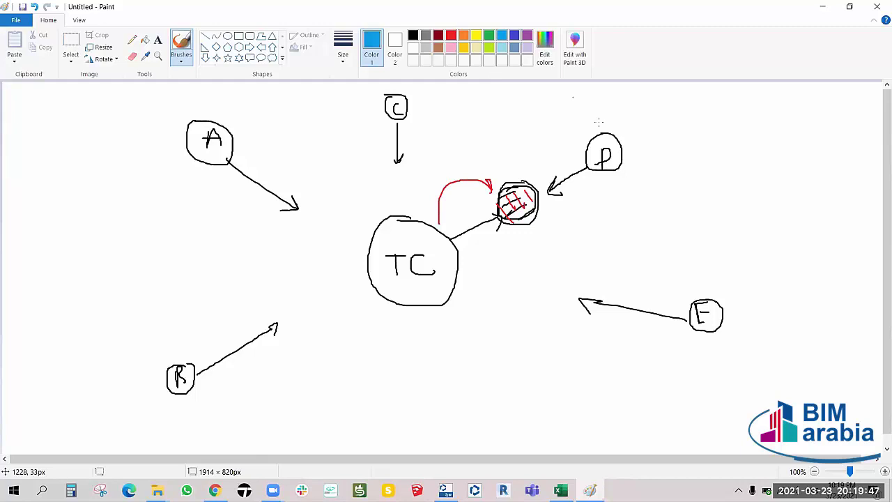
mouse_move(592, 126)
left_mouse_down()
mouse_move(510, 172)
mouse_move(487, 167)
mouse_move(502, 125)
mouse_move(462, 157)
left_mouse_up()
left_click(491, 37)
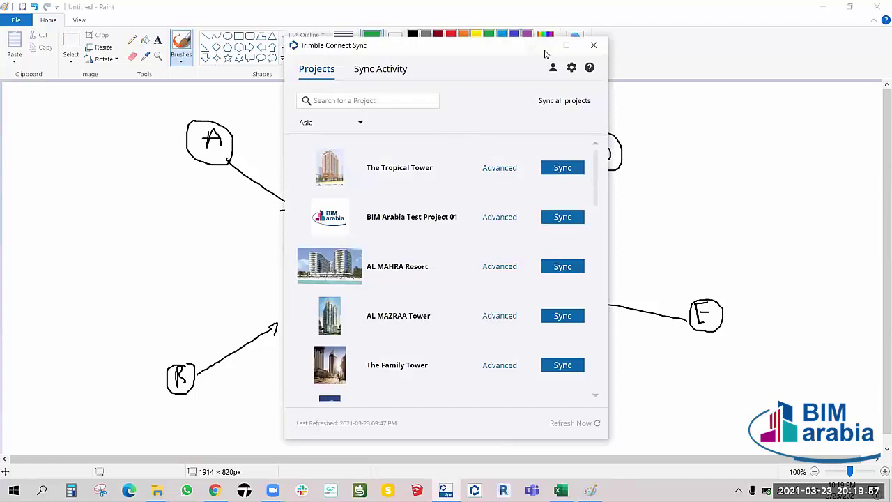
Step: Hide the Sync window and loop the hatched circle, C, A, R and E groups in green
left_click(540, 46)
left_click_drag(463, 191, 498, 143)
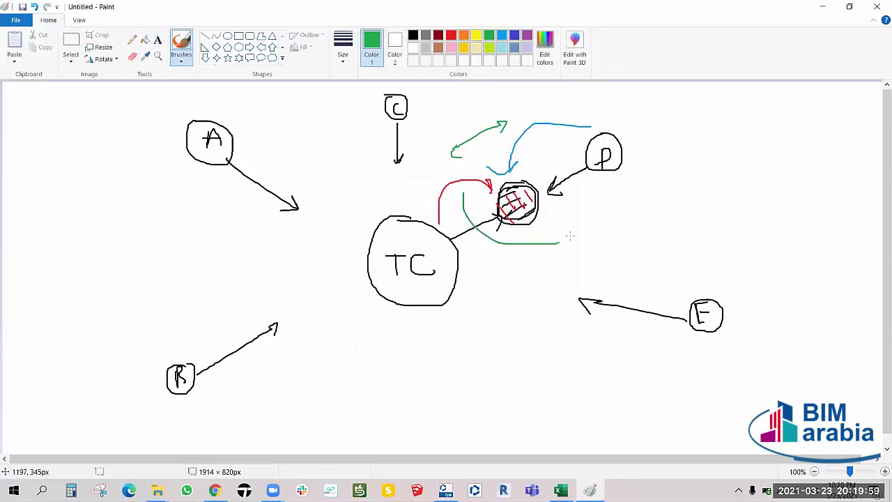
left_click_drag(387, 96, 391, 90)
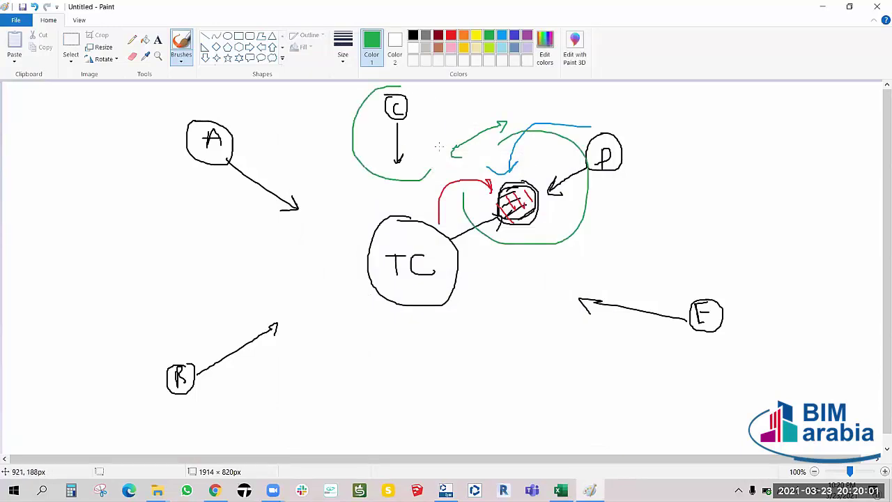
mouse_move(248, 99)
left_mouse_down()
mouse_move(230, 98)
mouse_move(174, 209)
mouse_move(294, 116)
left_mouse_up()
mouse_move(243, 327)
left_mouse_down()
mouse_move(303, 363)
mouse_move(286, 324)
left_mouse_up()
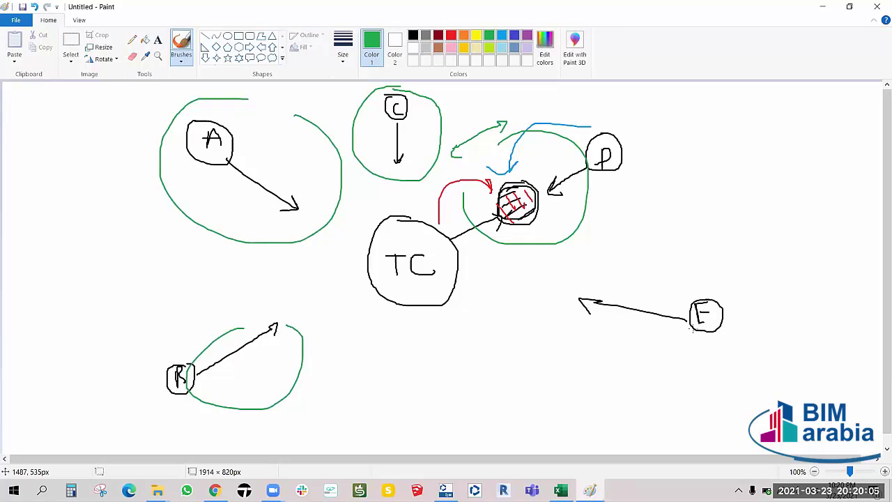
mouse_move(681, 264)
left_mouse_down()
mouse_move(557, 287)
mouse_move(664, 375)
mouse_move(687, 340)
left_mouse_up()
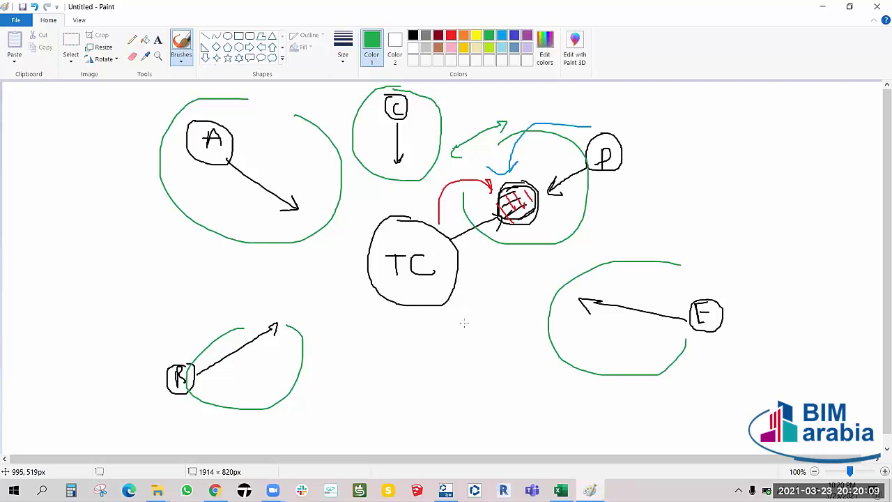
Step: Sketch a green box on the right and a left box split by dividers with tick marks
mouse_move(719, 124)
left_mouse_down()
mouse_move(743, 394)
mouse_move(854, 196)
left_mouse_up()
left_click_drag(845, 157, 711, 123)
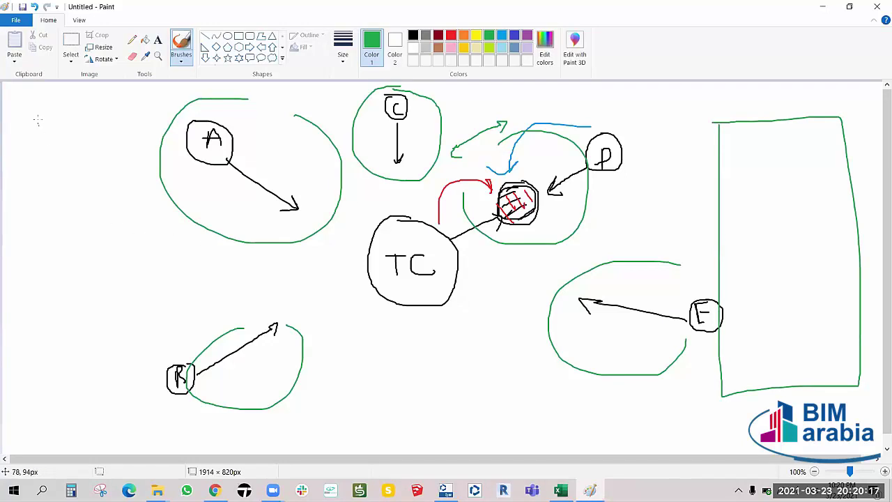
mouse_move(38, 120)
left_mouse_down()
mouse_move(98, 205)
mouse_move(44, 333)
left_mouse_up()
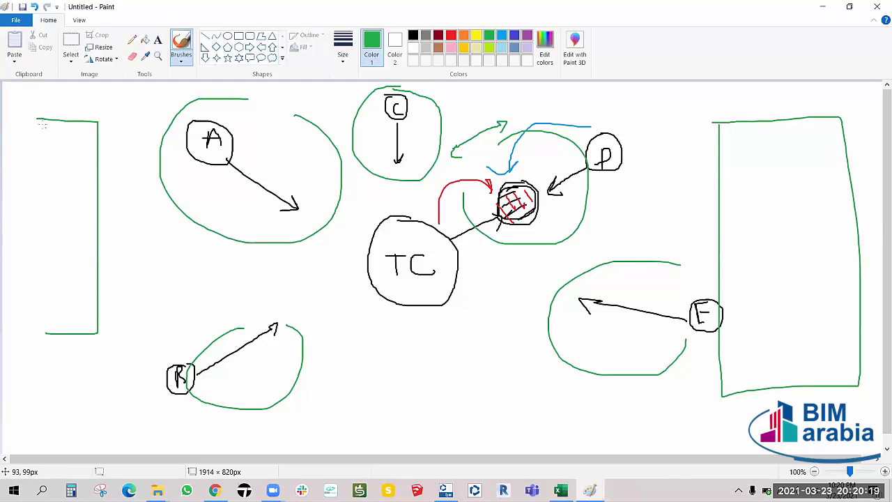
left_click_drag(39, 121, 49, 338)
left_click_drag(35, 142, 114, 145)
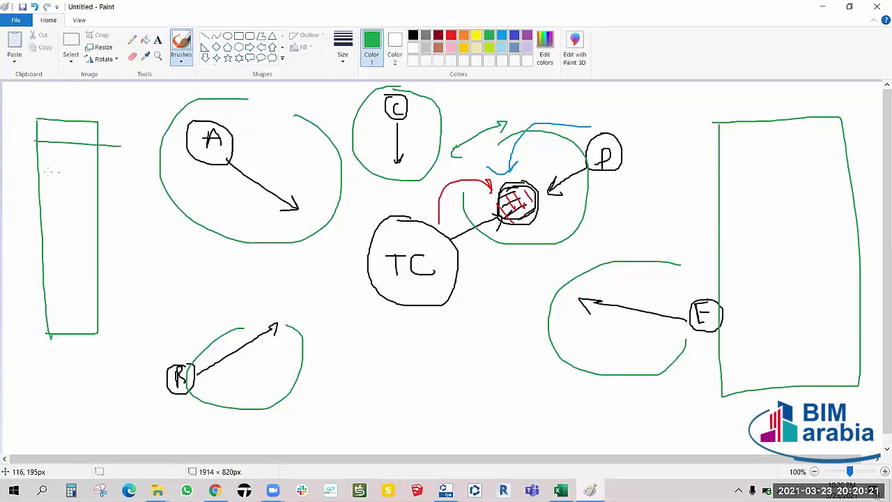
left_click_drag(39, 171, 122, 171)
left_click_drag(14, 245, 167, 249)
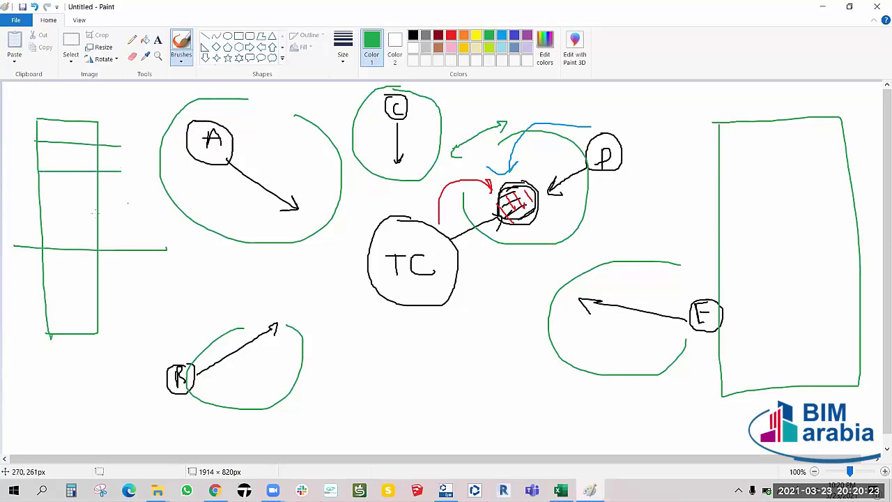
left_click_drag(90, 227, 110, 215)
left_click_drag(75, 197, 97, 188)
left_click_drag(71, 168, 92, 159)
left_click_drag(56, 239, 43, 259)
mouse_move(60, 264)
left_mouse_down()
mouse_move(50, 286)
mouse_move(61, 310)
left_mouse_up()
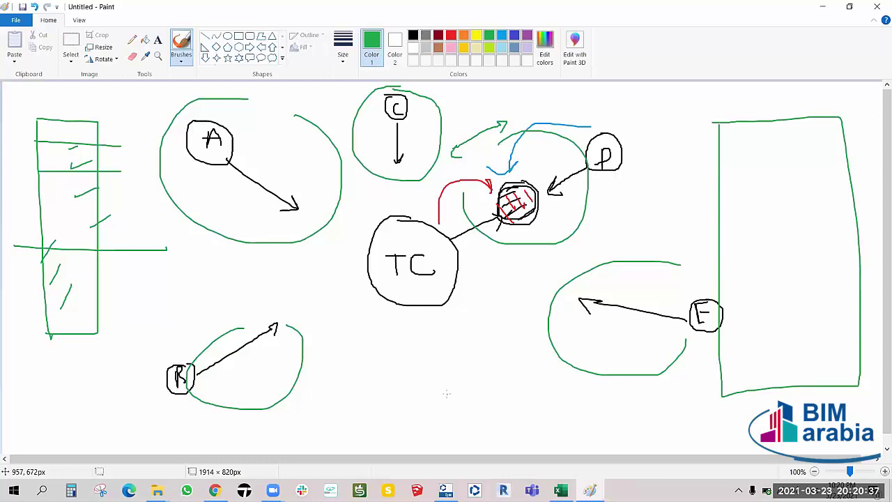
mouse_move(445, 490)
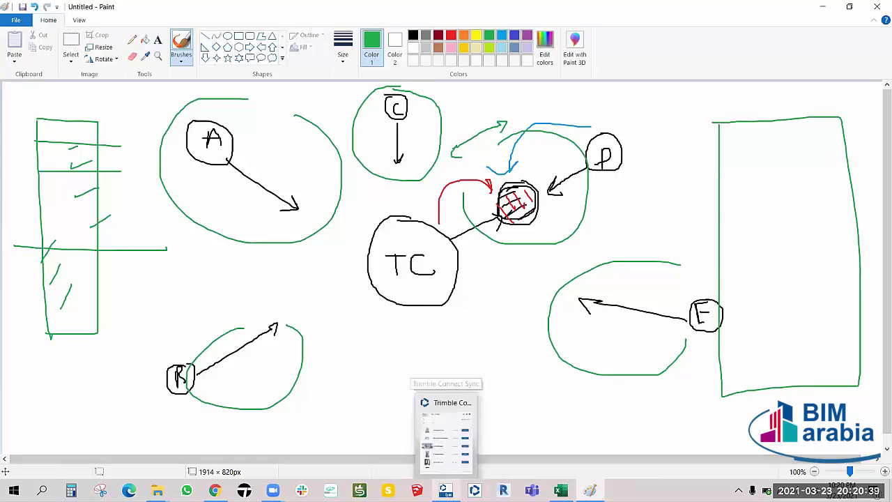
Step: Return to the Trimble Connect Project members page and expand the Settings sections
left_click(215, 491)
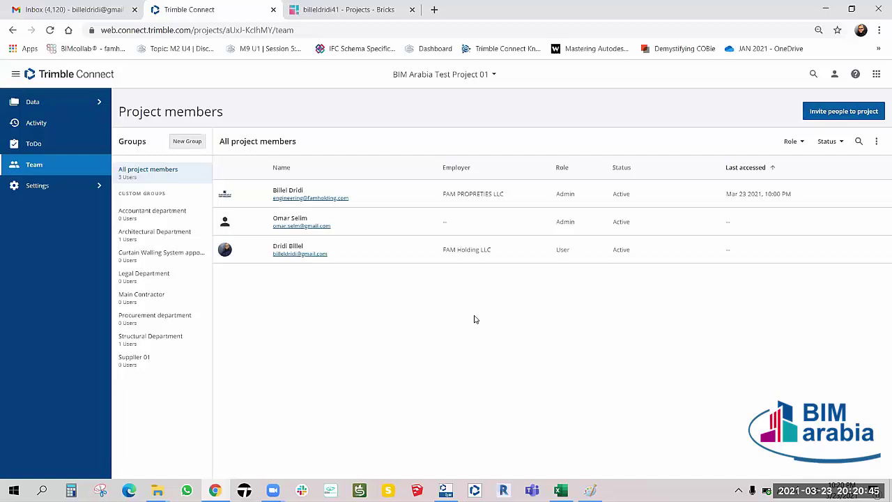
left_click(98, 184)
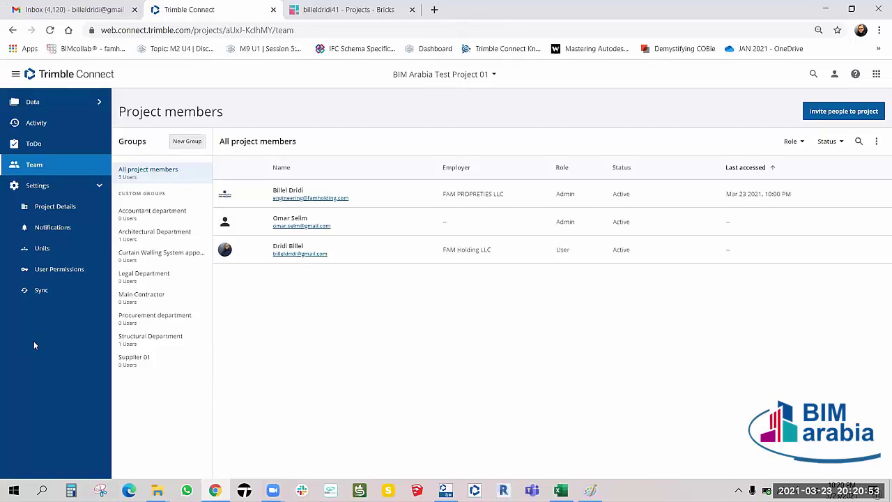
Step: In User Permissions, allow only project administrators to invite new project members
left_click(59, 270)
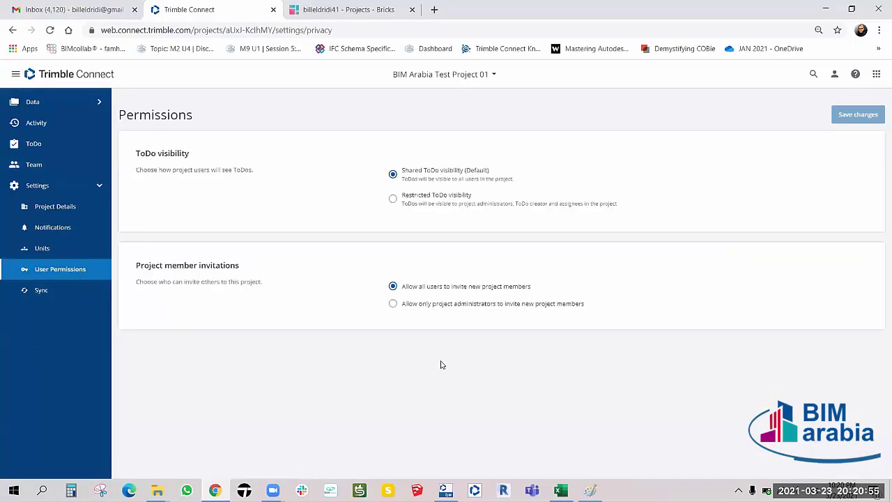
left_click(53, 212)
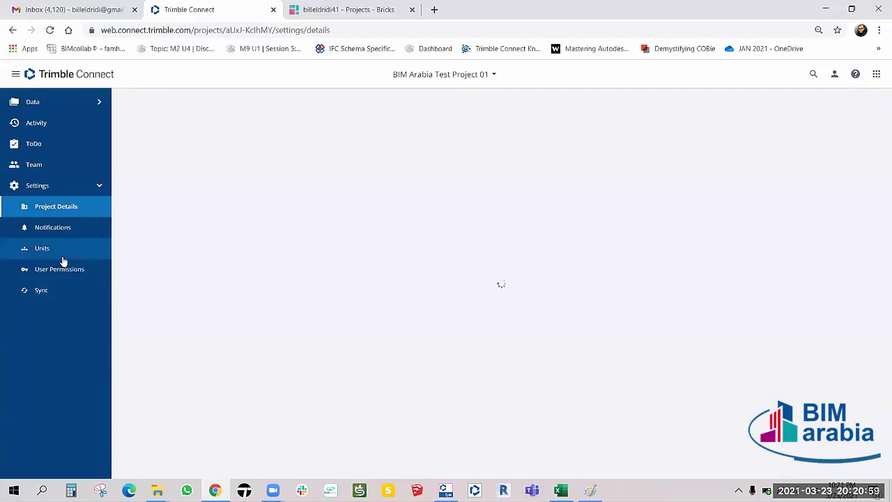
left_click(61, 269)
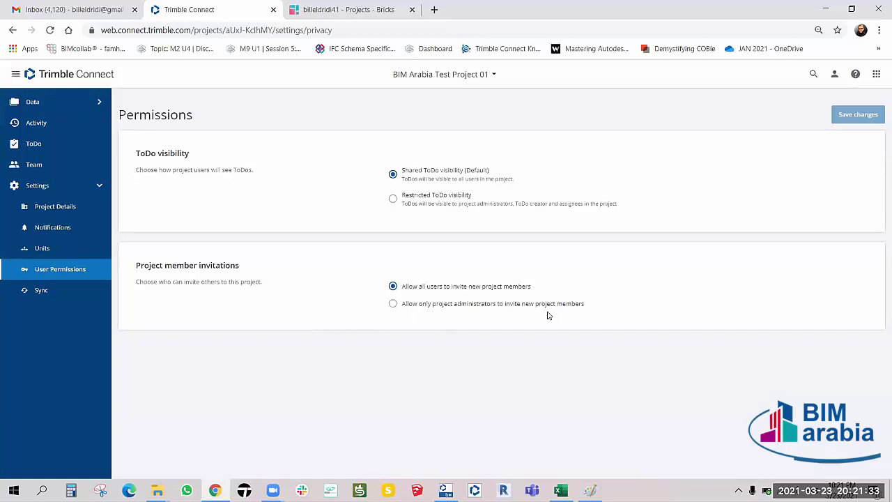
left_click(394, 304)
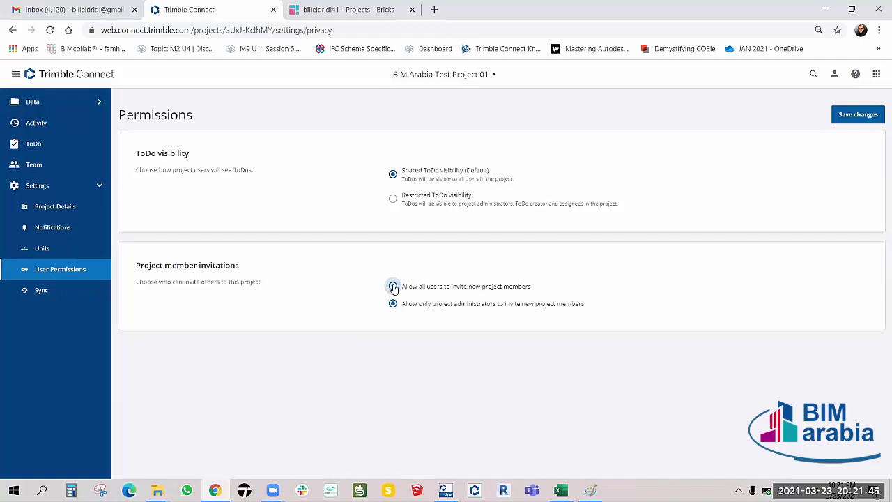
left_click(393, 287)
left_click(393, 303)
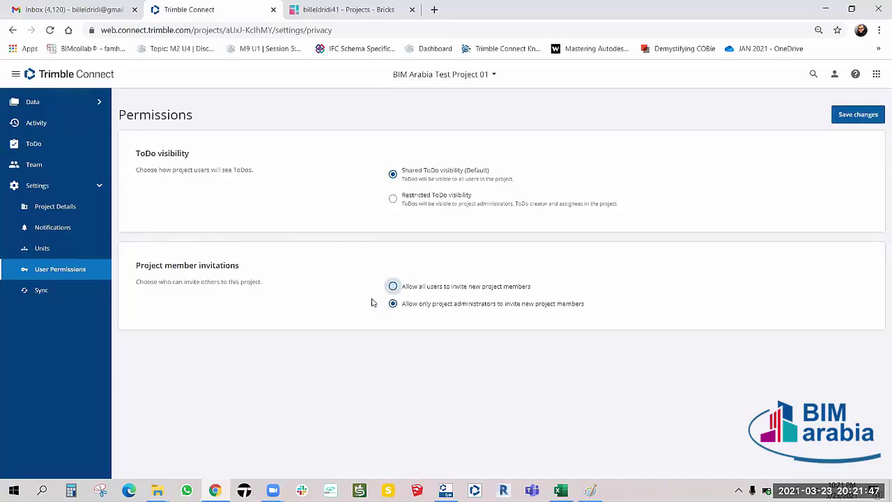
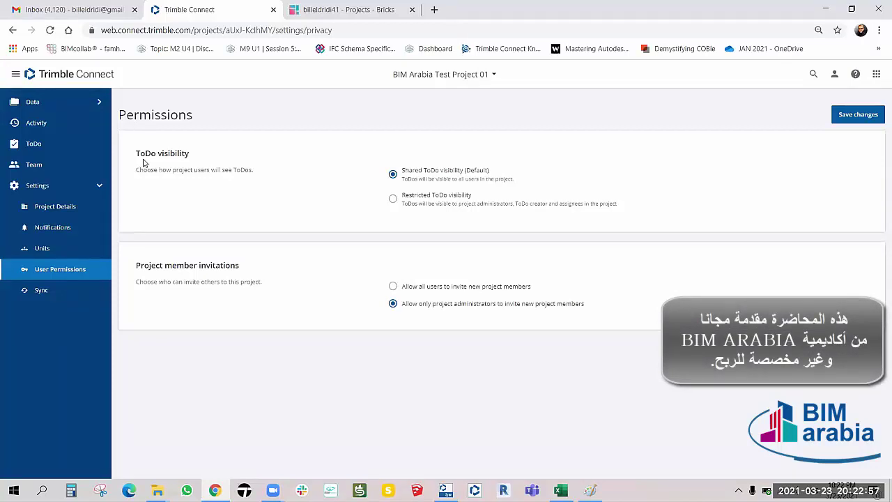
Step: Set ToDo visibility to Restricted so only admins, creators and assignees see ToDos
left_click(392, 198)
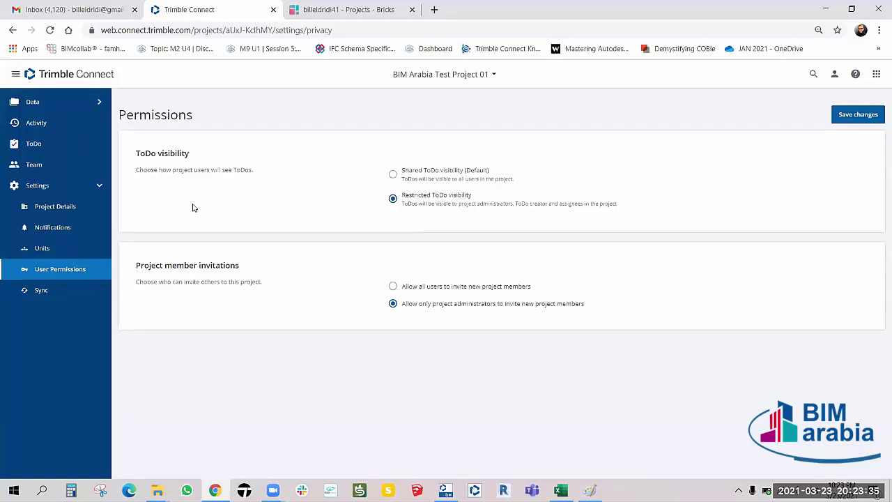
left_click(66, 227)
Step: Expand the Users activity types under the email Activity preferences
scroll(311, 315, "down", 1)
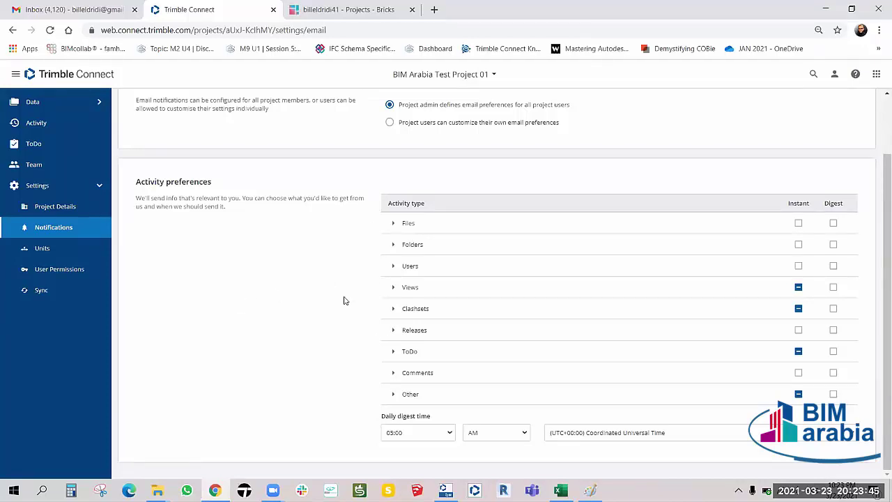
left_click(394, 266)
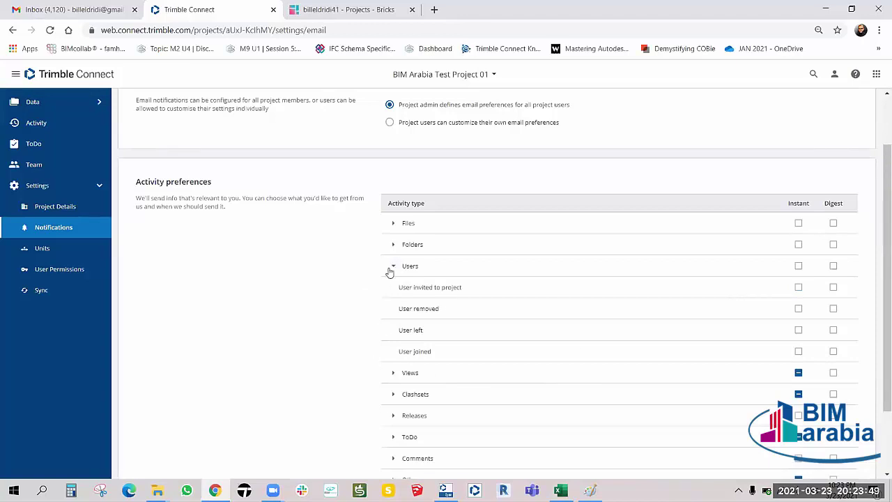
left_click(393, 269)
left_click(392, 269)
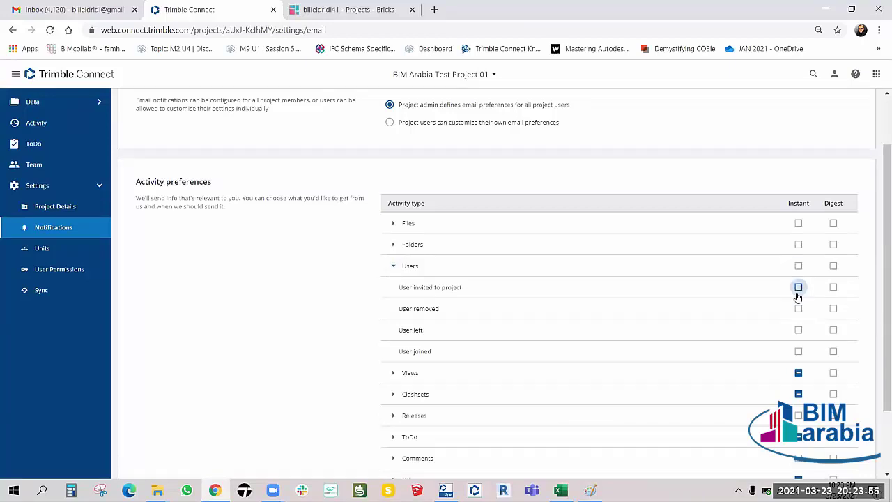
Step: Try Instant emails for all Users activities, user leaving and invitations, leaving all off
left_click(800, 267)
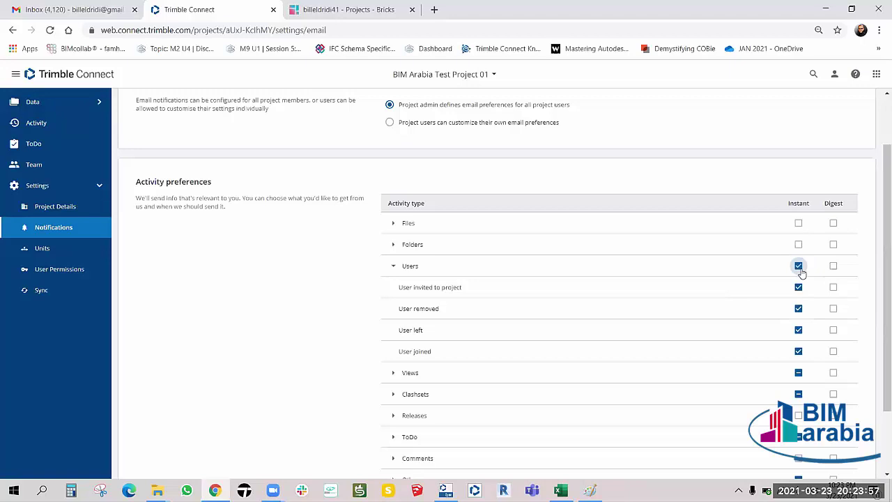
left_click(799, 267)
left_click(800, 268)
left_click(799, 267)
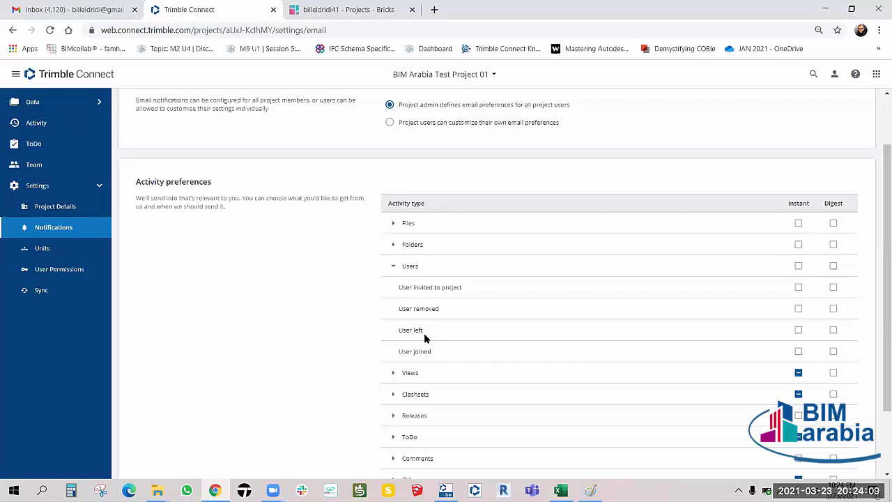
left_click(798, 329)
left_click(799, 330)
left_click(798, 289)
left_click(798, 288)
scroll(408, 423, "down", 2)
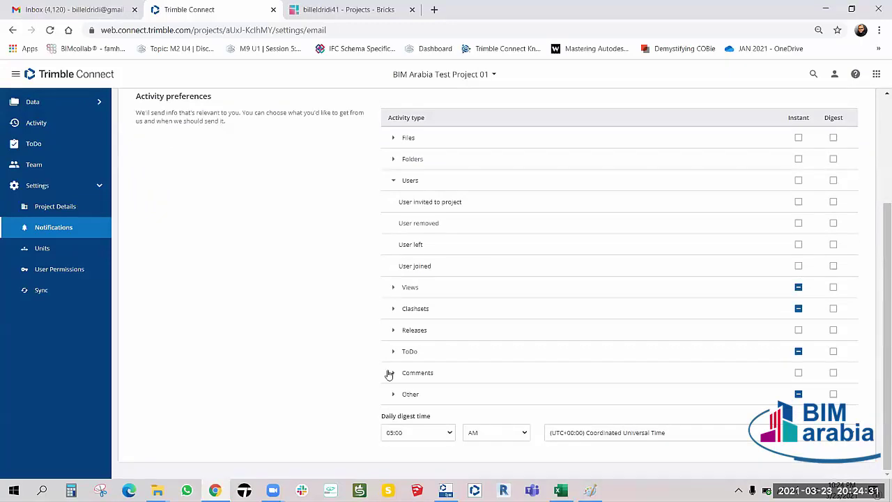
scroll(388, 373, "up", 3)
scroll(388, 373, "up", 1)
scroll(347, 358, "down", 2)
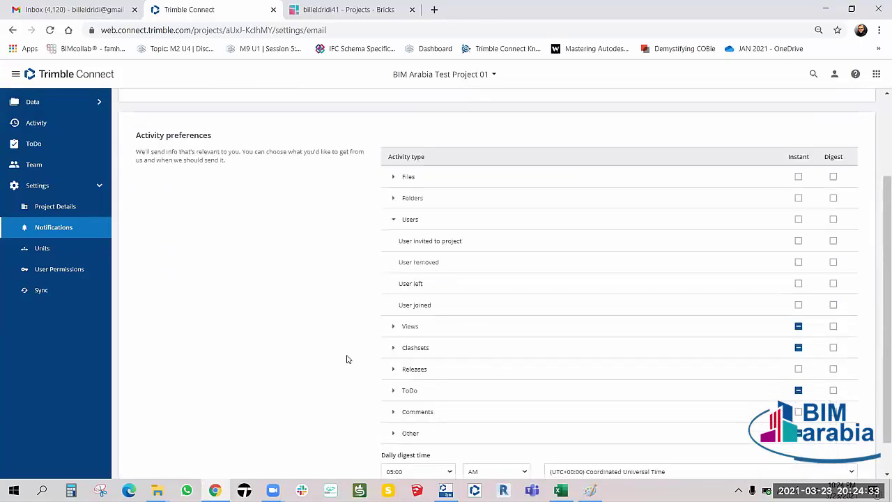
scroll(302, 311, "up", 3)
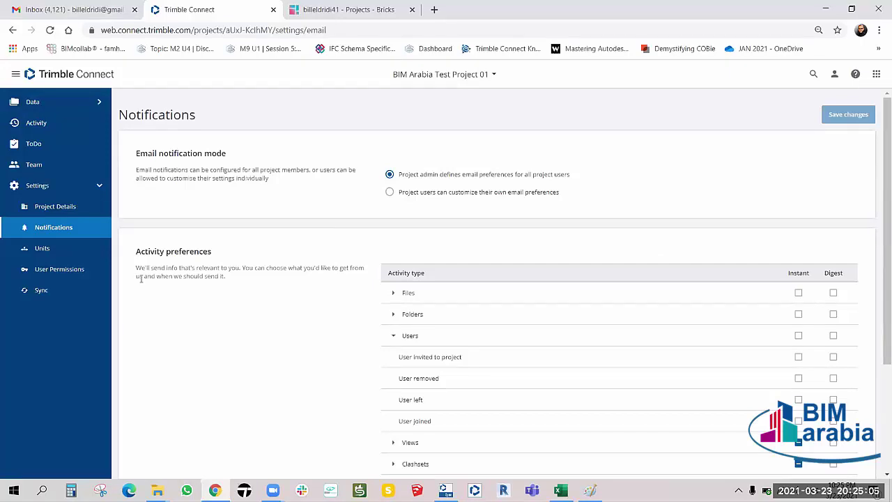
Step: Browse the Units, Notifications and Project Details settings, then show the Team members list
left_click(43, 248)
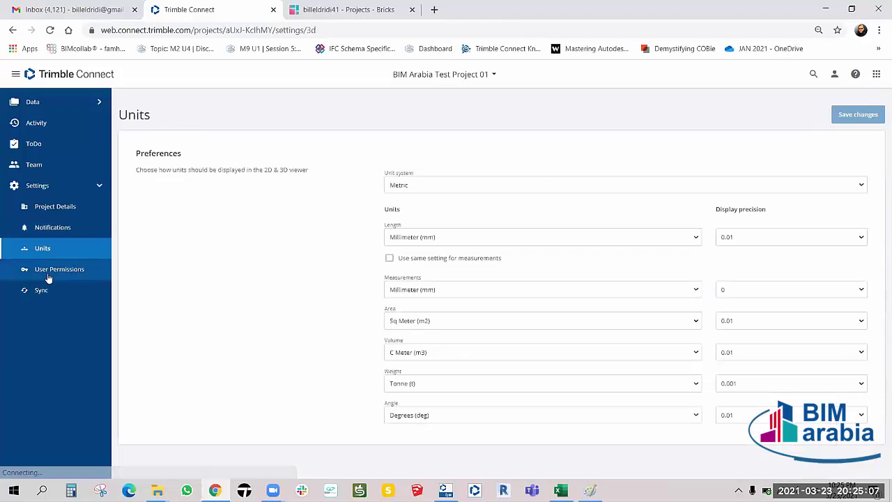
left_click(50, 269)
left_click(46, 250)
left_click(56, 233)
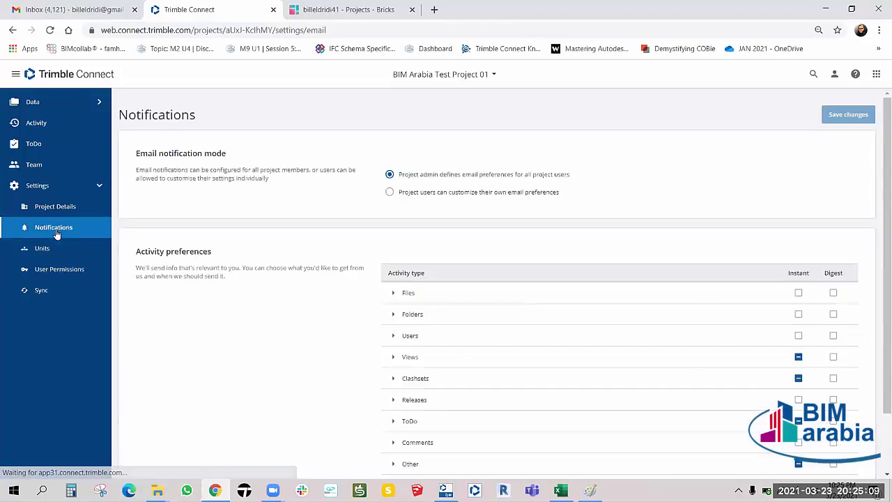
left_click(44, 249)
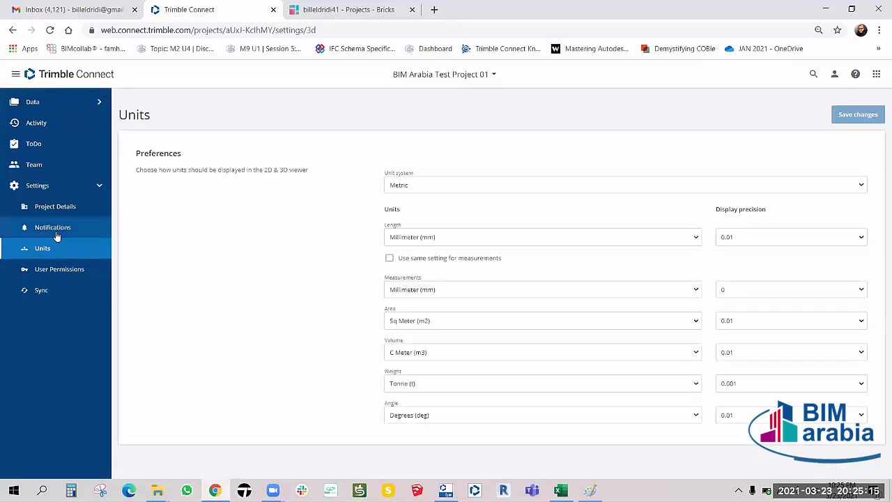
left_click(57, 236)
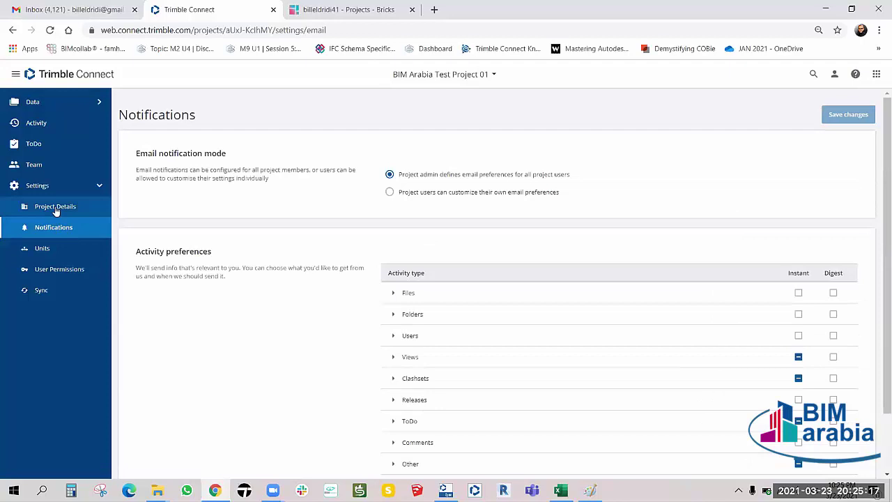
left_click(56, 210)
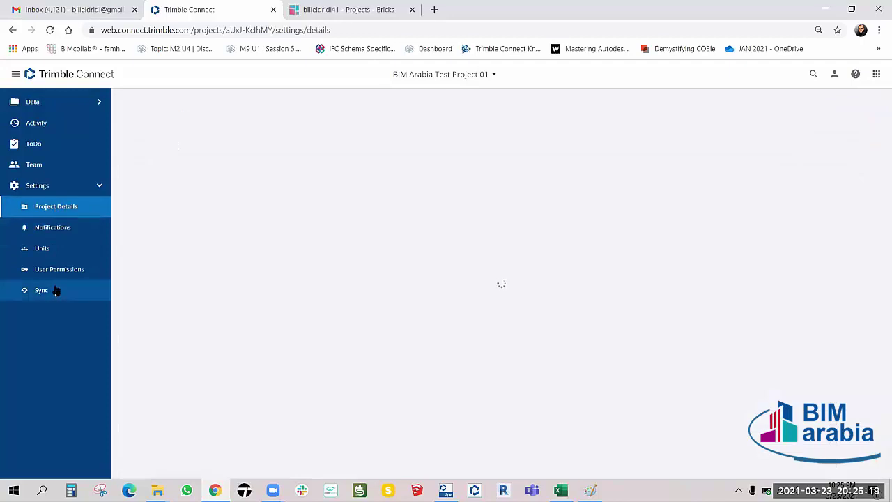
left_click(47, 166)
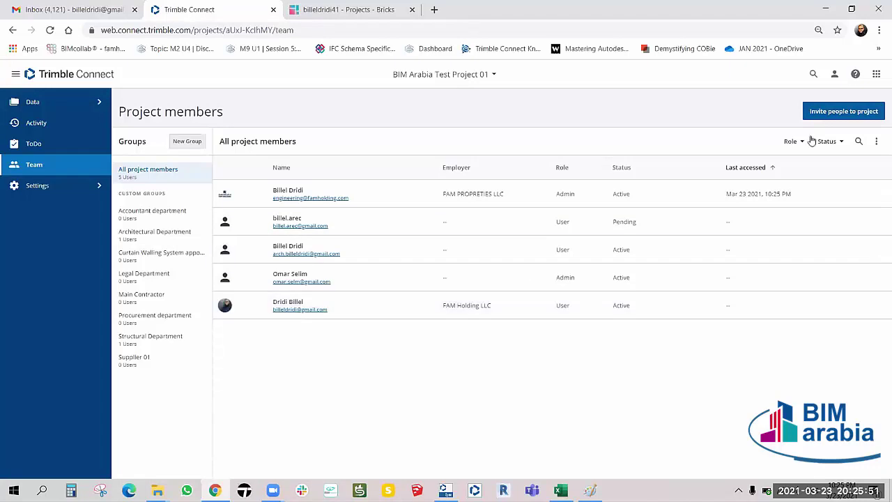
left_click(842, 142)
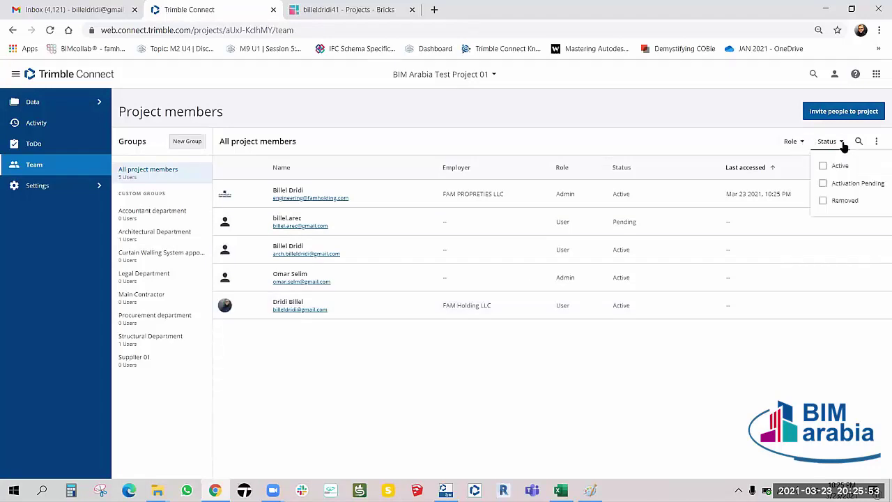
left_click(823, 184)
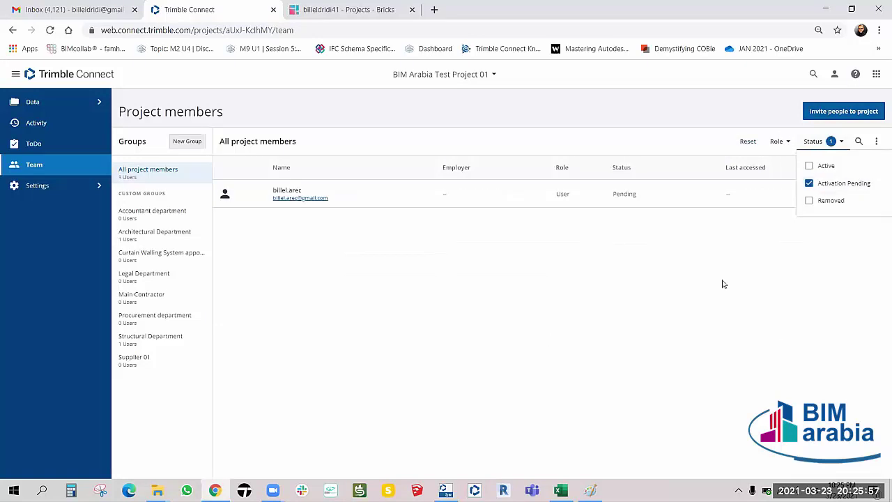
left_click(779, 251)
mouse_move(456, 194)
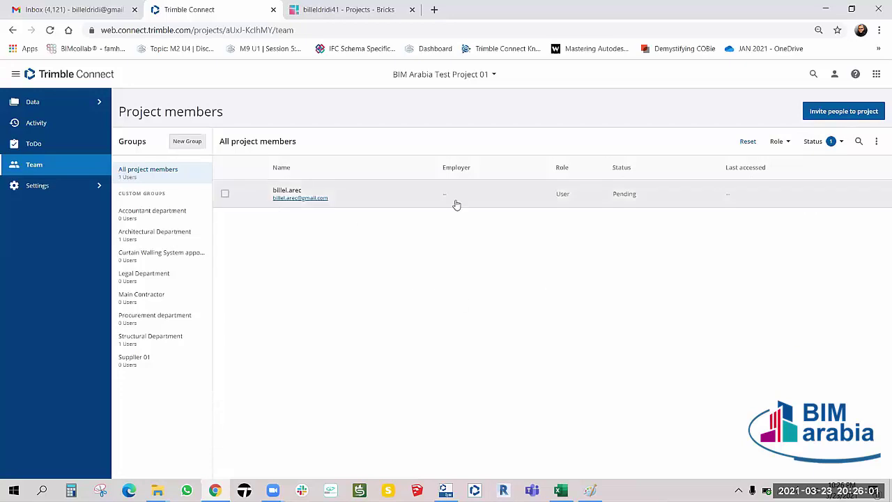
left_click(841, 141)
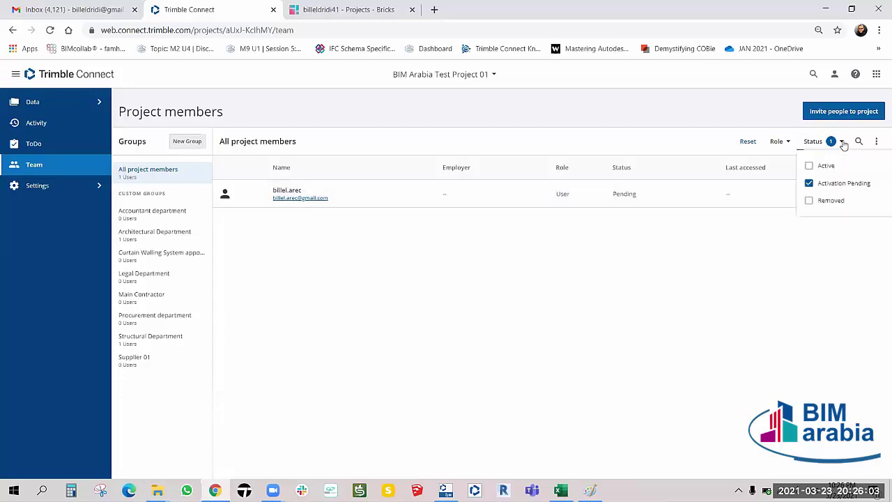
left_click(810, 166)
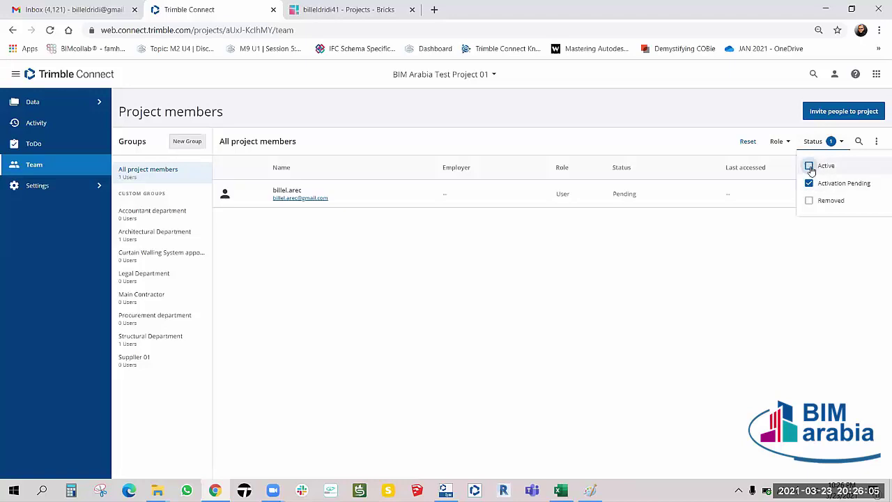
left_click(809, 183)
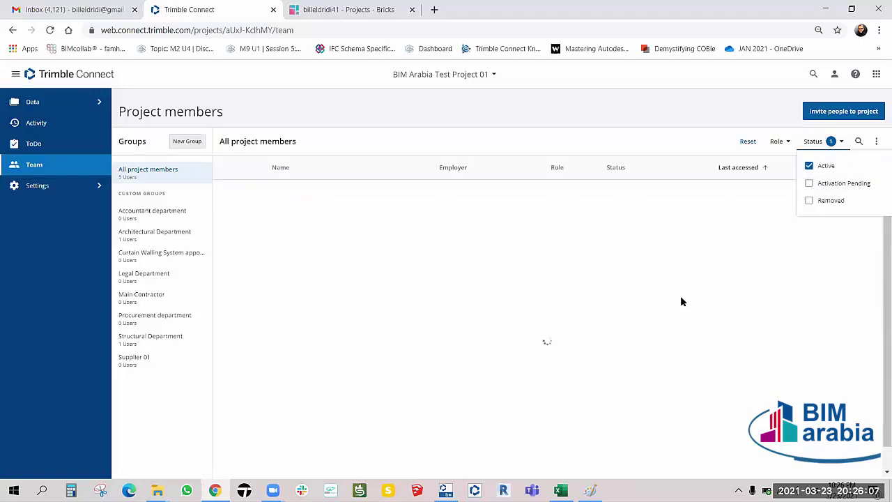
left_click(685, 349)
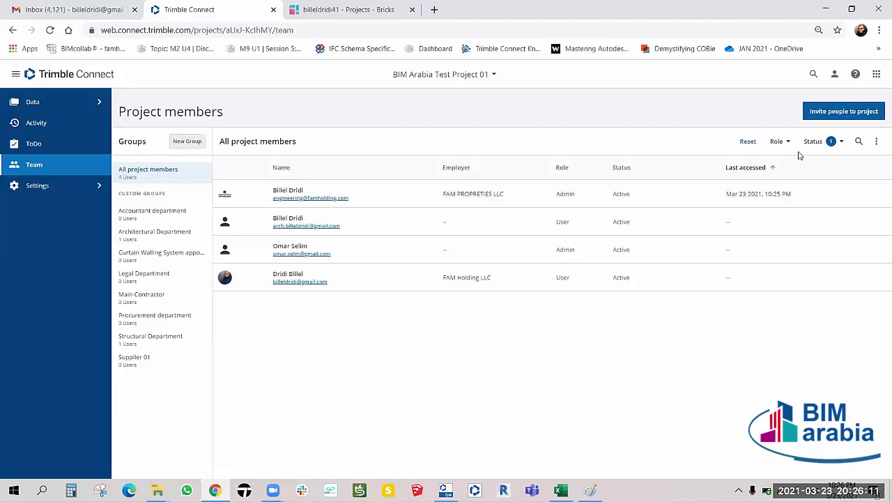
left_click(841, 142)
left_click(809, 166)
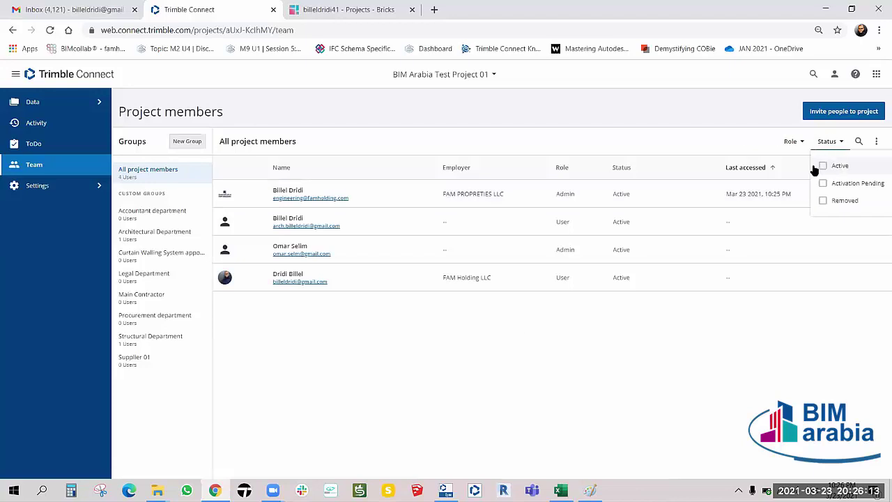
left_click(802, 142)
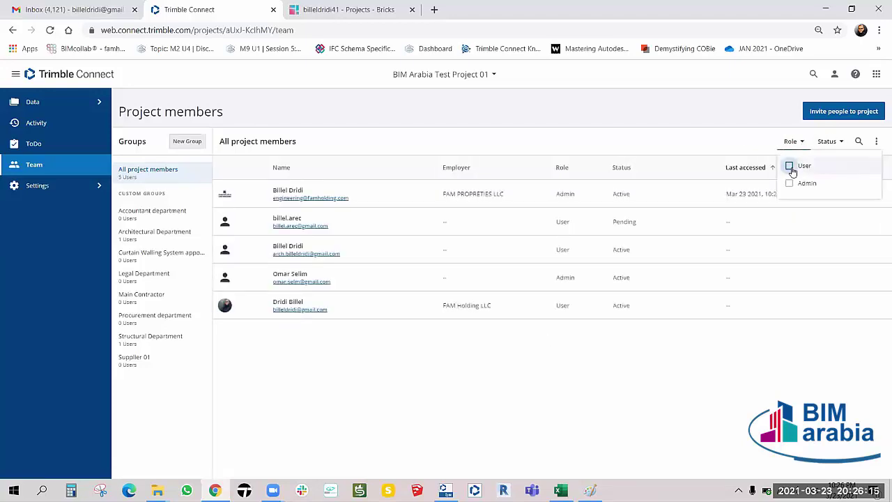
left_click(791, 167)
left_click(790, 167)
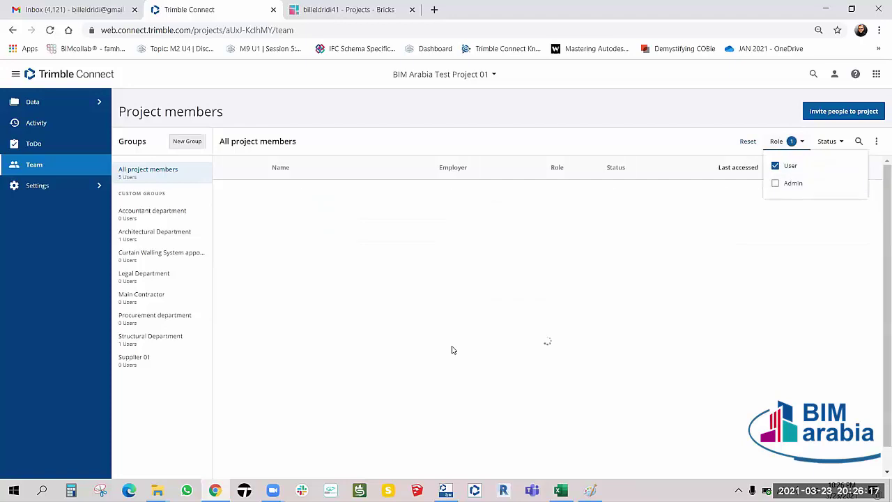
left_click(775, 166)
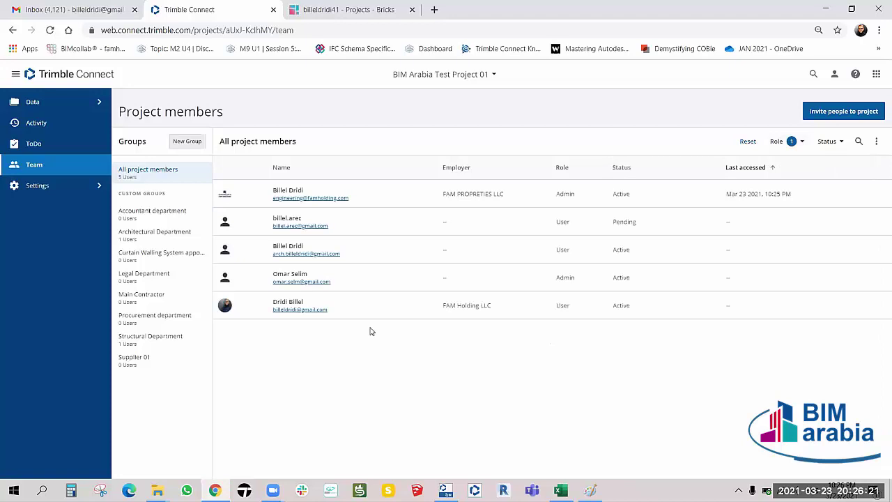
left_click(799, 142)
left_click(775, 182)
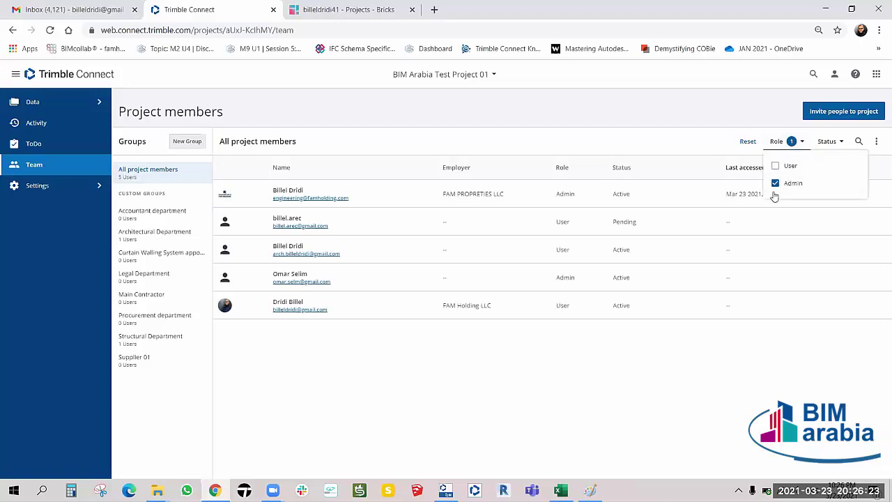
left_click(775, 166)
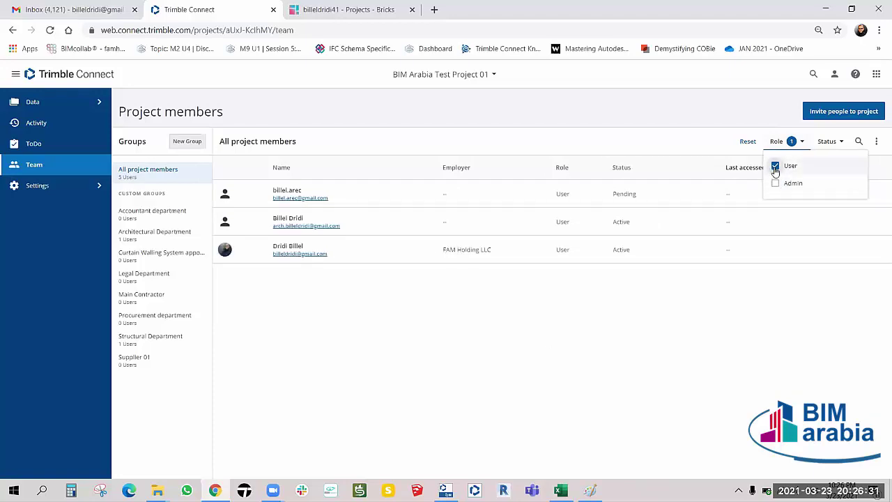
left_click(775, 166)
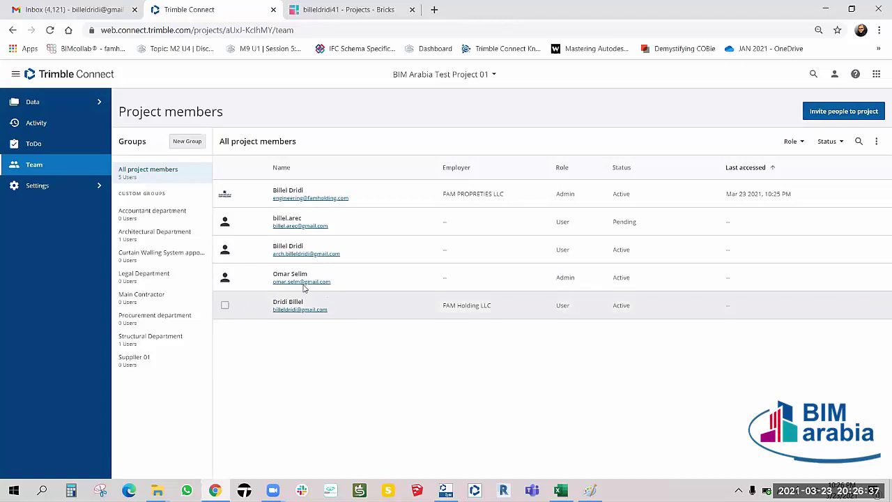
key("ctrl+1")
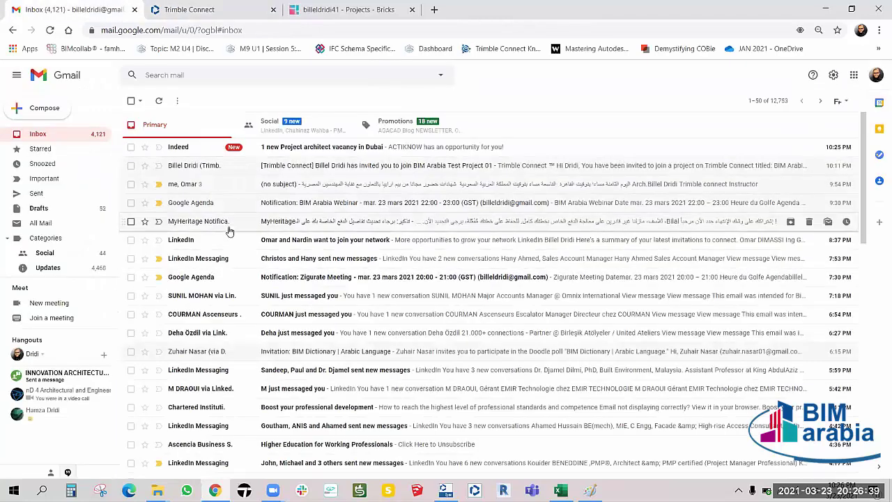
left_click(51, 33)
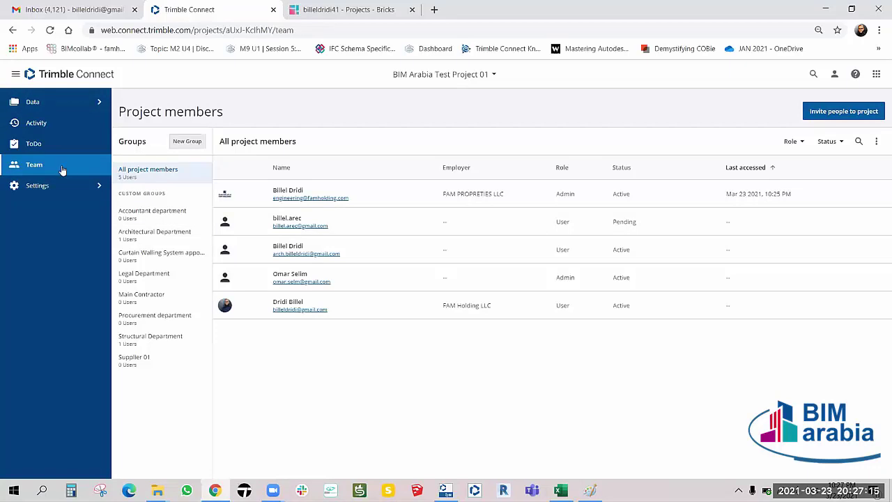
Step: Expand Data in the sidebar and show the project files in Explorer
left_click(36, 104)
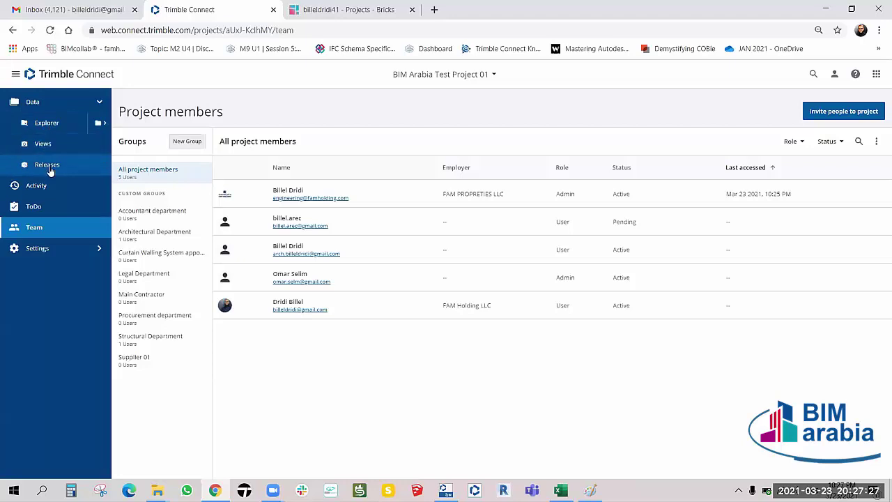
left_click(47, 123)
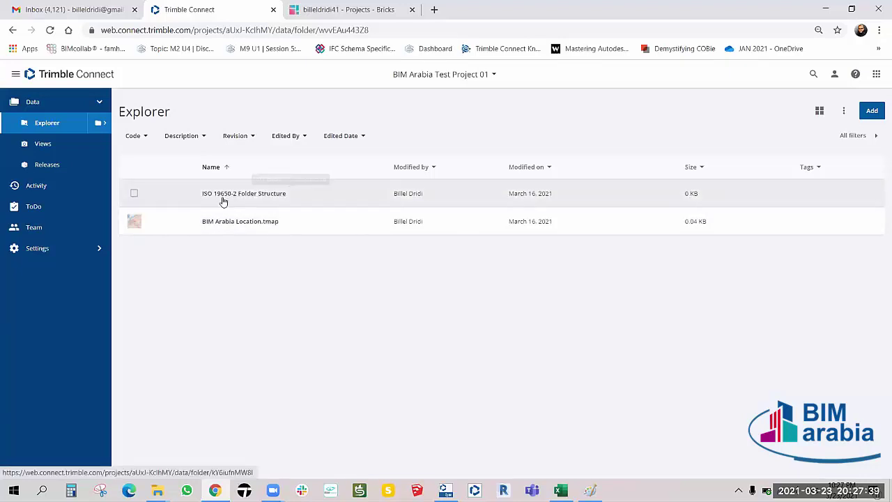
mouse_move(286, 193)
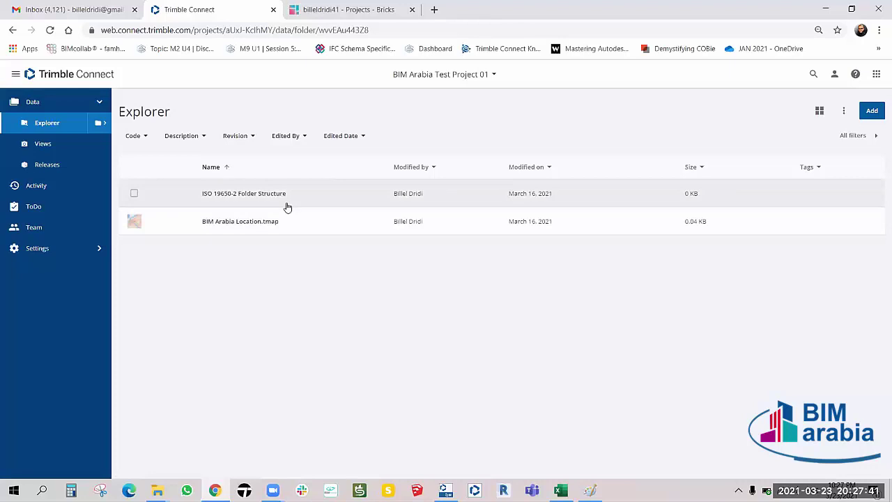
Step: Inside ISO 19650-2 Folder Structure, create the Work in Progress and Shared folders
left_click(257, 194)
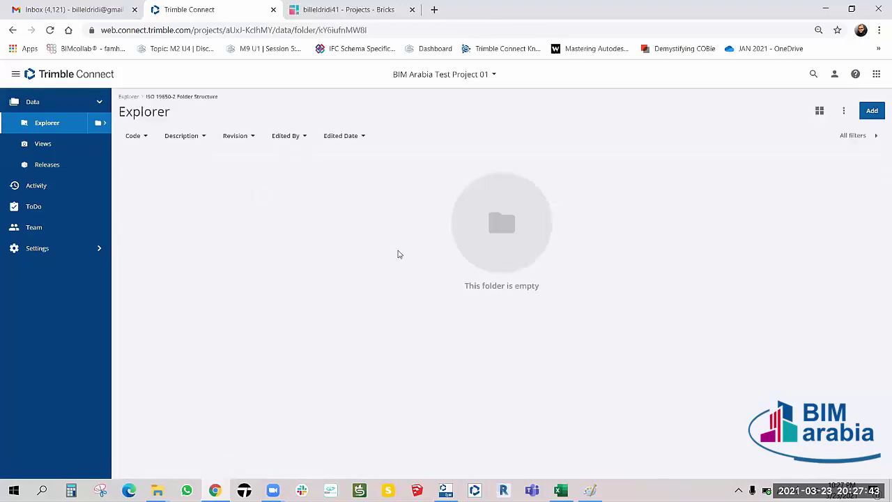
left_click(872, 110)
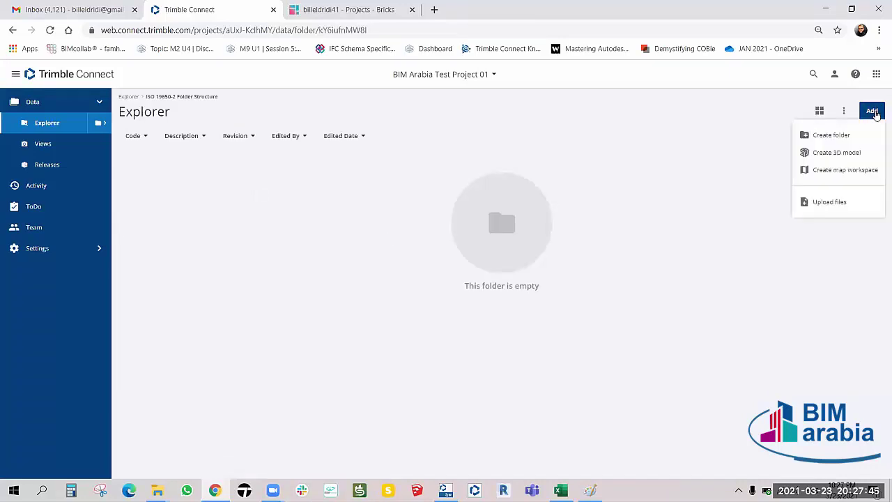
left_click(814, 138)
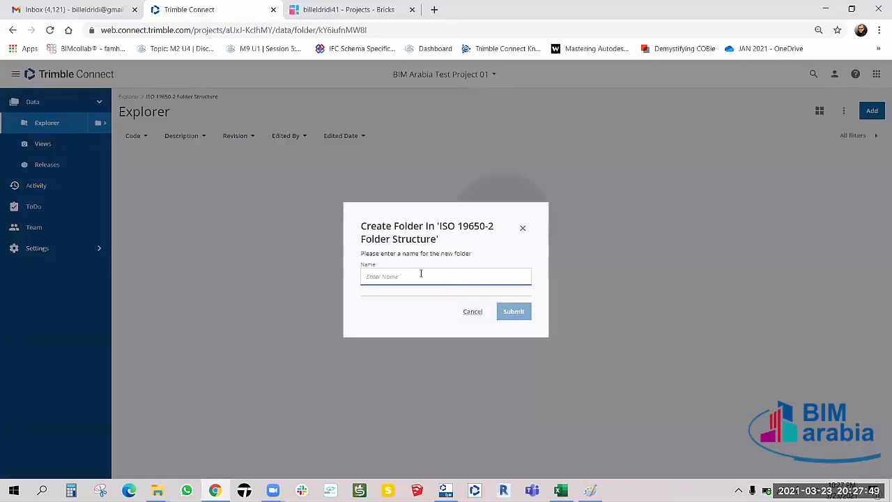
type("Work in")
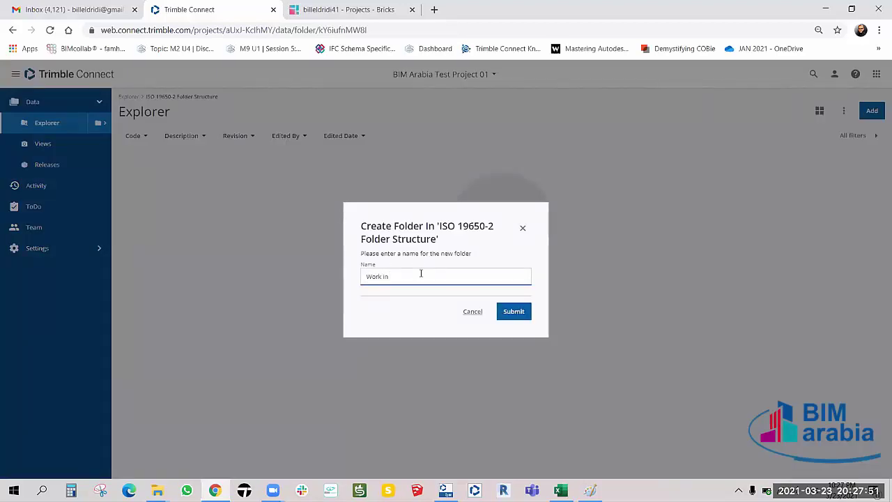
type(" Progress")
left_click(516, 313)
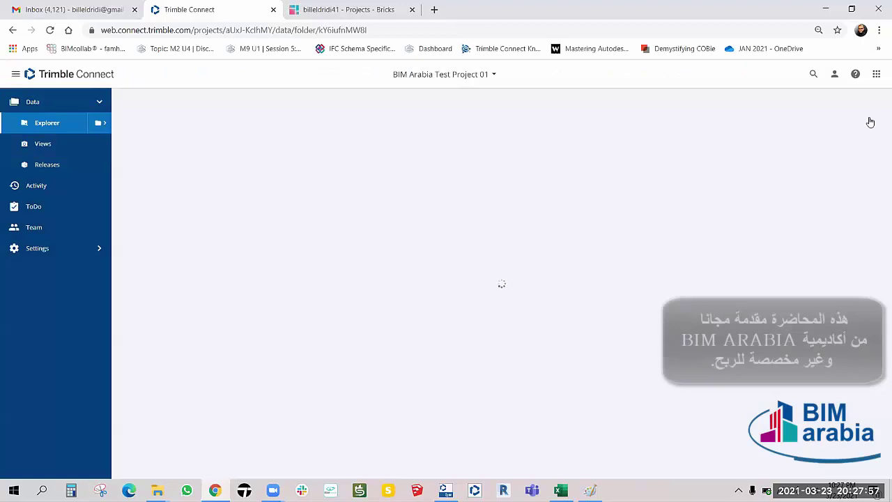
left_click(871, 110)
left_click(827, 133)
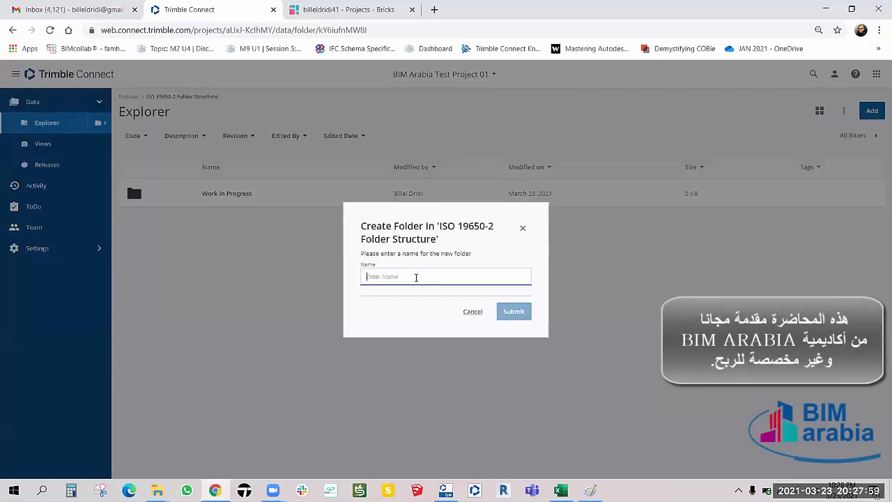
type("s")
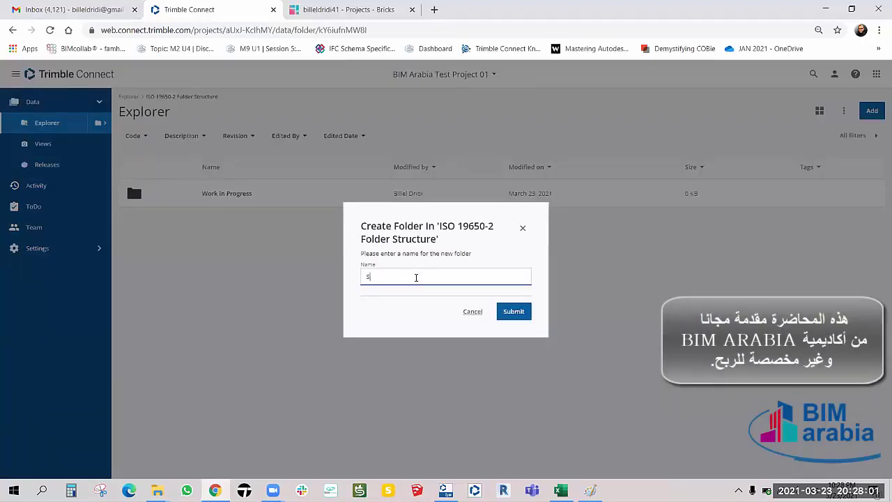
type("red")
left_click(511, 311)
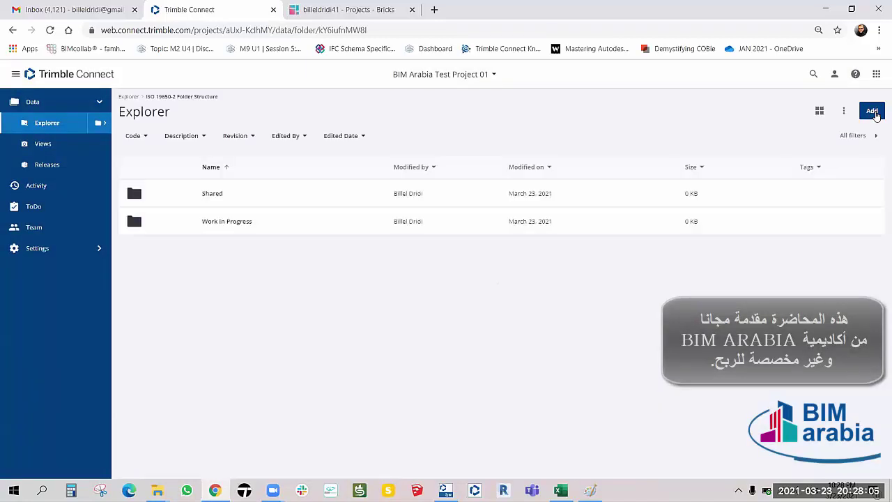
Step: Create the Published and Archive folders alongside them
left_click(872, 110)
left_click(826, 133)
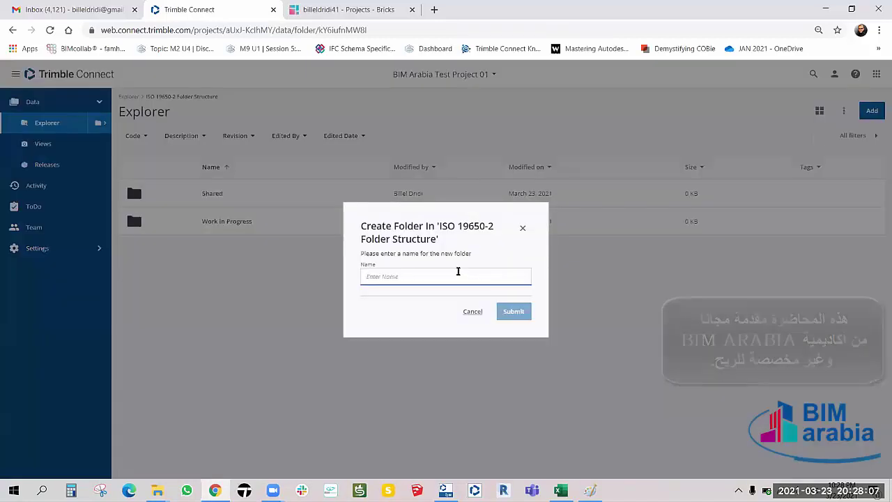
type("Publi")
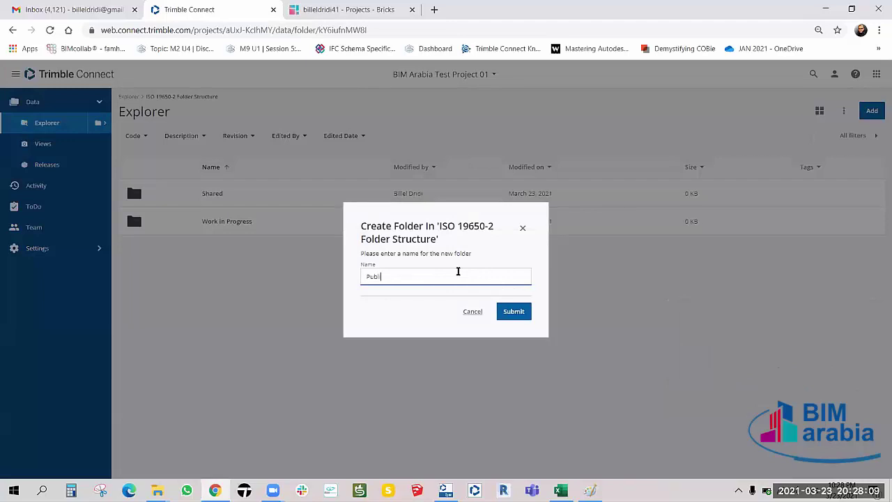
type("shed")
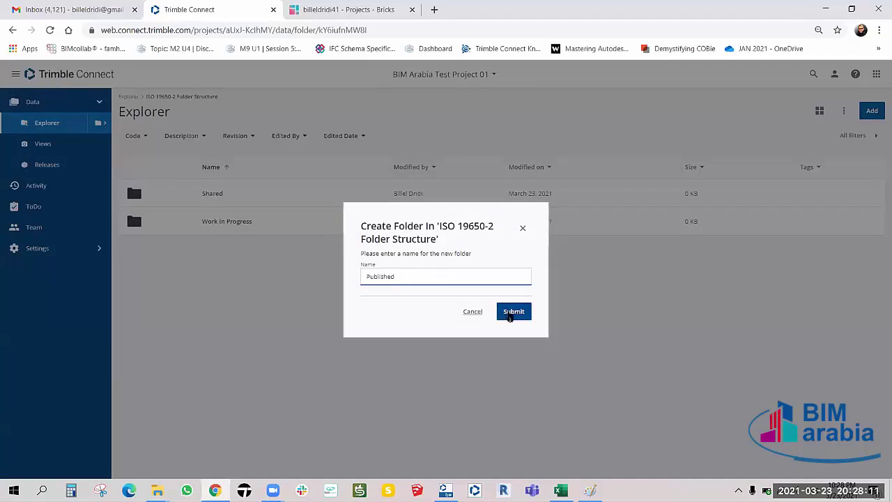
left_click(507, 313)
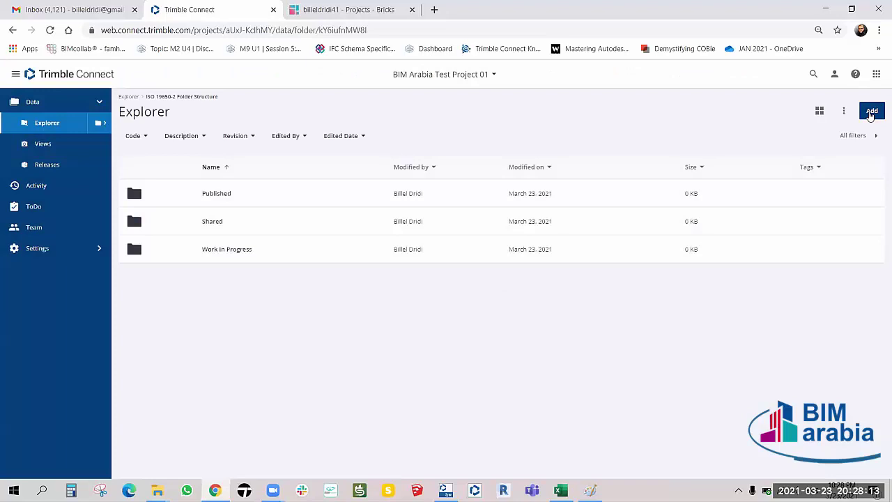
left_click(871, 112)
left_click(828, 133)
type("Archi")
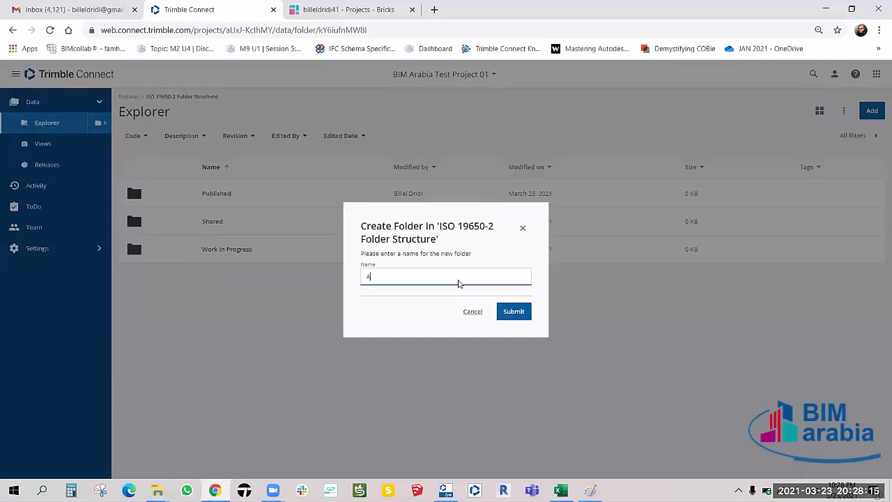
type("ved")
left_click(520, 312)
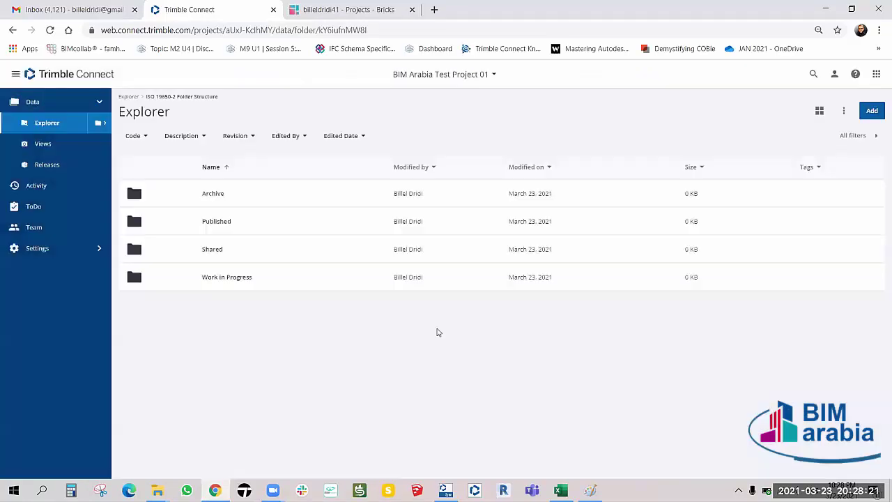
left_click(228, 281)
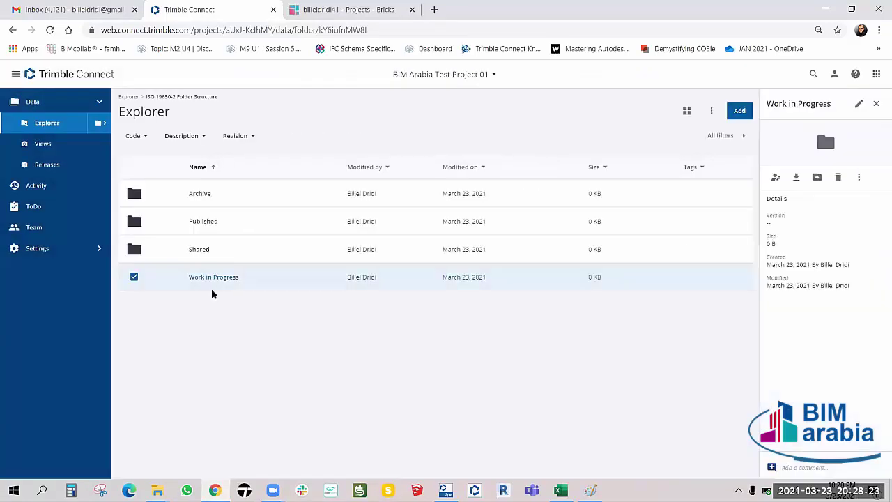
Step: Inside Work in Progress, create the Arch Model and STR Model folders
left_click(202, 307)
left_click(229, 279)
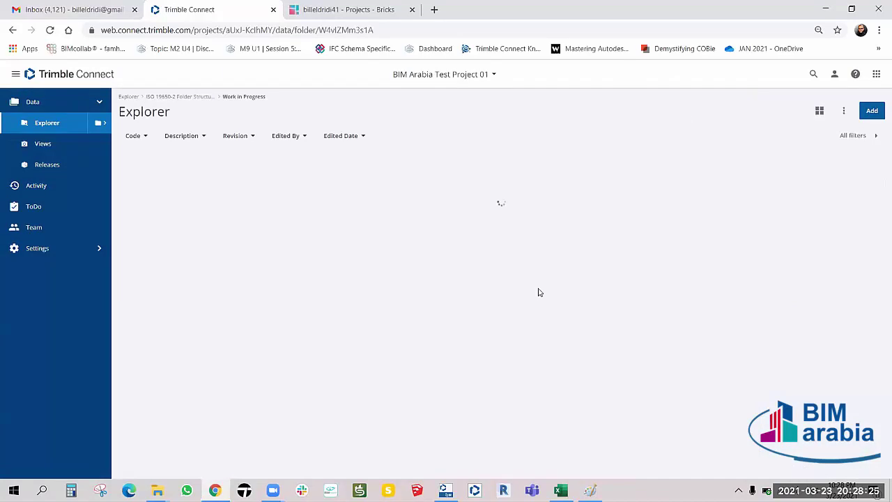
left_click(873, 113)
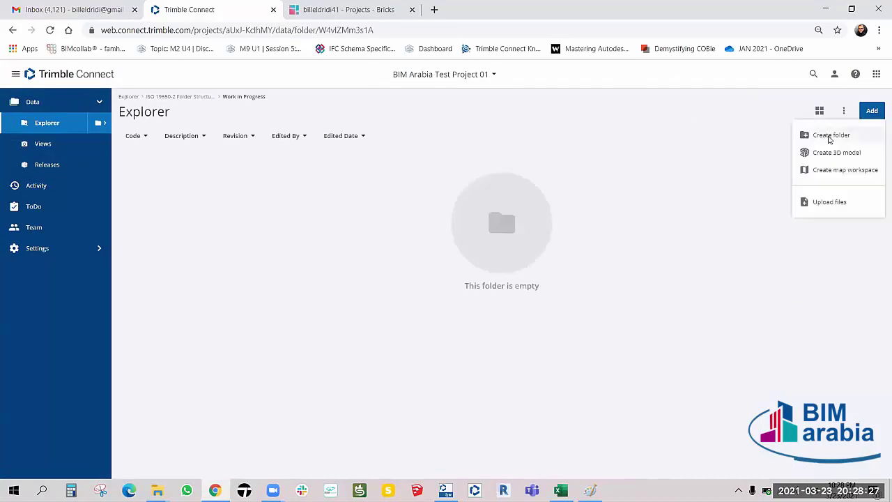
left_click(831, 140)
type("Arch Mode")
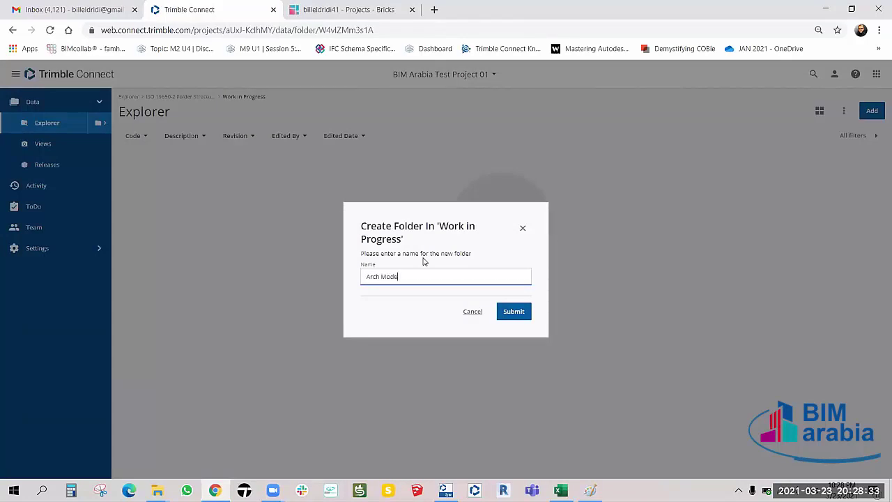
type("l")
key("Return")
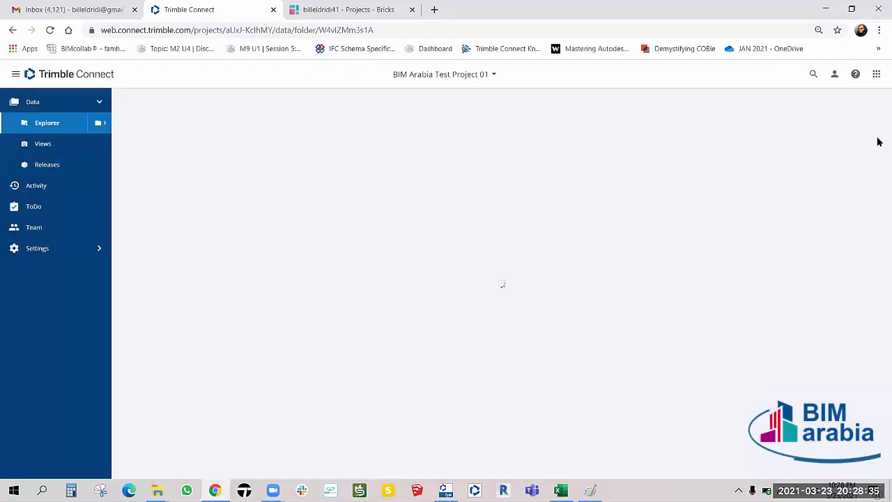
left_click(871, 111)
left_click(856, 135)
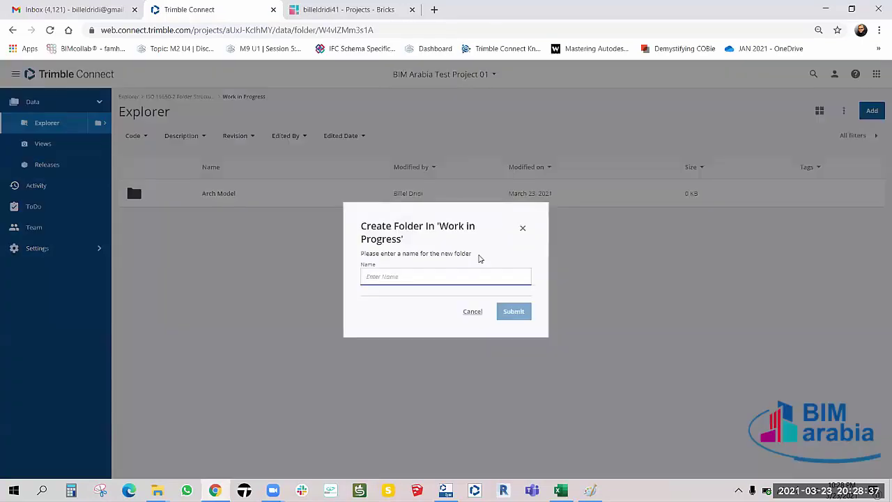
type("Str")
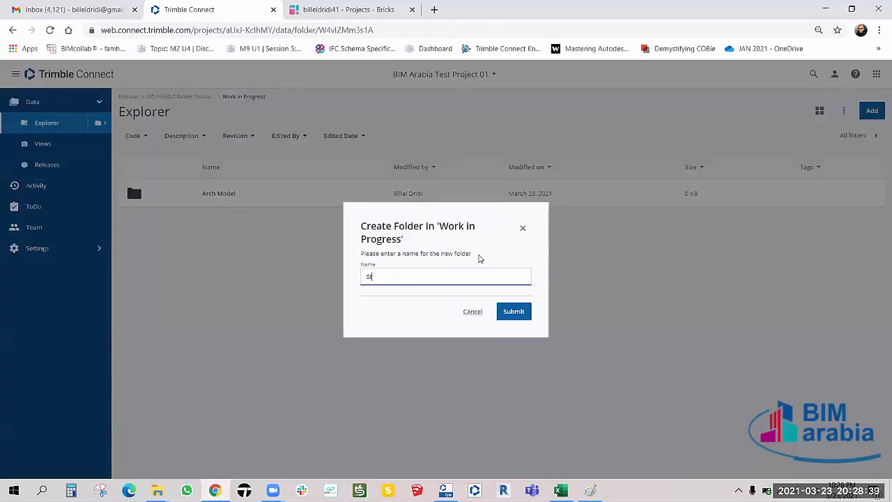
key("BackSpace")
type("TR Model")
key("Return")
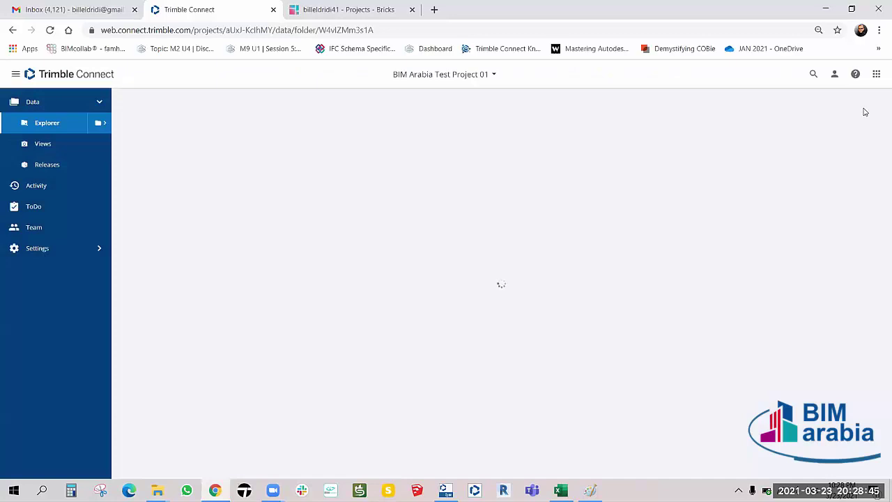
Step: Create the MEP Model and Procurement Dep folders in Work in Progress
left_click(872, 112)
left_click(856, 136)
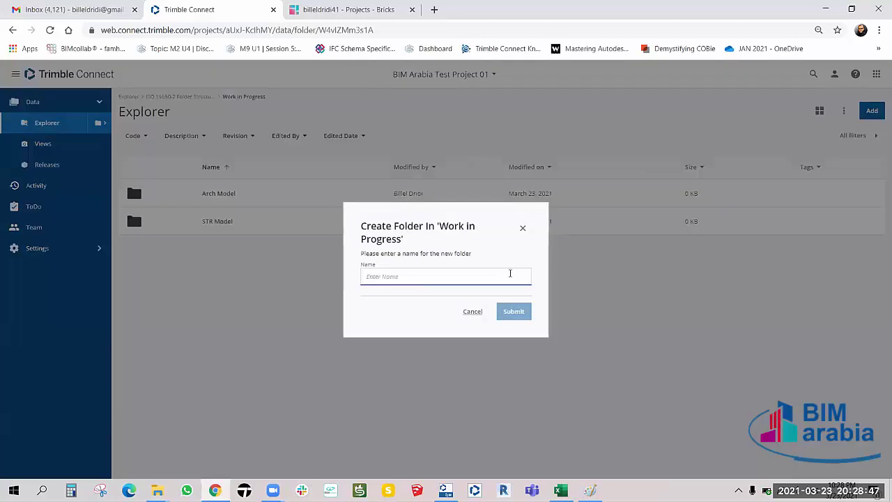
type("MEP ")
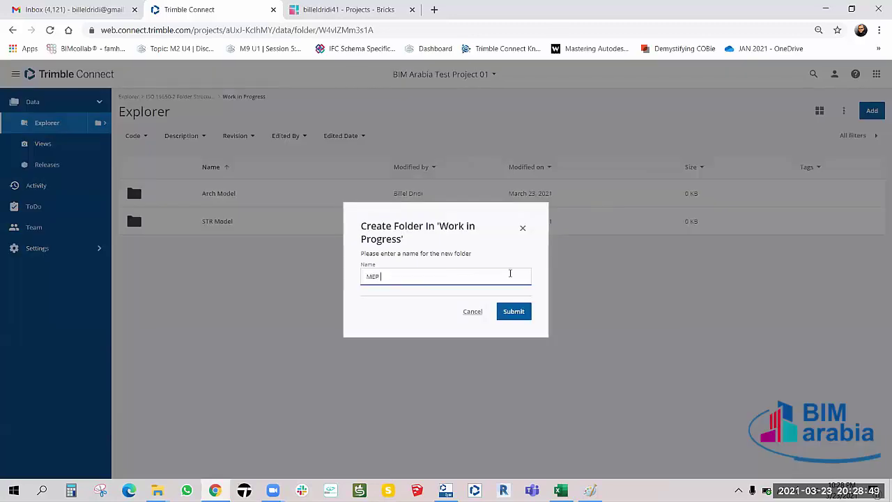
type("Model")
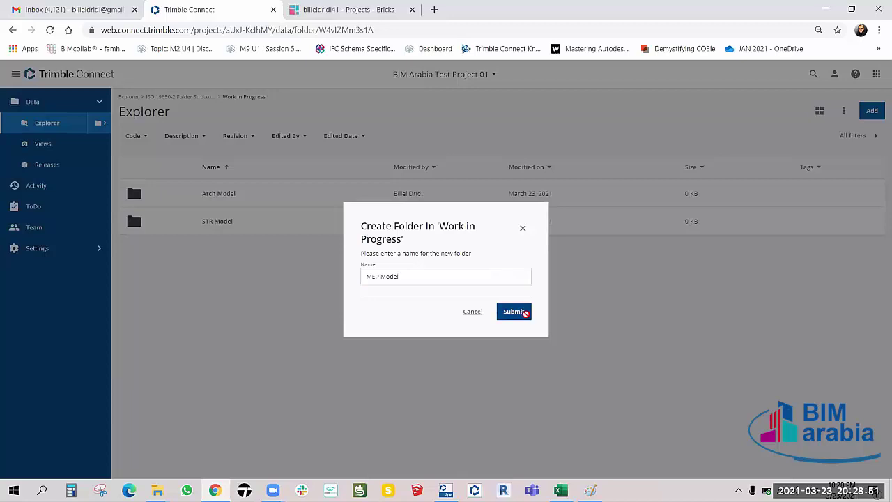
left_click(520, 313)
left_click(873, 114)
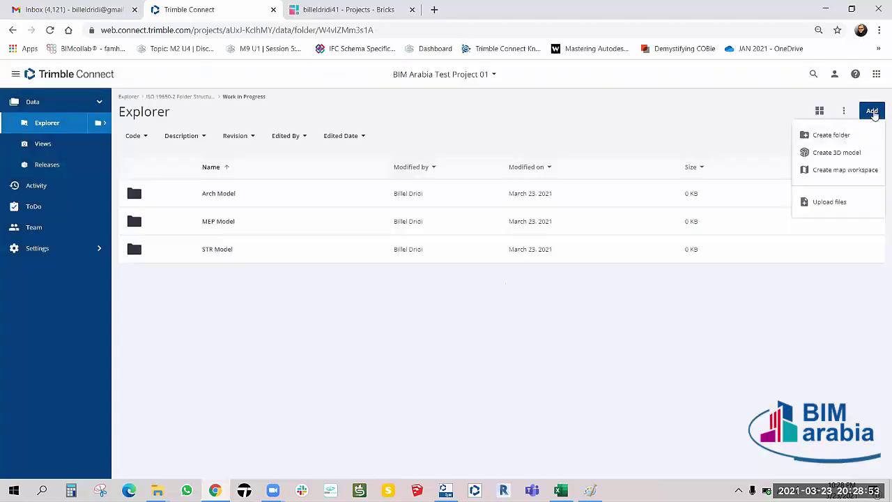
left_click(844, 136)
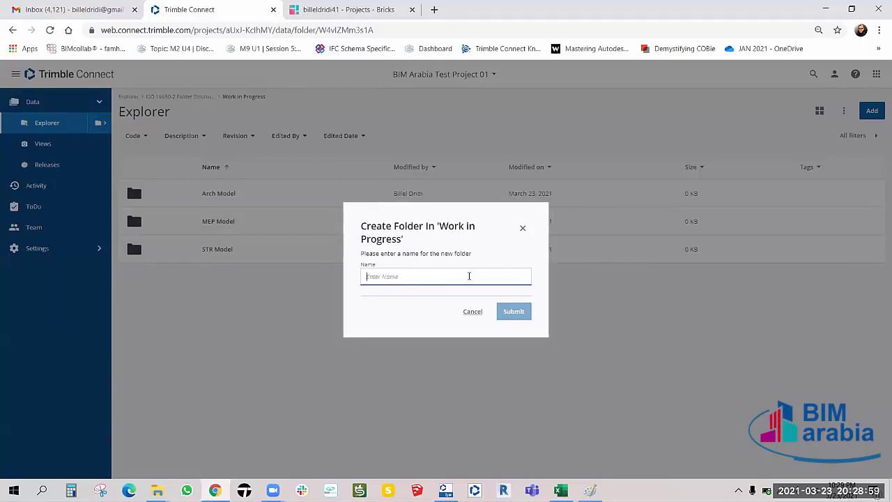
type("Proc")
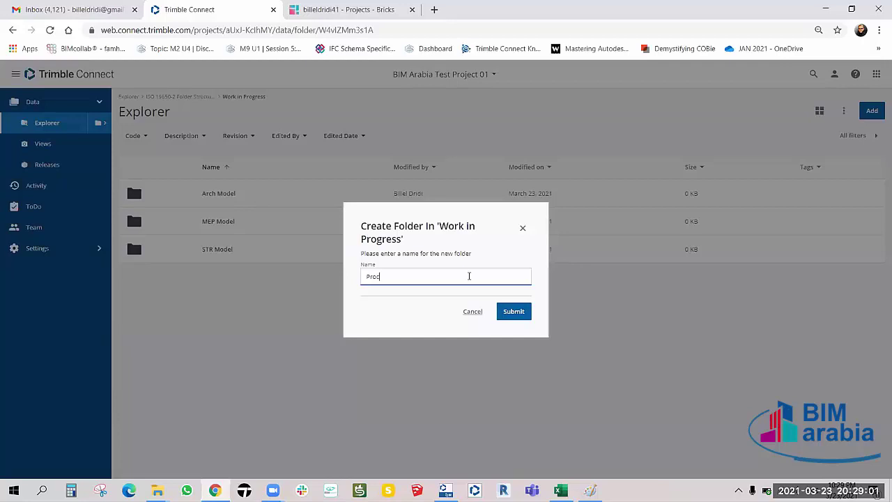
type("nt")
type(" Dep")
left_click(514, 312)
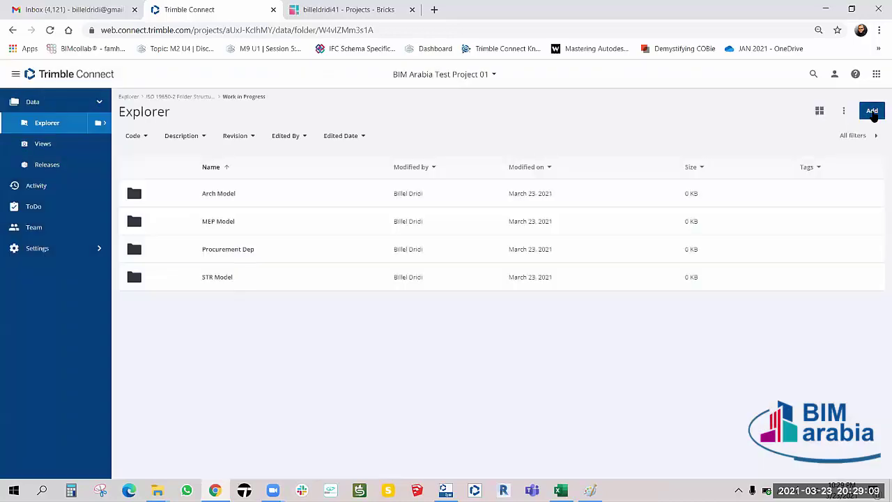
Step: Create the Legal Department and Accountant Dep folders, correcting the spelling of Department
left_click(872, 114)
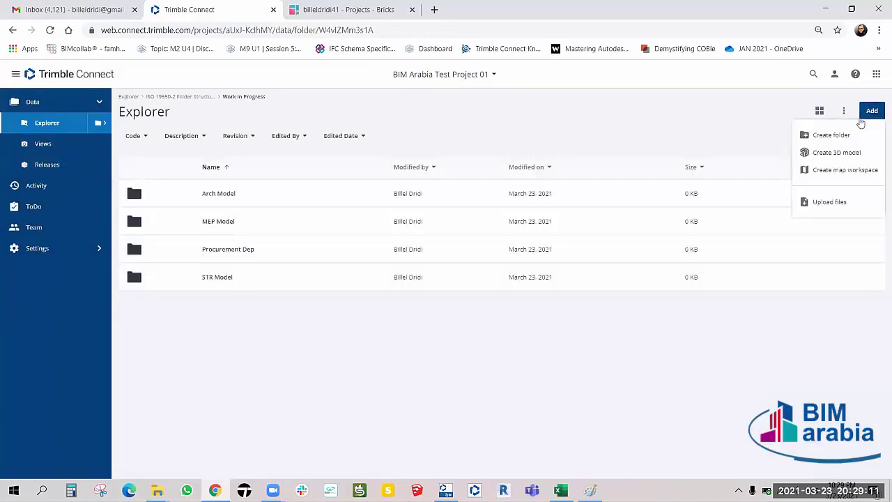
left_click(823, 135)
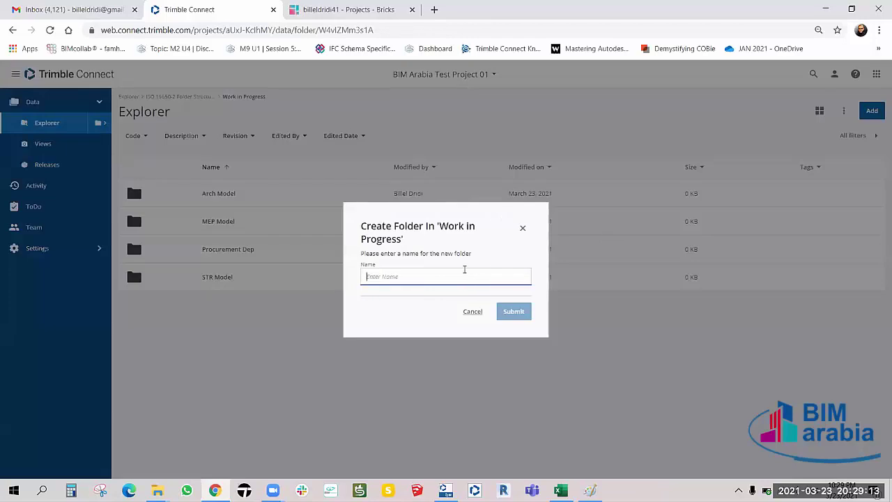
type("Legal D")
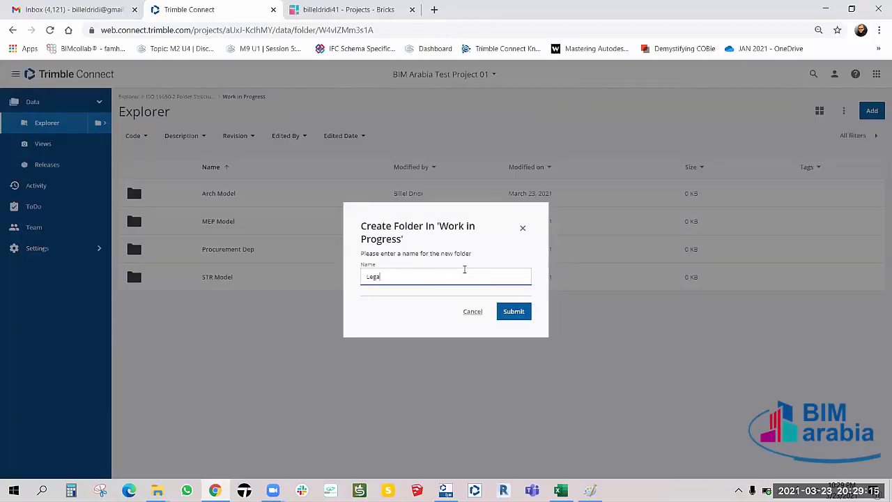
type("epart")
type("ement")
right_click(411, 279)
left_click(420, 286)
left_click(520, 309)
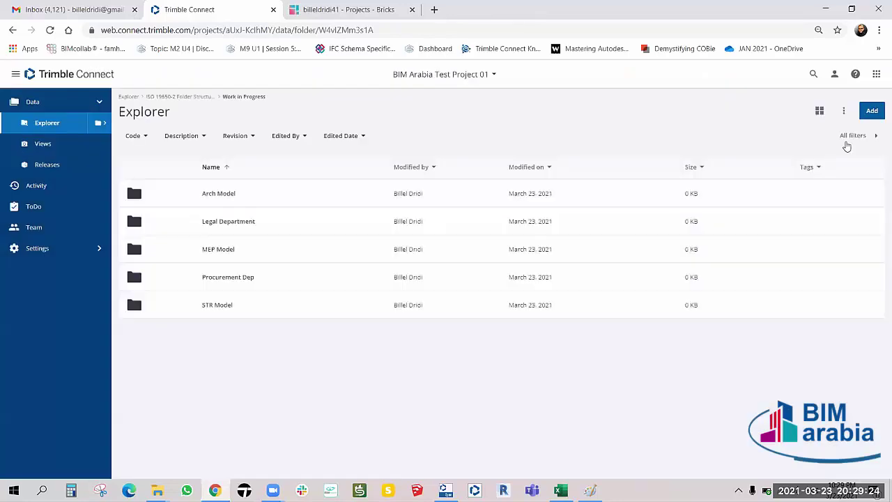
left_click(872, 111)
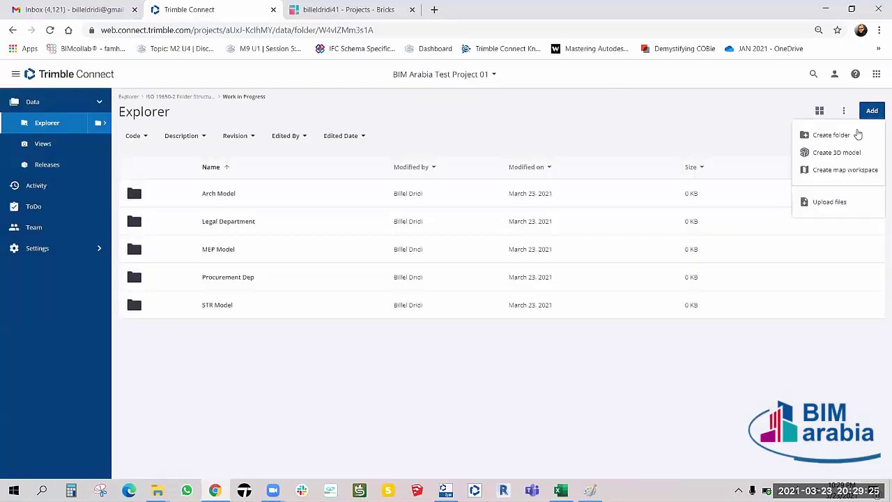
left_click(861, 135)
type("Ac")
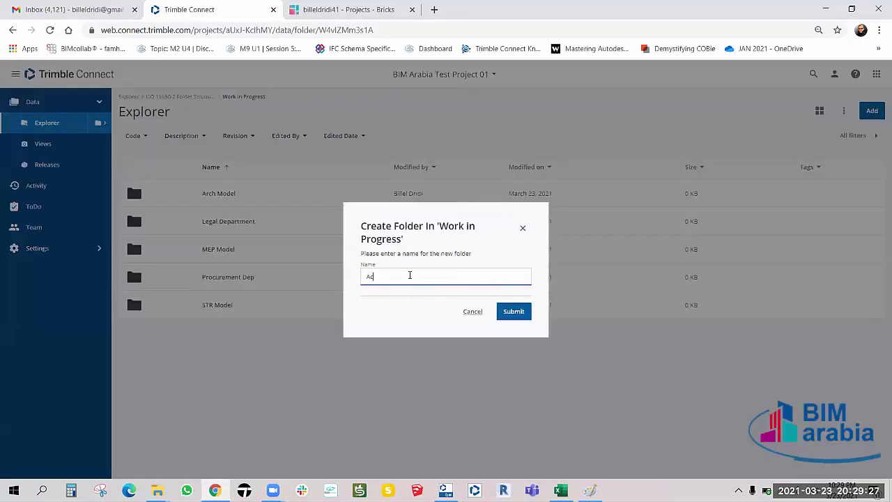
type("oun")
type("ep")
left_click(495, 311)
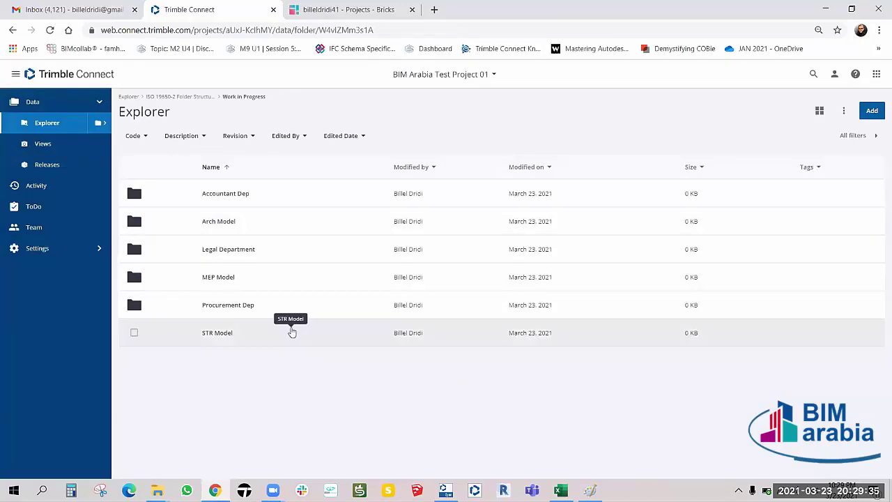
Step: Inside Procurement Dep, create a Specifications folder using the spelling correction
left_click(239, 305)
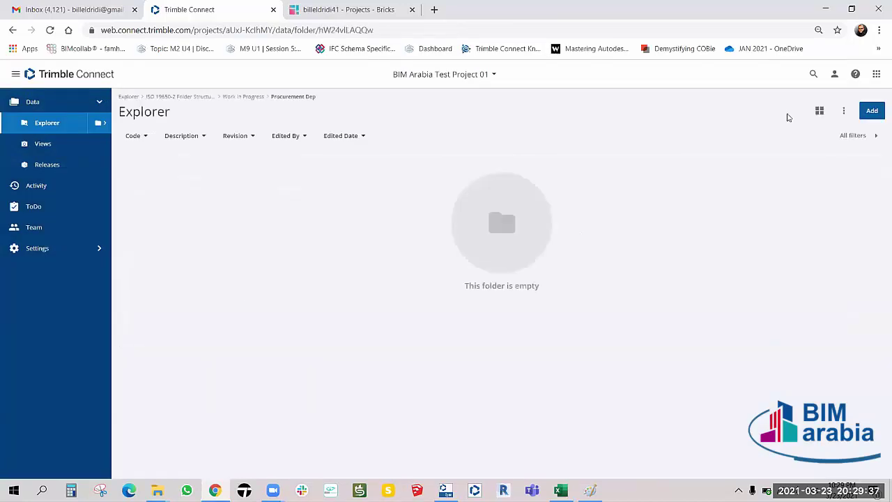
left_click(875, 113)
left_click(856, 134)
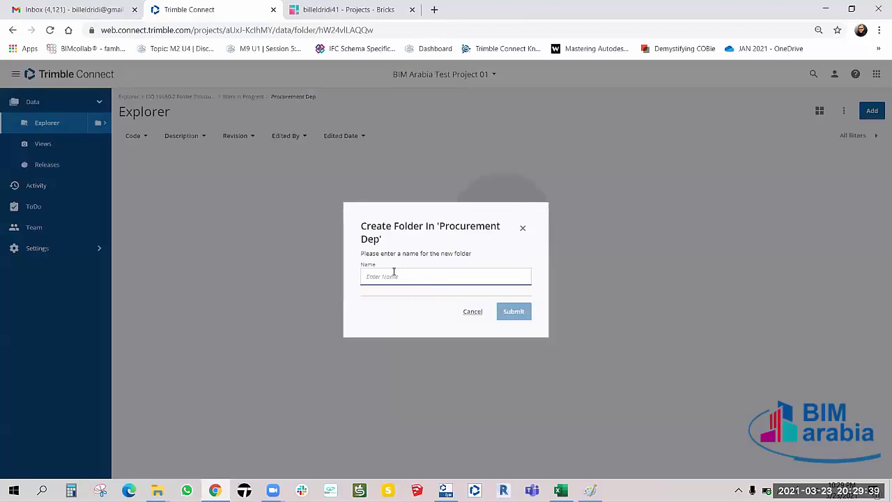
type("s")
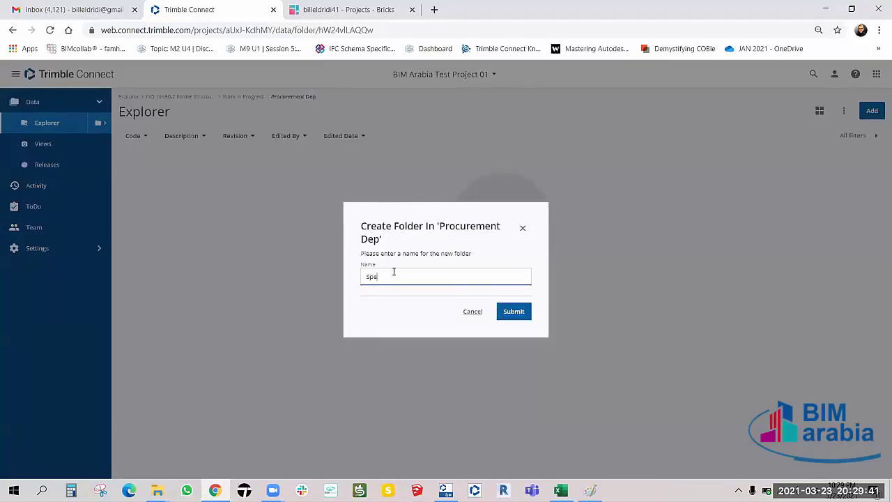
type("cifications")
right_click(392, 277)
left_click(411, 283)
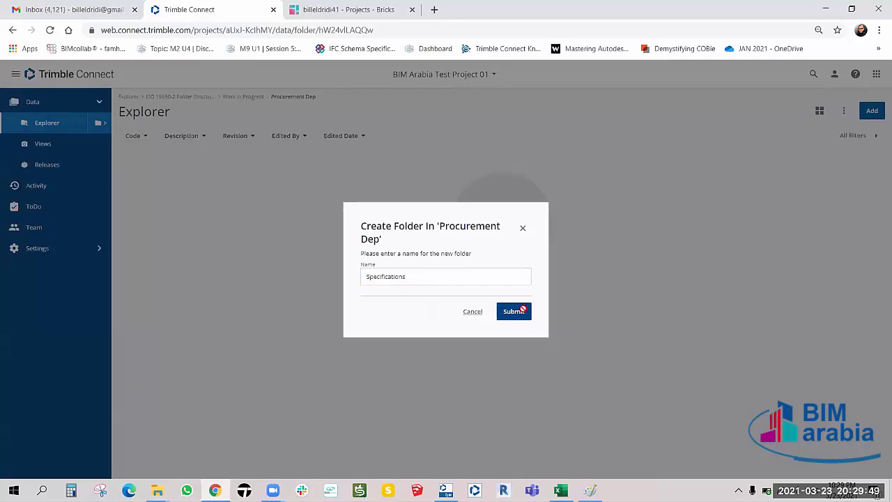
left_click(522, 311)
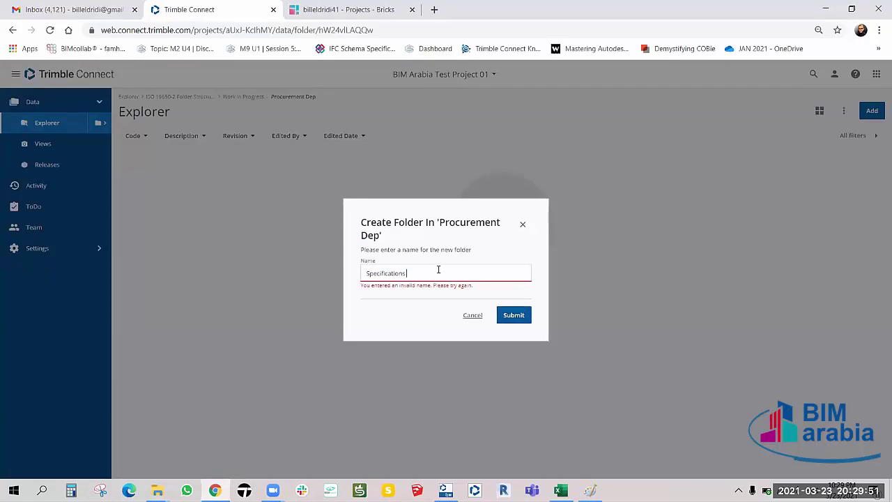
key("Return")
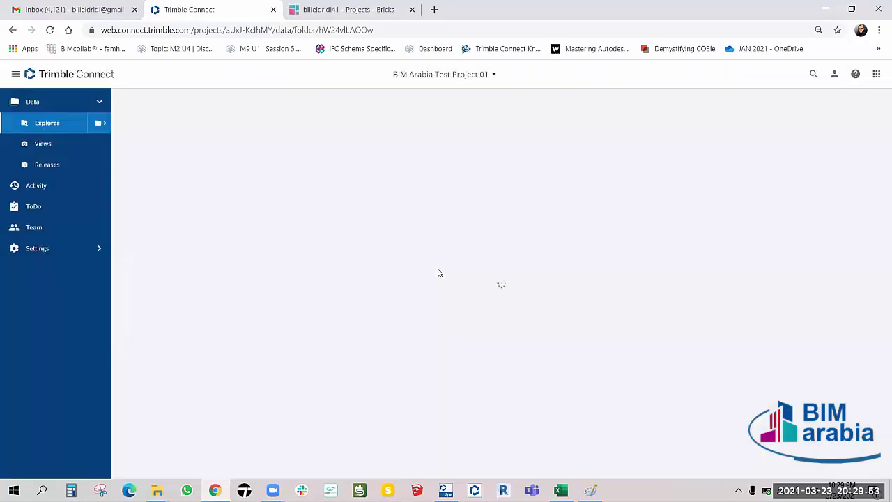
Step: Create the BOQ and Shop Drawings folders in Procurement Dep
left_click(872, 111)
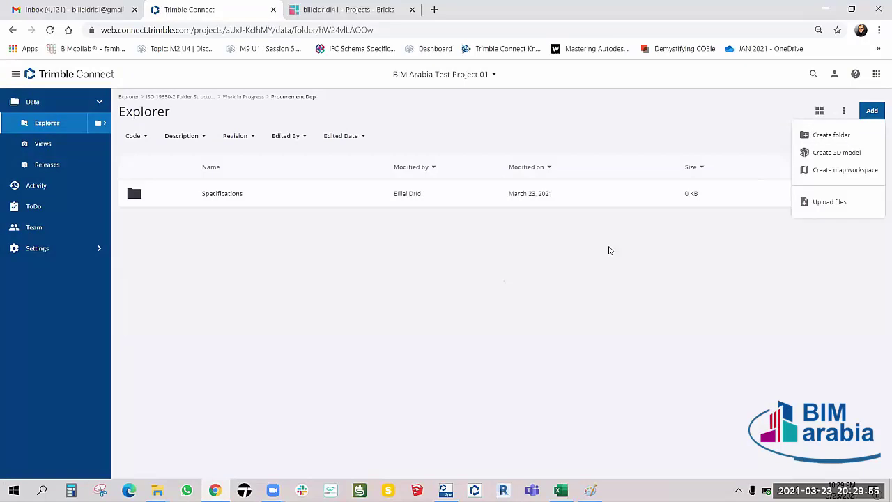
left_click(837, 134)
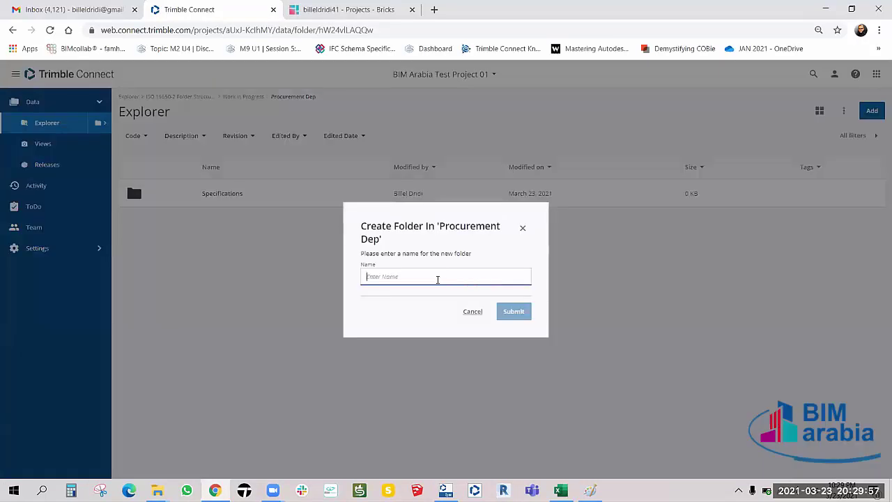
type("a")
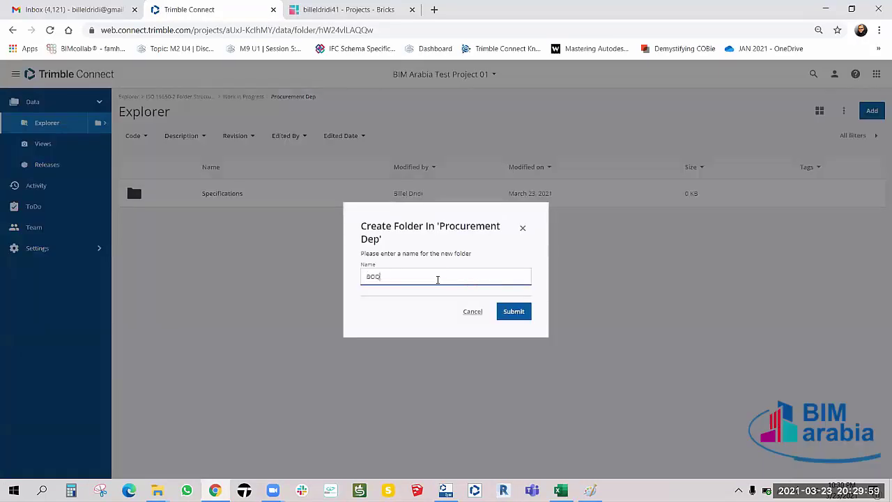
left_click(505, 313)
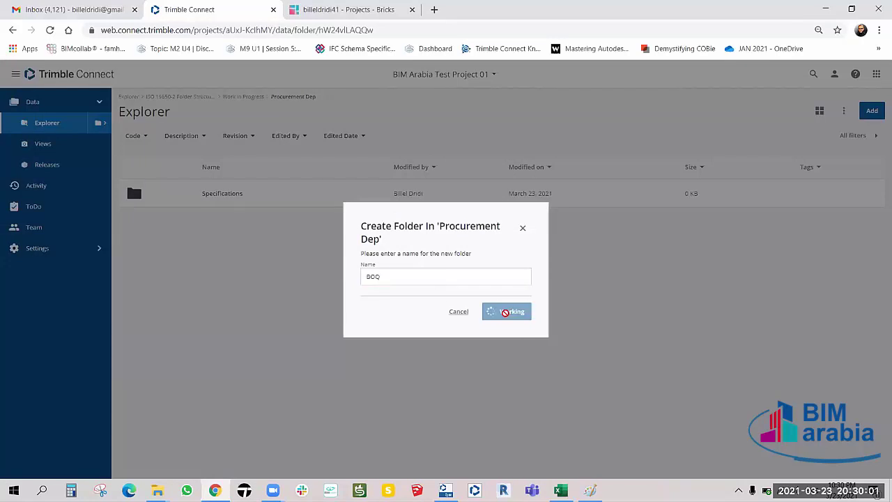
left_click(871, 112)
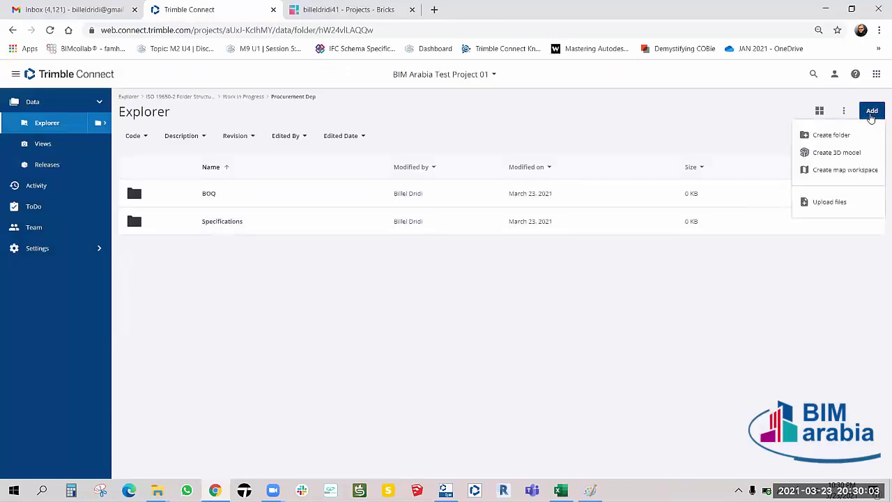
left_click(770, 132)
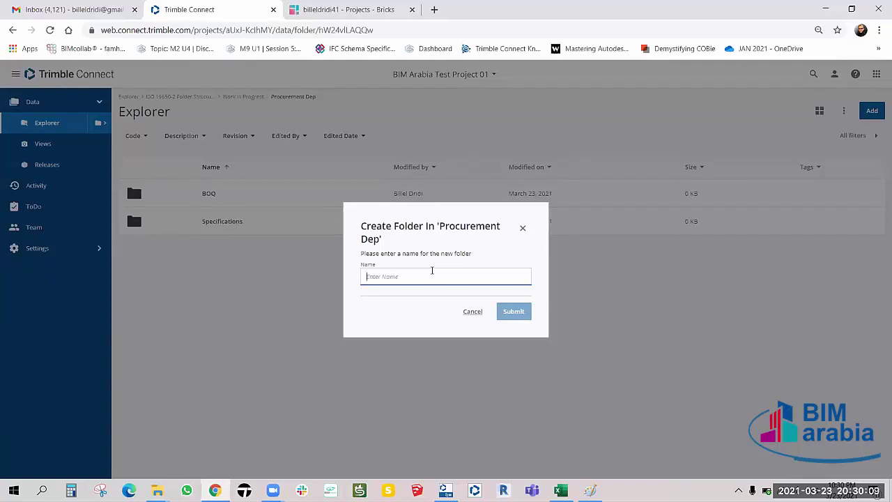
type("Ifc")
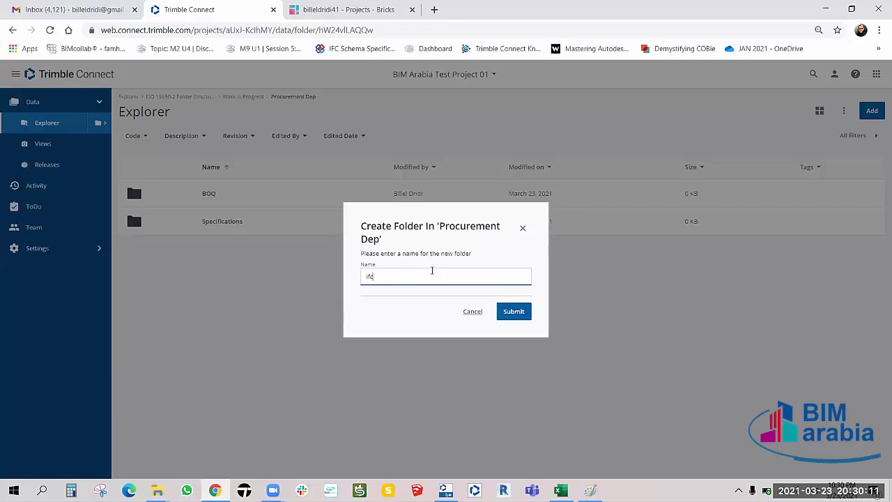
key("BackSpace")
key("BackSpace")
key("BackSpace")
type("IFC")
key("BackSpace")
key("BackSpace")
type("Sh")
type("op Drwain")
type("gs")
key("BackSpace")
key("BackSpace")
type("win")
key("Return")
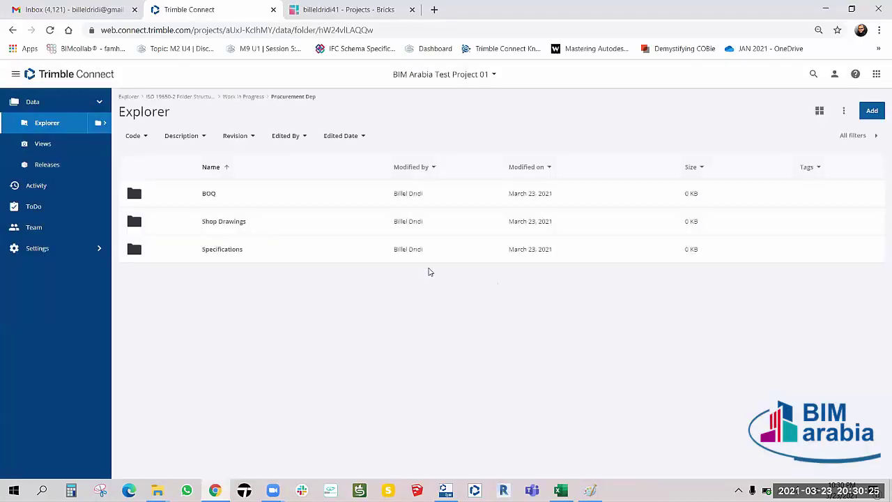
Step: Navigate back to Work in Progress and expand it and Procurement Dep in the folder tree
left_click(101, 123)
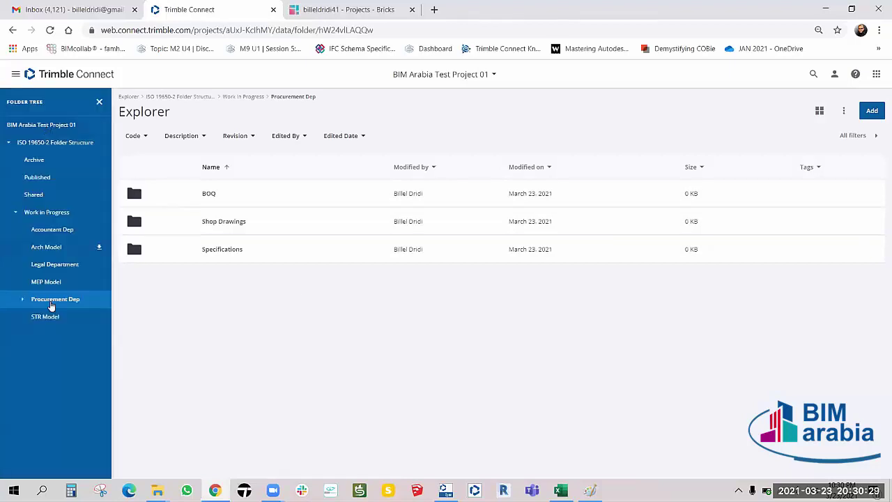
left_click(99, 102)
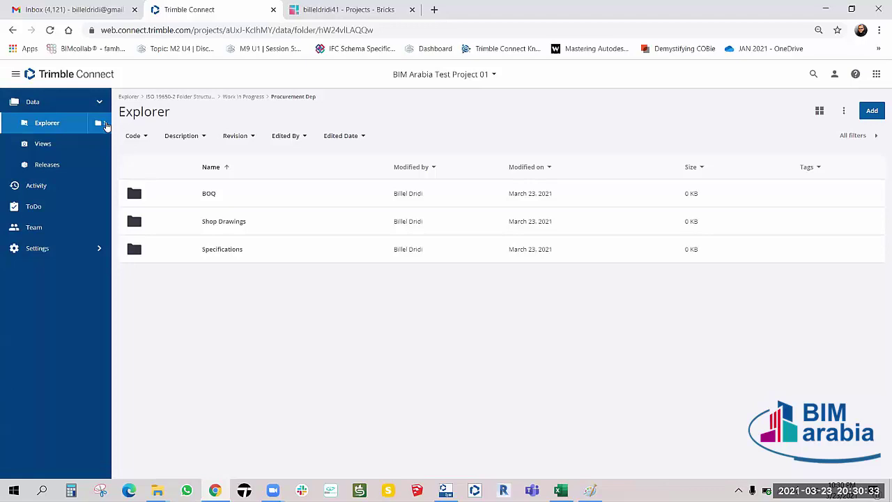
left_click(42, 123)
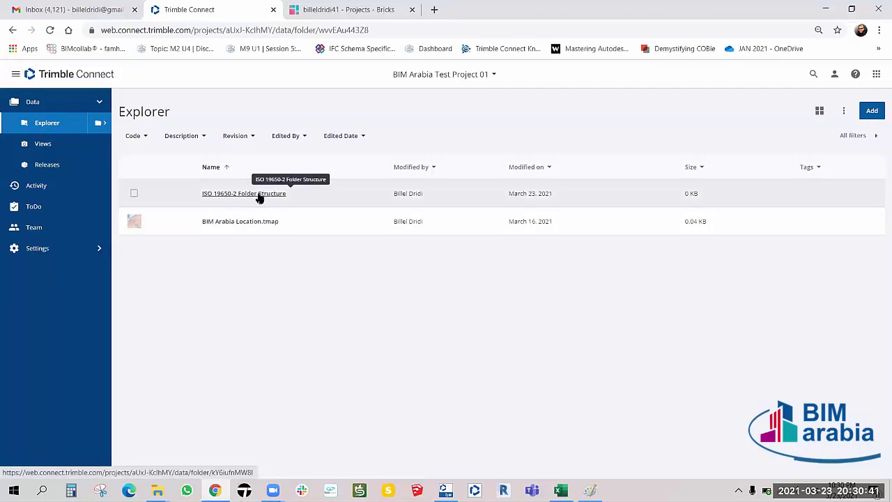
left_click(259, 195)
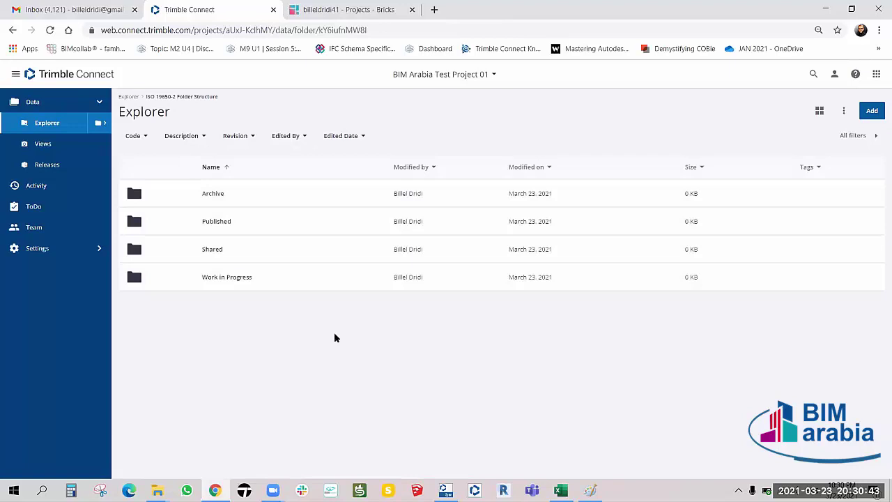
left_click(227, 277)
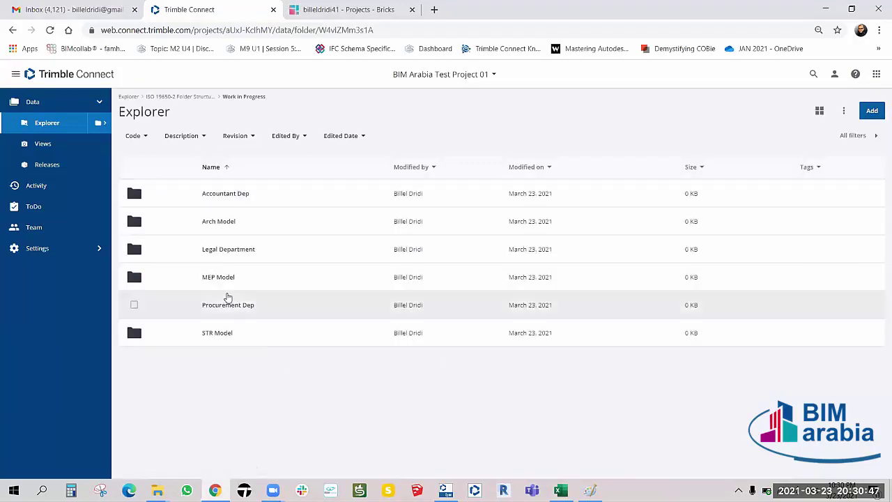
left_click(99, 123)
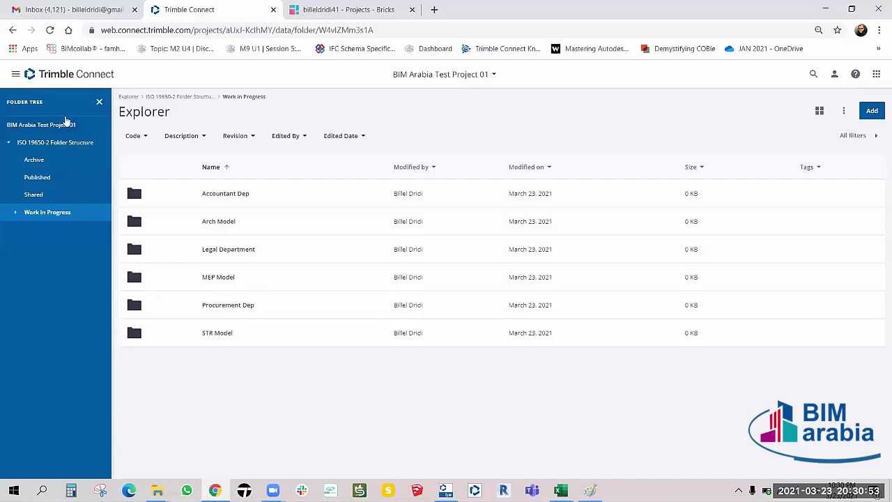
left_click(15, 212)
left_click(24, 300)
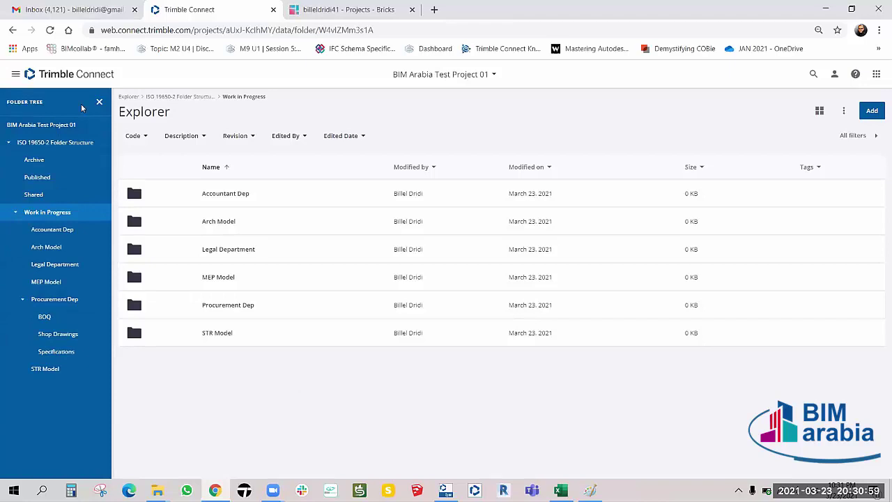
Step: Check Procurement Dep's empty Specifications folder, then go back up to the project root
mouse_move(56, 125)
left_click(100, 103)
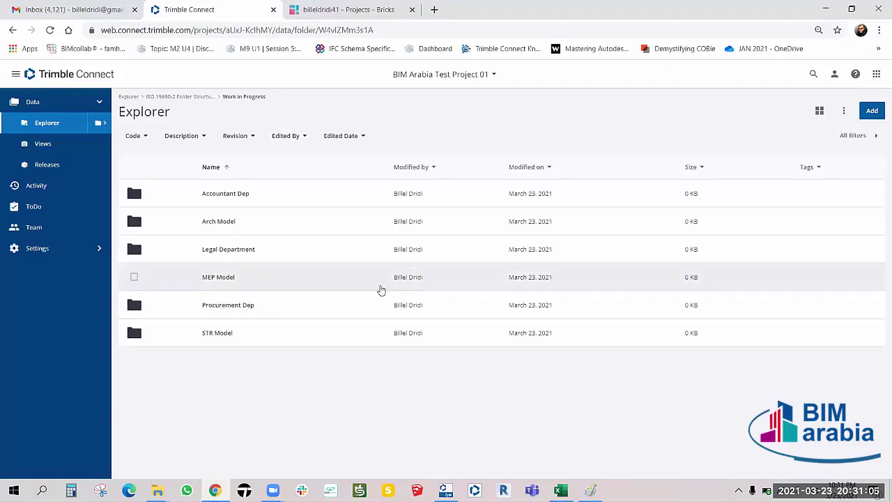
left_click(192, 98)
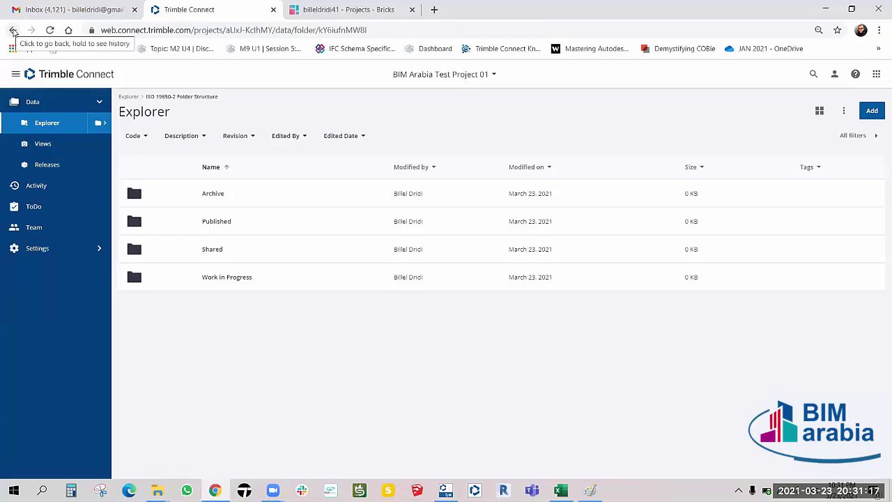
left_click(232, 278)
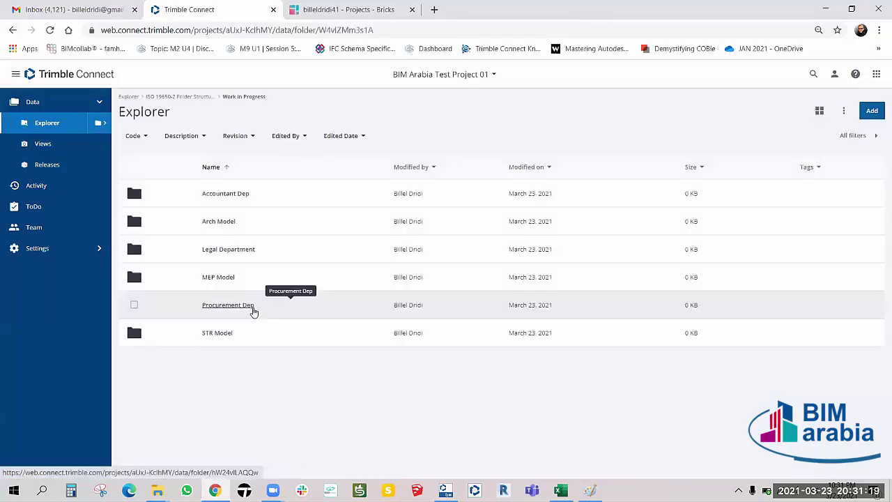
left_click(238, 306)
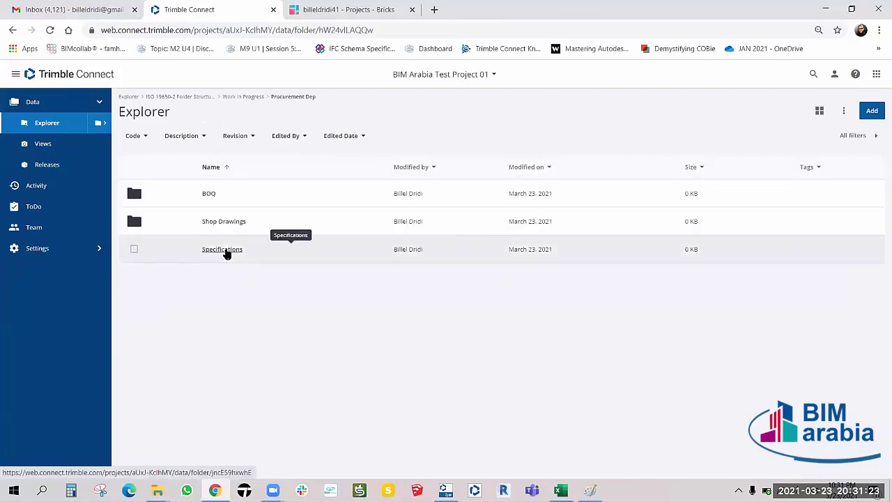
left_click(226, 253)
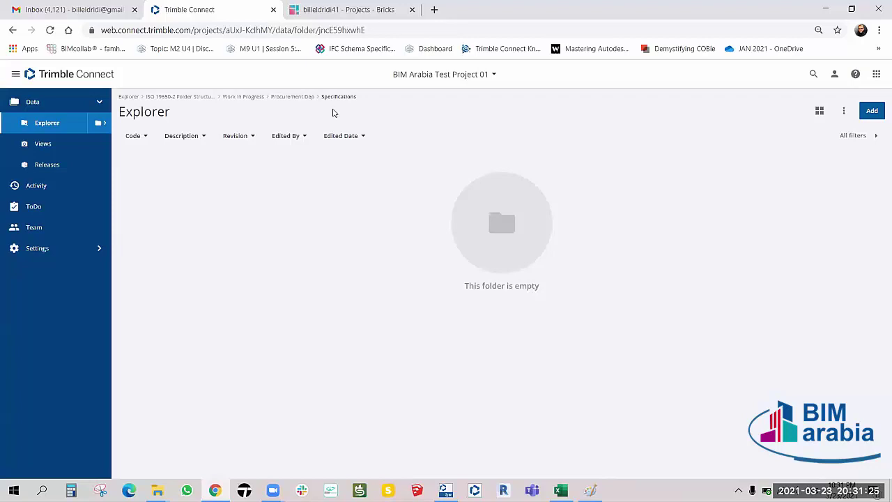
left_click_drag(356, 98, 322, 98)
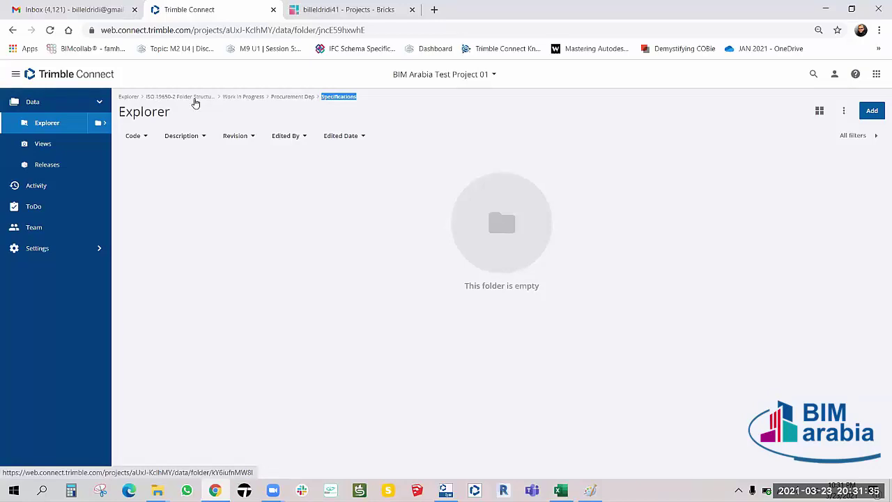
left_click(243, 97)
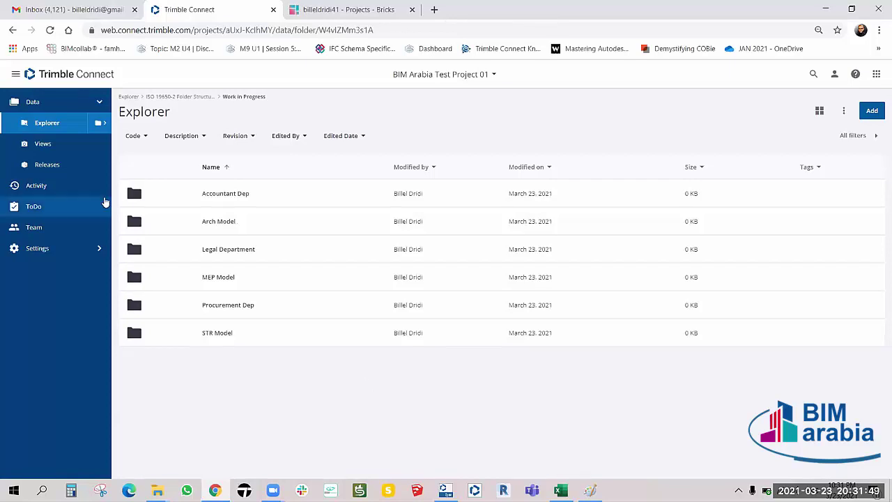
left_click(53, 124)
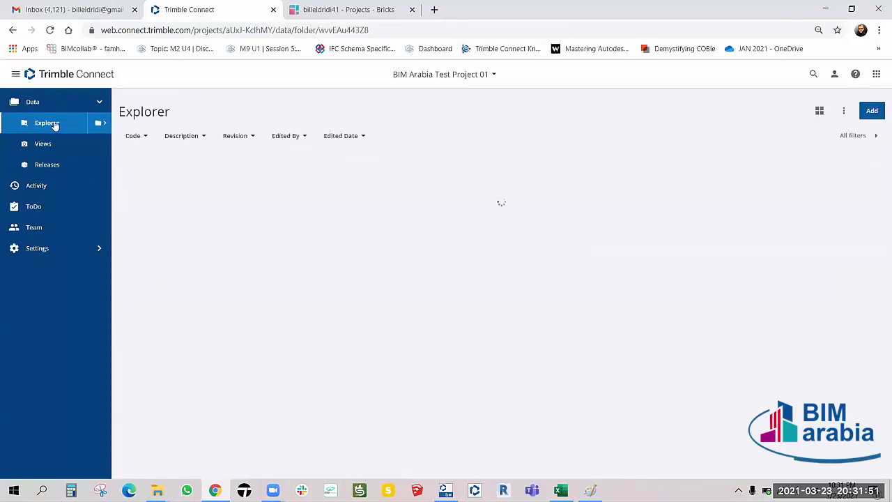
Step: Open ISO 19650-2 Folder Structure from the project root to show its four subfolders
left_click(245, 198)
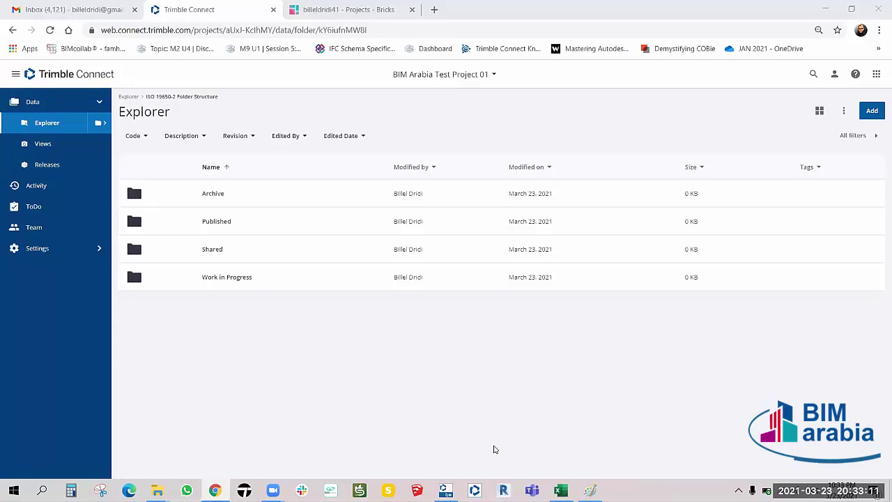
Step: Review the project's Activity log of newly added folders, then return to the top-level Explorer list
left_click(36, 187)
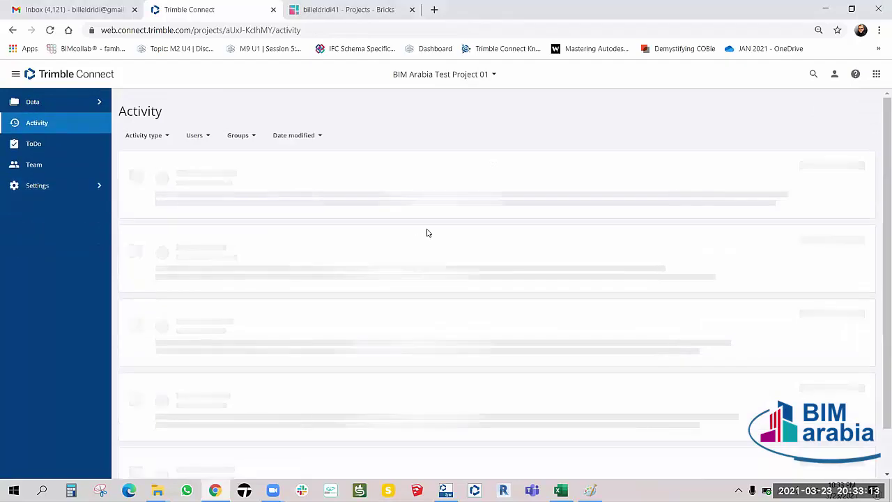
scroll(282, 226, "down", 2)
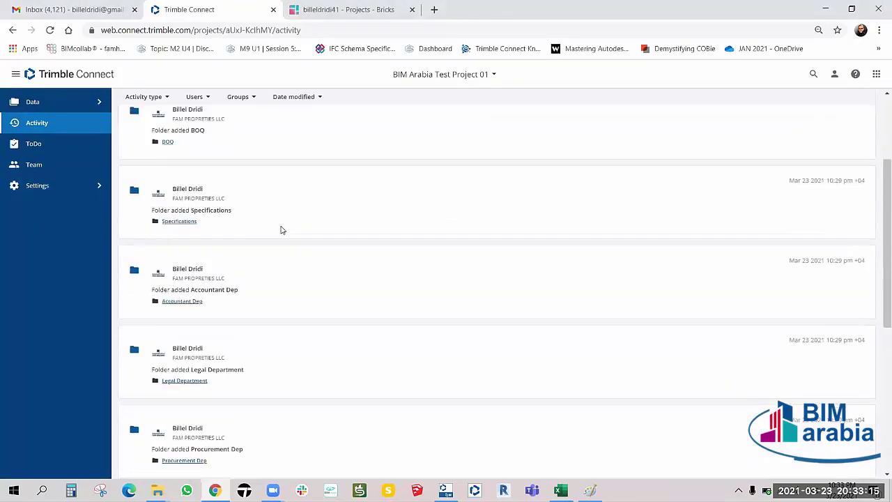
scroll(282, 230, "up", 2)
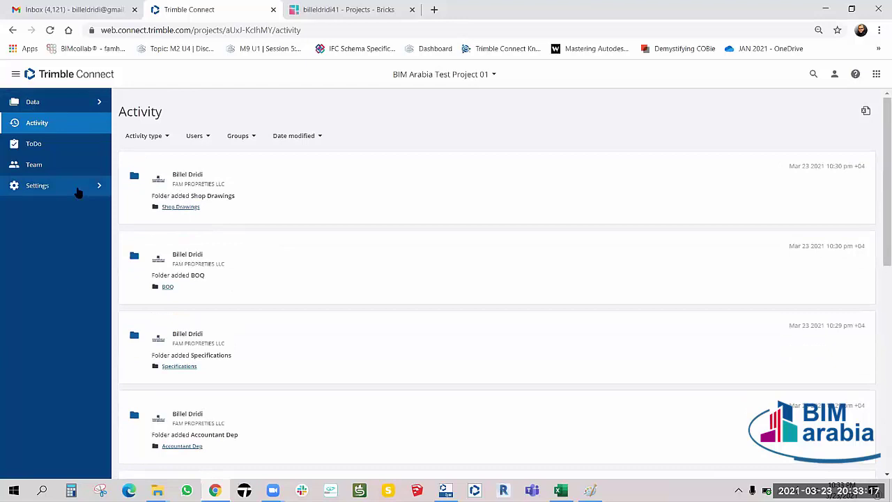
left_click(50, 106)
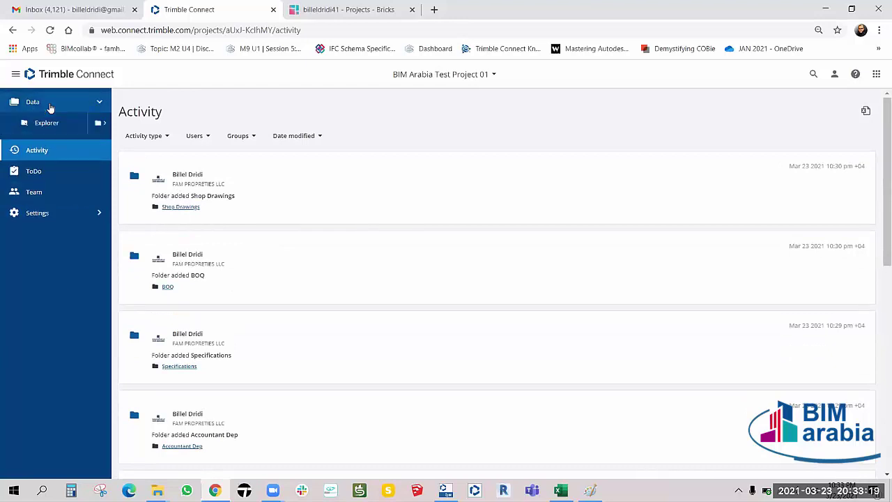
left_click(47, 123)
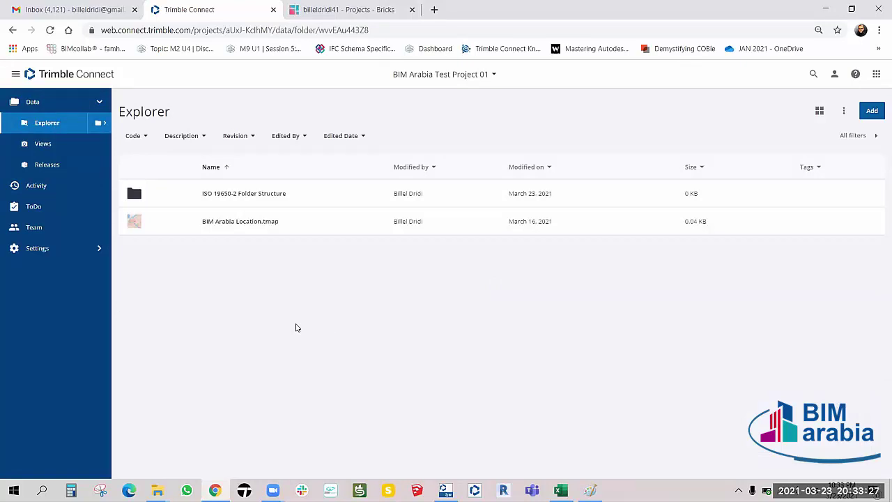
Step: Show the ISO 19650-2 Folder Structure folder's details (version 1, 0 B, Full access), briefly entering edit mode
mouse_move(244, 193)
left_click(134, 194)
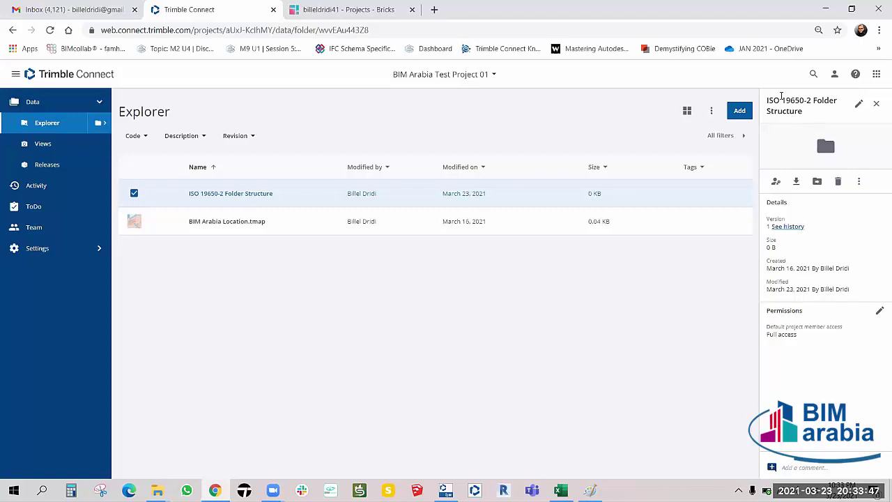
left_click(858, 106)
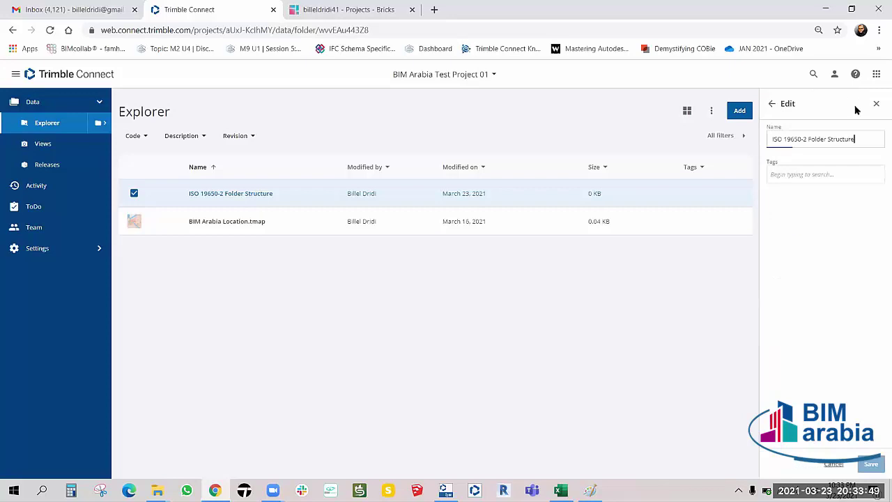
left_click(801, 178)
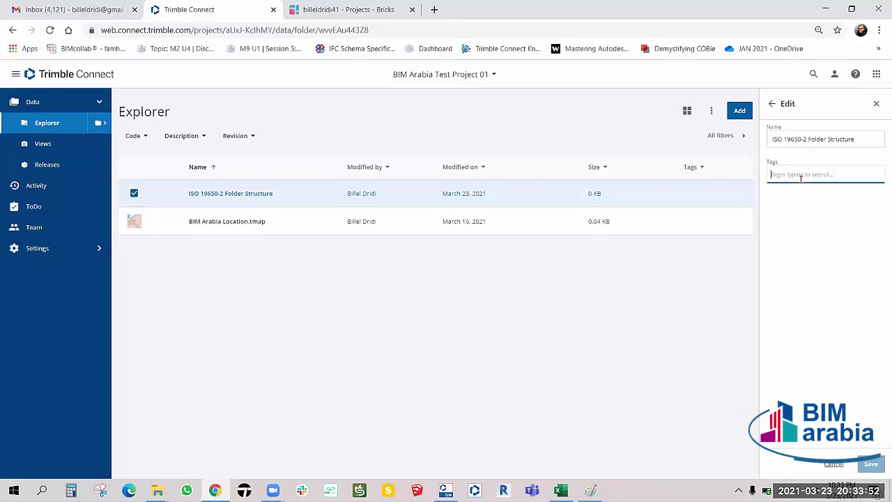
left_click(774, 105)
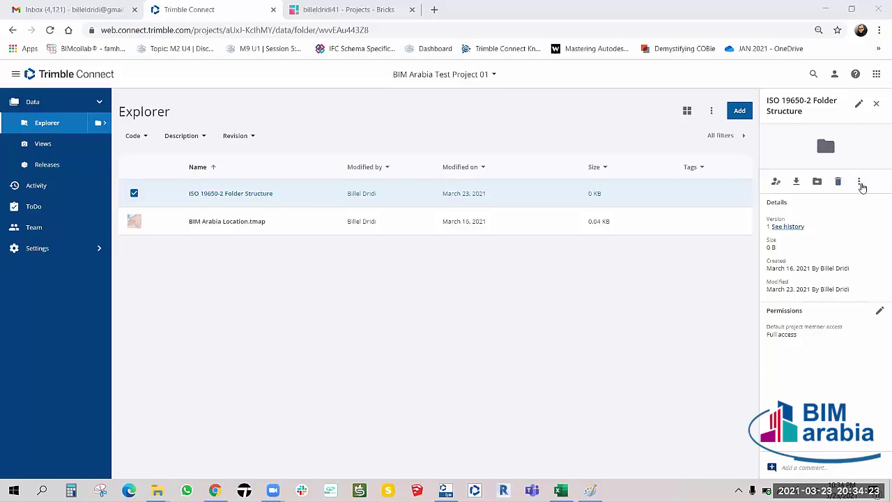
left_click(860, 183)
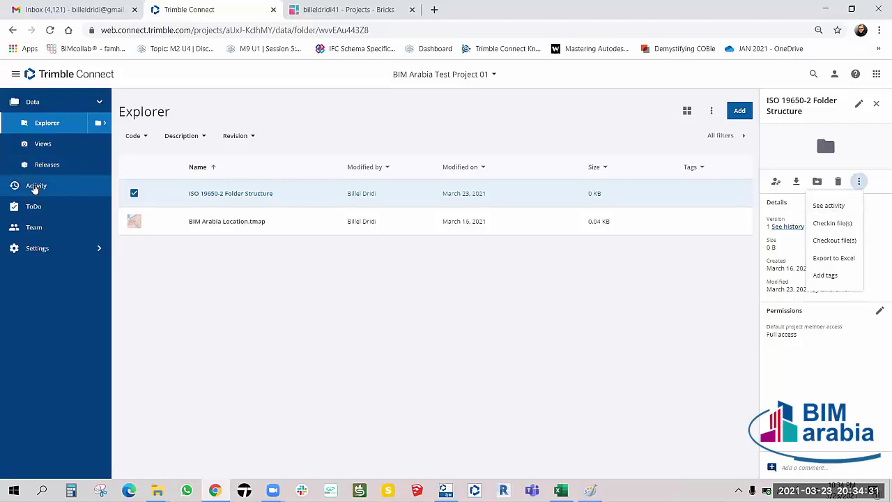
left_click(820, 207)
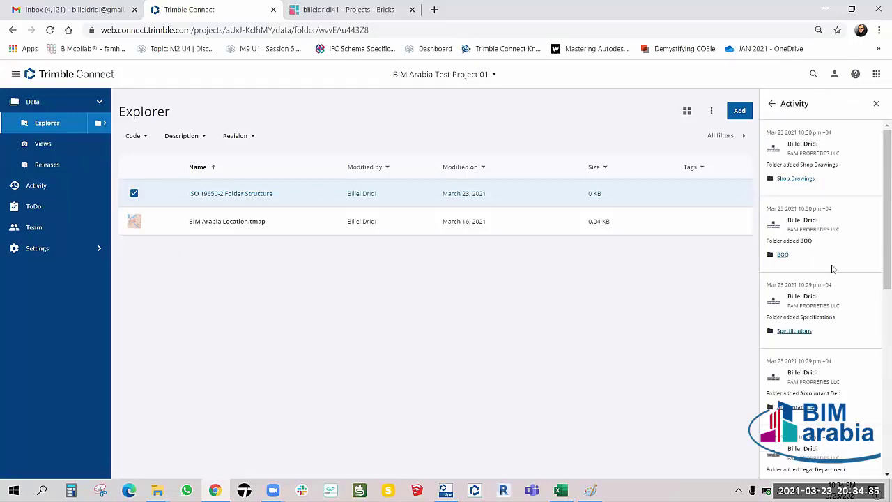
mouse_move(879, 199)
left_mouse_down()
mouse_move(880, 391)
mouse_move(880, 170)
left_mouse_up()
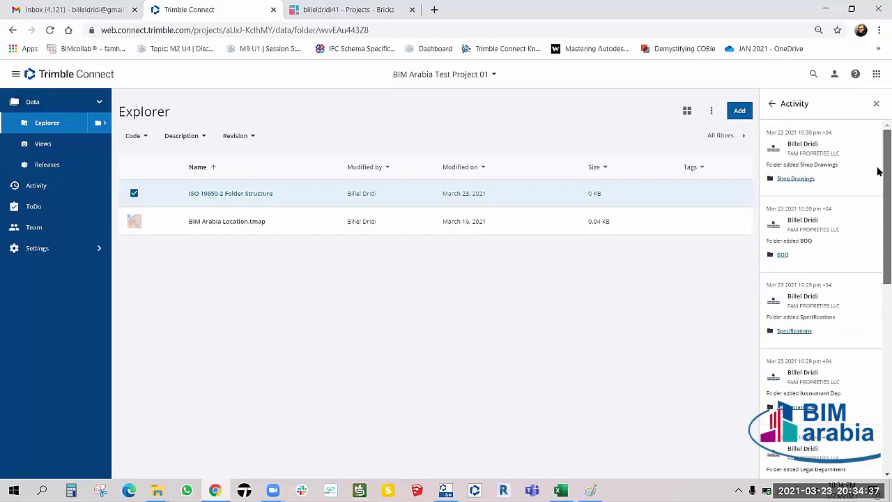
left_click(41, 185)
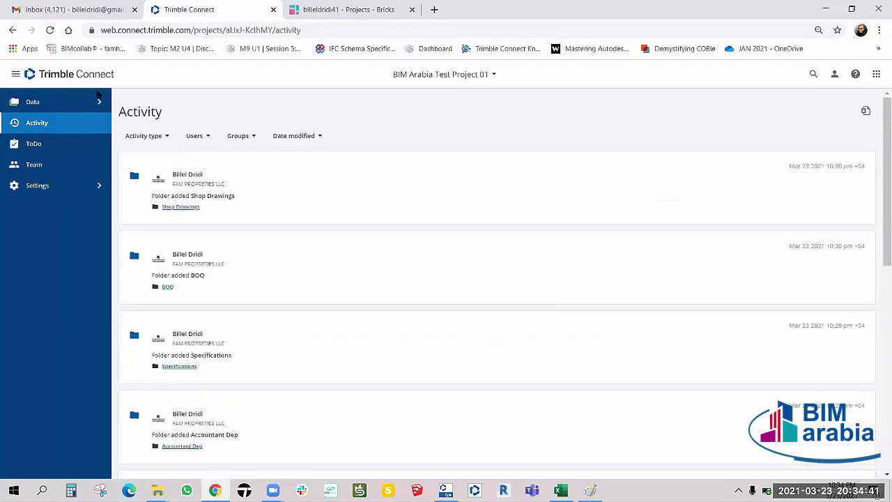
left_click(54, 102)
left_click(48, 123)
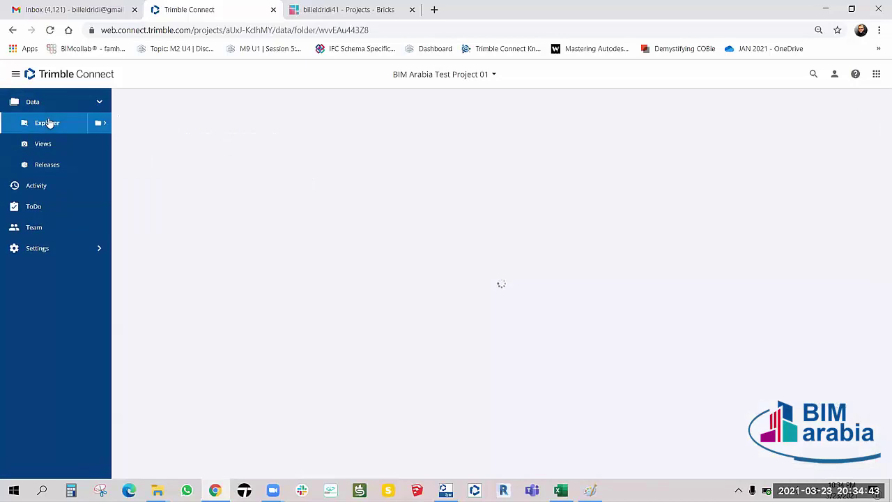
left_click(135, 194)
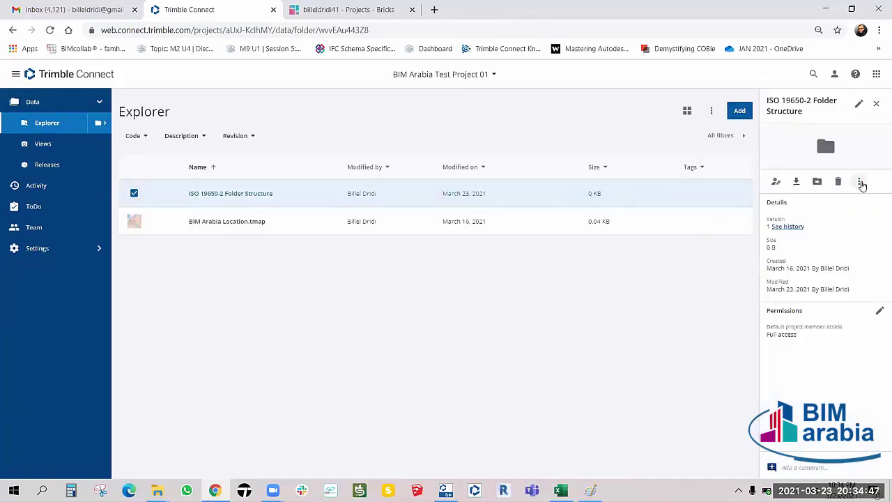
Step: Check the ISO 19650-2 Folder Structure folder's version history and its creation and last-modified dates
left_click(859, 182)
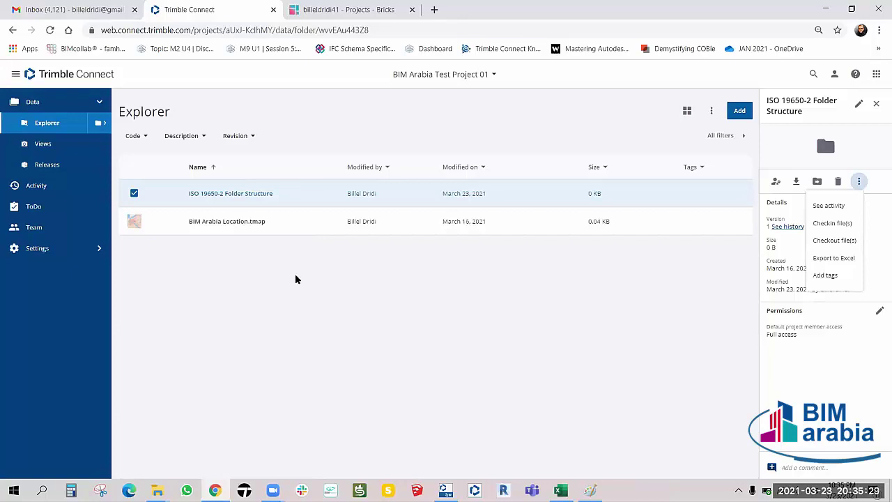
left_click(879, 187)
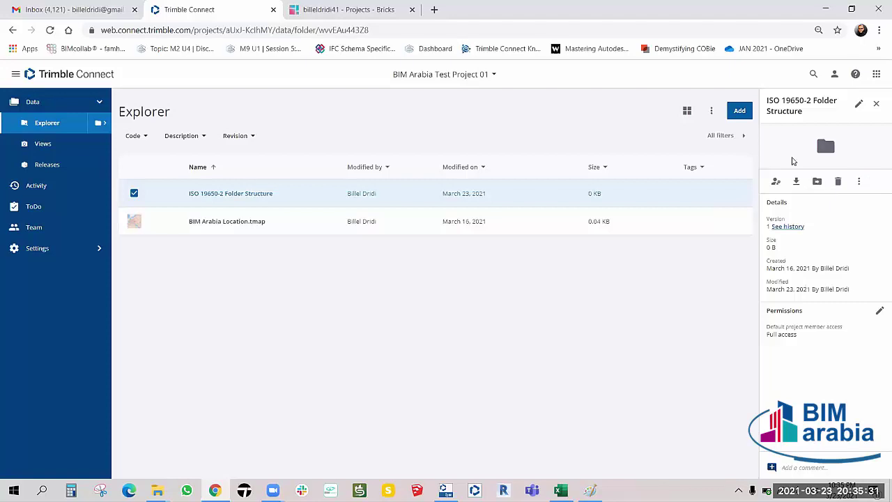
left_click(789, 228)
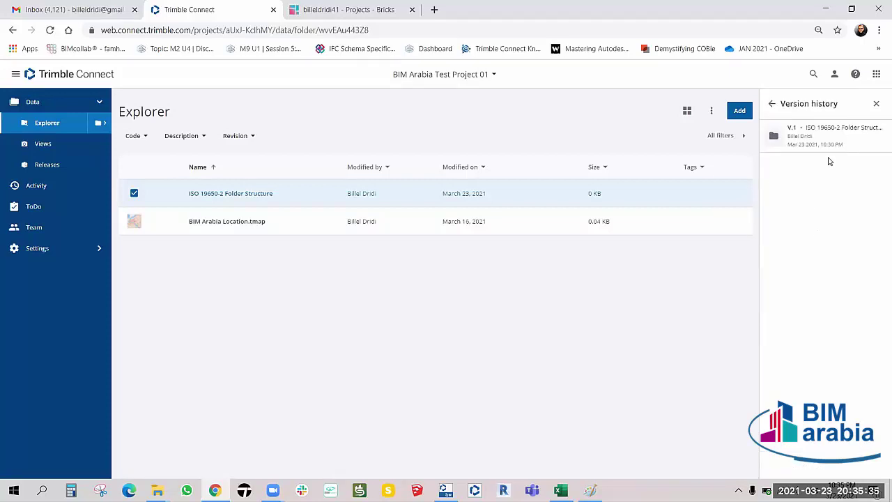
left_click(772, 103)
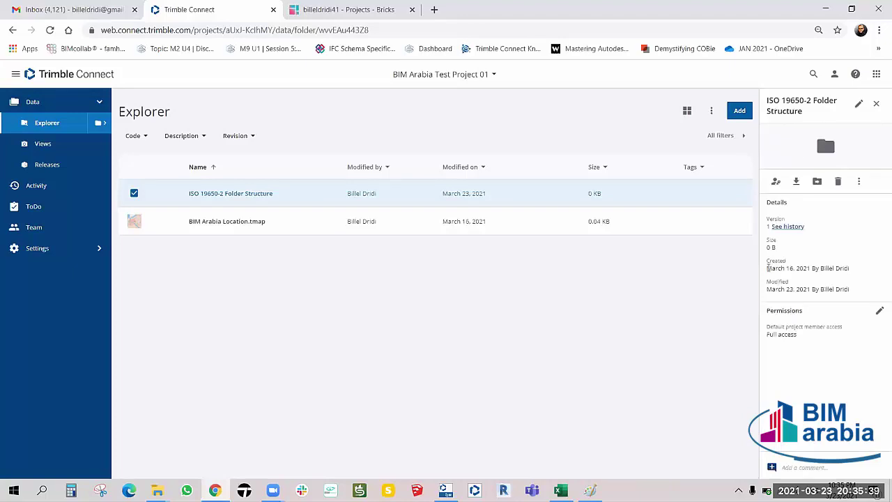
left_click_drag(767, 268, 850, 269)
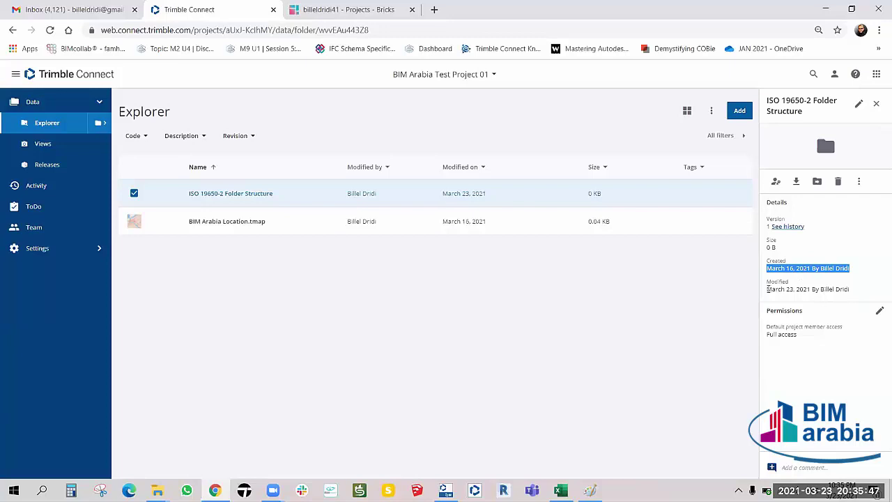
left_click_drag(768, 289, 852, 289)
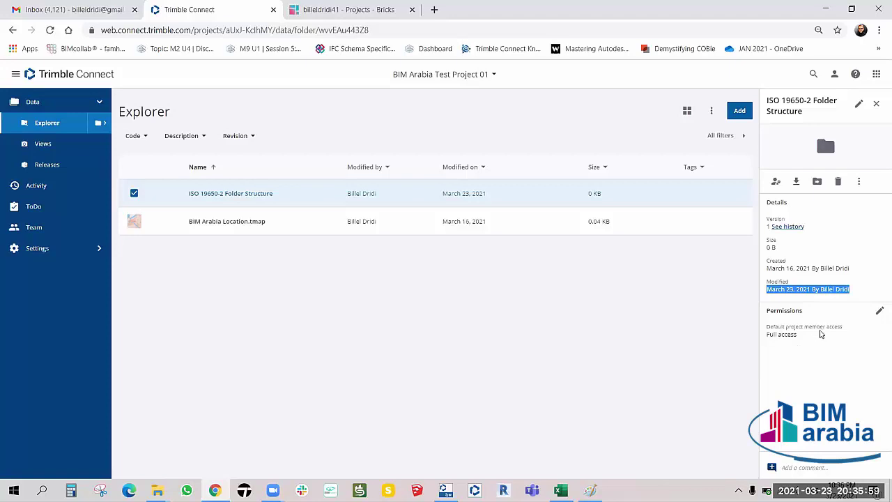
Step: Open the ISO 19650-2 Folder Structure folder's permissions and close them without changes
left_click(878, 312)
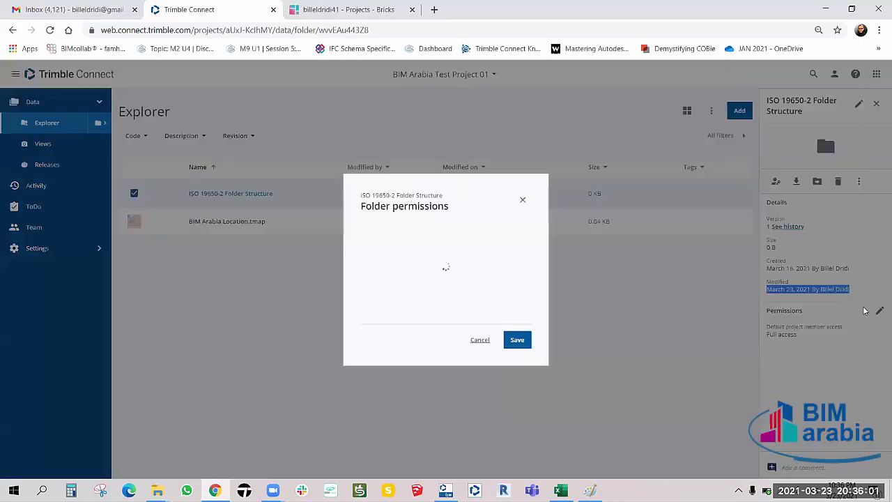
left_click(523, 200)
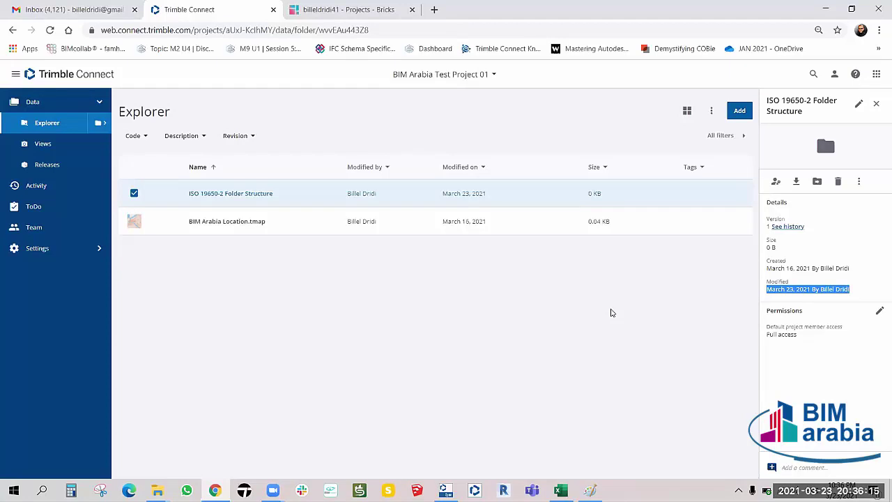
Step: From the top level, inspect the ISO 19650-2 Folder Structure folder's permissions without changing them
left_click(143, 196)
left_click(215, 195)
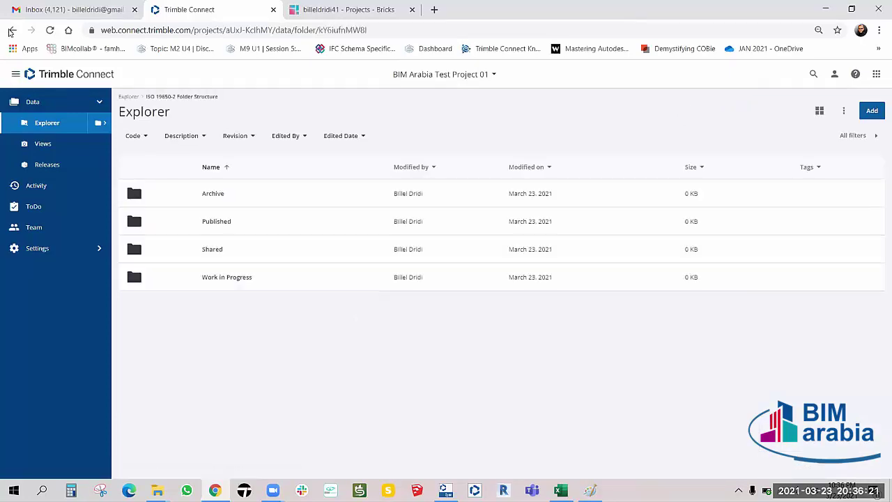
left_click(227, 222)
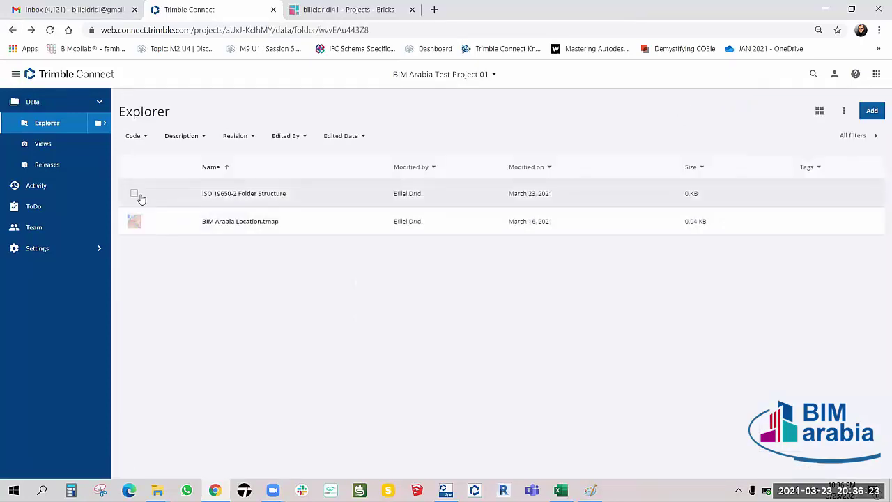
left_click(136, 195)
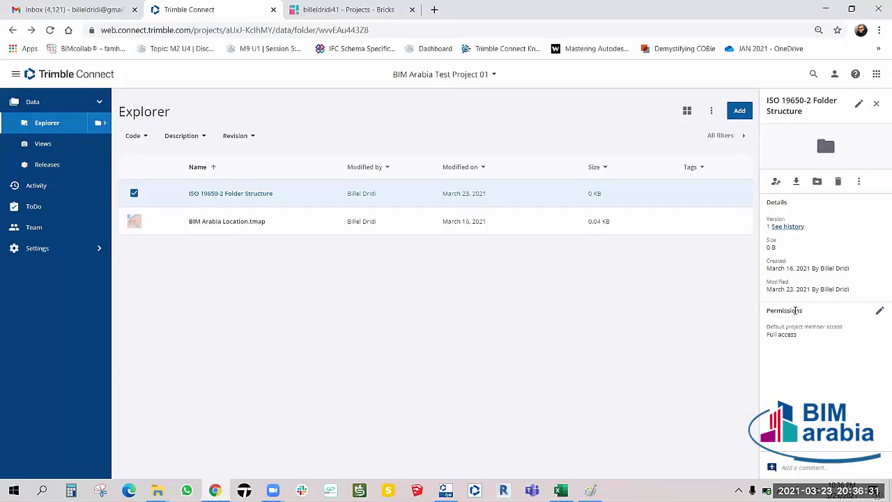
left_click(776, 181)
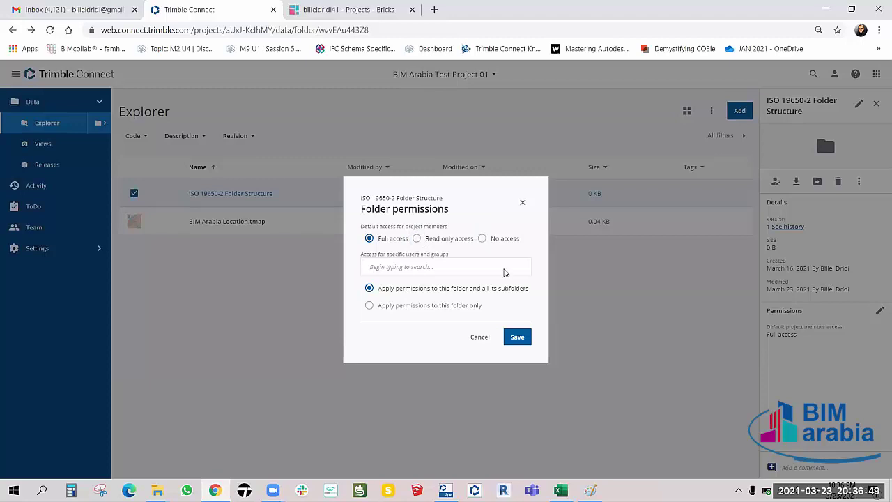
left_click(607, 312)
left_click(284, 431)
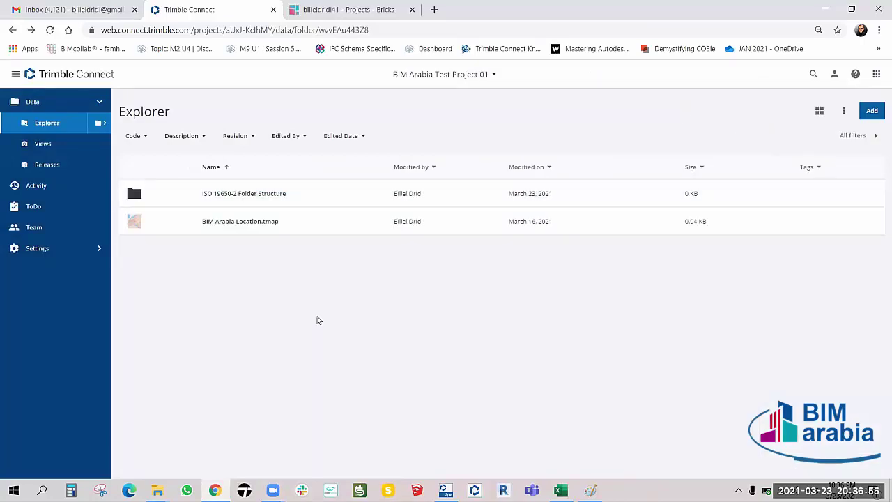
Step: Reselect the ISO folder at the top level and review its Full access permissions again, unchanged
left_click(256, 193)
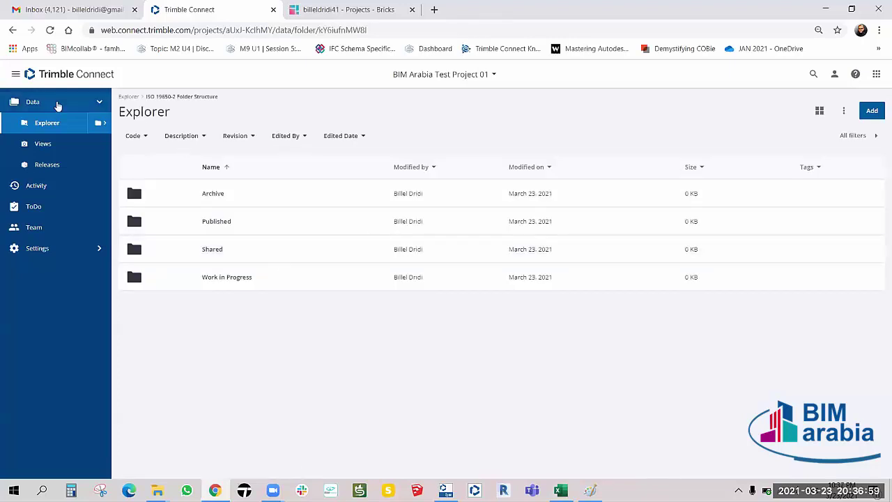
left_click(48, 124)
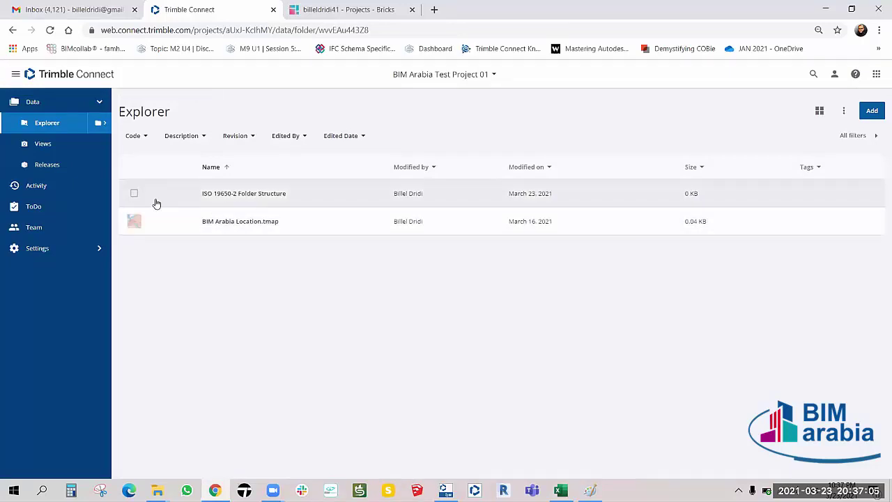
left_click(135, 194)
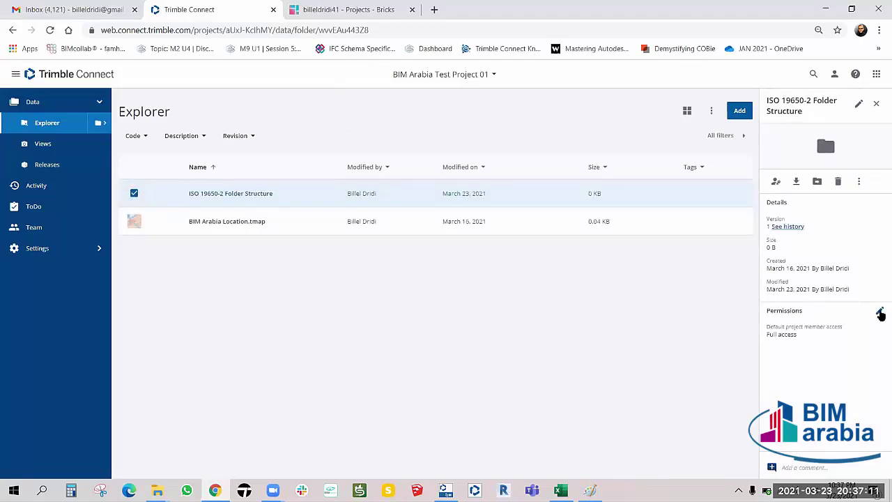
left_click(880, 313)
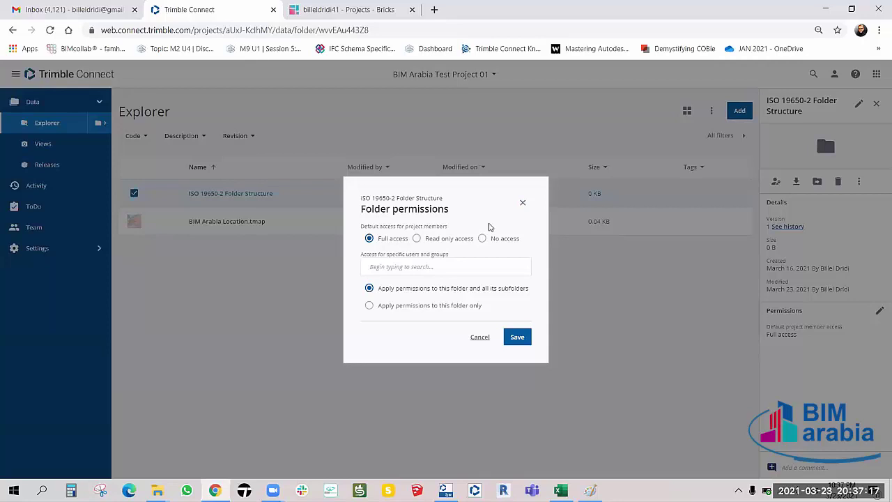
left_click(523, 203)
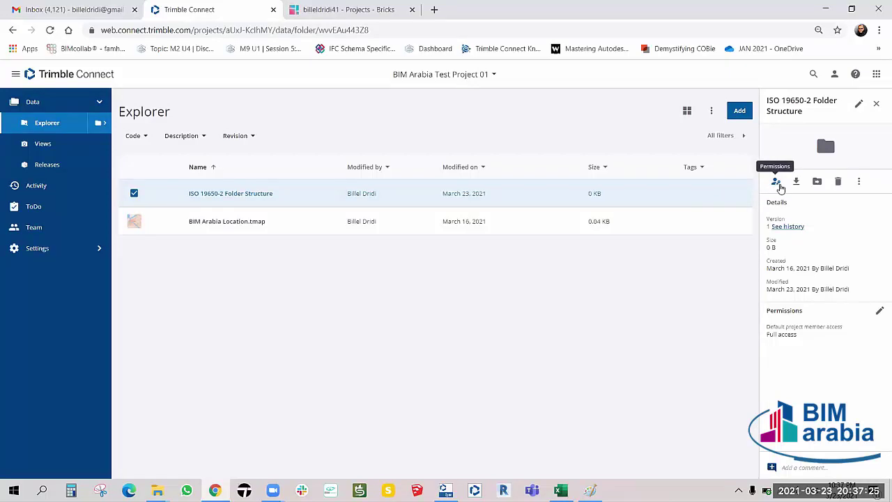
left_click(778, 185)
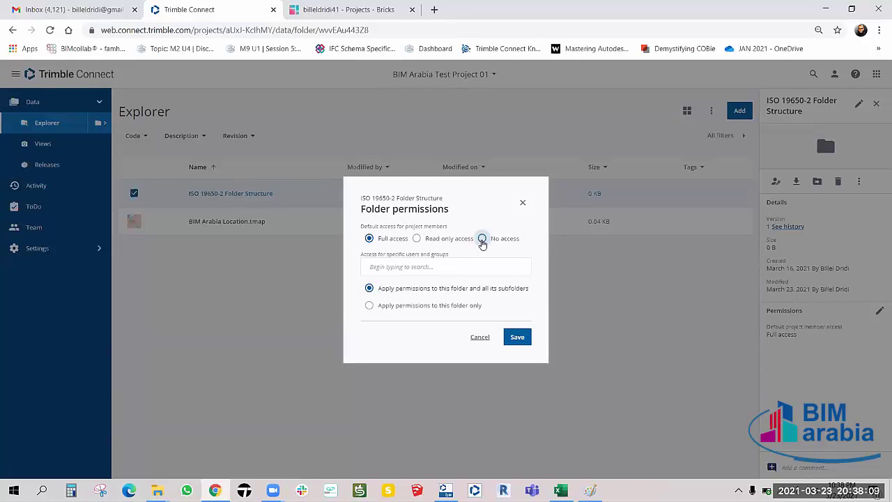
left_click(482, 239)
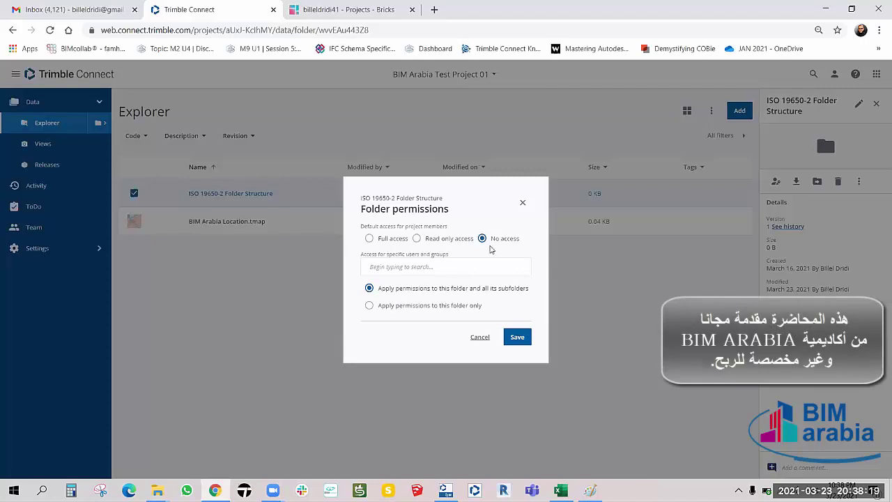
left_click(417, 238)
left_click(483, 239)
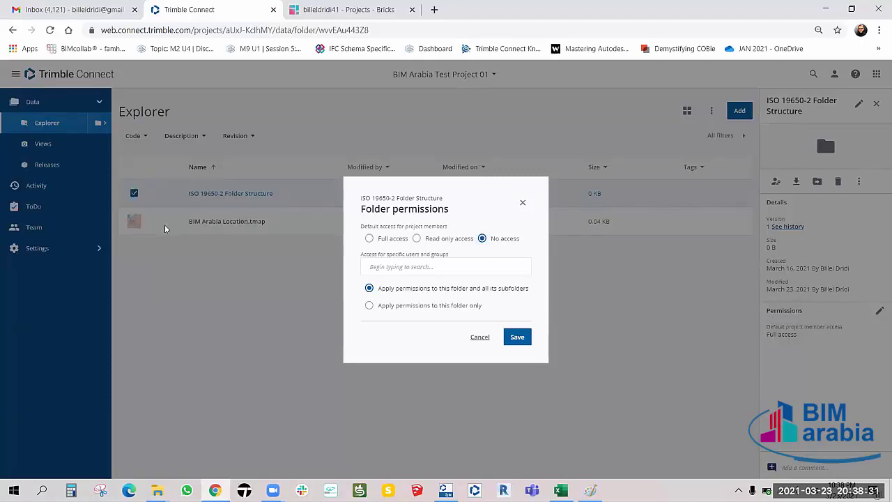
left_click(417, 239)
left_click(369, 239)
left_click(523, 206)
left_click(134, 194)
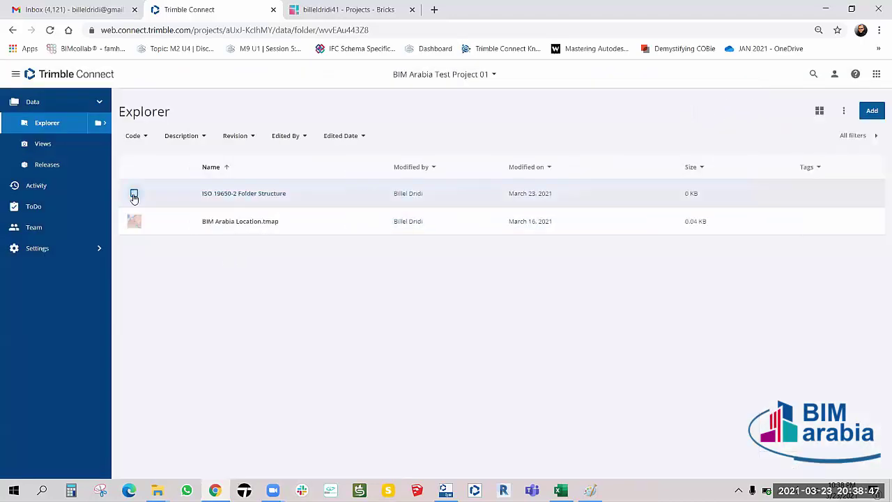
left_click(134, 195)
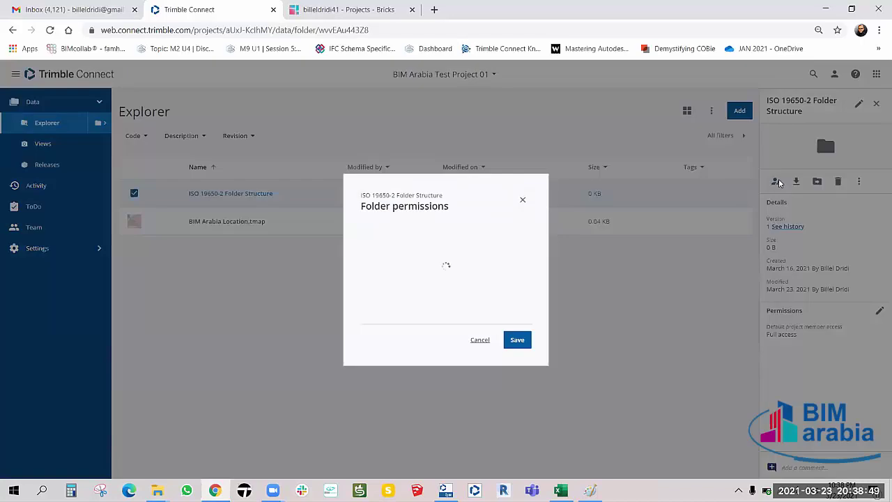
Step: Set the ISO folder's default member access to No access and add the user by name
left_click(776, 181)
left_click(482, 239)
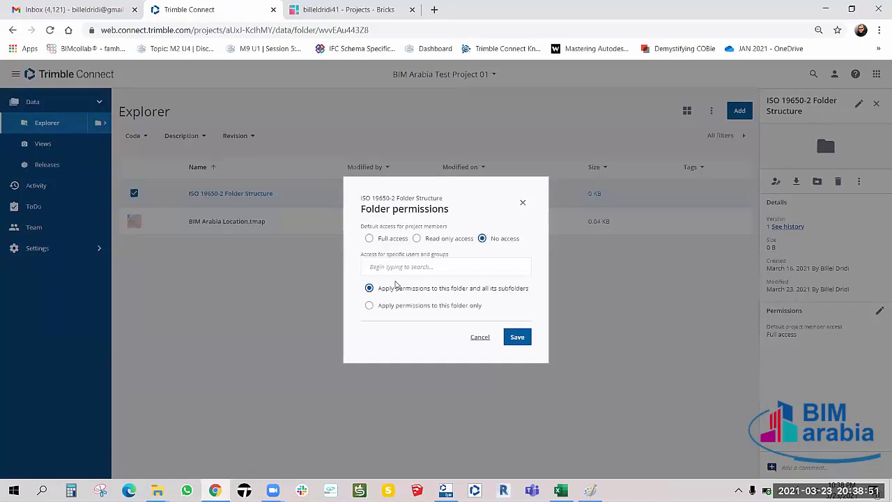
left_click(396, 269)
type("omar")
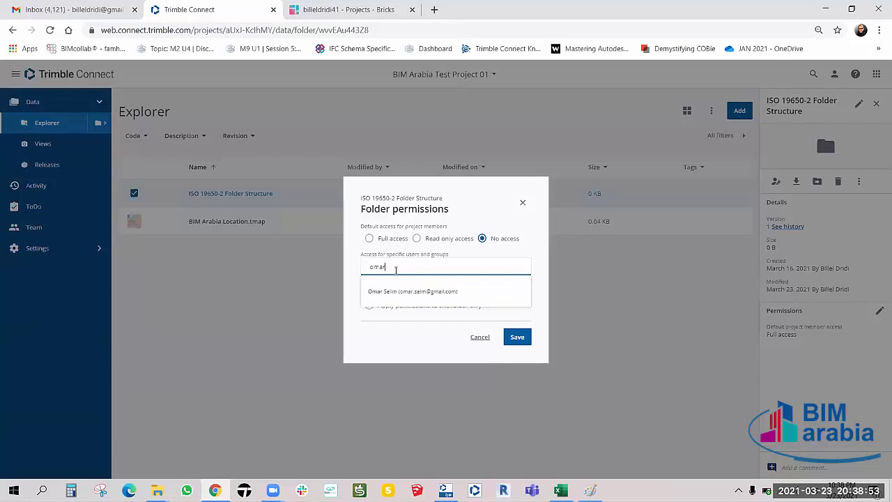
left_click(395, 291)
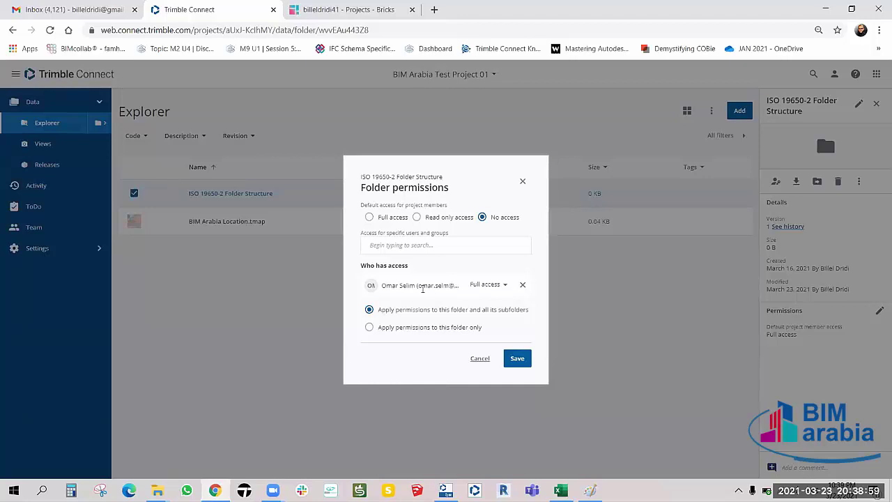
Step: Give the user Read only access applied to this folder only, and save
left_click(506, 288)
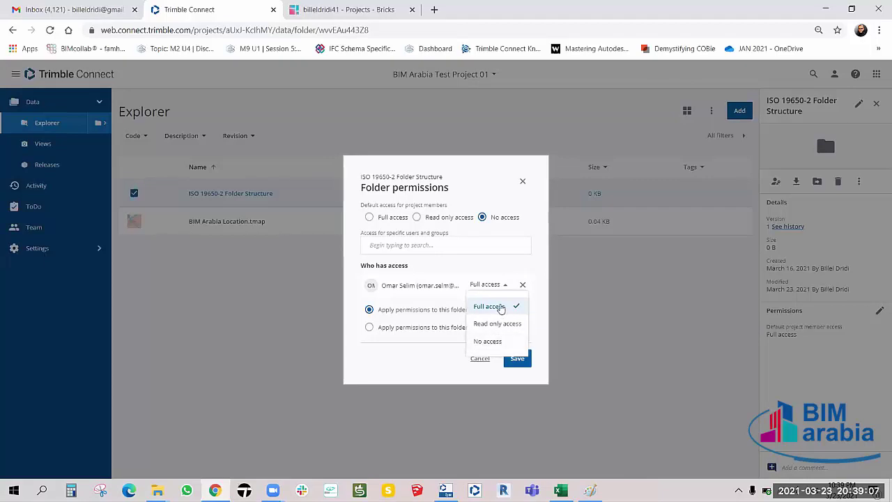
left_click(500, 308)
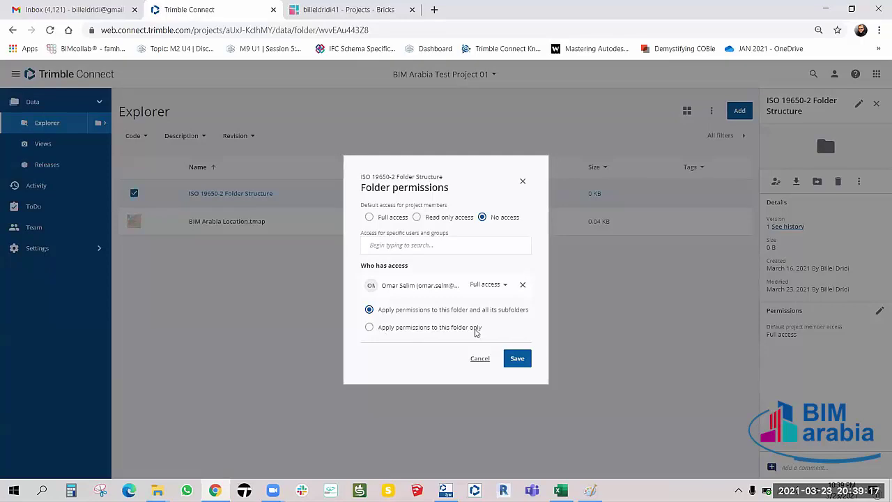
left_click(507, 286)
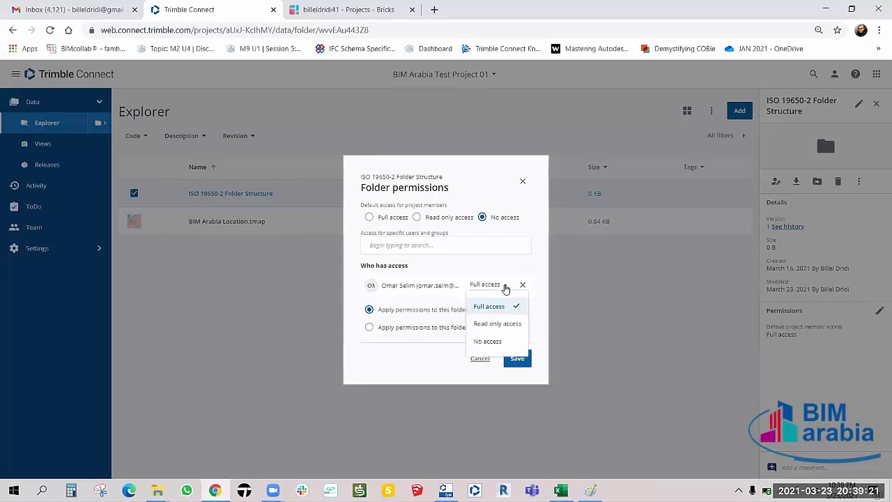
left_click(497, 325)
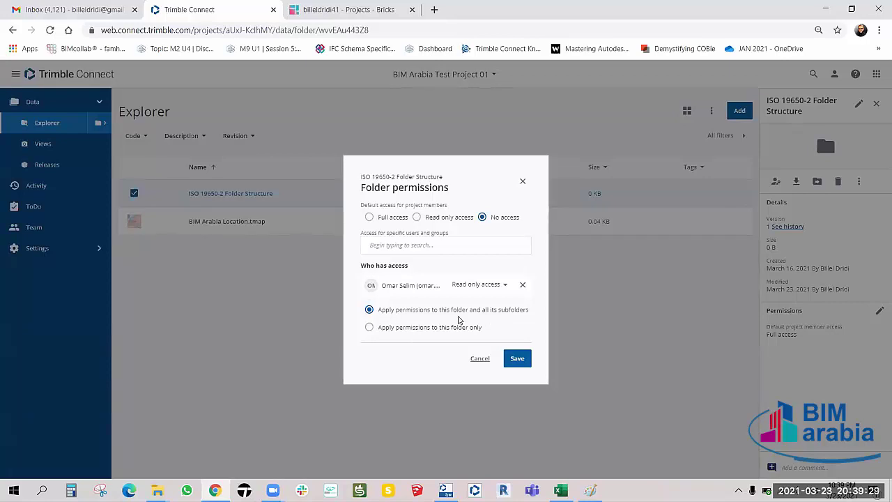
left_click(370, 327)
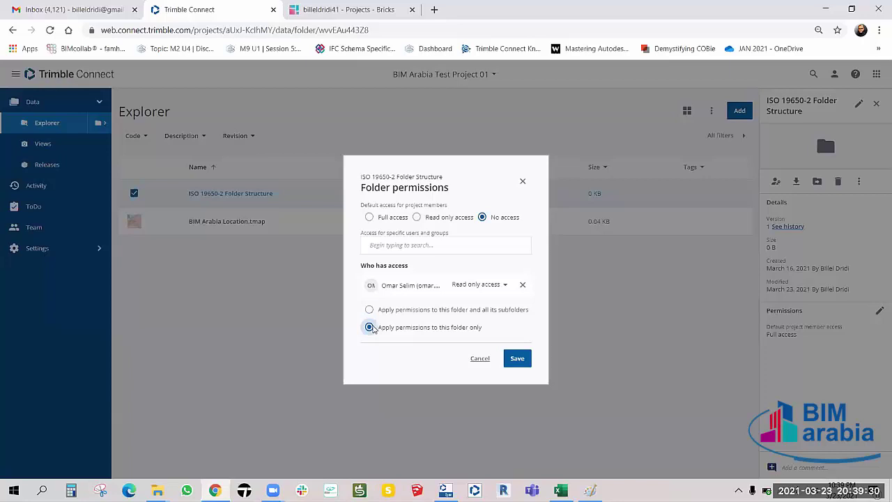
left_click(517, 359)
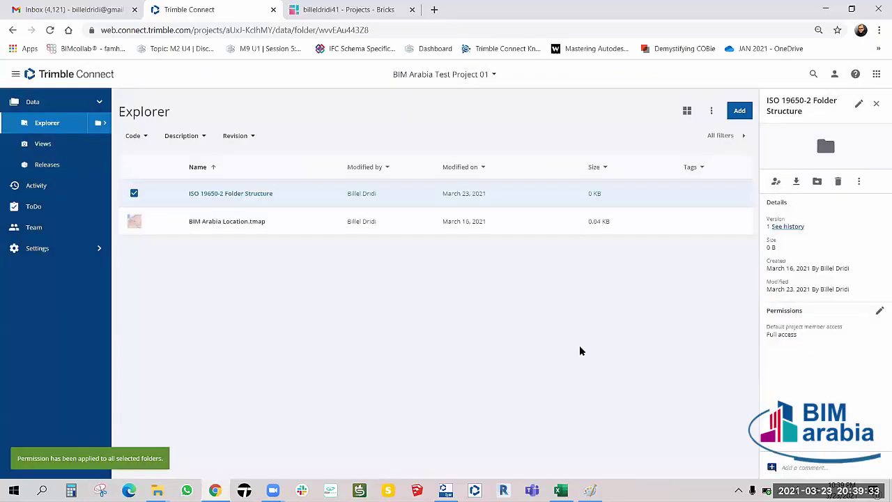
left_click(134, 193)
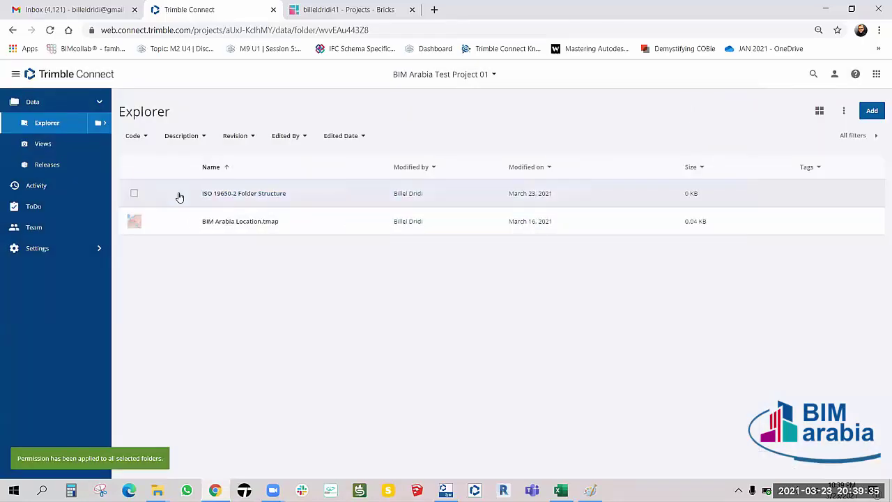
Step: Set Work in Progress default member access to Read only and add the user by name
left_click(223, 195)
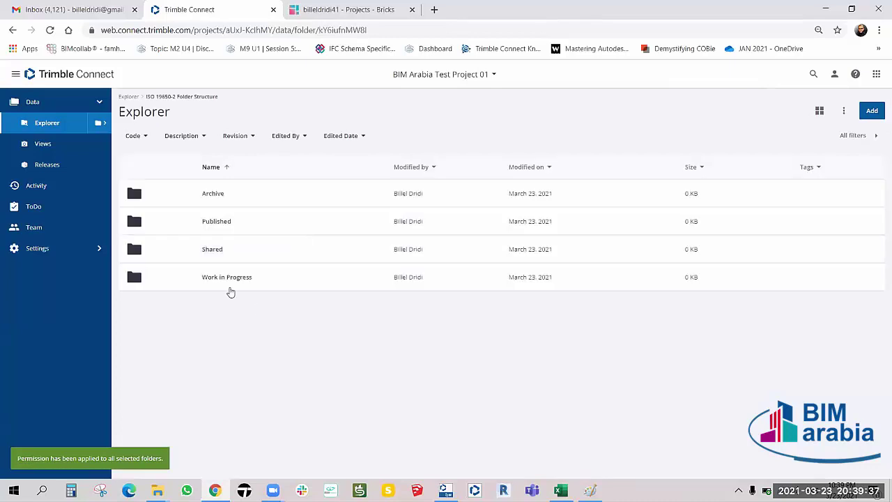
left_click(134, 277)
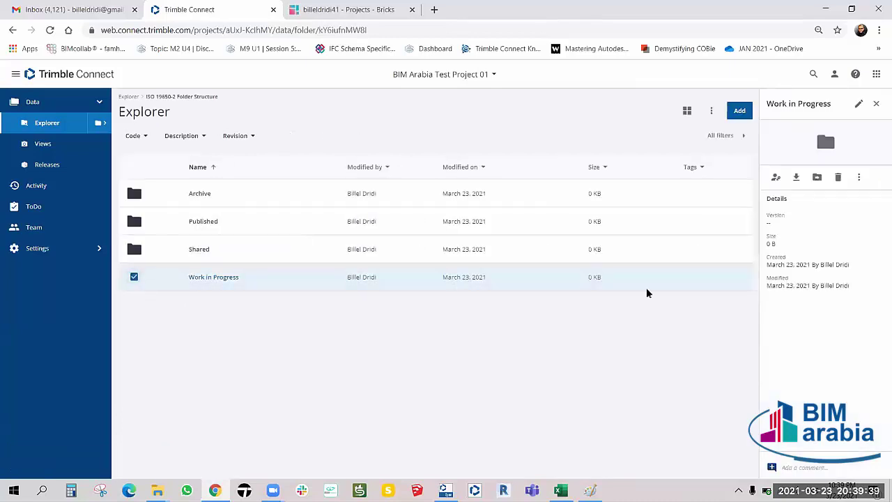
left_click(775, 177)
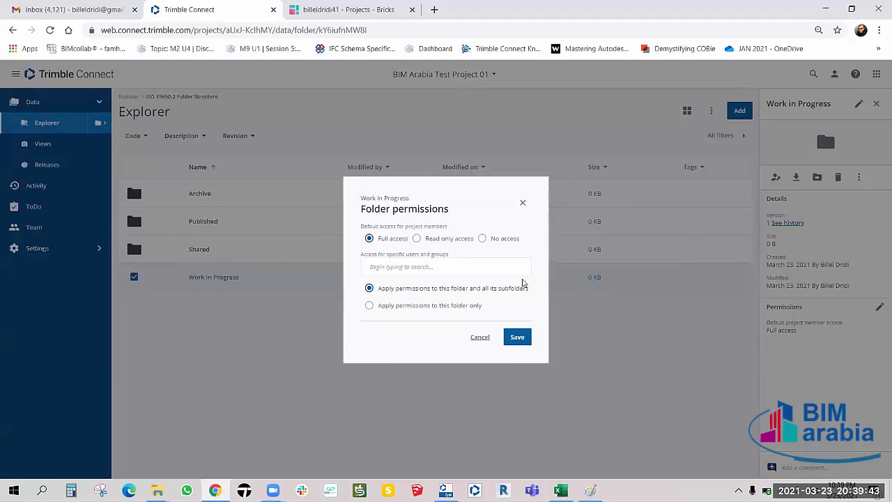
left_click(416, 238)
left_click(410, 266)
type("omar")
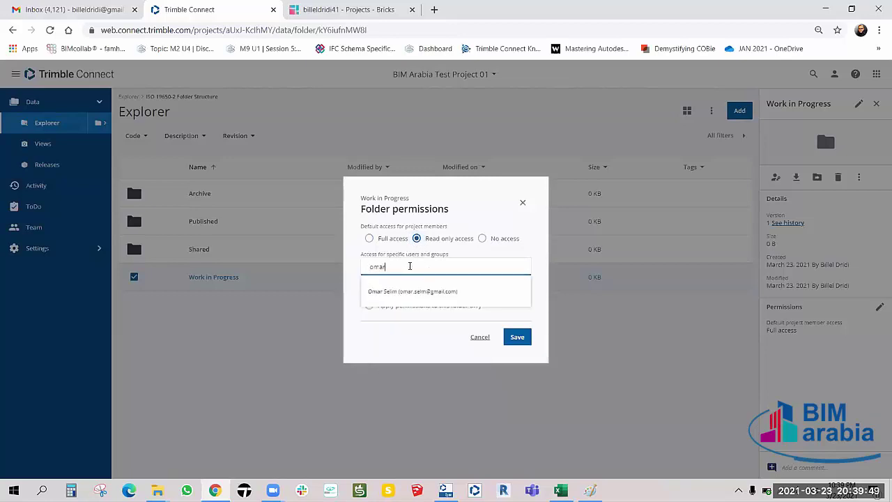
left_click(412, 292)
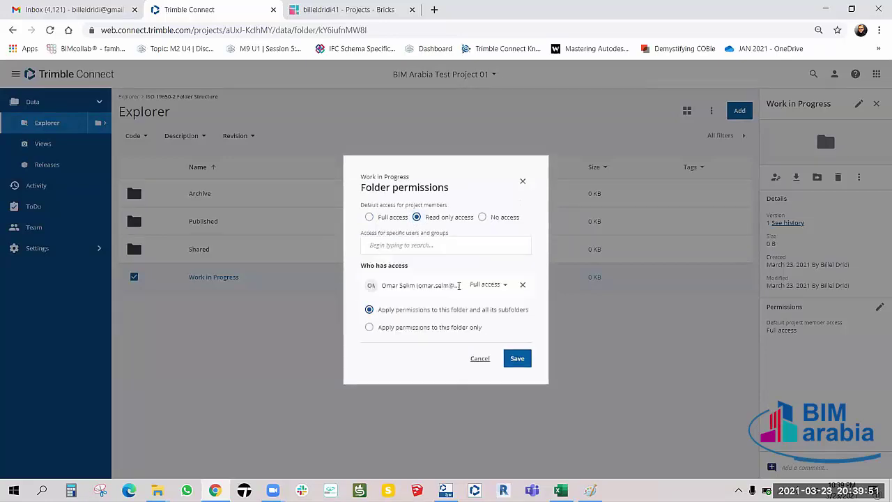
Step: Give the user Read only access on this folder only and save
left_click(507, 285)
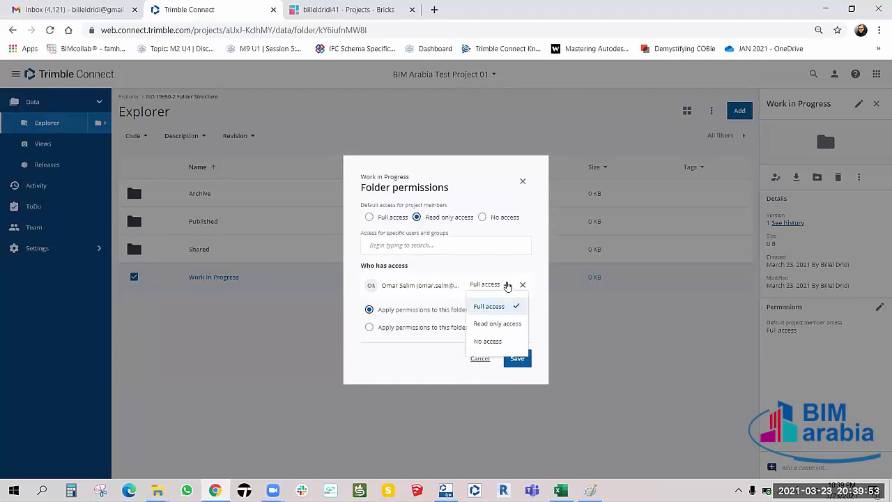
left_click(495, 324)
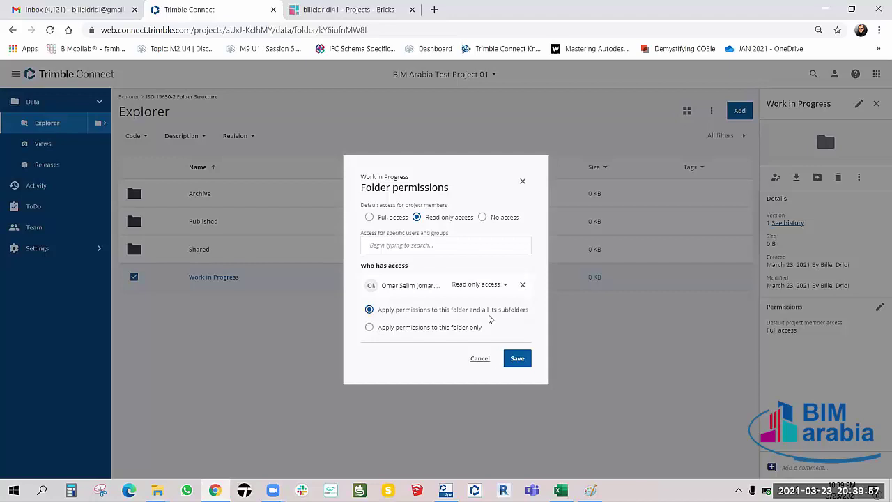
left_click(369, 326)
left_click(518, 359)
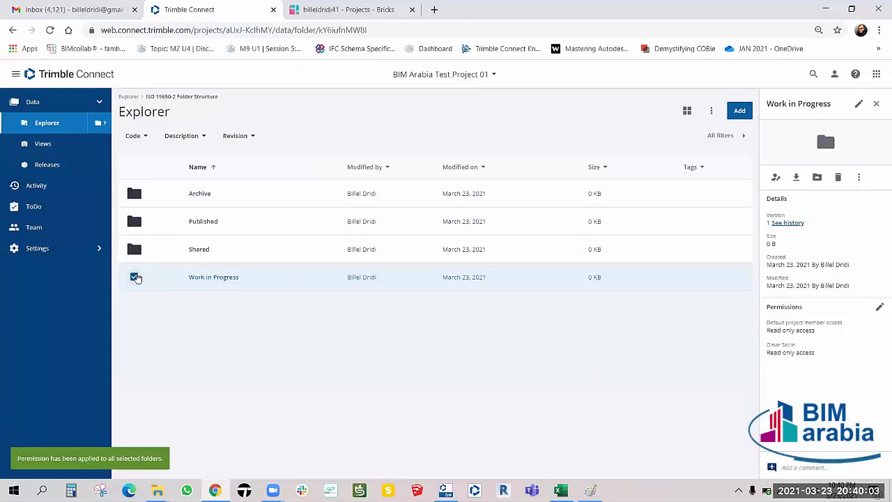
Step: Set STR Model default access to No access and add the user with Full access, including subfolders
left_click(217, 279)
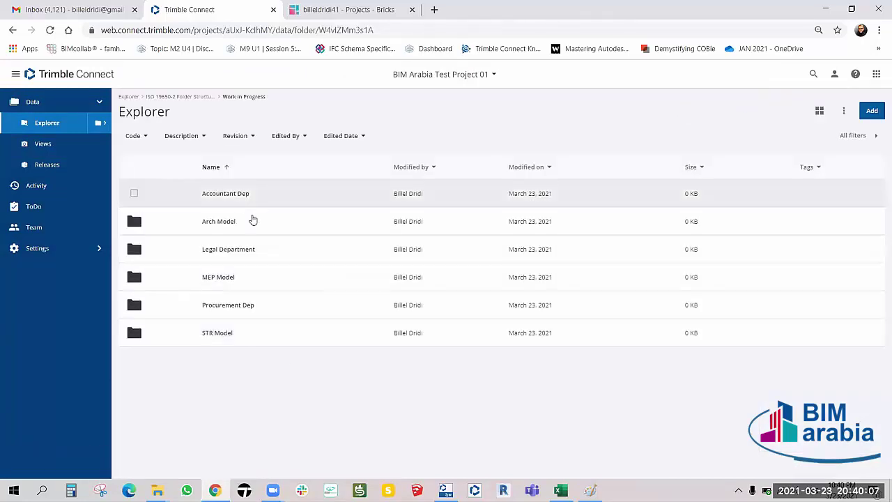
left_click(134, 333)
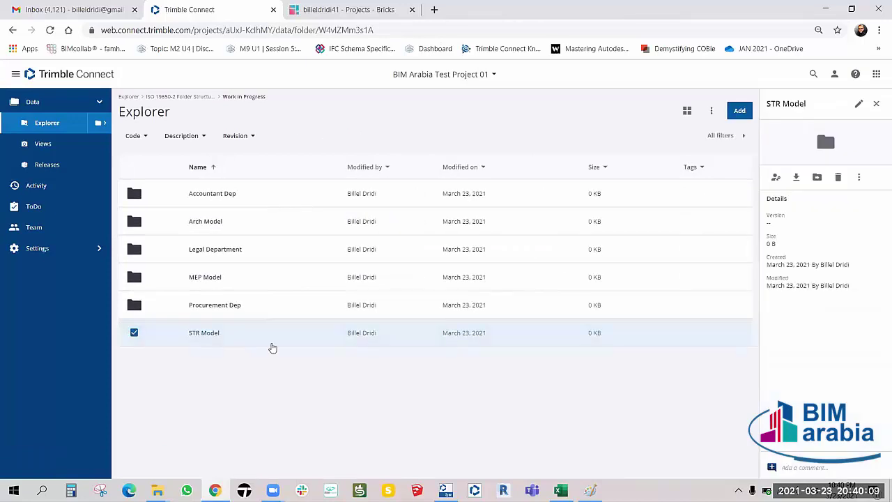
left_click(776, 177)
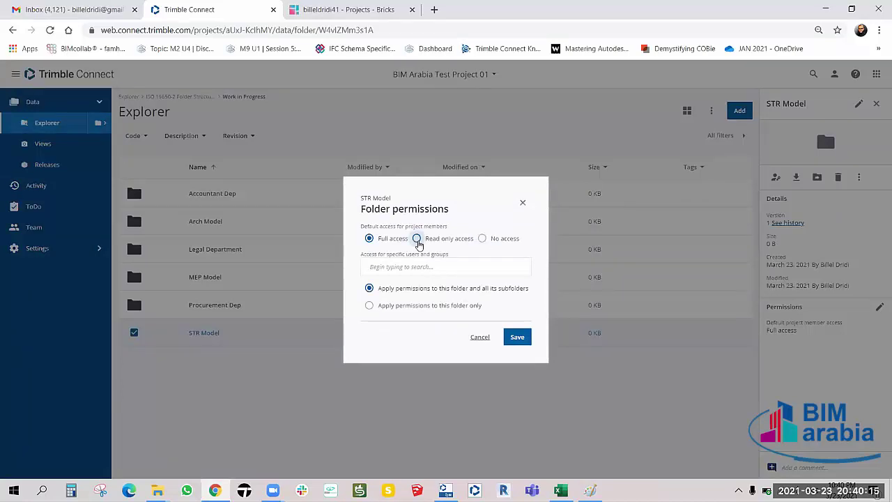
left_click(485, 243)
left_click(401, 267)
type("o")
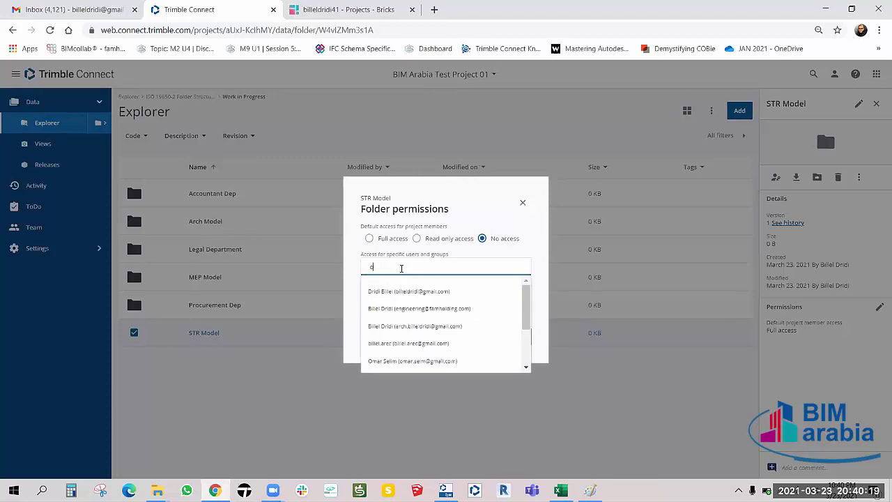
type("mar")
left_click(388, 293)
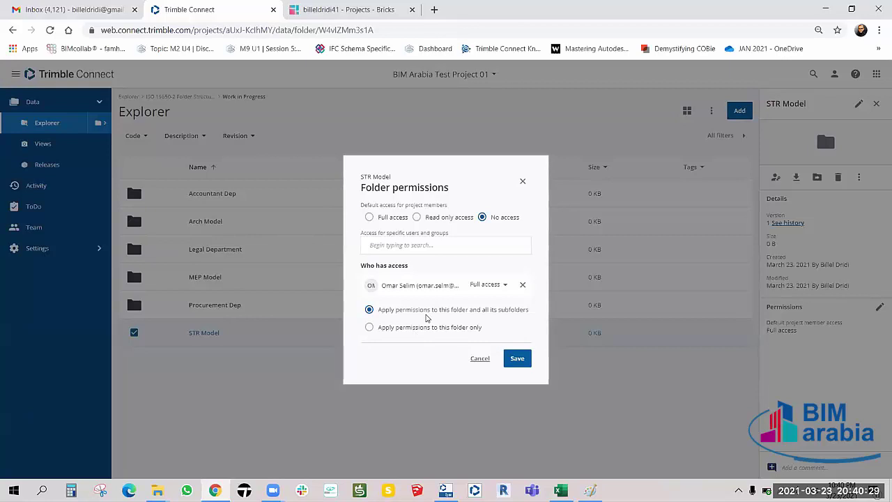
left_click(518, 361)
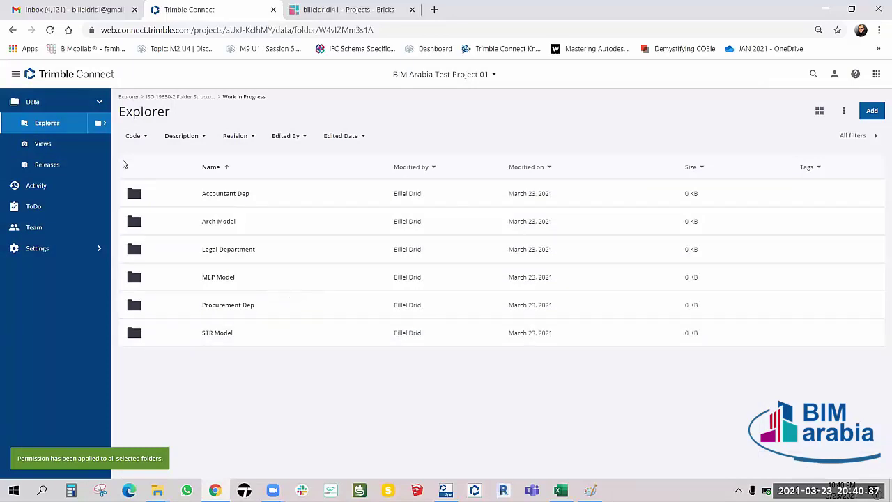
Step: Return to the top level and re-save the ISO 19650-2 Folder Structure folder's read-only user permissions
left_click(38, 104)
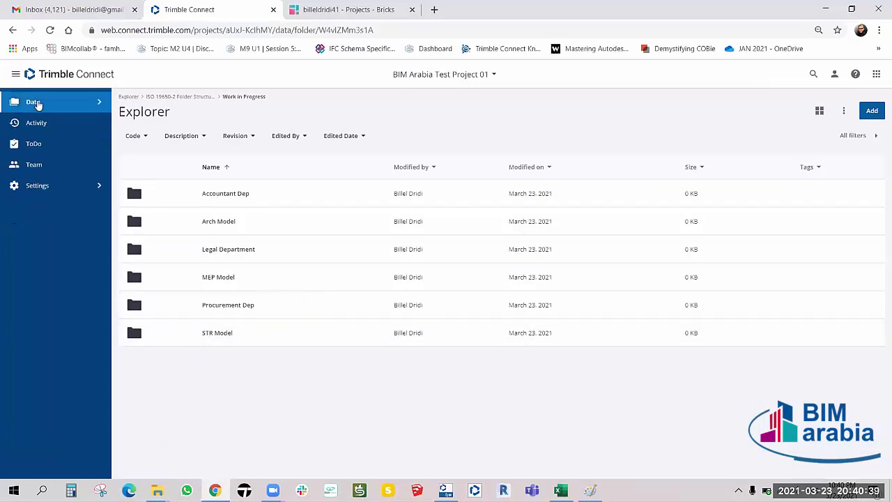
left_click(38, 103)
left_click(45, 123)
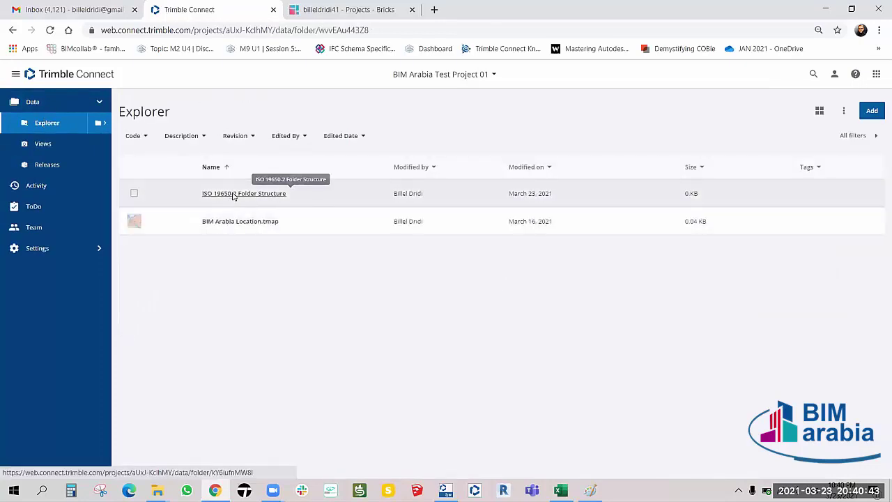
left_click(235, 194)
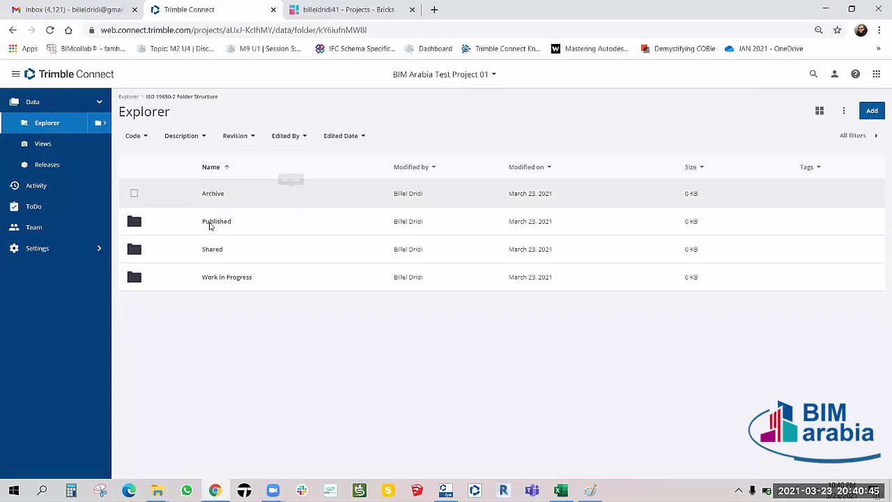
left_click(213, 278)
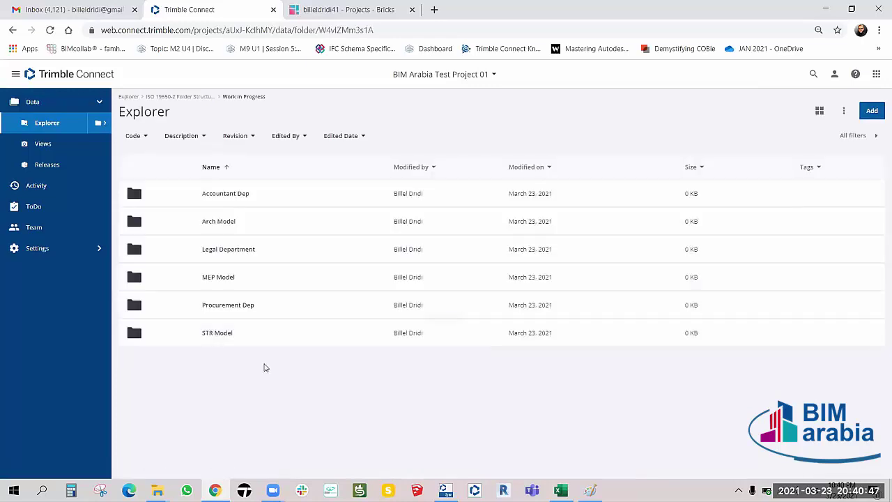
mouse_move(225, 193)
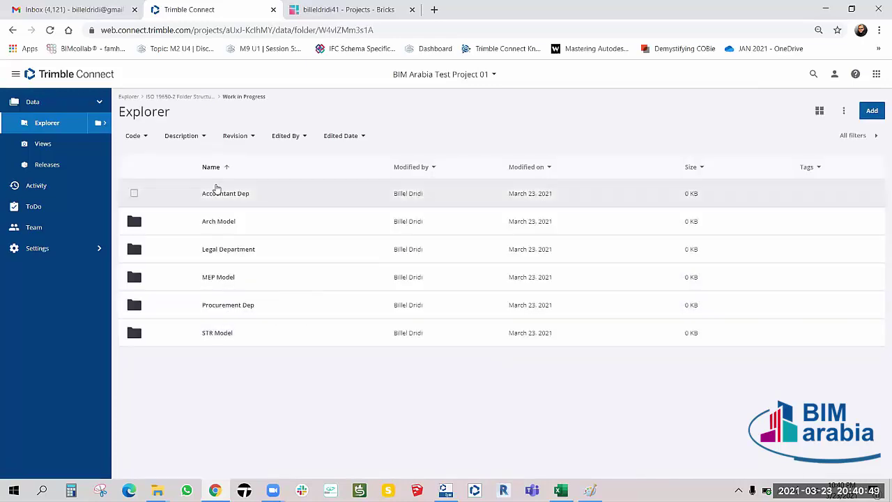
left_click(39, 102)
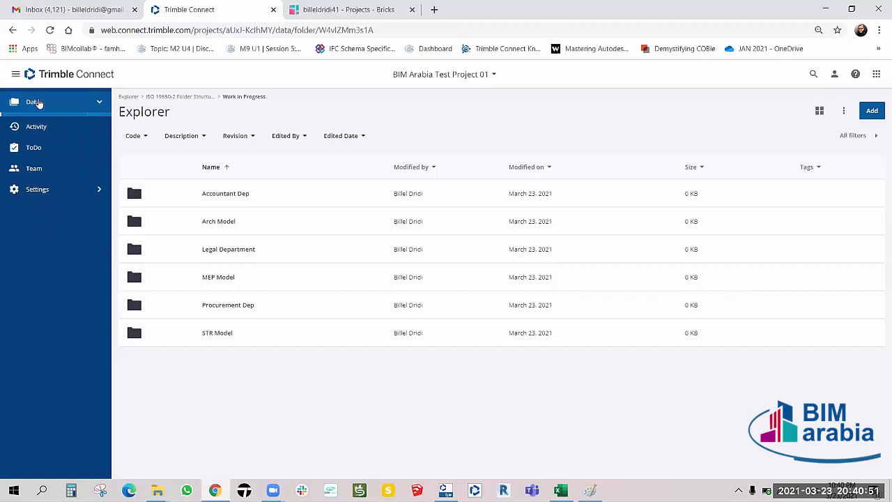
left_click(39, 102)
left_click(48, 124)
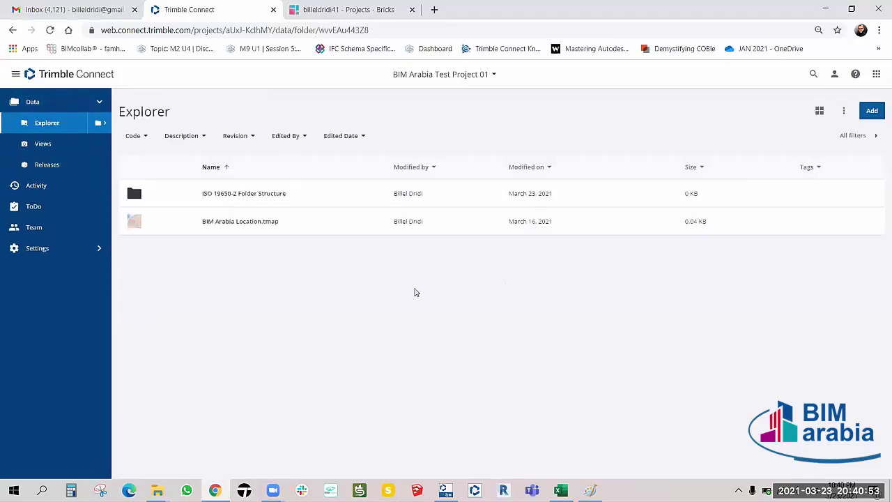
left_click(135, 196)
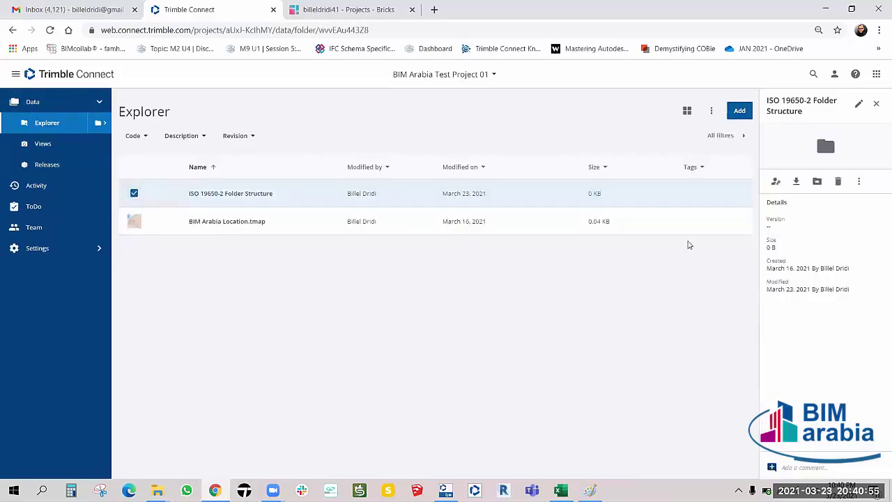
left_click(776, 181)
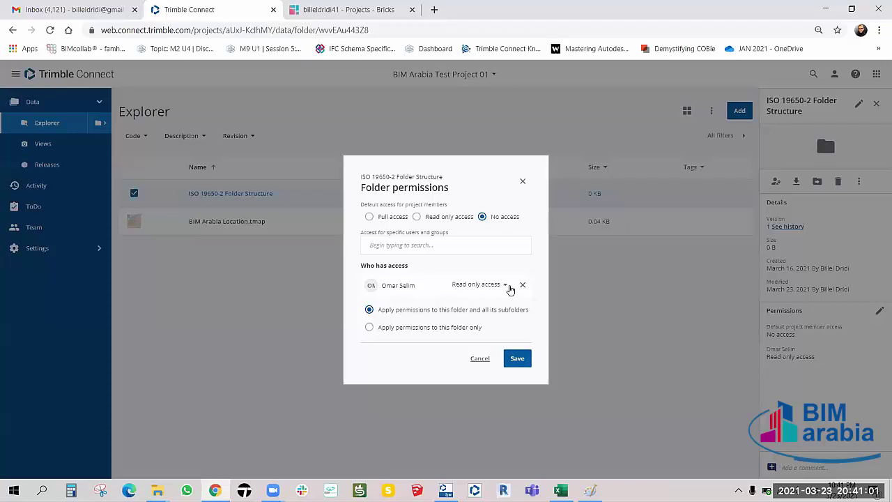
left_click(518, 359)
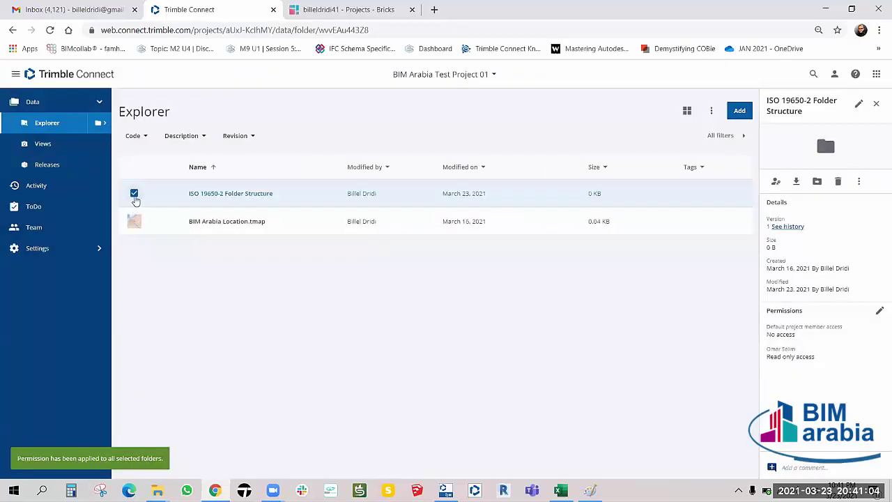
left_click(134, 193)
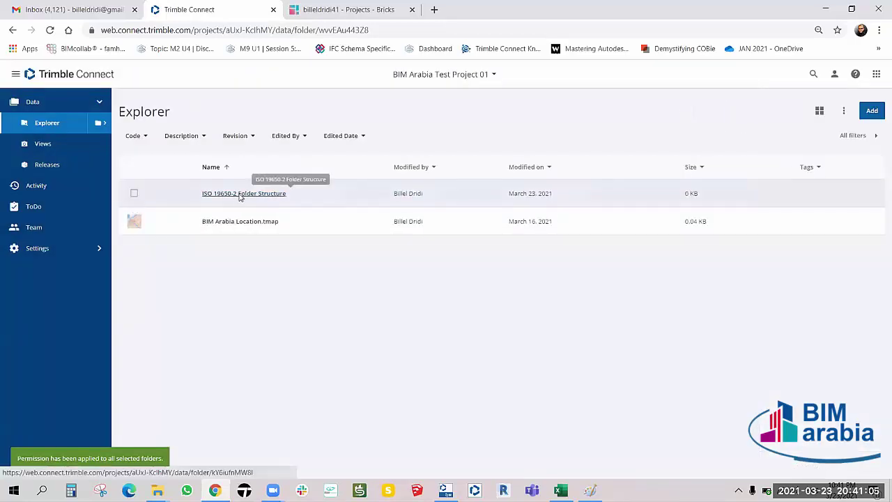
Step: Re-save the Work in Progress permissions, then restrict them to this folder only
left_click(240, 195)
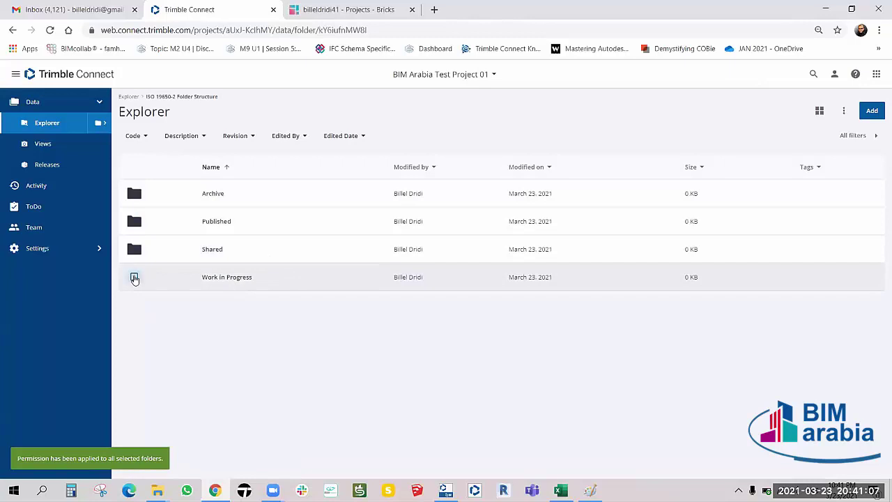
left_click(134, 278)
left_click(880, 307)
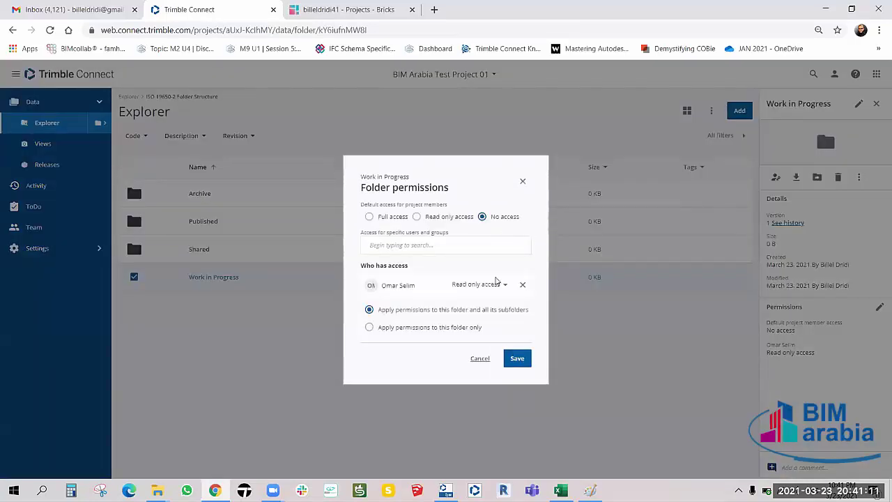
left_click(518, 360)
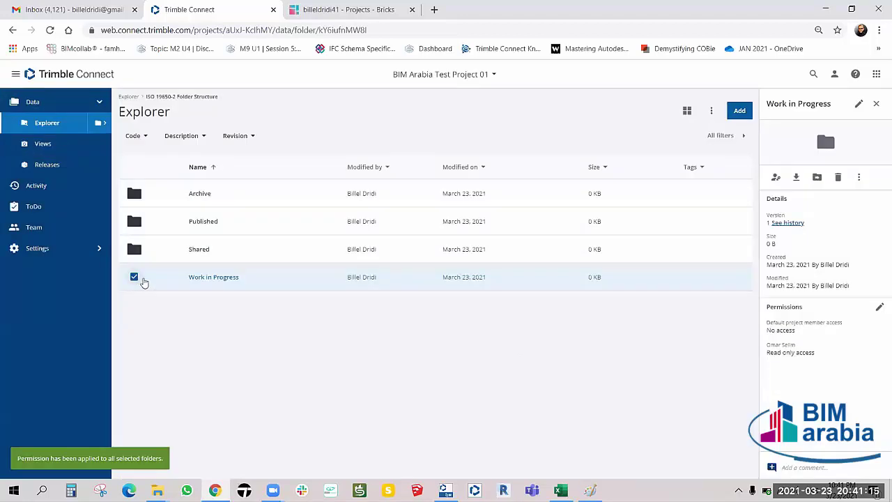
left_click(776, 177)
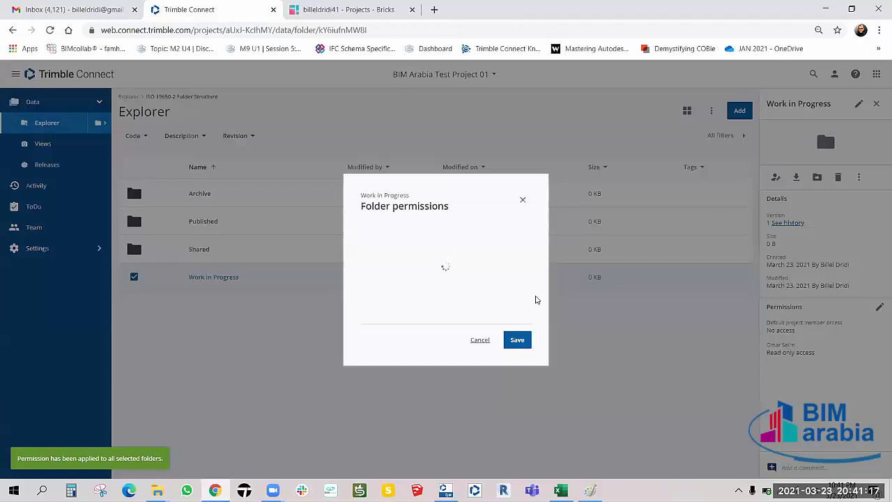
left_click(369, 327)
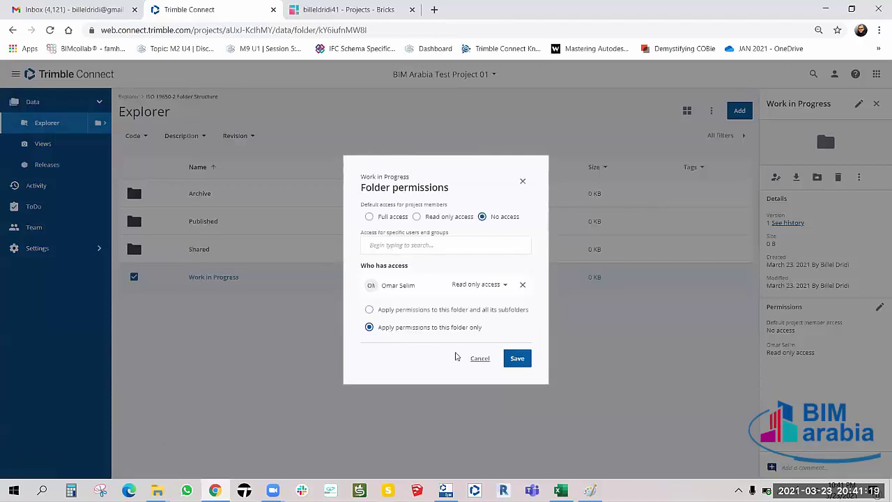
left_click(520, 359)
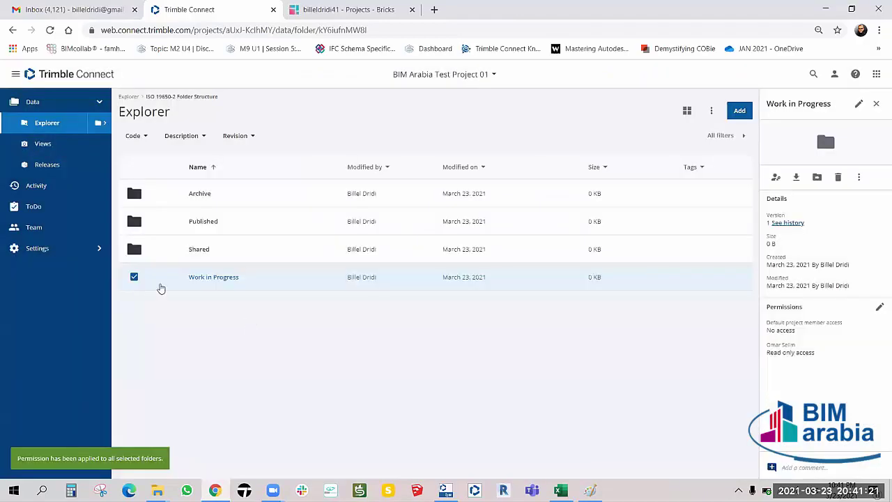
left_click(136, 277)
left_click(213, 279)
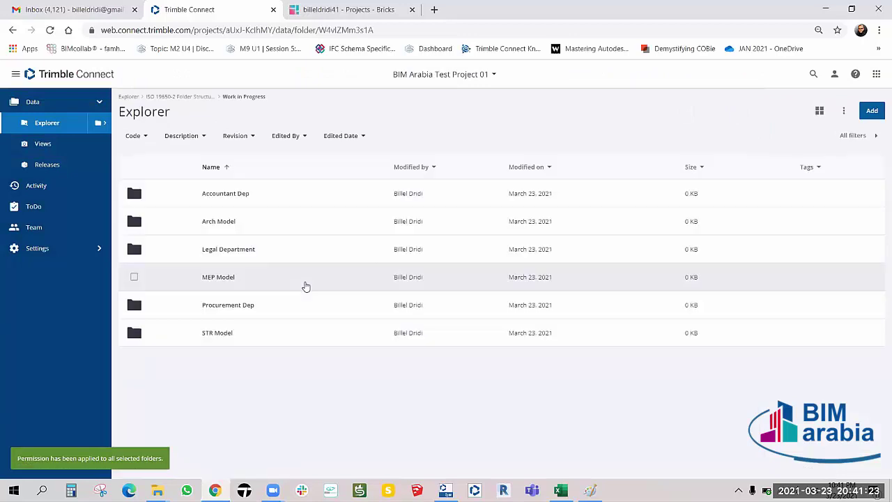
left_click(134, 332)
Step: Change the user's STR Model access from Read only to Full access and save
left_click(777, 177)
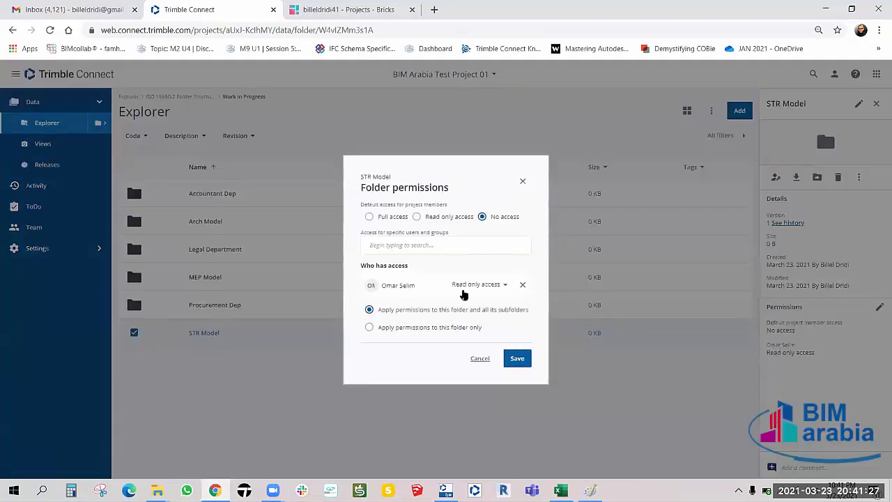
left_click(499, 290)
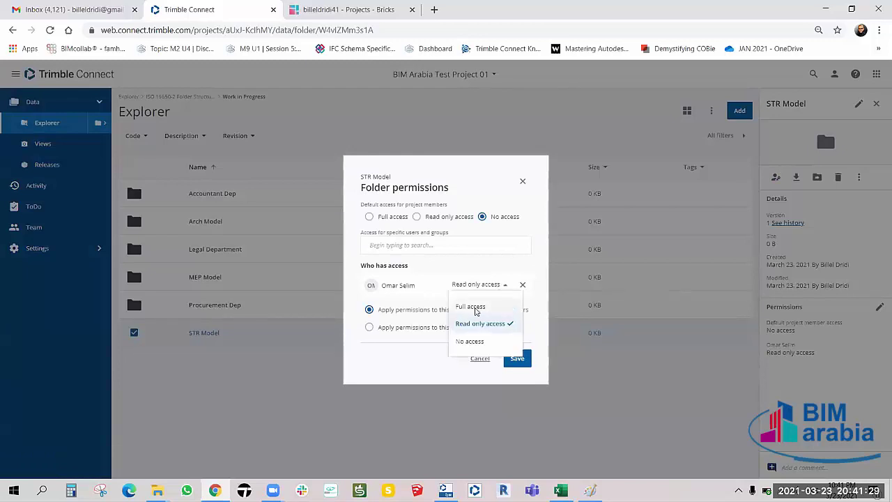
left_click(471, 307)
left_click(519, 358)
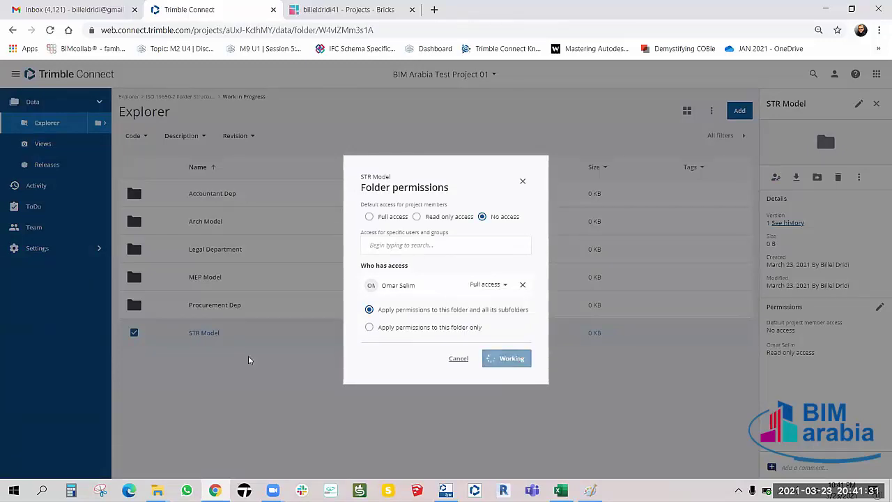
left_click(134, 335)
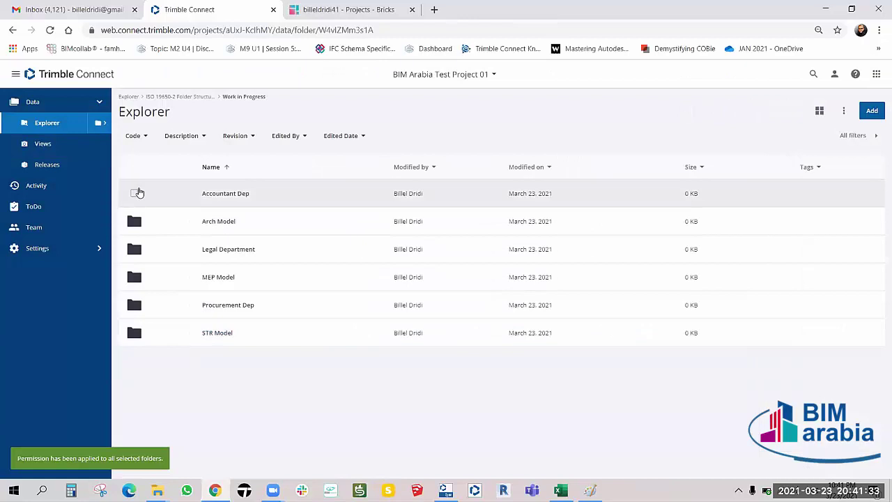
Step: Check the Accountant Dep folder's permissions and close them unchanged
left_click(135, 193)
left_click(776, 178)
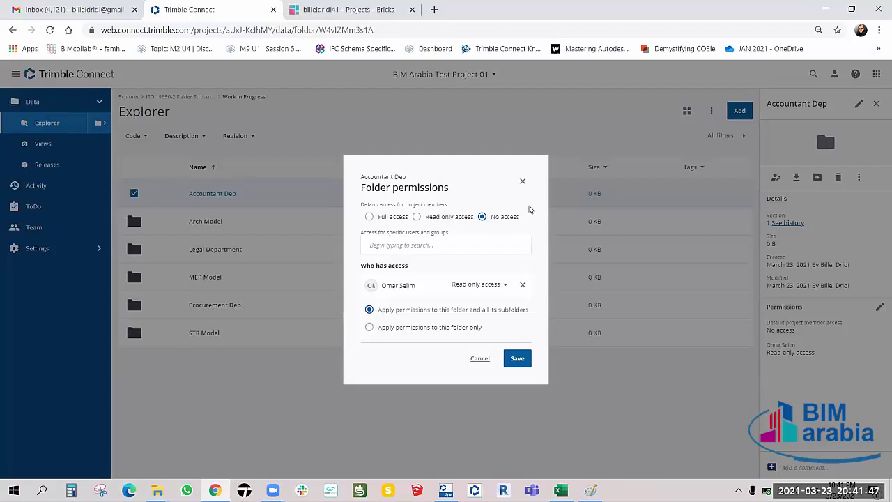
left_click(523, 181)
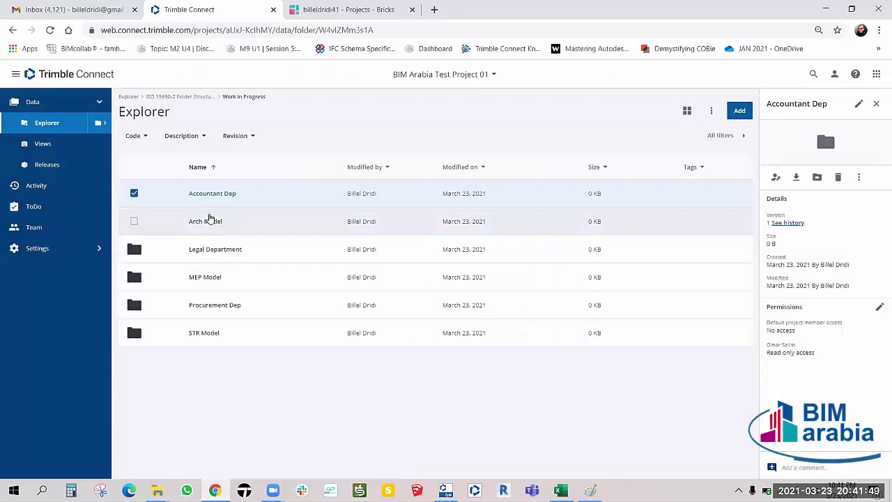
left_click(136, 195)
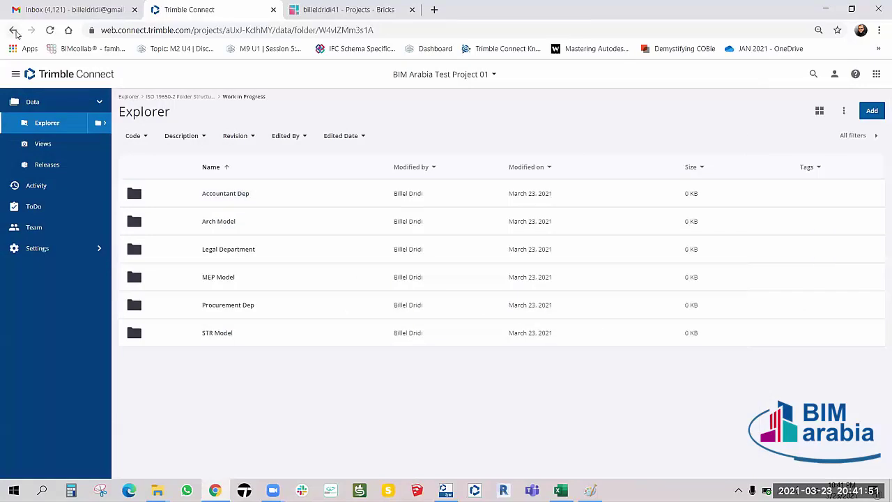
Step: Back at the project root, save the ISO 19650-2 Folder Structure permissions for this folder only
left_click(14, 31)
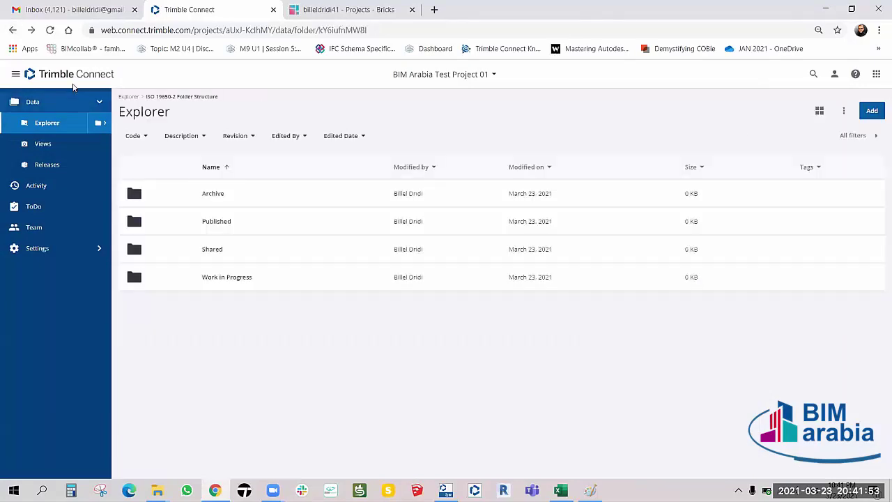
left_click(12, 32)
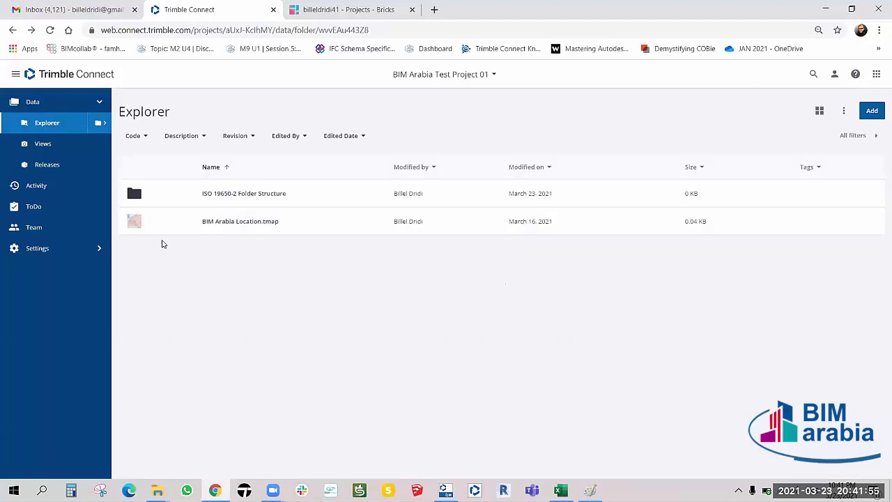
left_click(135, 194)
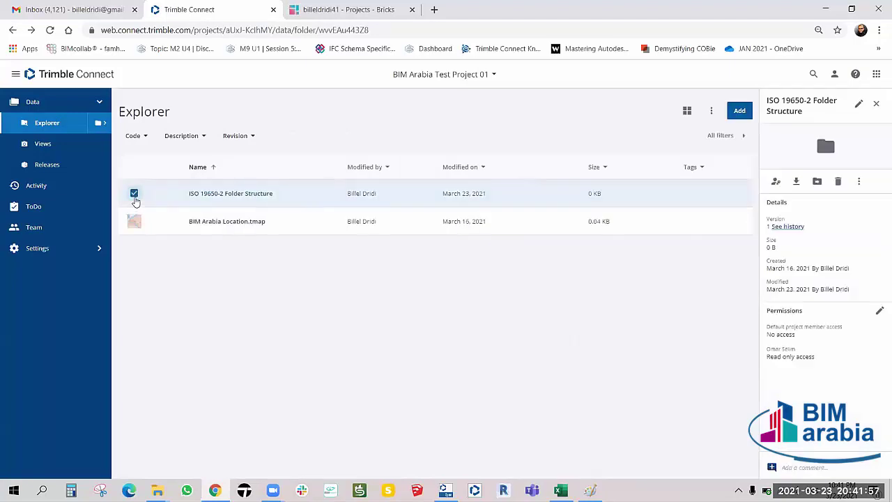
left_click(776, 182)
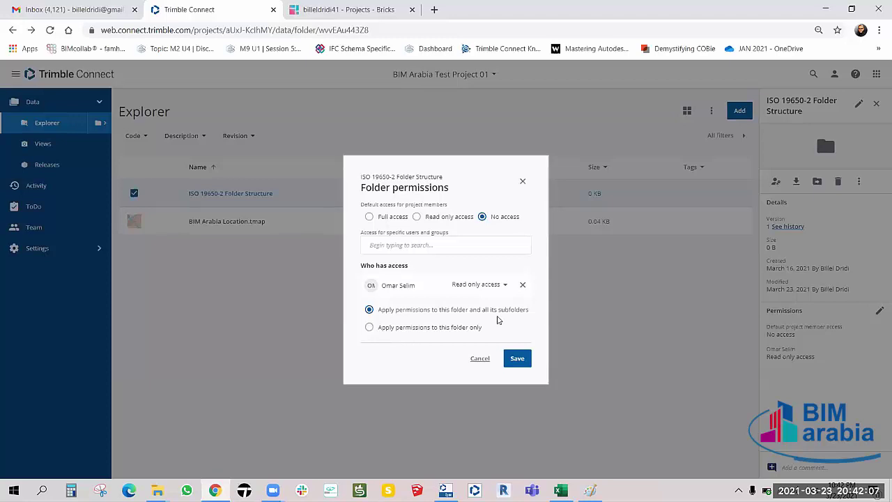
left_click(369, 326)
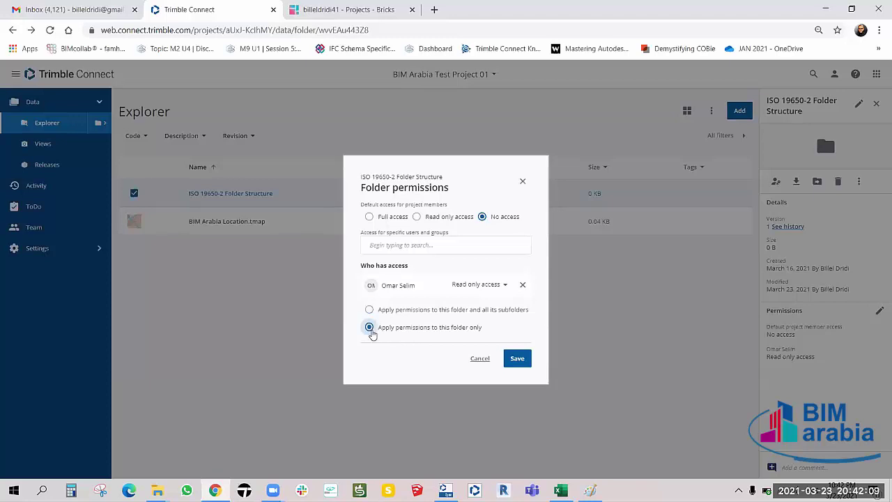
left_click(515, 357)
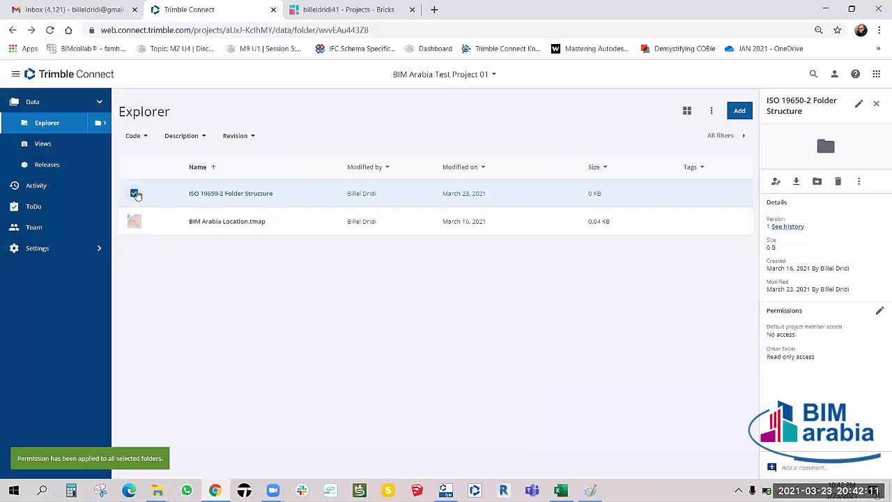
Step: Review the Archive folder's permissions without changes, then return to the project's top-level folders
left_click(233, 194)
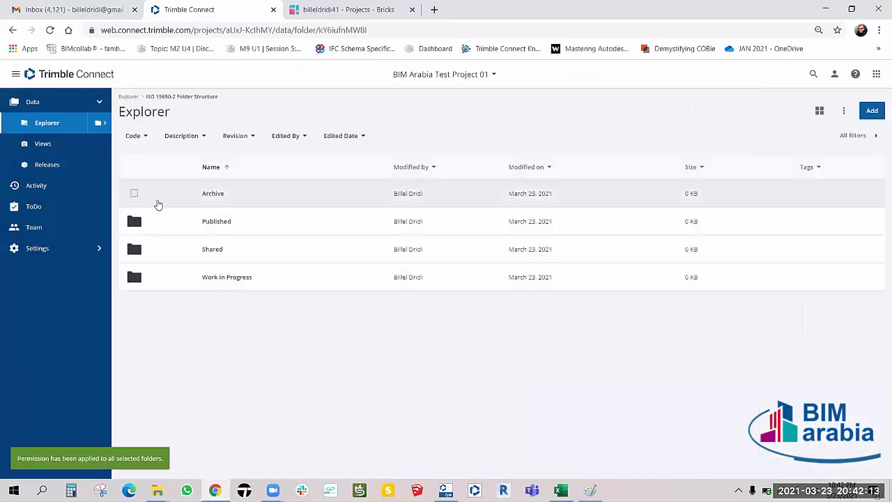
left_click(135, 194)
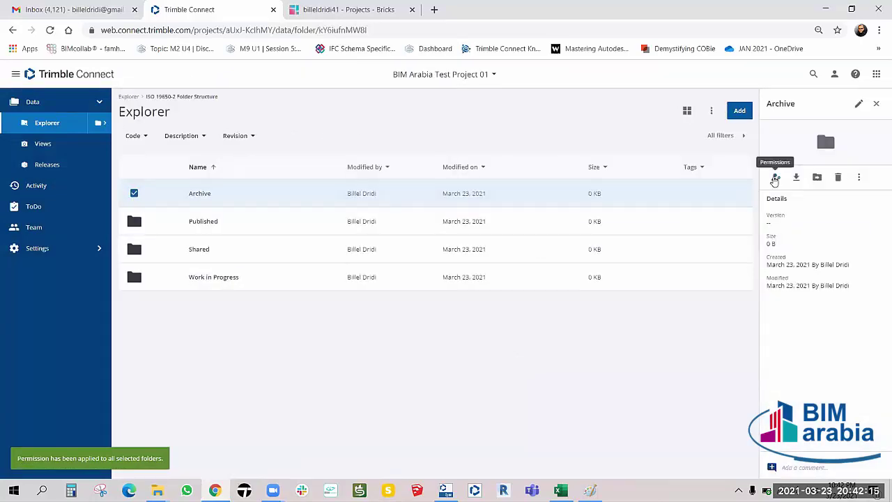
left_click(775, 178)
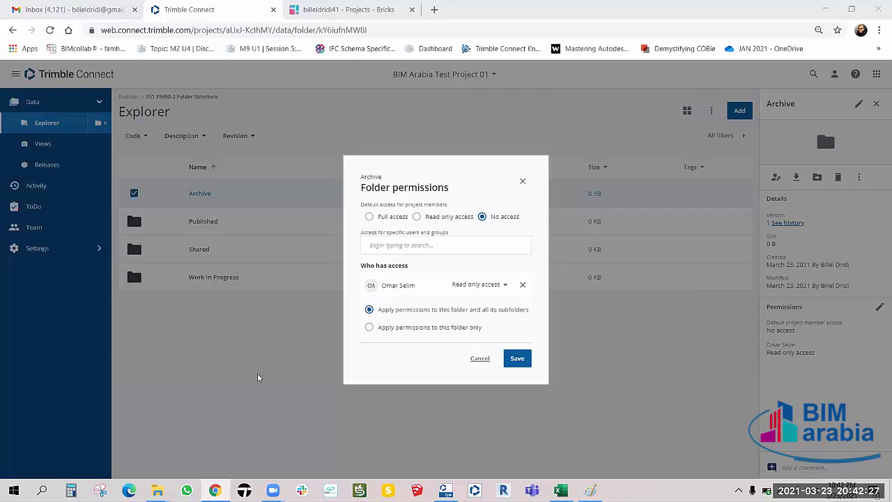
left_click(481, 359)
left_click(134, 193)
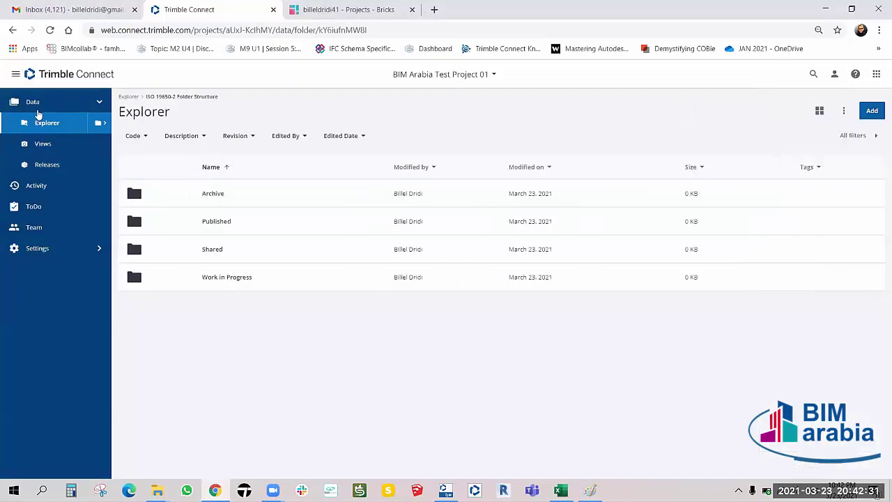
left_click(43, 124)
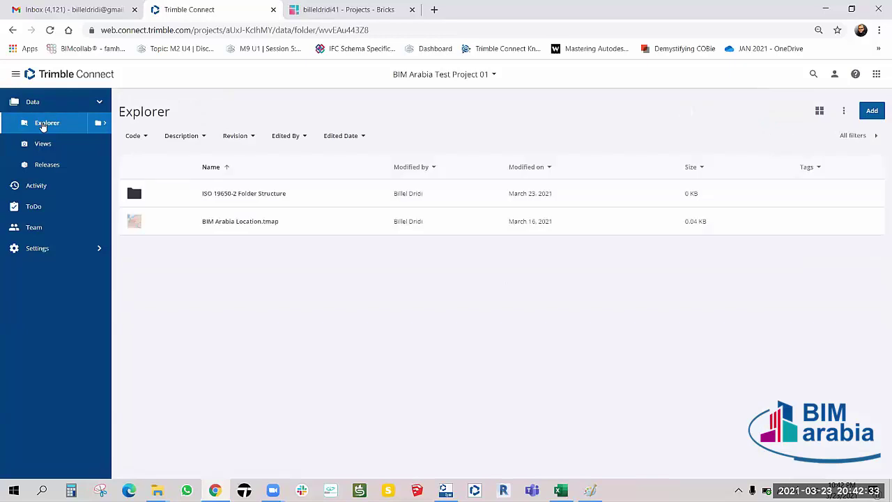
Step: Save the member's Read only access on ISO 19650-2 Folder Structure for all subfolders, then open it
left_click(133, 193)
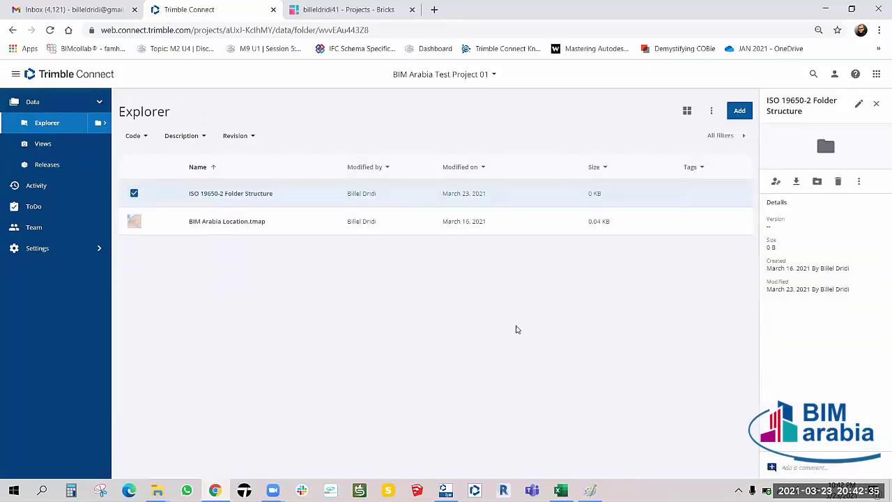
left_click(776, 181)
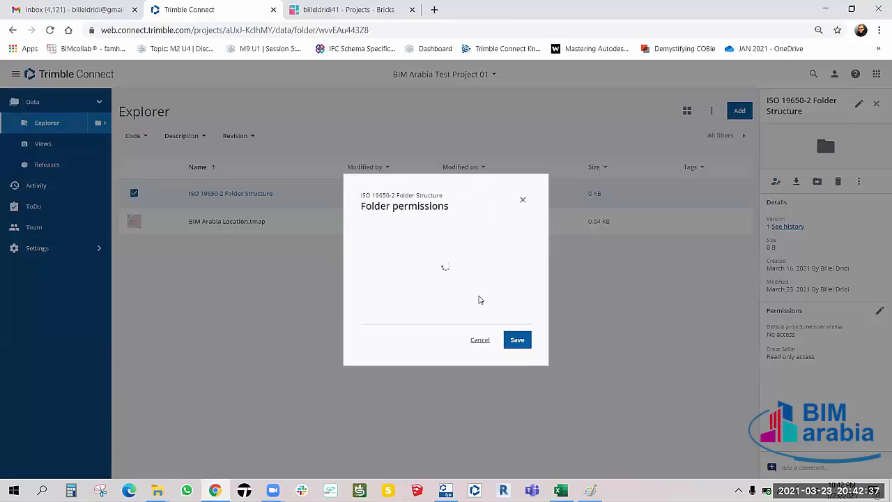
left_click(506, 285)
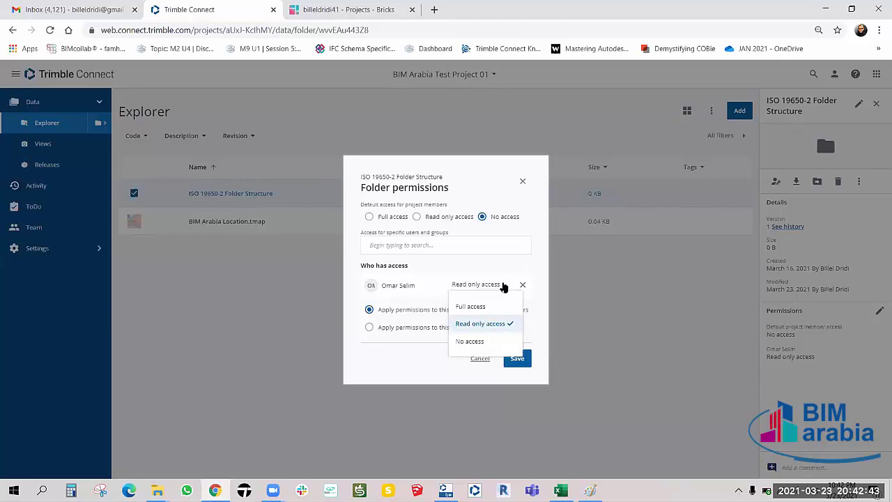
left_click(510, 324)
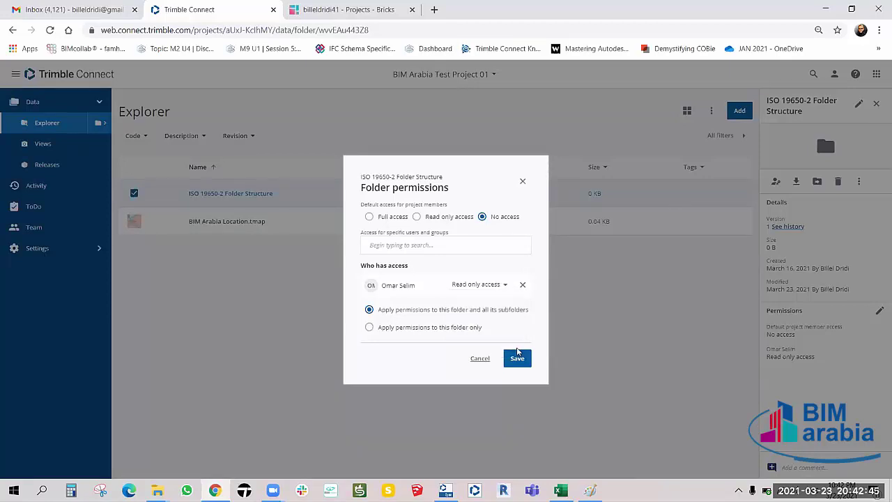
left_click(516, 358)
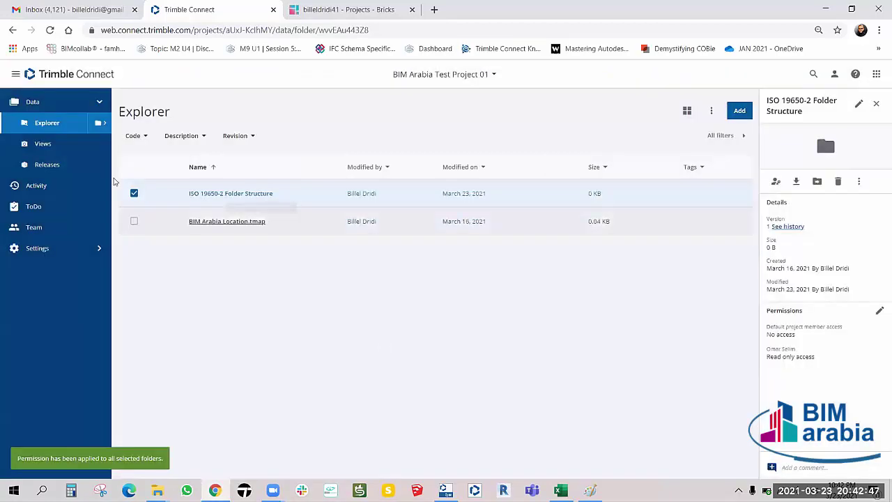
left_click(215, 195)
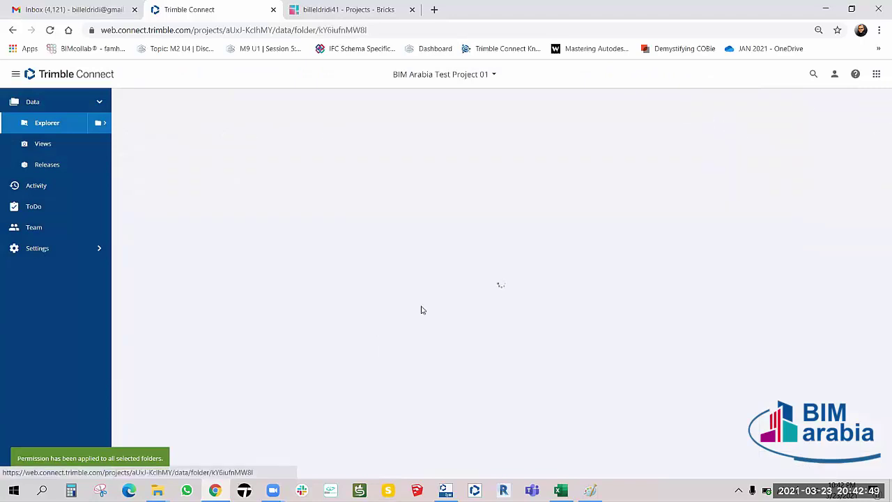
left_click(135, 195)
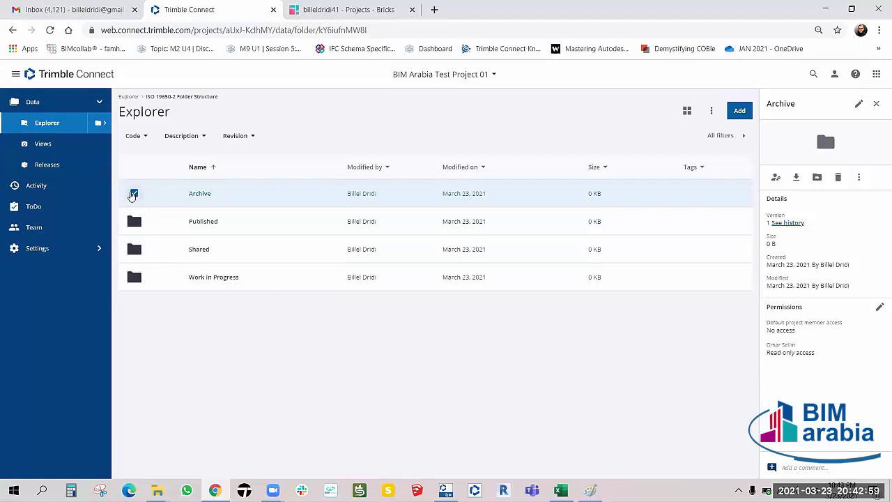
Step: Return to the project's top-level folders and select the ISO 19650-2 Folder Structure folder
left_click(133, 195)
left_click(49, 125)
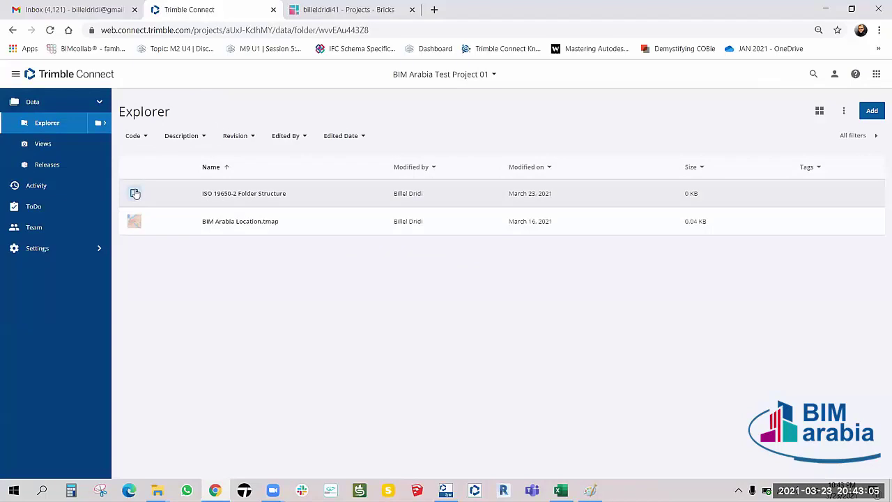
left_click(134, 193)
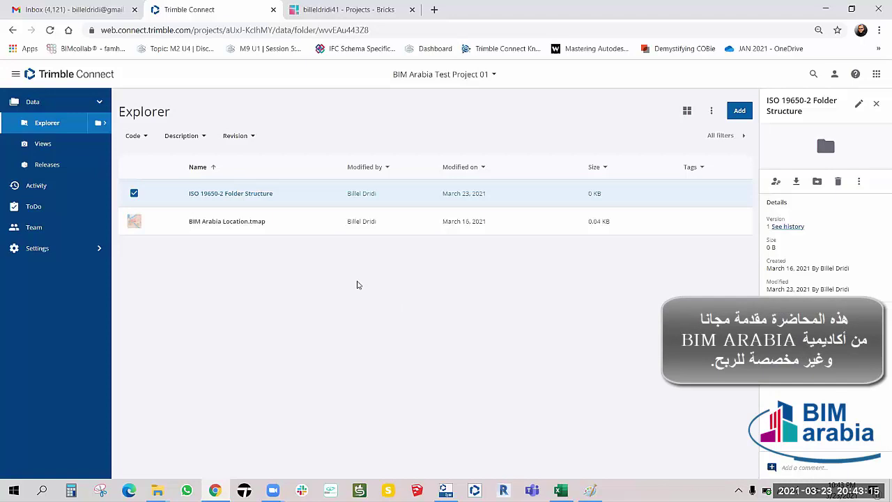
Step: Resave the member as Read only, applied to this folder only, then open the folder
left_click(776, 181)
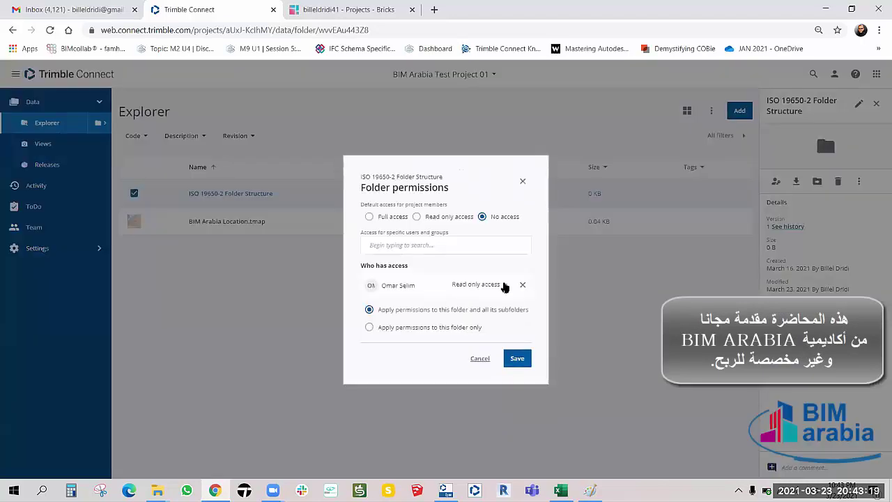
left_click(505, 284)
left_click(478, 310)
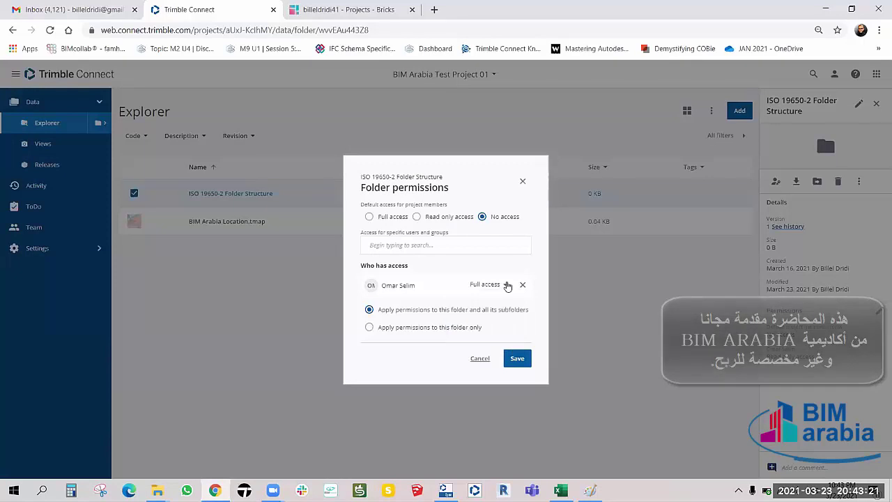
left_click(508, 284)
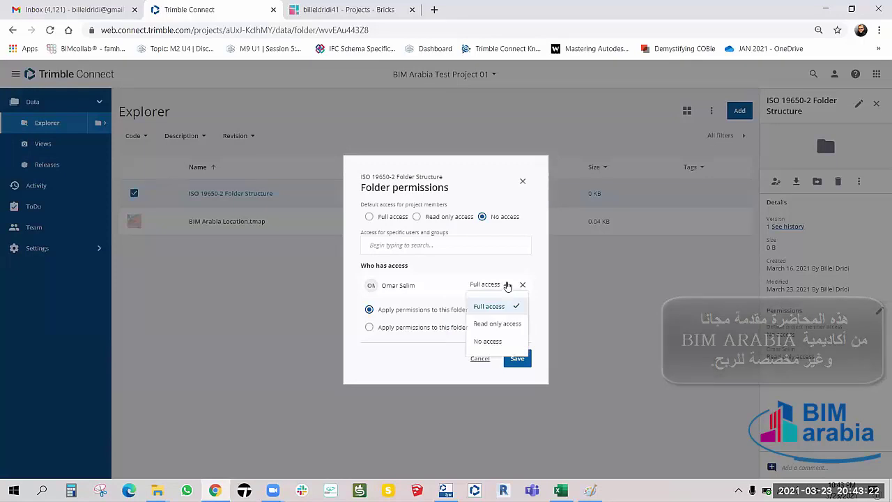
left_click(500, 324)
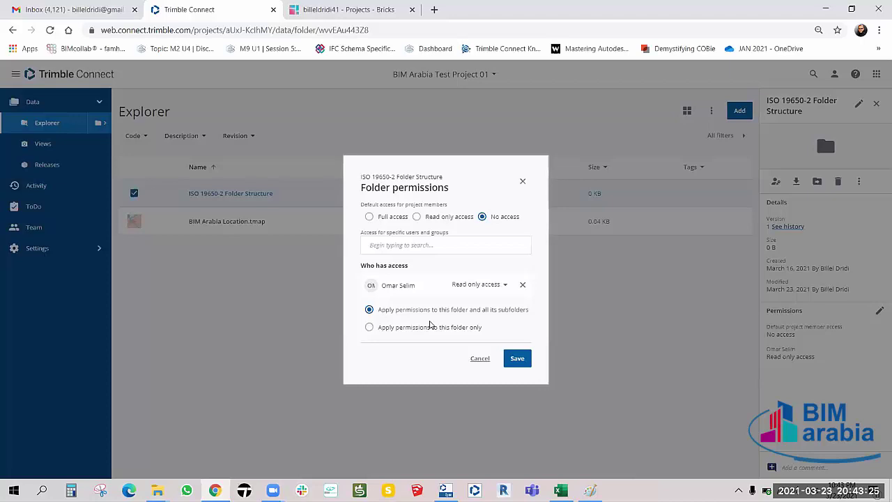
left_click(370, 328)
left_click(517, 358)
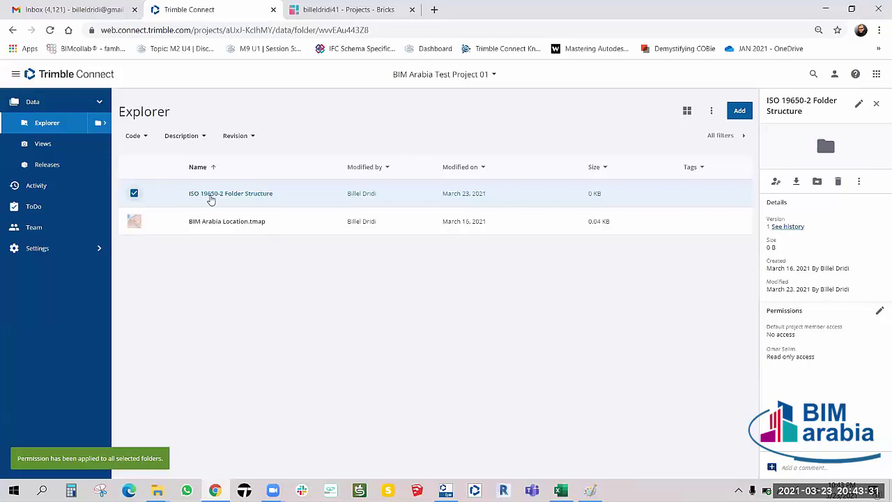
left_click(213, 195)
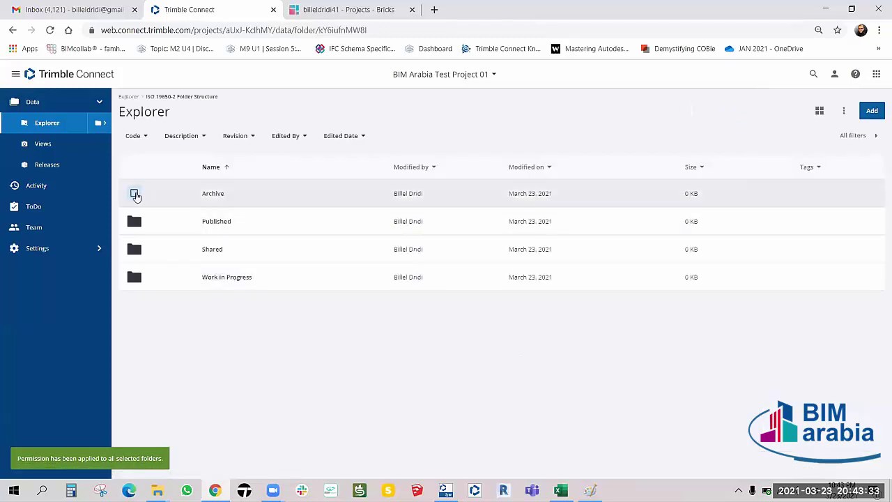
Step: In Work in Progress, give the member Full access to STR Model, applied to this folder only
left_click(134, 194)
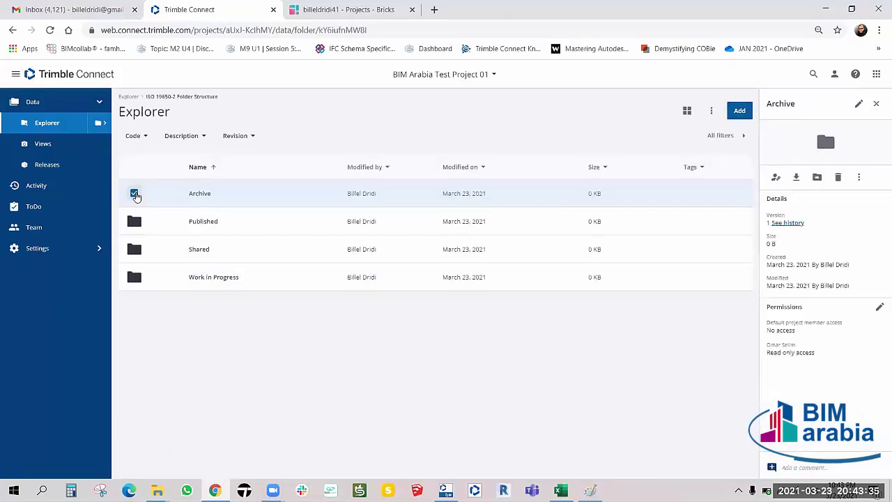
left_click(134, 194)
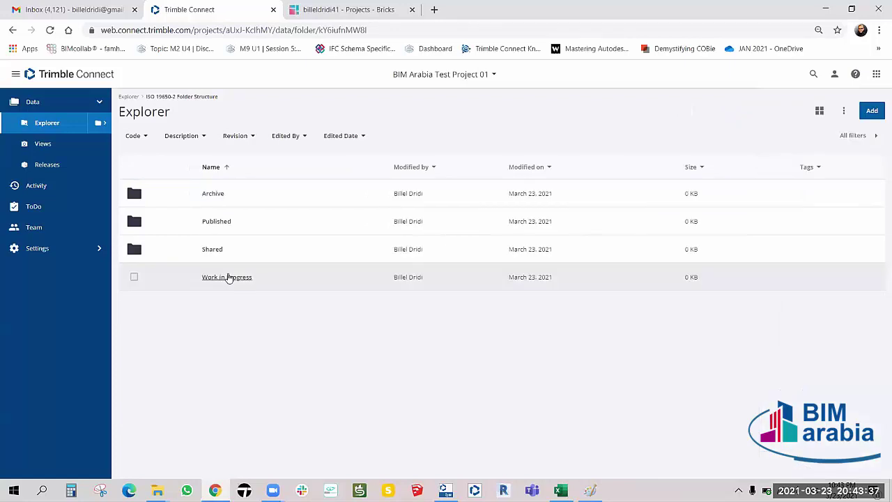
left_click(228, 277)
left_click(135, 334)
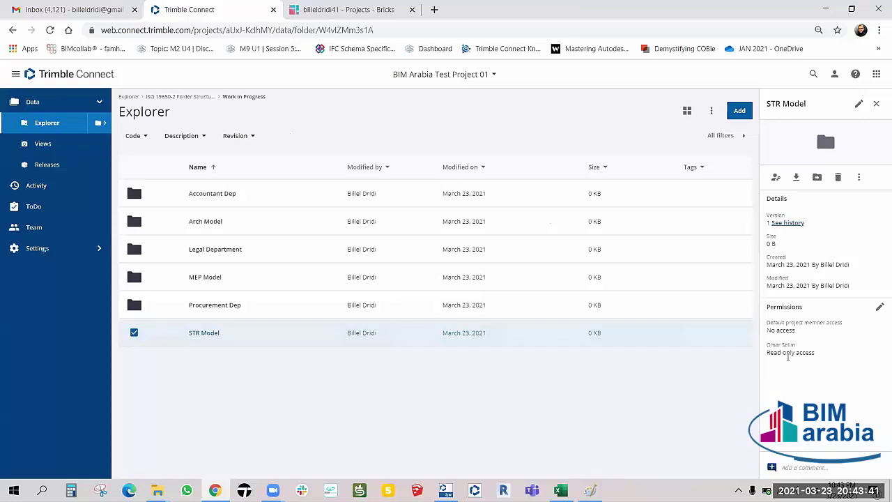
left_click(776, 177)
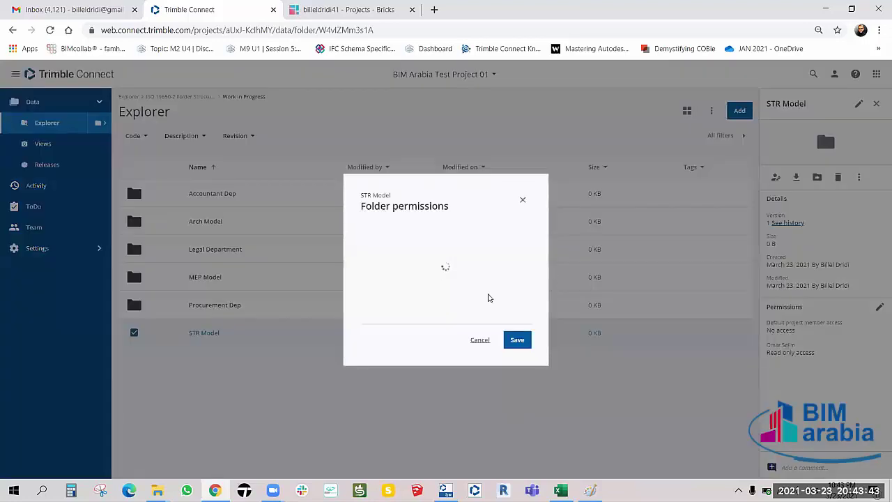
left_click(507, 290)
left_click(480, 308)
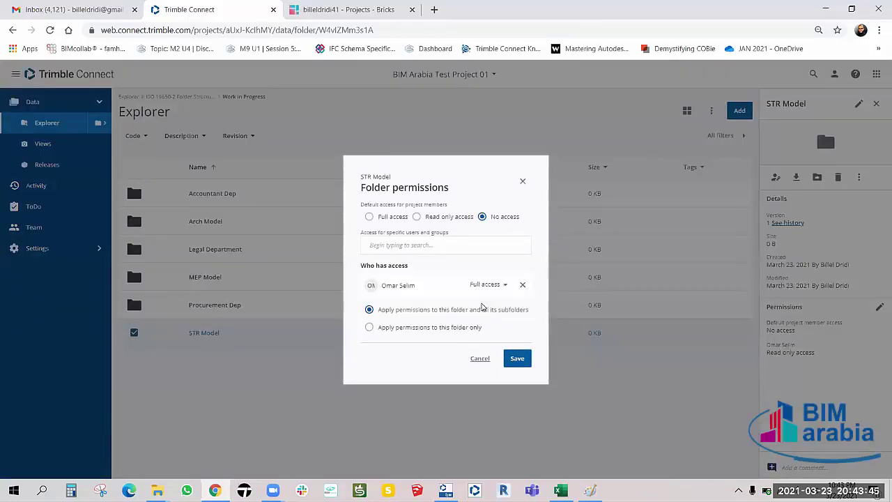
left_click(370, 328)
left_click(518, 359)
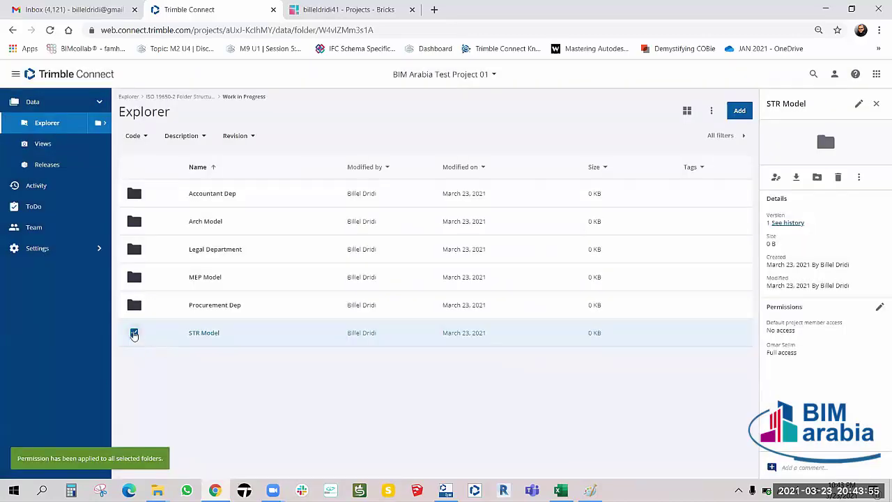
left_click(134, 333)
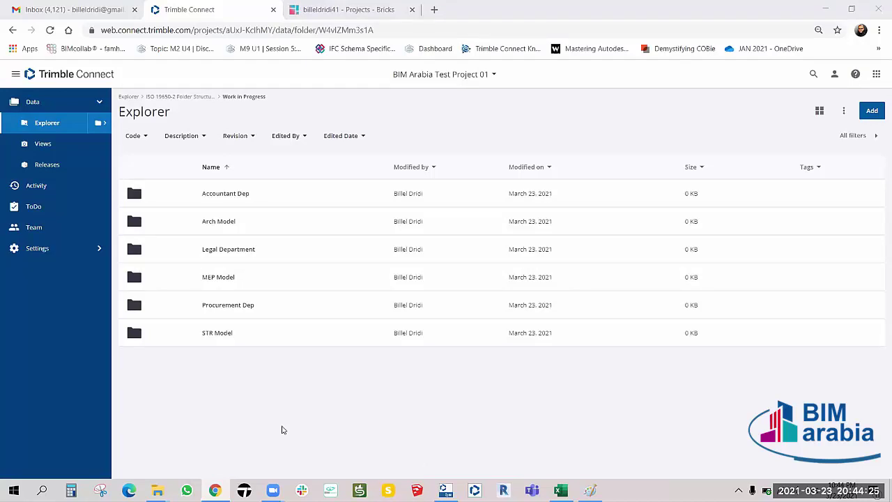
Step: Return to the project root and select the ISO 19650-2 Folder Structure folder to view its permissions
left_click(44, 124)
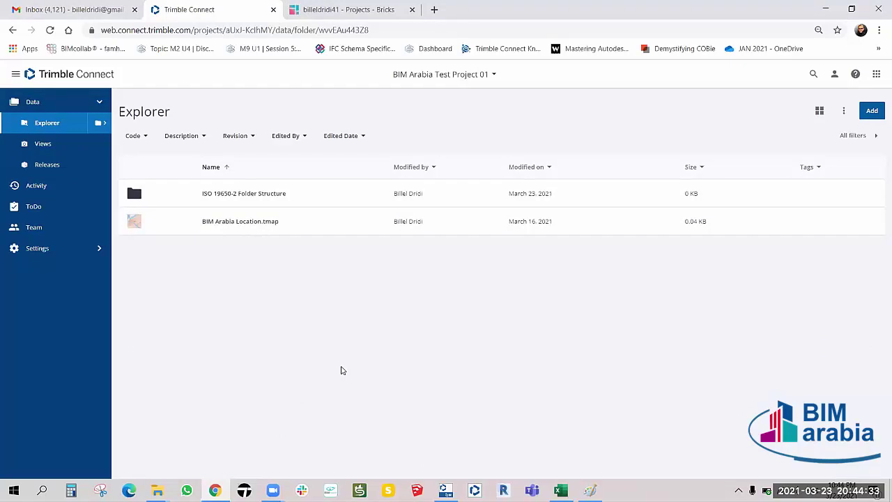
left_click(145, 140)
left_click(153, 143)
left_click(134, 193)
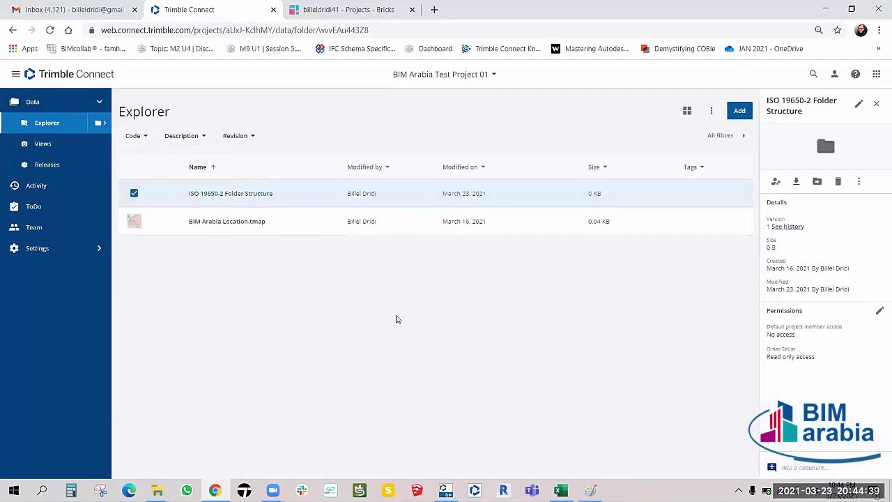
left_click(134, 193)
left_click(134, 193)
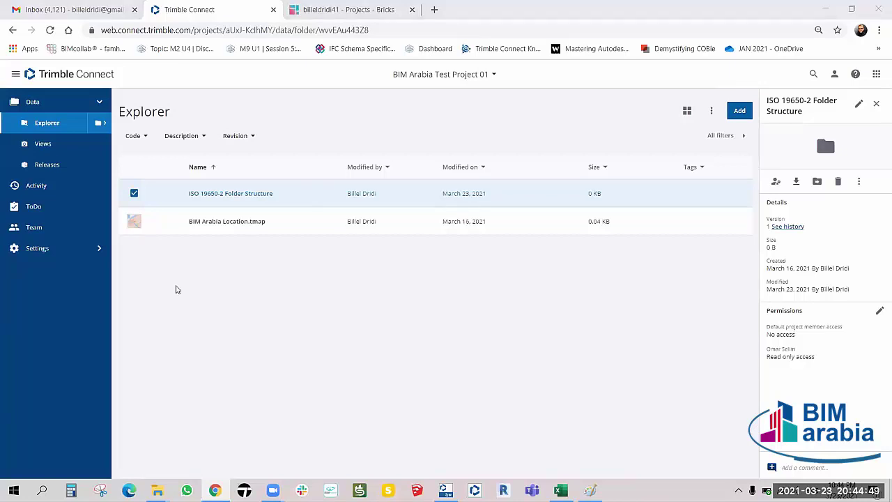
left_click(134, 195)
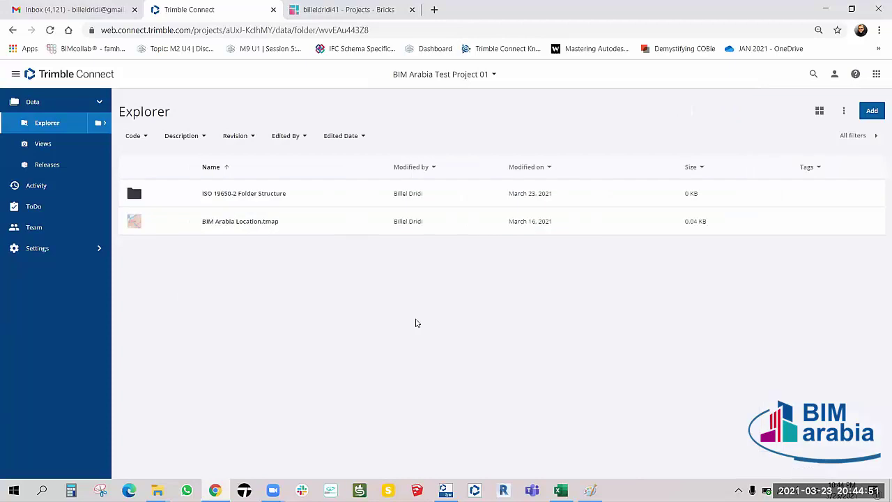
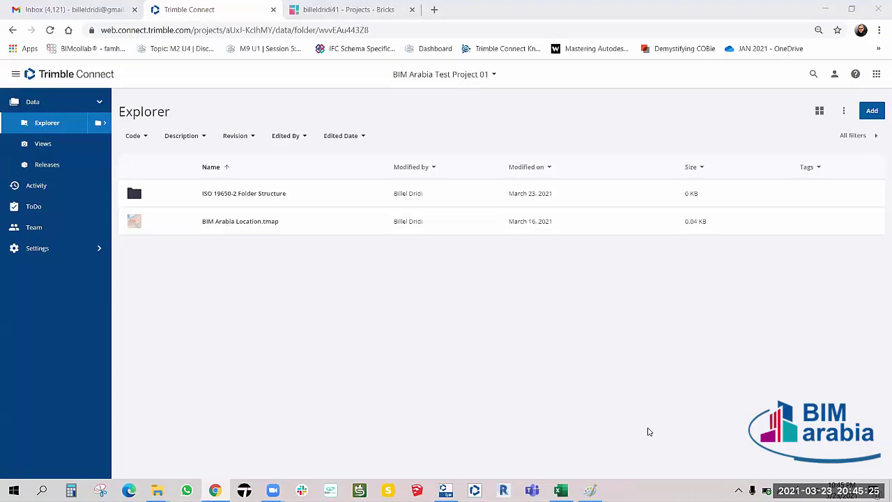
Step: Set the member to No access on ISO 19650-2 Folder Structure and all subfolders, then open it
left_click(304, 332)
left_click(134, 193)
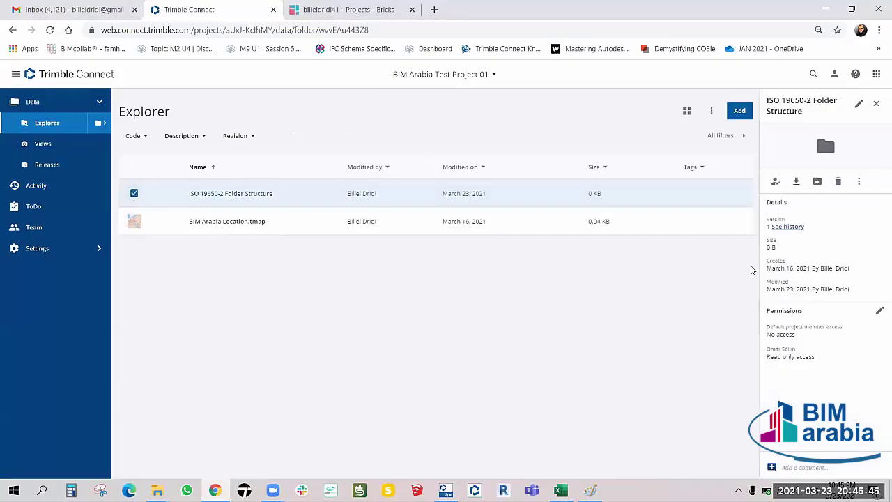
left_click(776, 183)
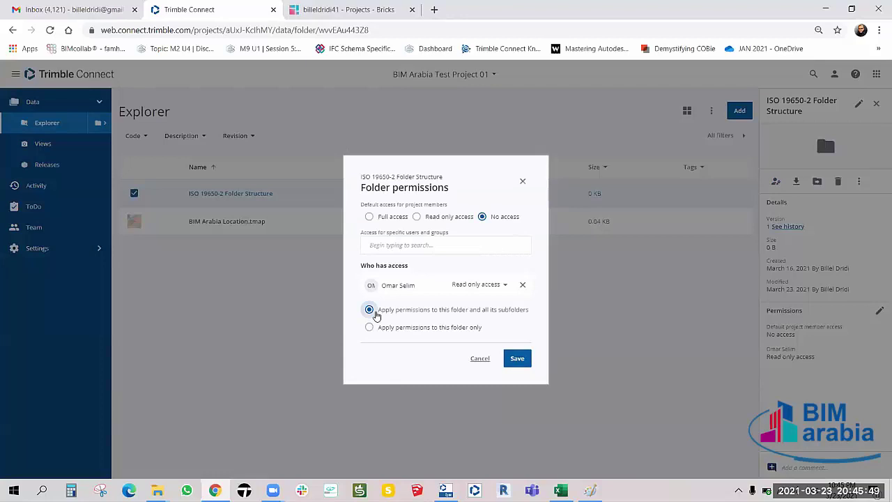
left_click(504, 287)
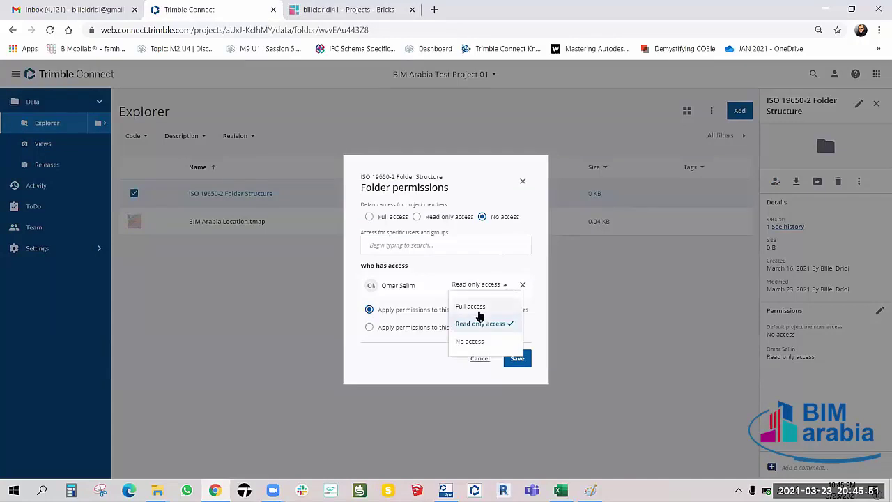
left_click(471, 340)
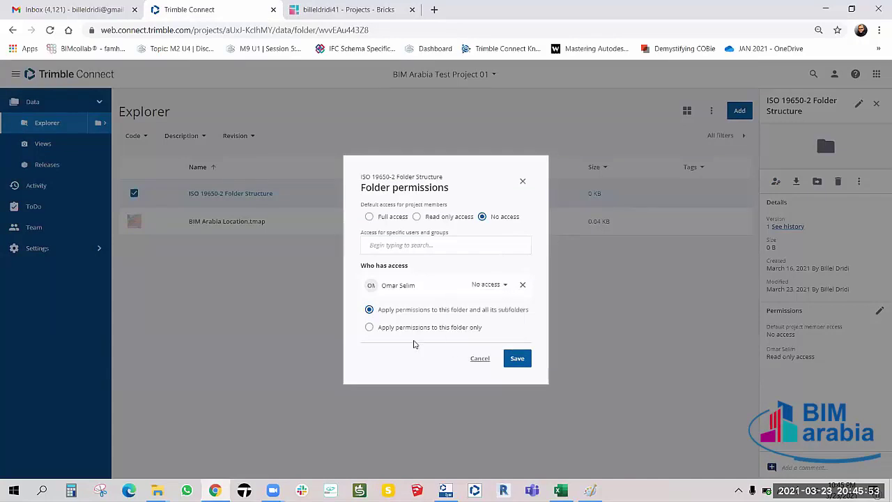
left_click(517, 359)
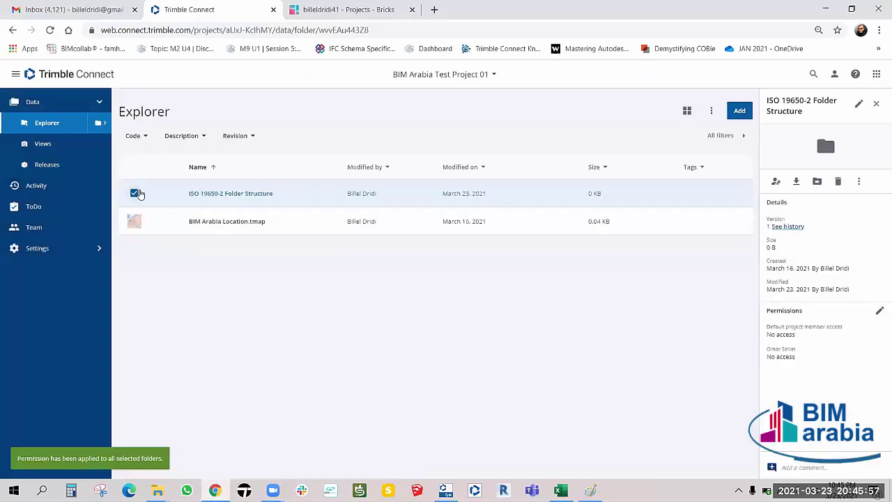
left_click(136, 193)
left_click(221, 196)
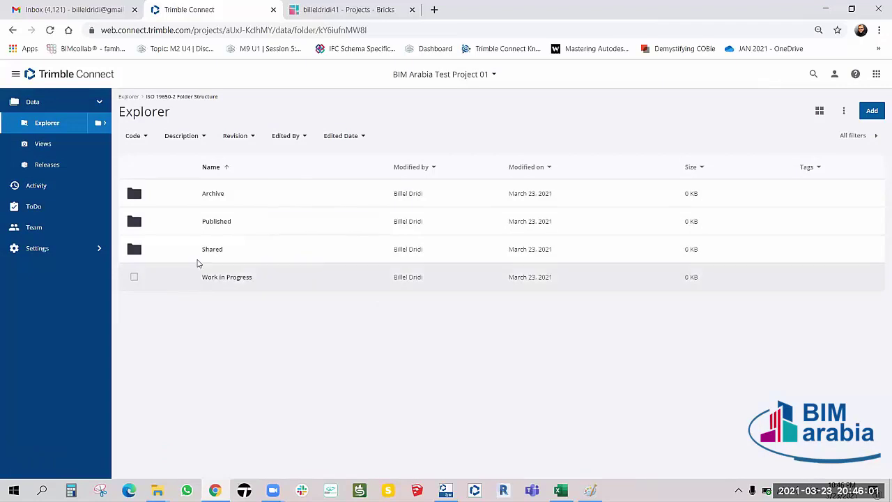
left_click(134, 193)
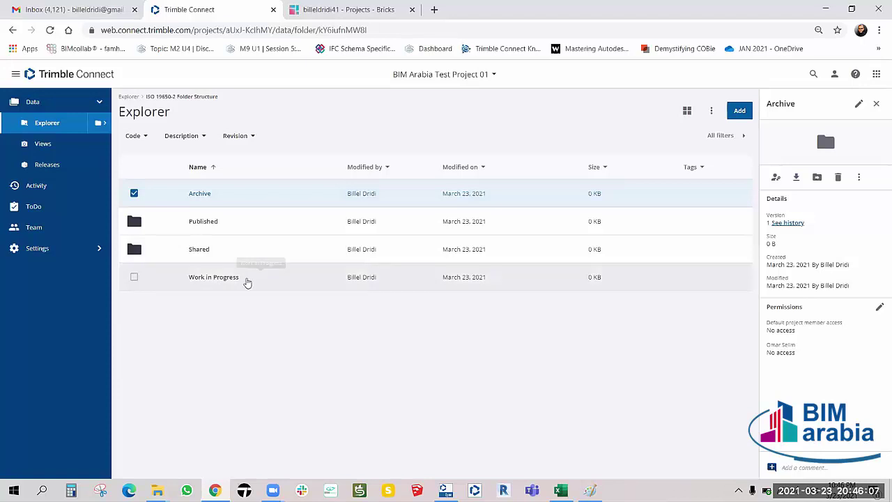
left_click(133, 194)
left_click(134, 277)
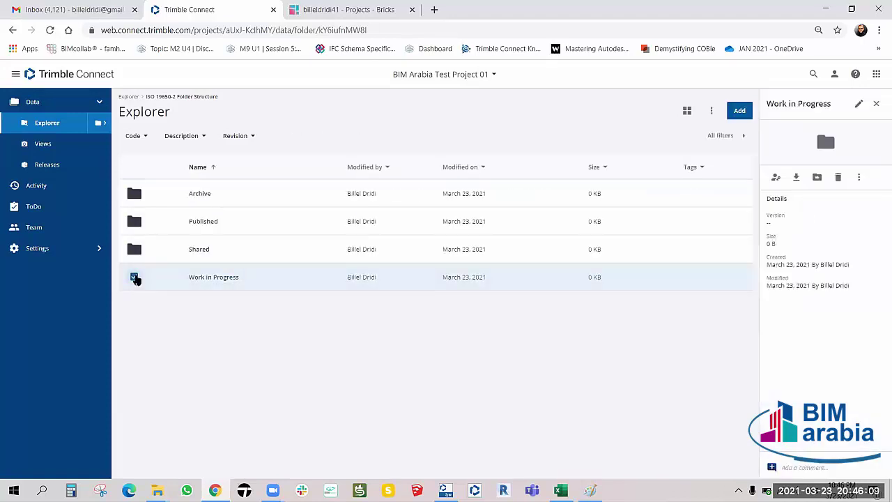
left_click(775, 178)
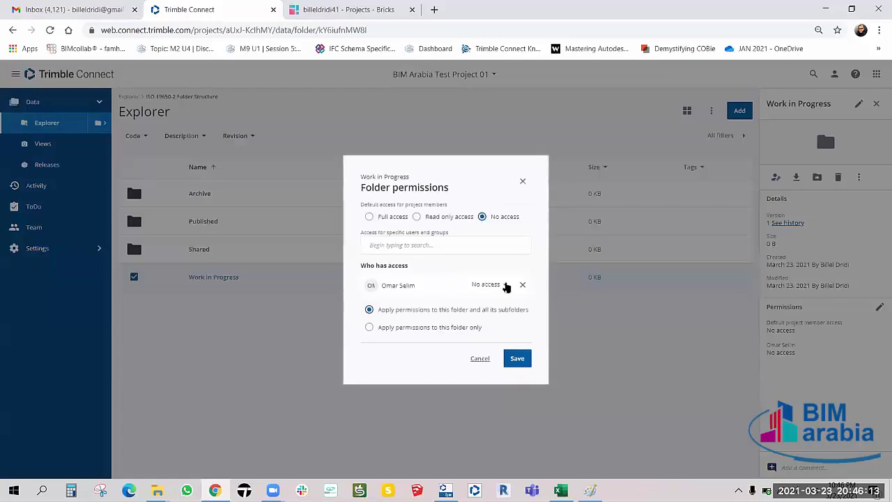
left_click(503, 285)
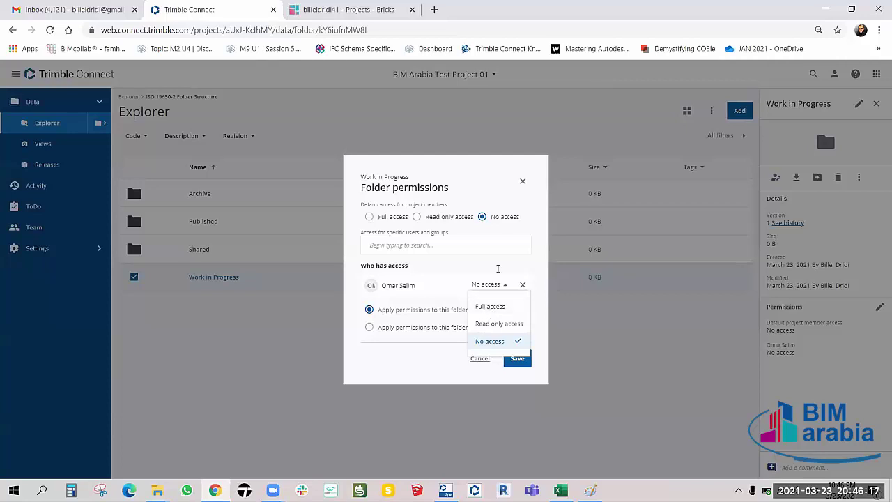
left_click(522, 181)
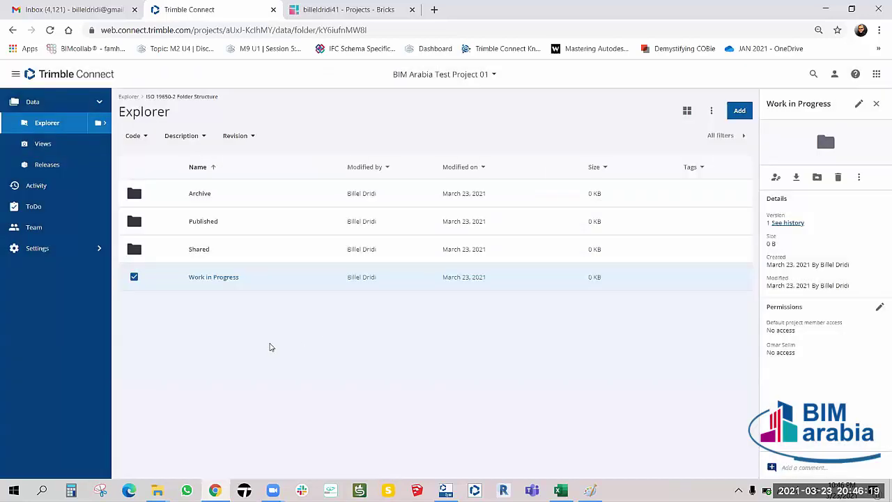
left_click(134, 278)
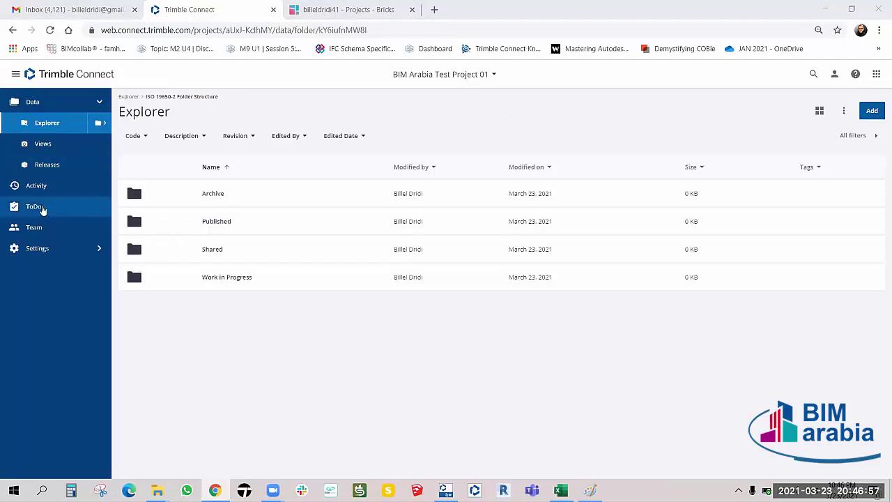
Step: Invite the pasted e-mail address to the project as a User in the Procurement department group
left_click(42, 229)
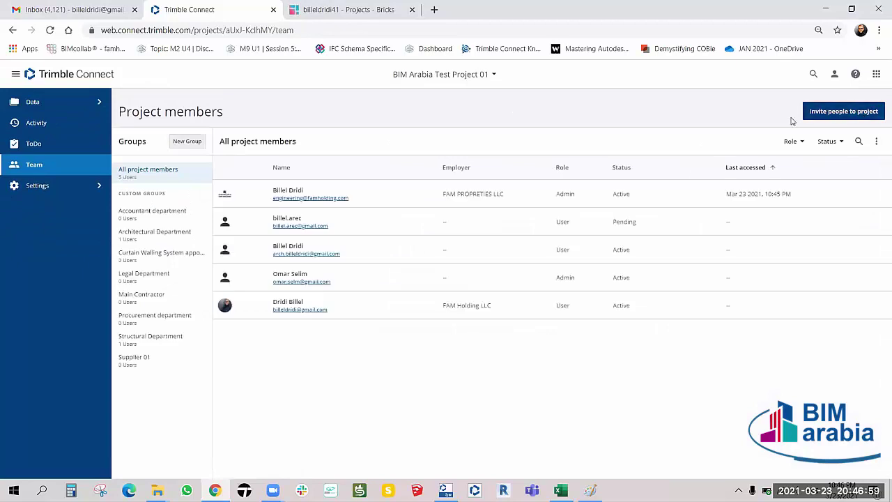
left_click(865, 119)
key("ctrl+v")
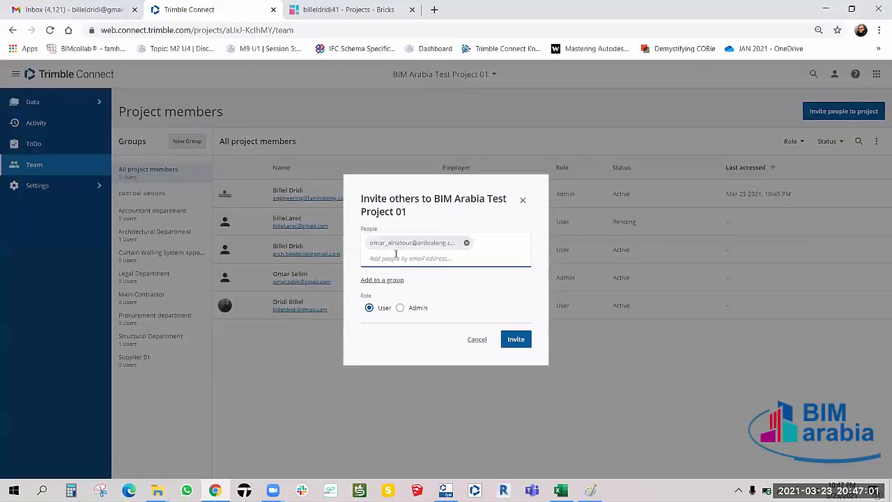
left_click(383, 281)
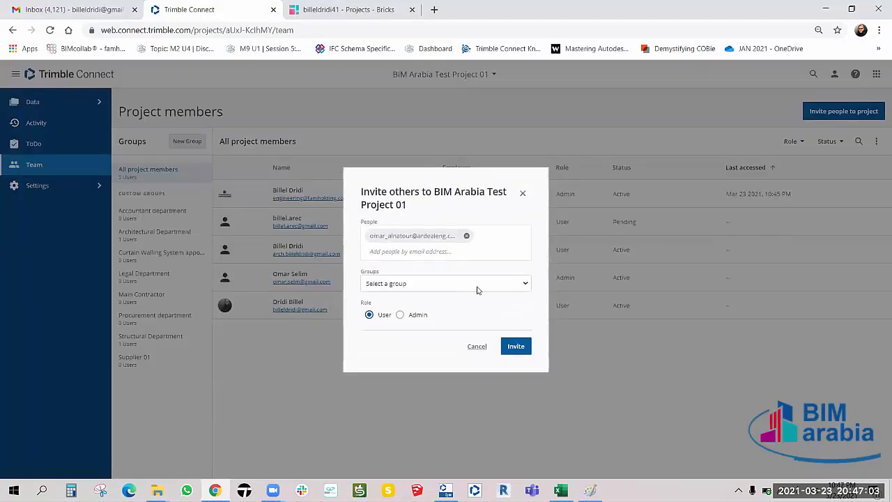
left_click(455, 291)
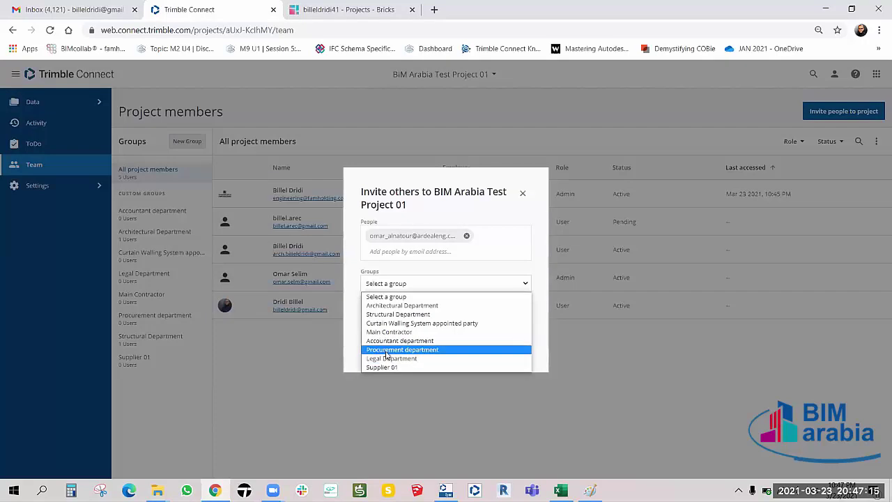
left_click(387, 354)
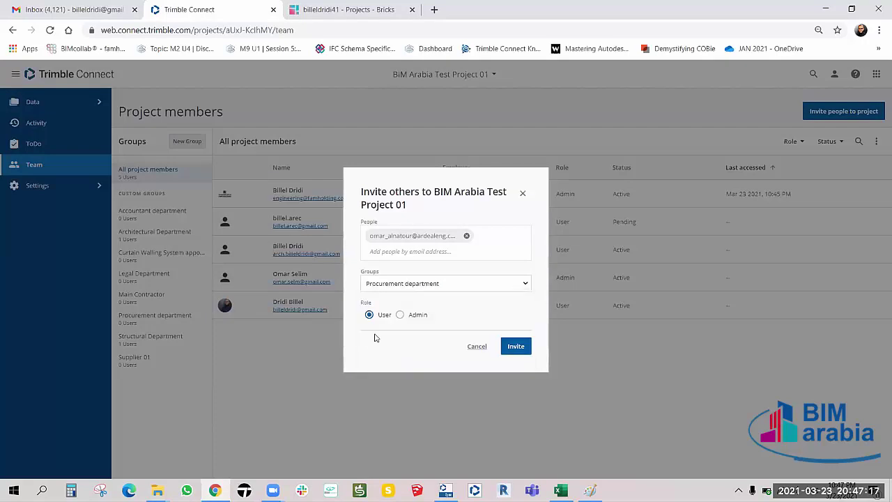
left_click(514, 345)
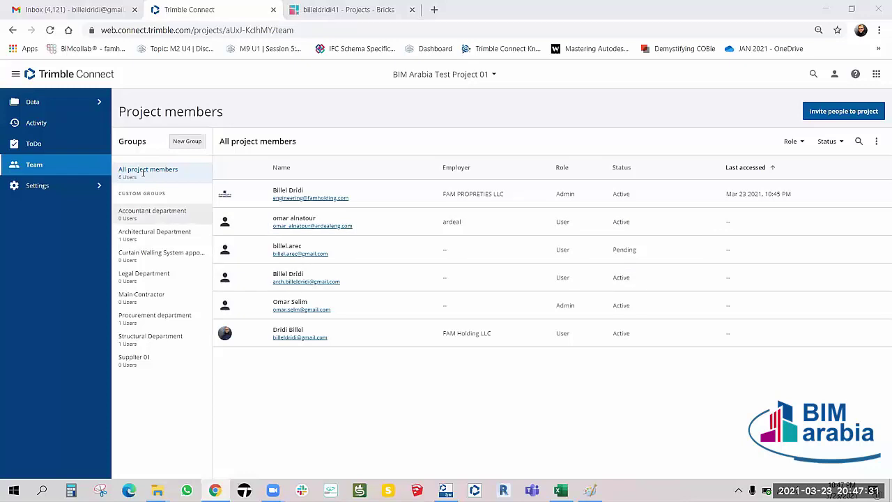
Step: Add the first searched member to the ISO 19650-2 Folder Structure permissions with Read only access
left_click(43, 102)
left_click(48, 123)
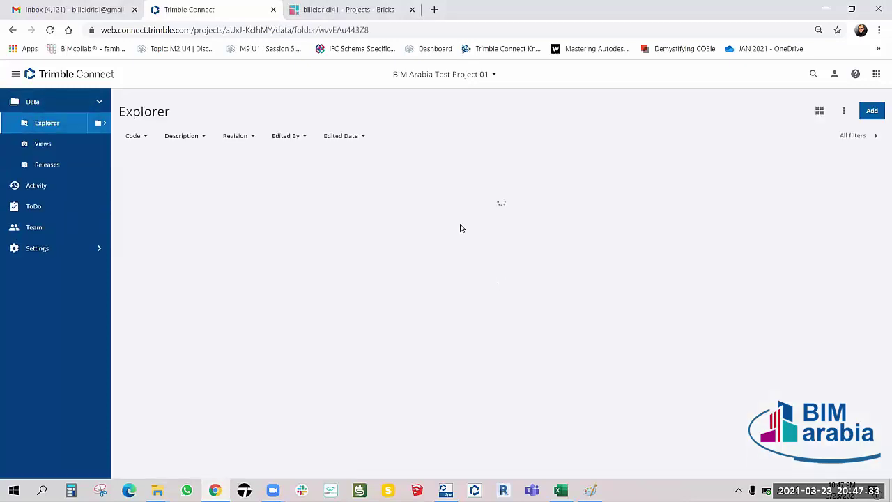
left_click(134, 193)
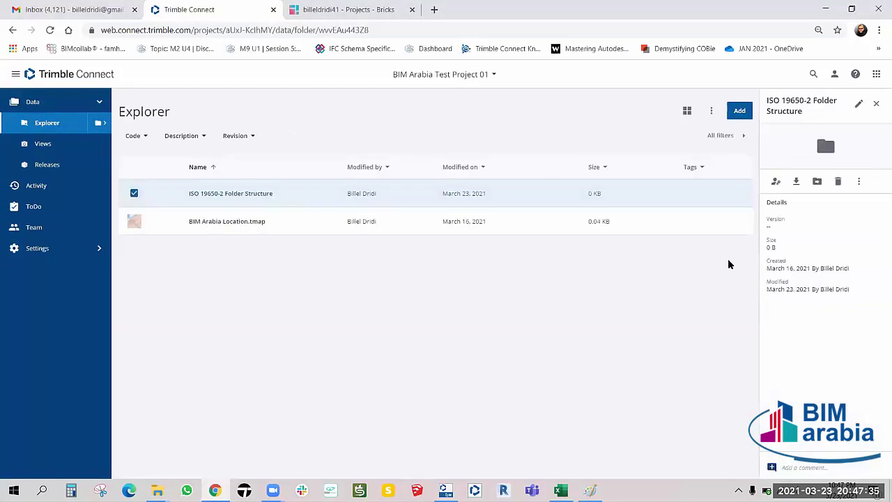
left_click(776, 181)
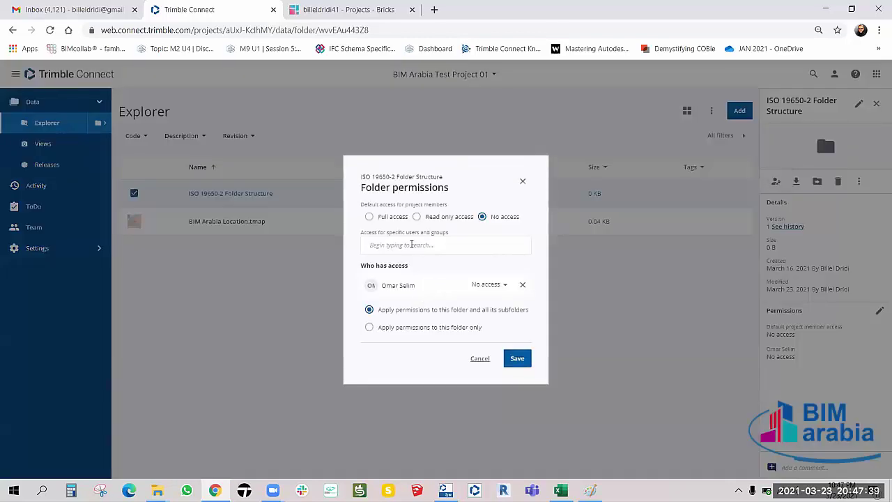
left_click(411, 244)
type("خةشق")
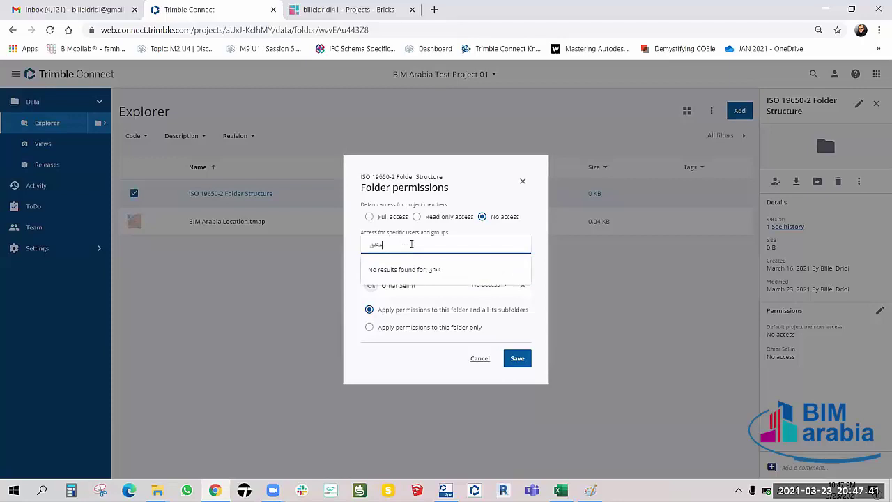
key("BackSpace")
key("BackSpace")
key("BackSpace")
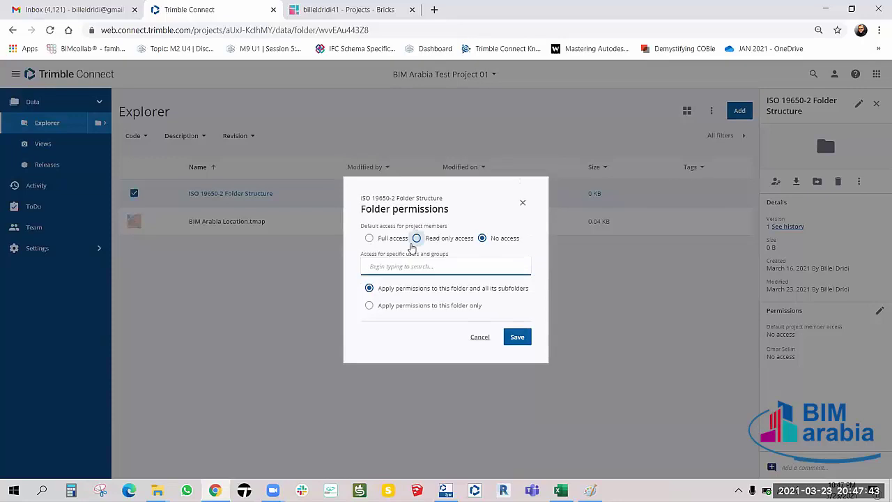
type("omar")
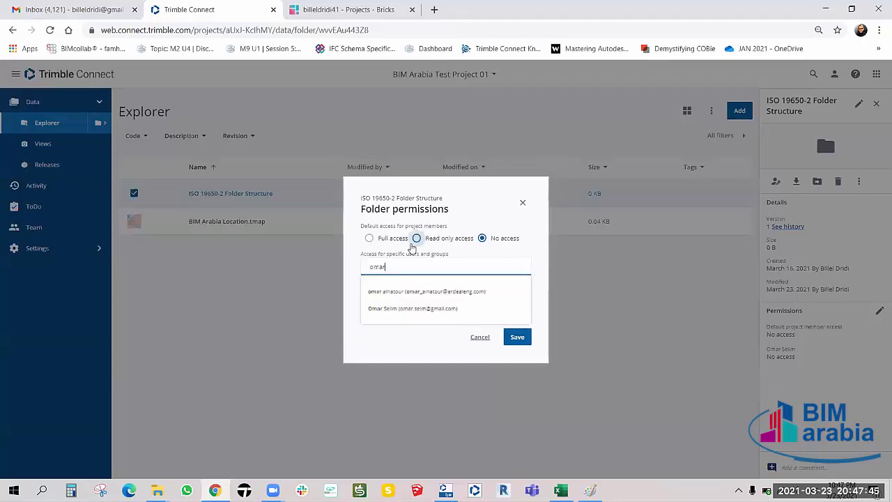
left_click(418, 291)
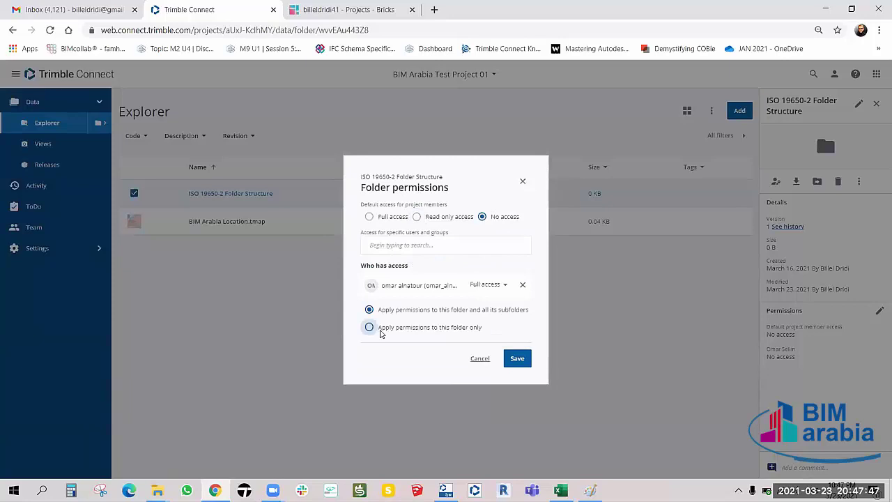
left_click(503, 286)
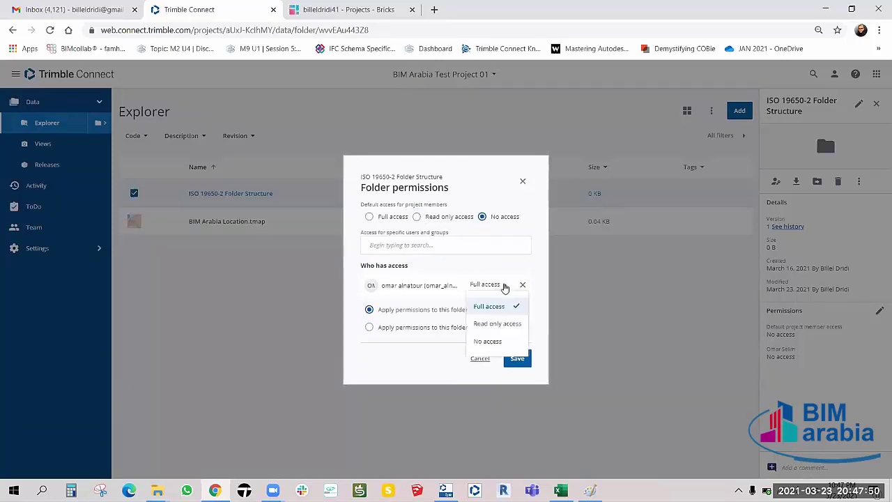
left_click(497, 324)
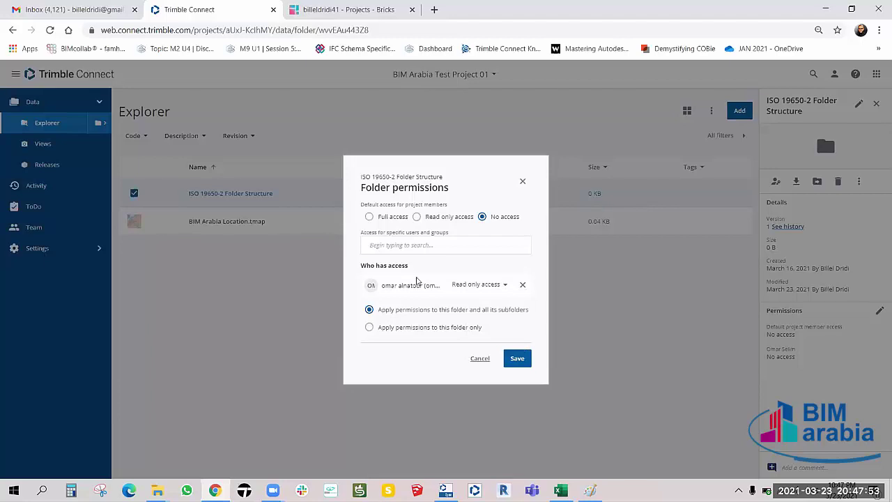
Step: Add a second member as Read only and save the permissions for this folder only
left_click(407, 244)
type("o")
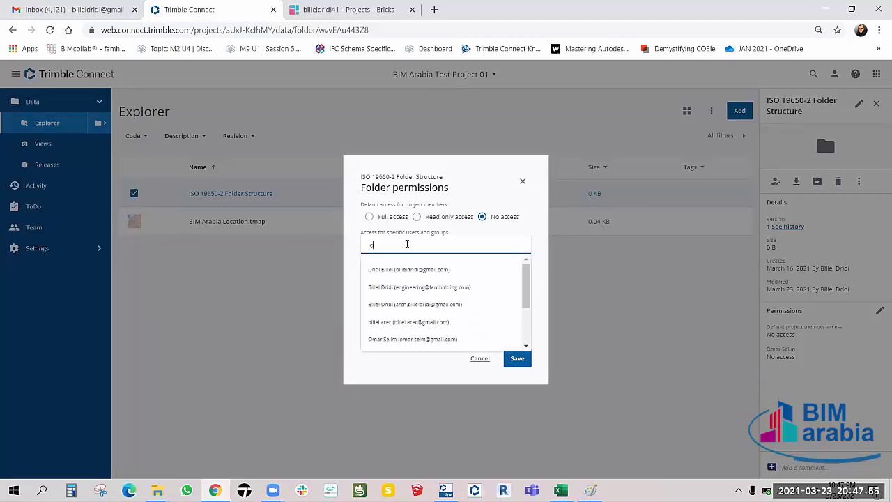
type("mar")
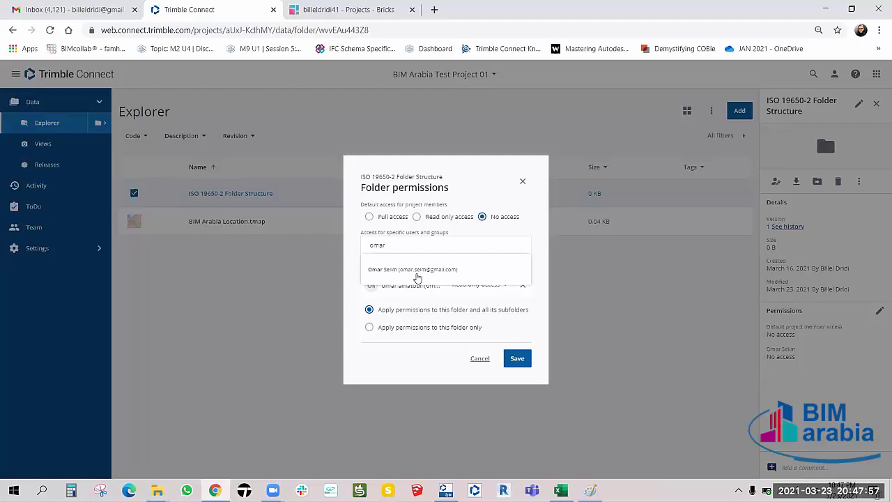
left_click(416, 271)
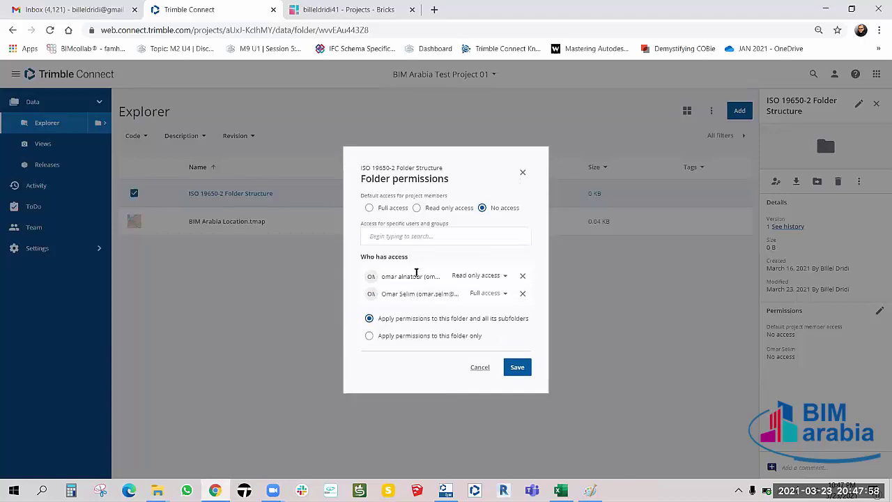
left_click(504, 293)
left_click(478, 332)
left_click(370, 336)
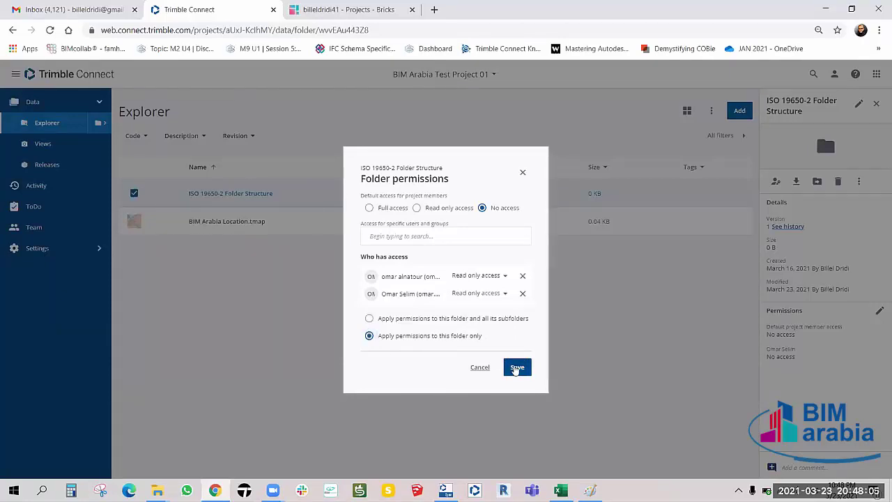
left_click(517, 367)
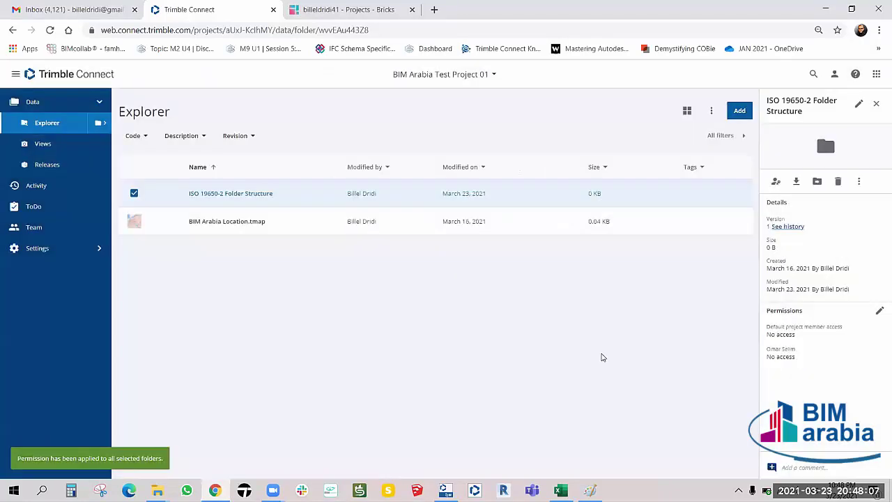
left_click(133, 193)
Step: Open ISO 19650-2 Folder Structure, check the Archive and Published folders, and select Work in Progress
left_click(220, 196)
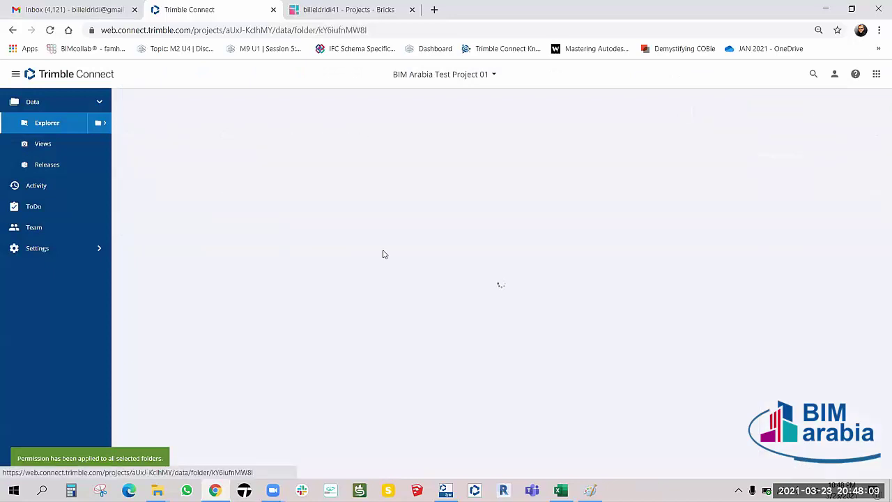
left_click(134, 277)
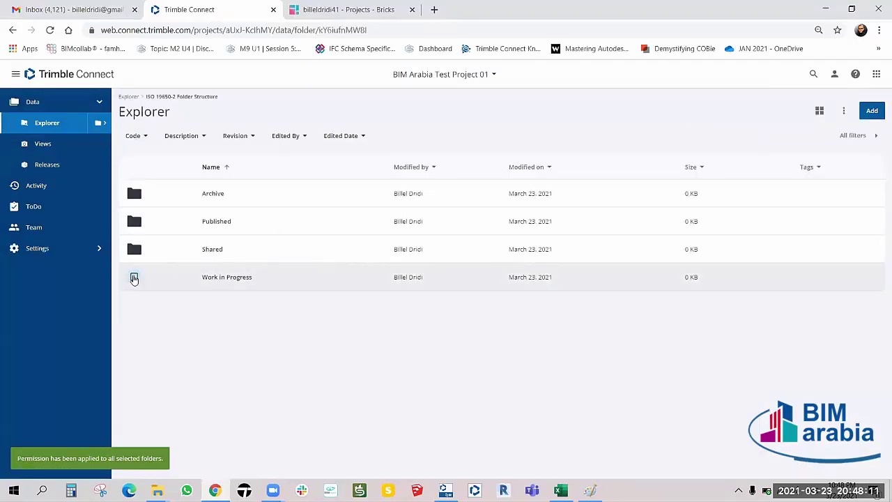
left_click(134, 278)
left_click(134, 193)
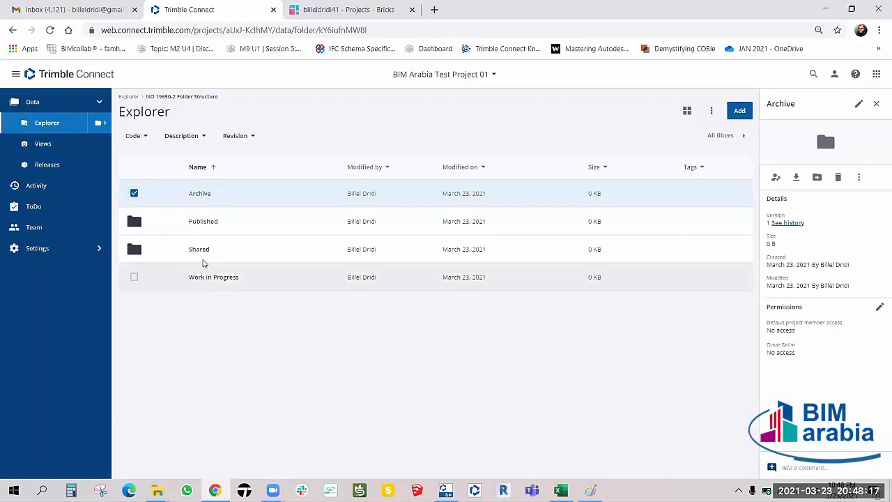
left_click(135, 194)
left_click(135, 222)
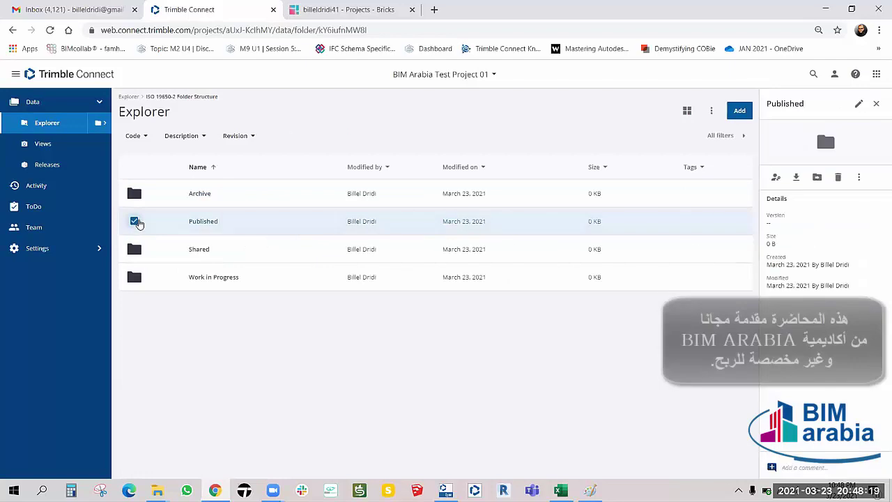
left_click(135, 222)
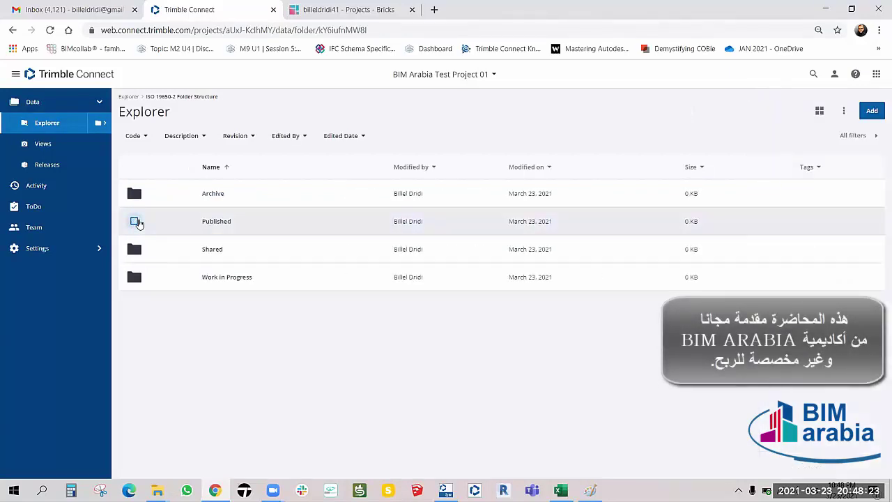
left_click(133, 277)
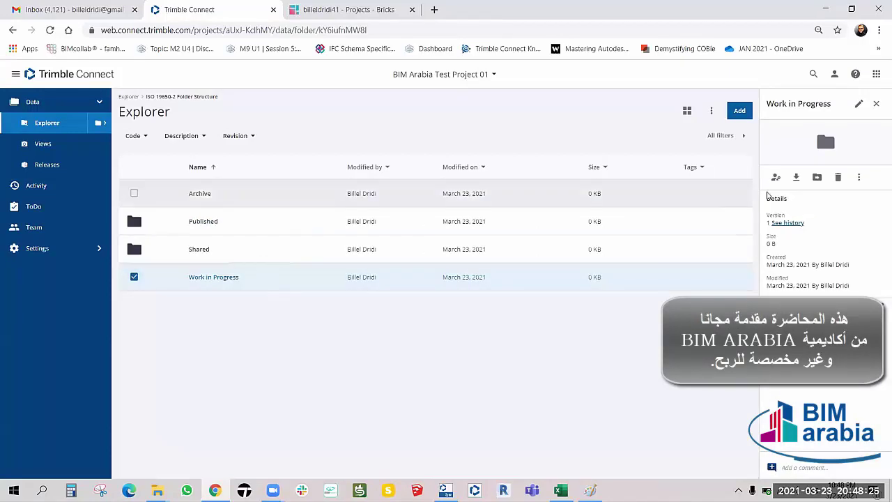
Step: Add a searched member to the Work in Progress folder's access list
left_click(776, 178)
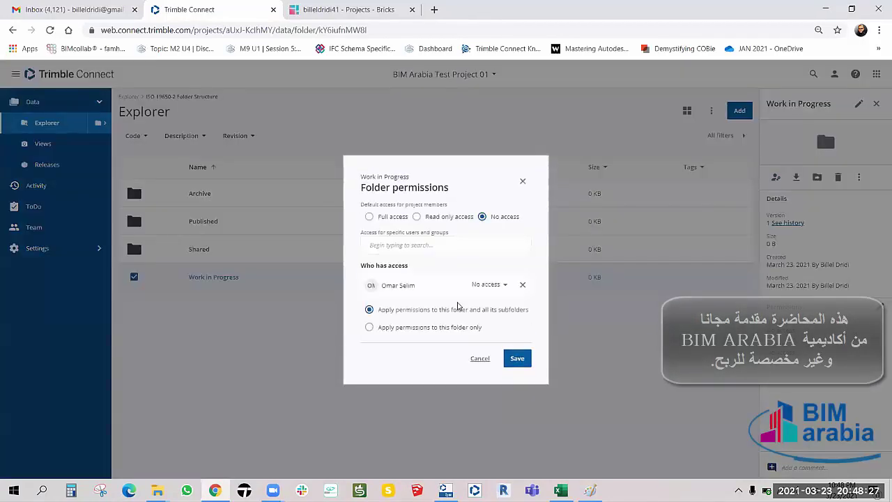
left_click(446, 246)
type("o")
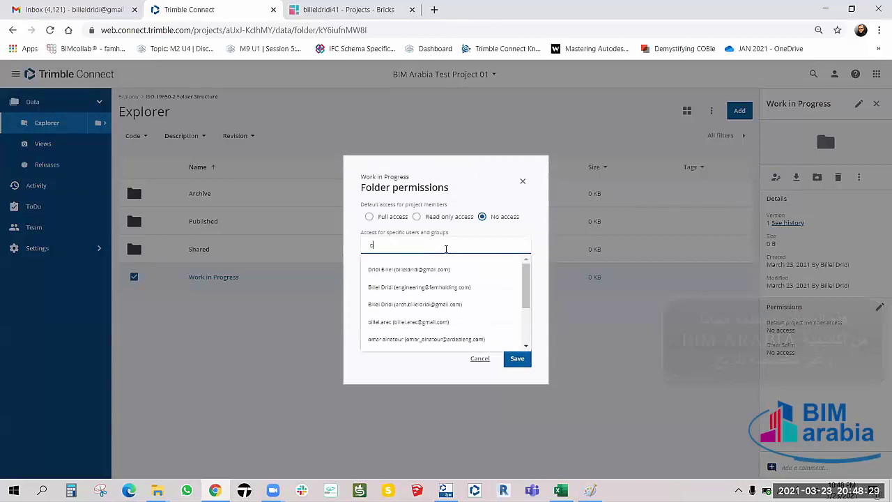
type("mar")
left_click(420, 267)
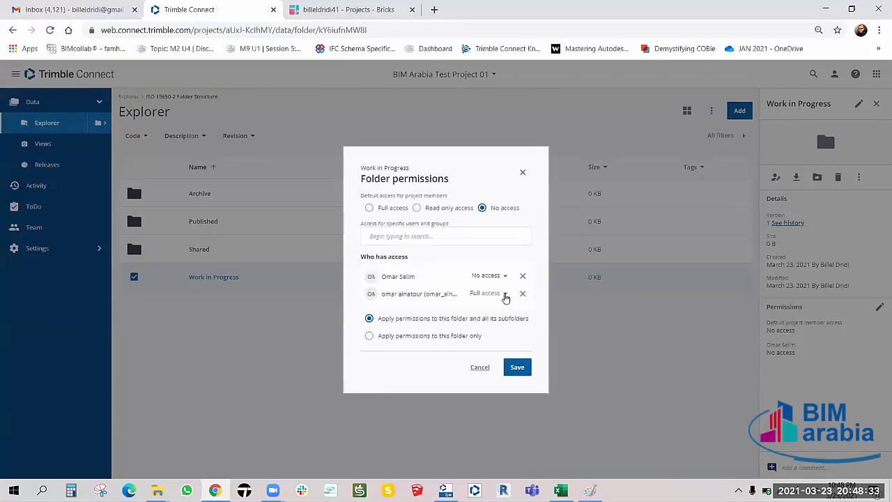
left_click(504, 294)
left_click(505, 294)
left_click(505, 294)
left_click(498, 337)
Step: Set both members to No access for this folder only, save, and open Work in Progress
left_click(504, 277)
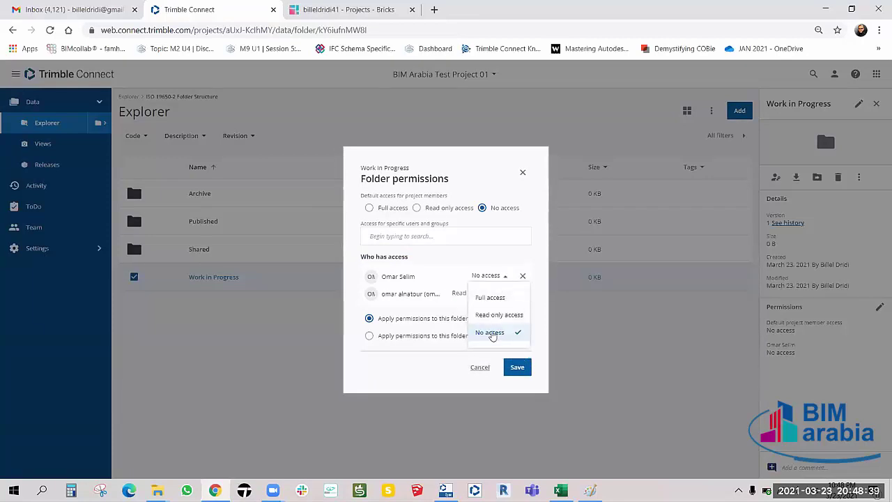
left_click(497, 332)
left_click(505, 294)
left_click(467, 350)
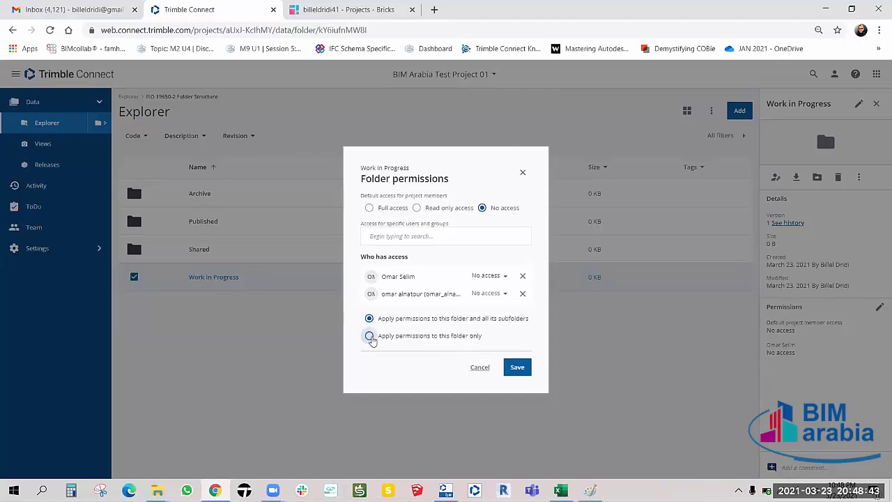
left_click(369, 336)
left_click(517, 368)
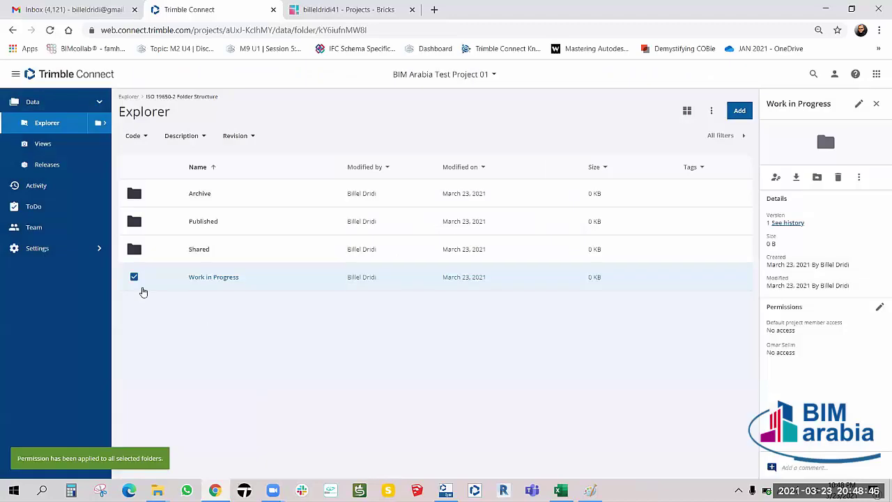
left_click(134, 278)
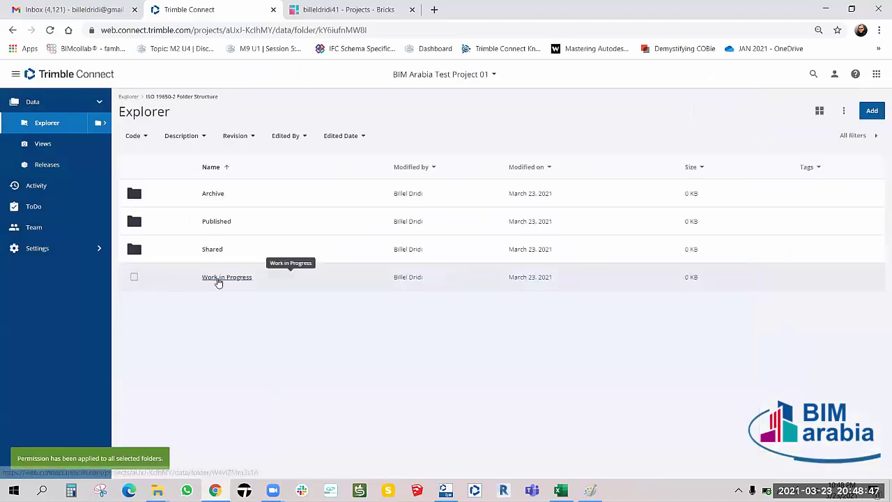
left_click(219, 280)
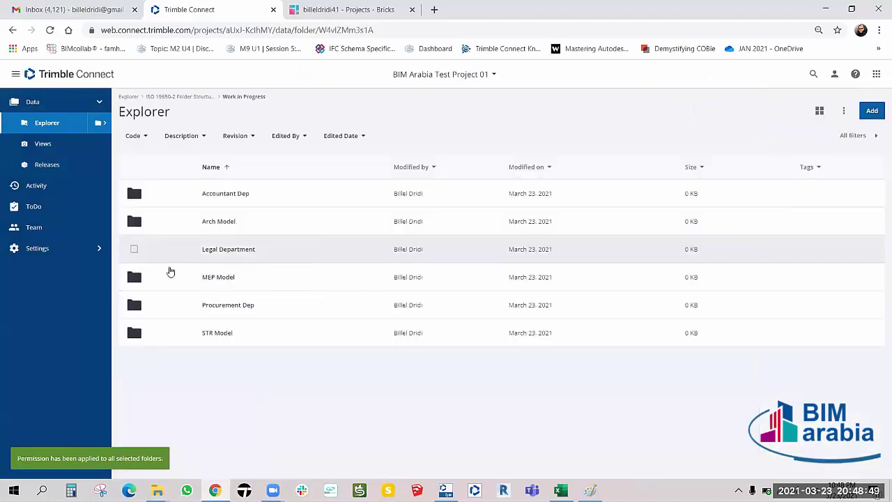
left_click(134, 305)
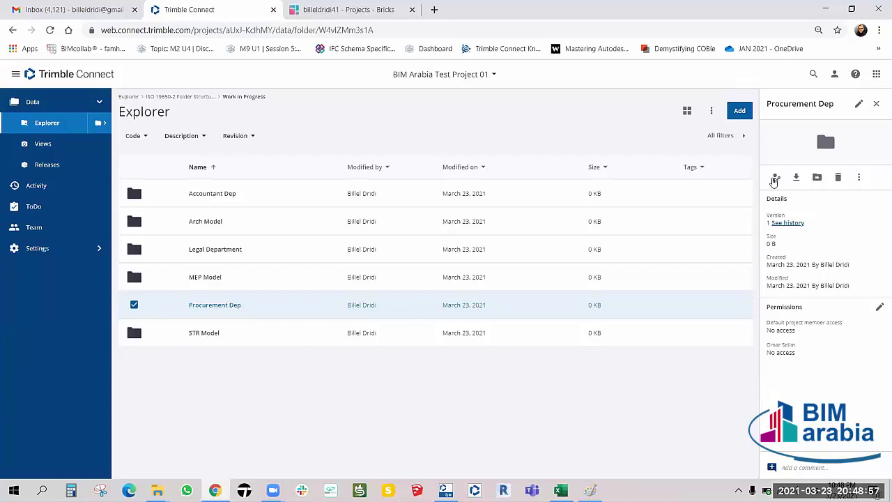
Step: Add the searched member to Procurement Dep with Full access for the folder and subfolders, and save
left_click(776, 177)
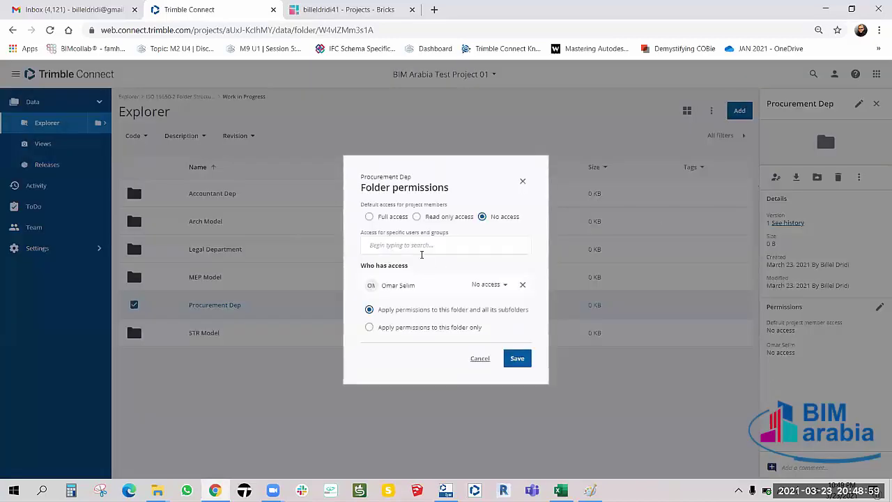
left_click(420, 248)
type("omar")
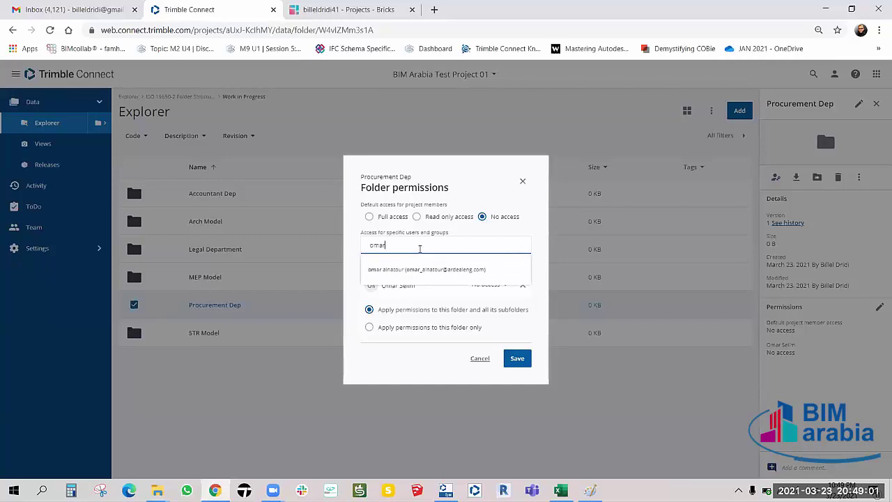
left_click(420, 269)
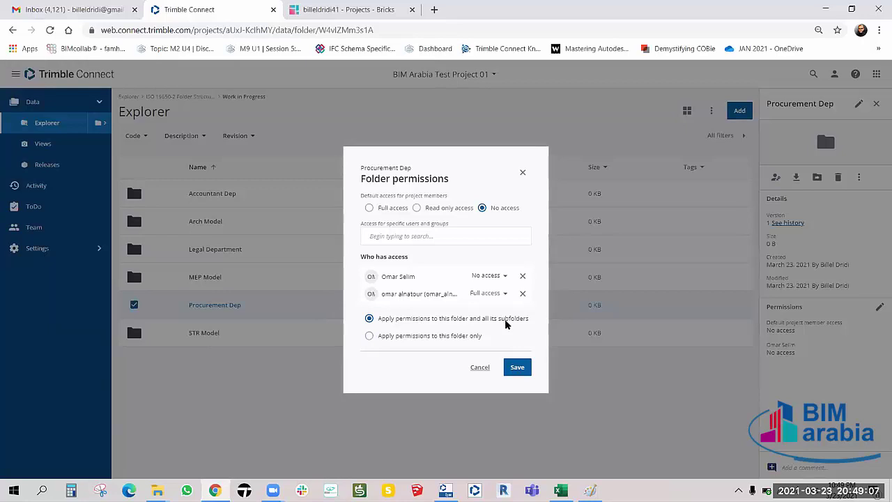
left_click(515, 368)
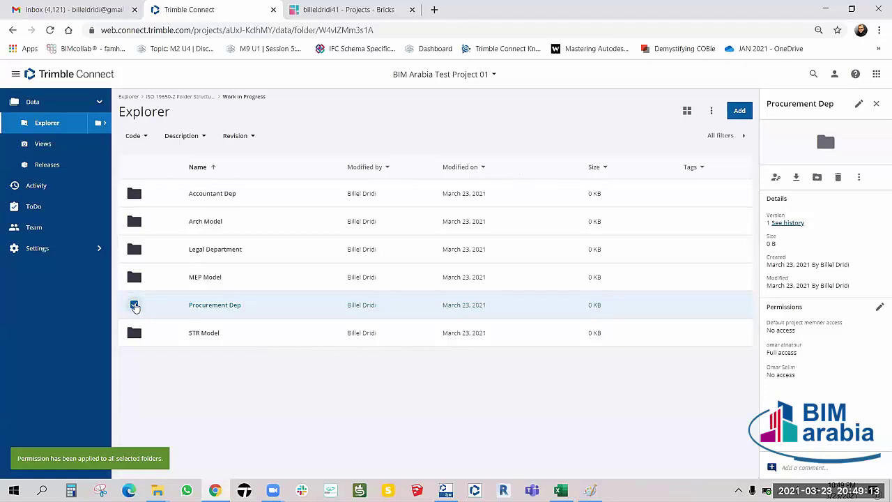
left_click(135, 306)
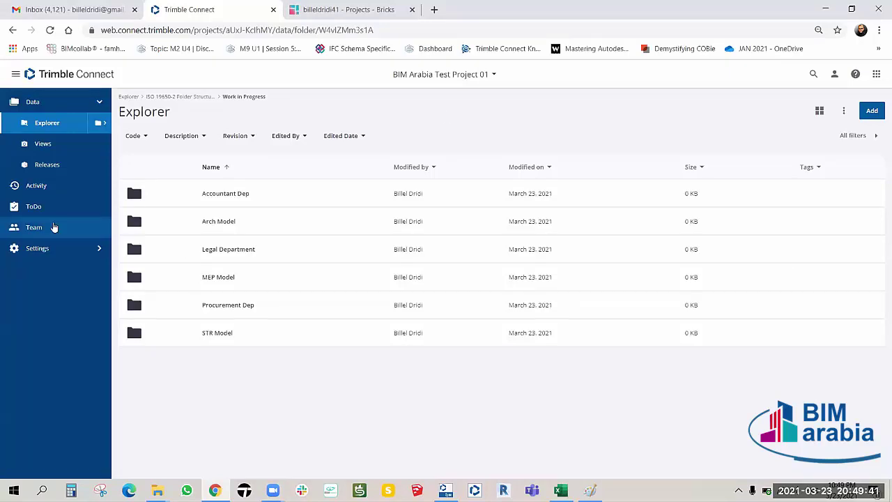
Step: Navigate to ISO 19650-2 Folder Structure > Work in Progress > Arch Model and show its Add choices
left_click(35, 207)
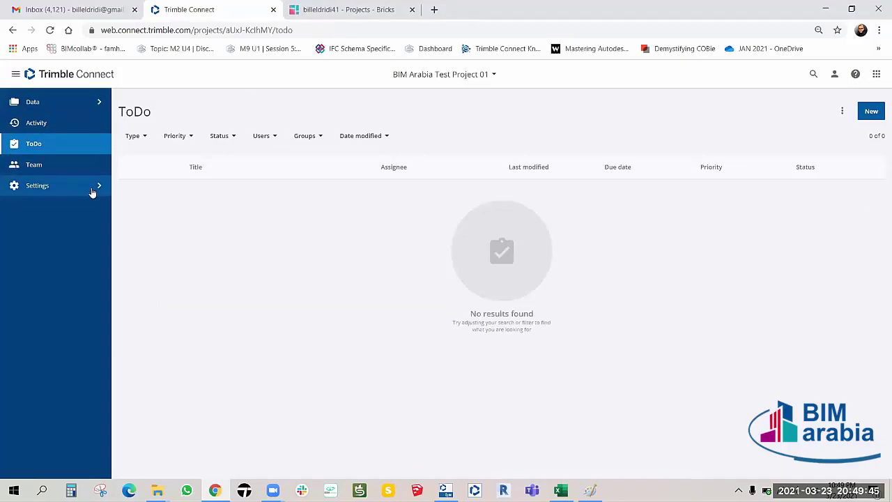
left_click(102, 103)
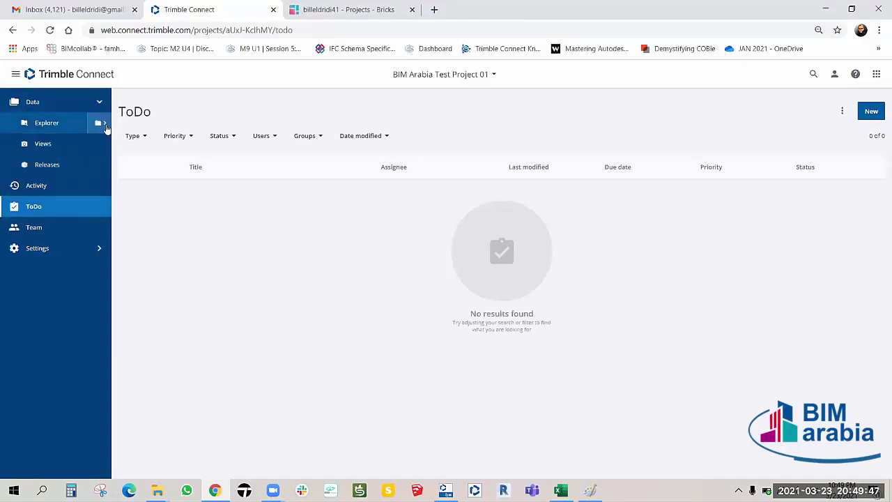
left_click(57, 126)
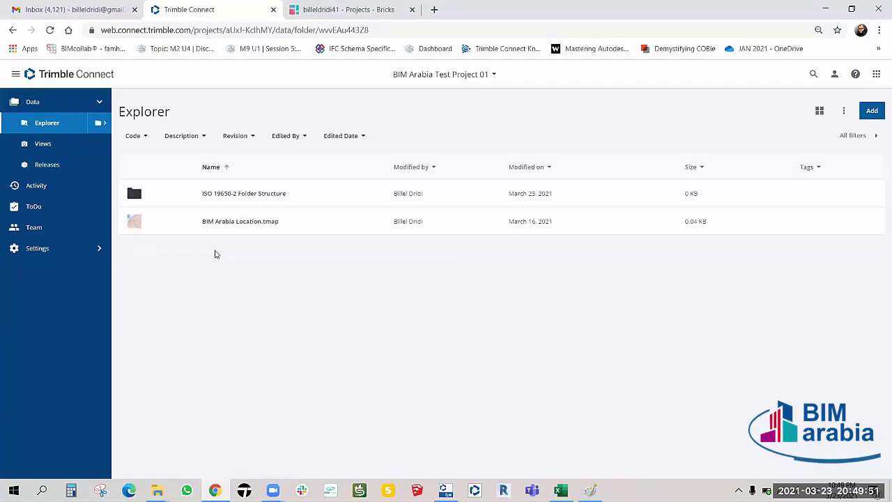
left_click(240, 193)
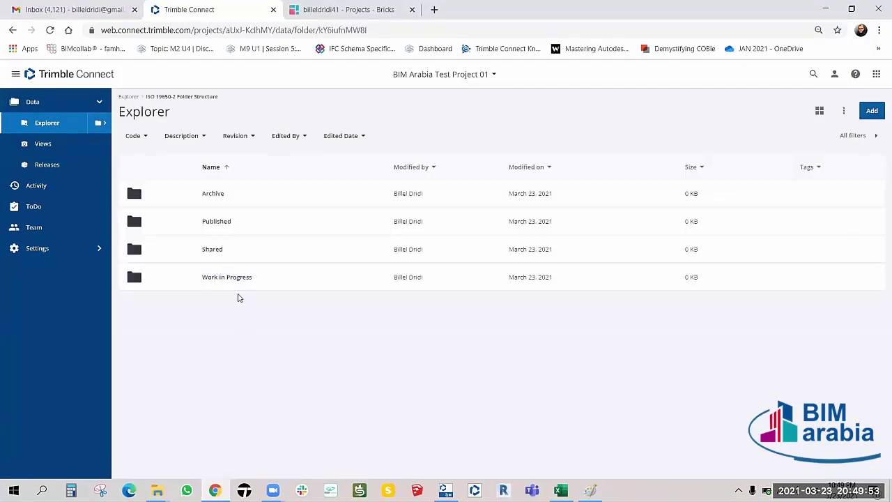
left_click(227, 279)
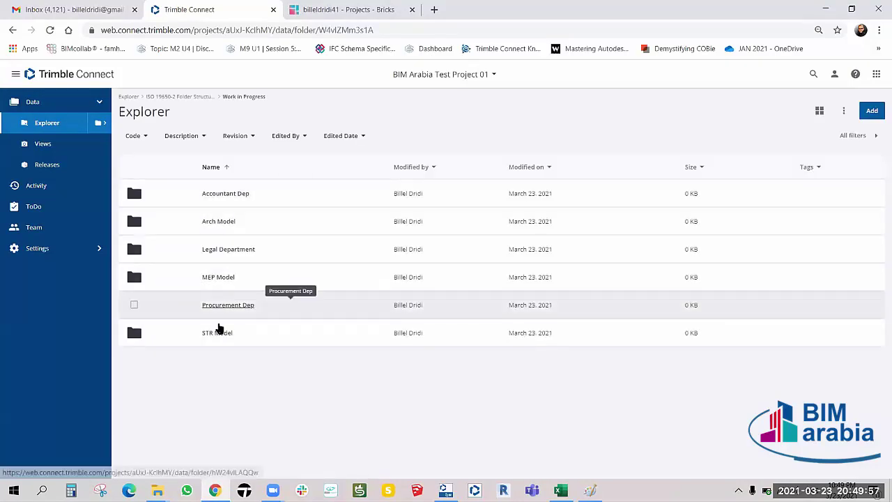
left_click(224, 223)
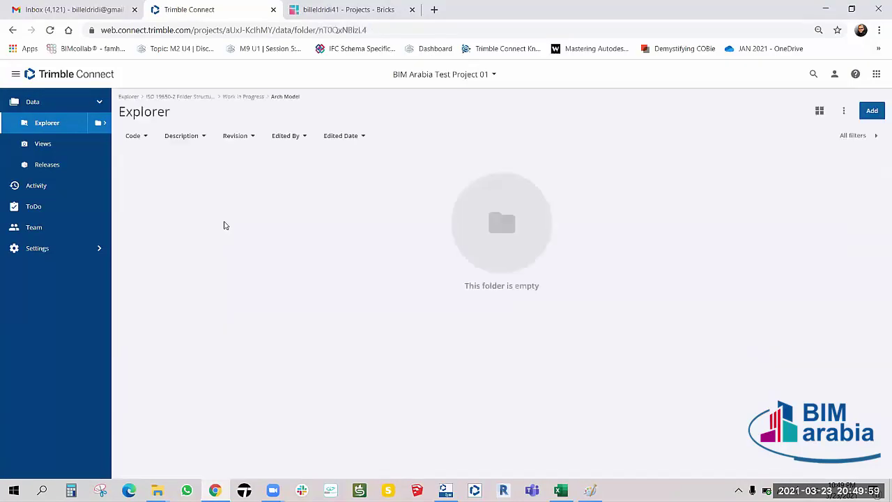
left_click(872, 112)
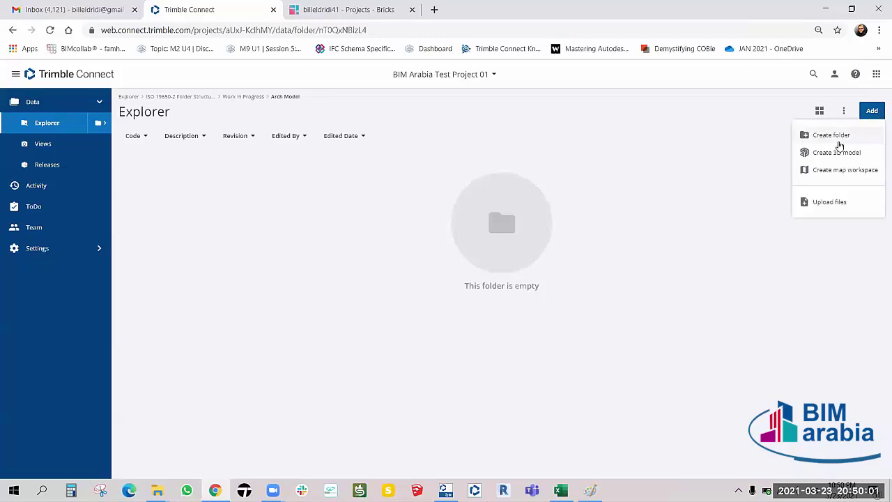
Step: Upload the bf1732….jpg floor plan image from the Desktop into Arch Model
left_click(829, 201)
left_click(442, 325)
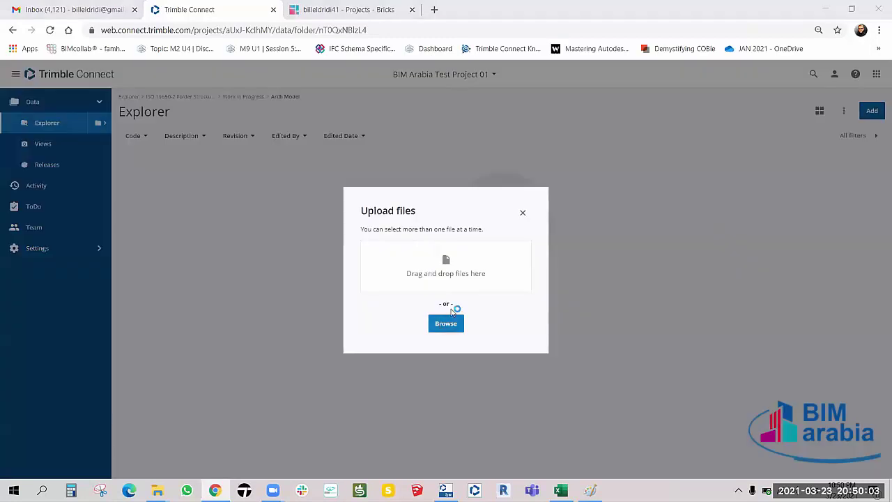
scroll(55, 118, "up", 3)
scroll(63, 95, "up", 3)
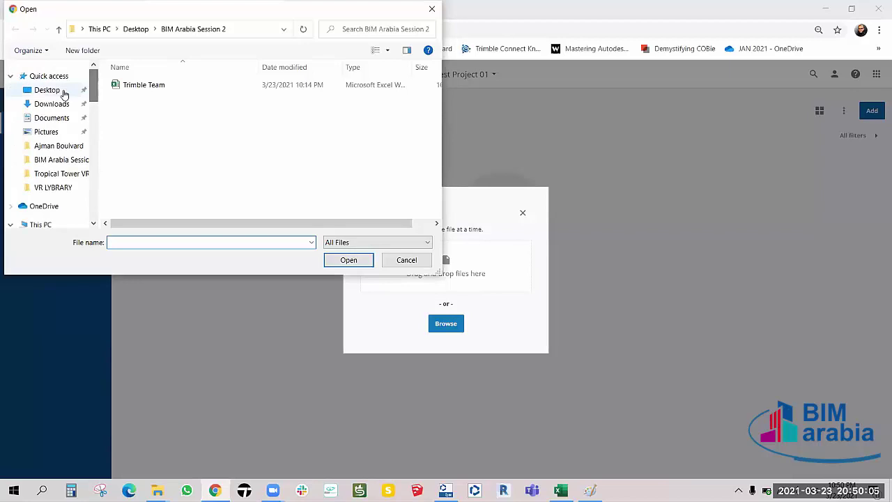
left_click(63, 94)
scroll(283, 148, "down", 2)
scroll(283, 148, "down", 2)
scroll(283, 148, "down", 2)
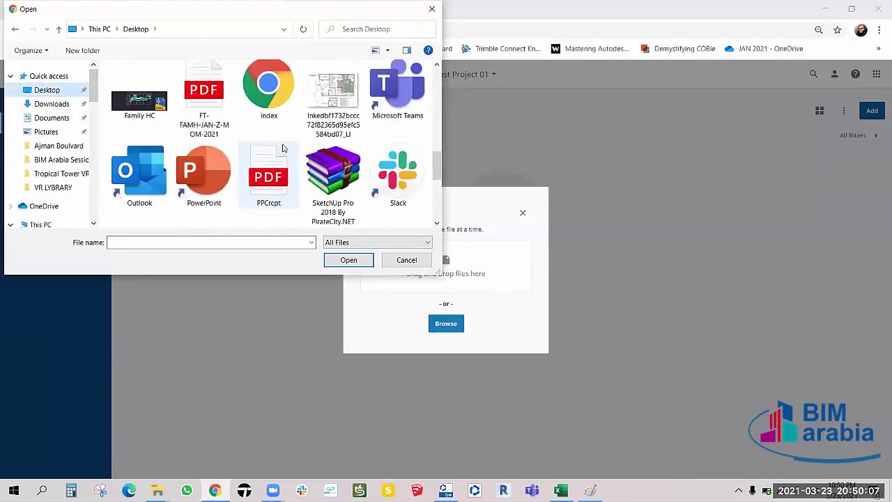
scroll(283, 148, "up", 1)
scroll(283, 148, "up", 1)
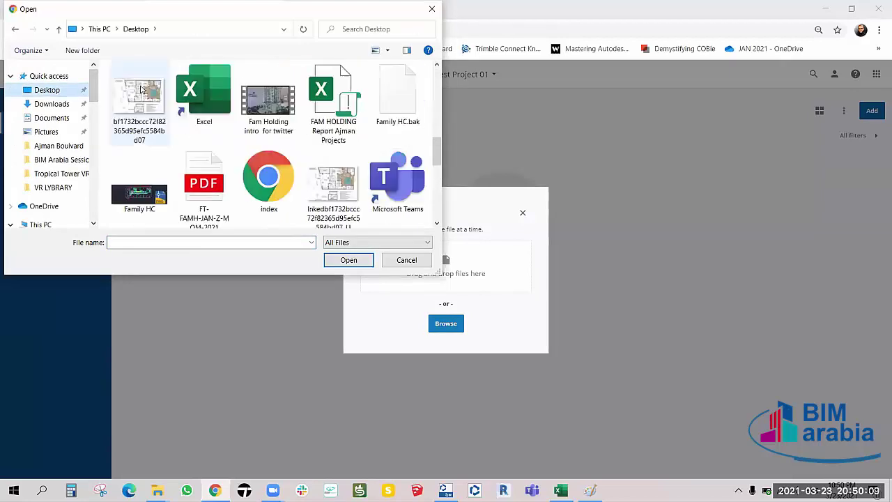
left_click(140, 91)
left_click(348, 260)
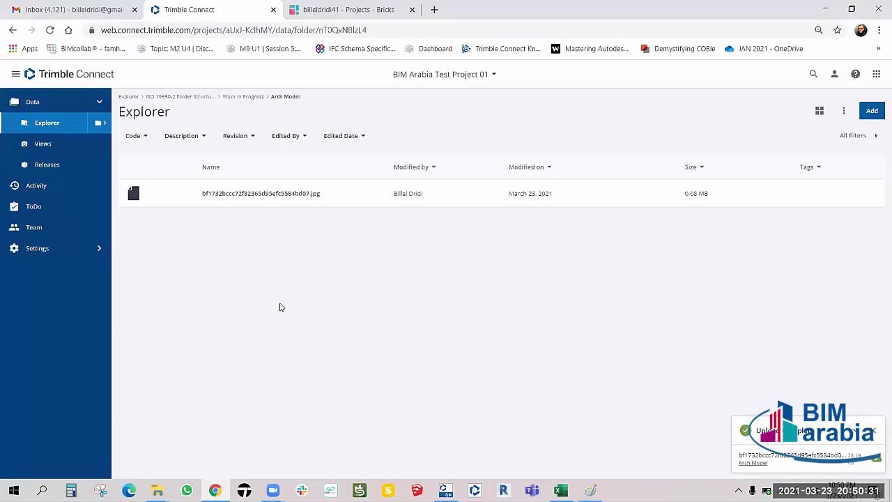
Step: Open the uploaded floor plan in the 2D viewer and pan to bedrooms ch.2 and ch.3
left_click(285, 196)
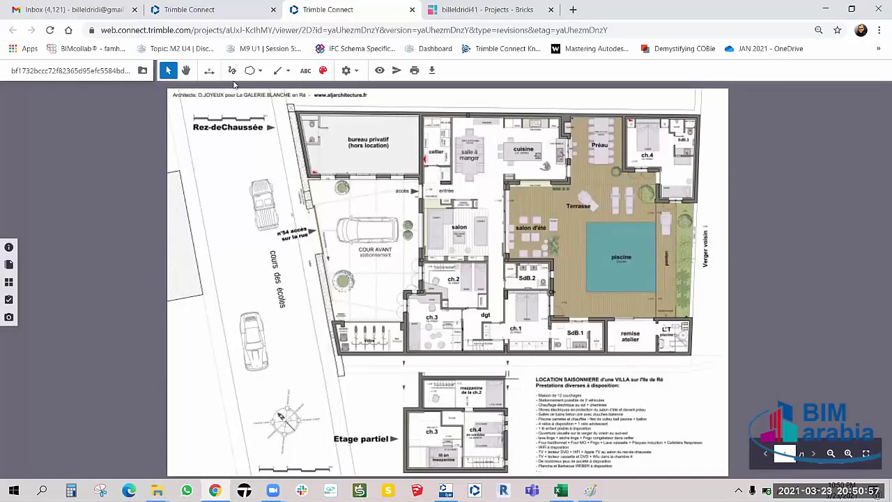
left_click(186, 70)
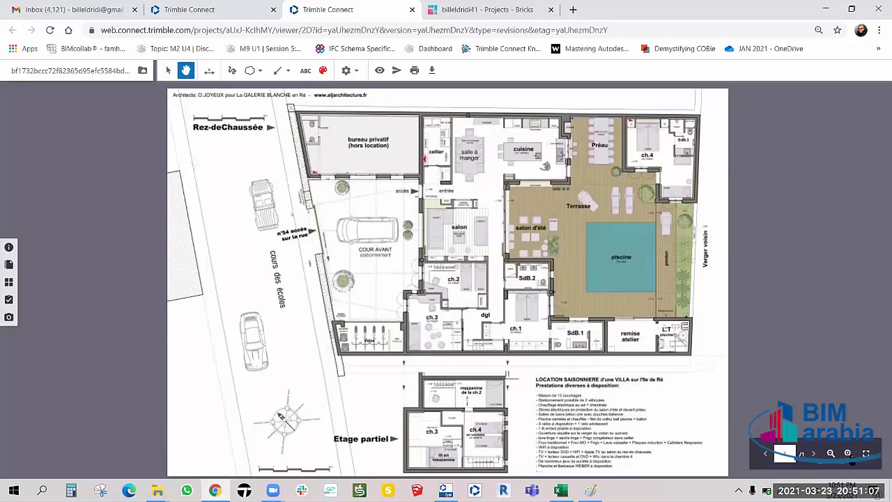
scroll(417, 267, "up", 3)
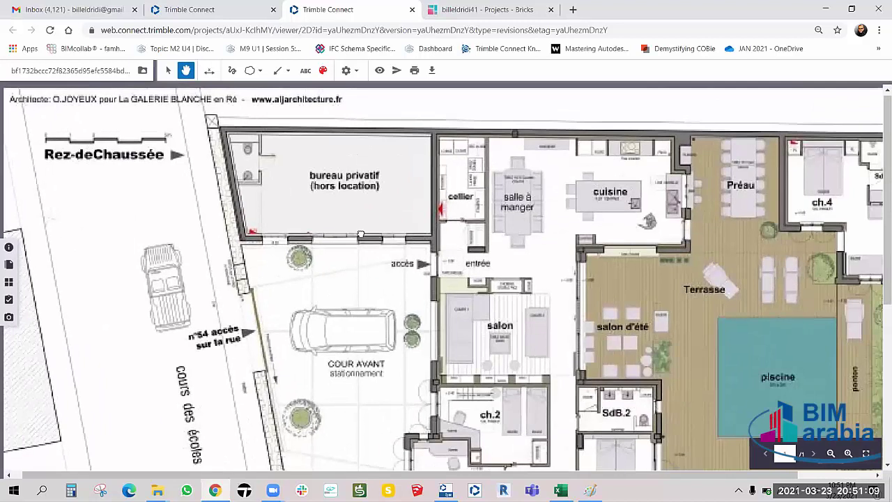
scroll(412, 229, "down", 3)
scroll(412, 229, "down", 2)
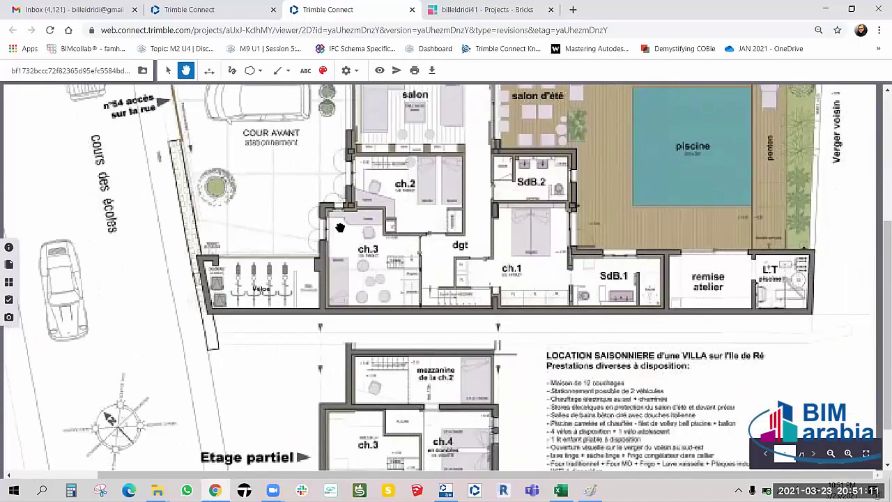
left_click_drag(340, 228, 528, 226)
scroll(528, 226, "up", 1)
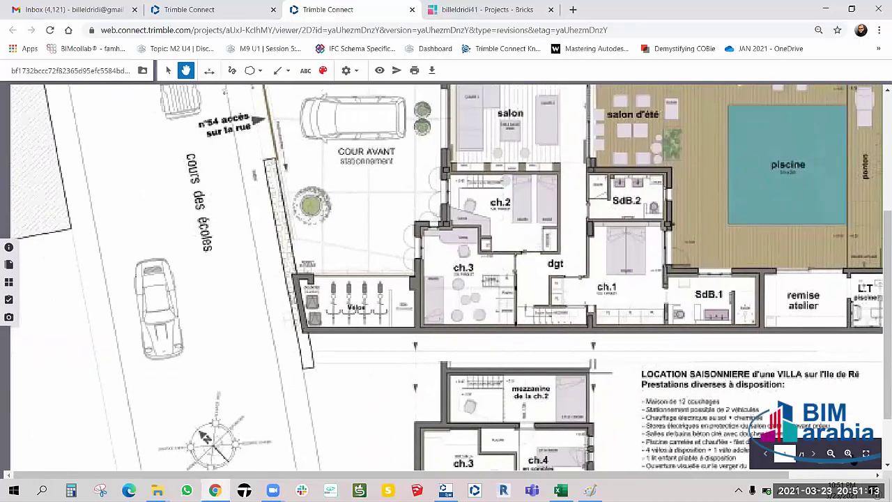
left_click(848, 453)
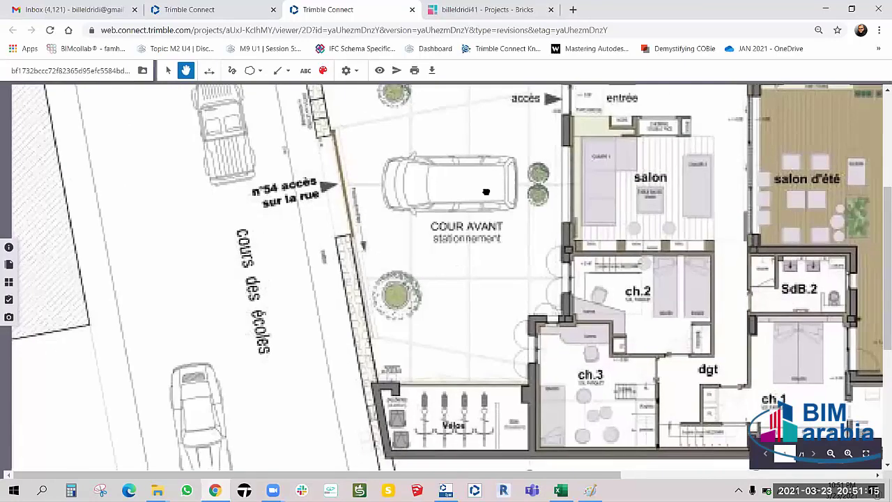
Step: Zoom and pan the plan to centre the Vélos room
scroll(481, 184, "down", 3)
scroll(481, 209, "down", 2)
scroll(487, 235, "down", 1)
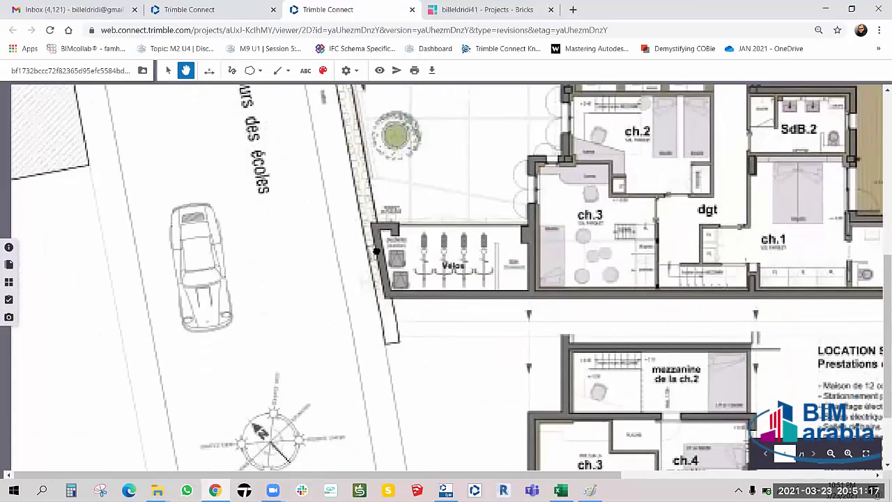
left_click_drag(521, 173, 430, 209)
scroll(426, 202, "down", 2)
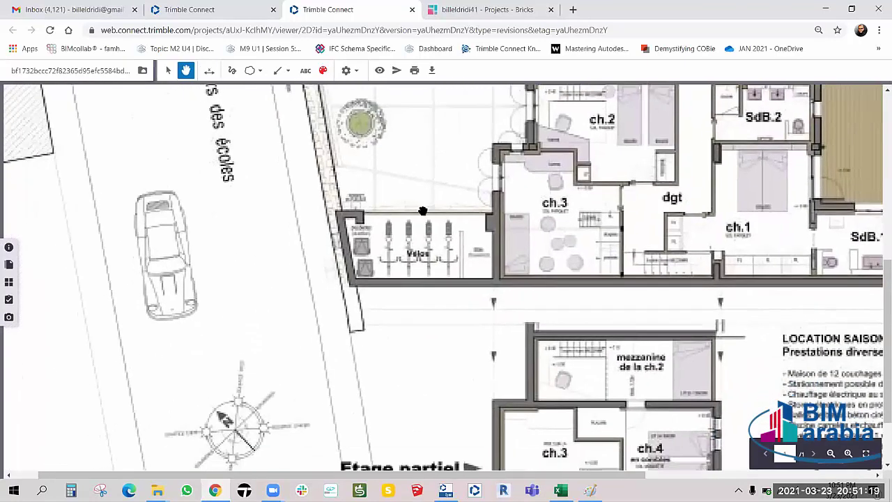
scroll(528, 285, "up", 2)
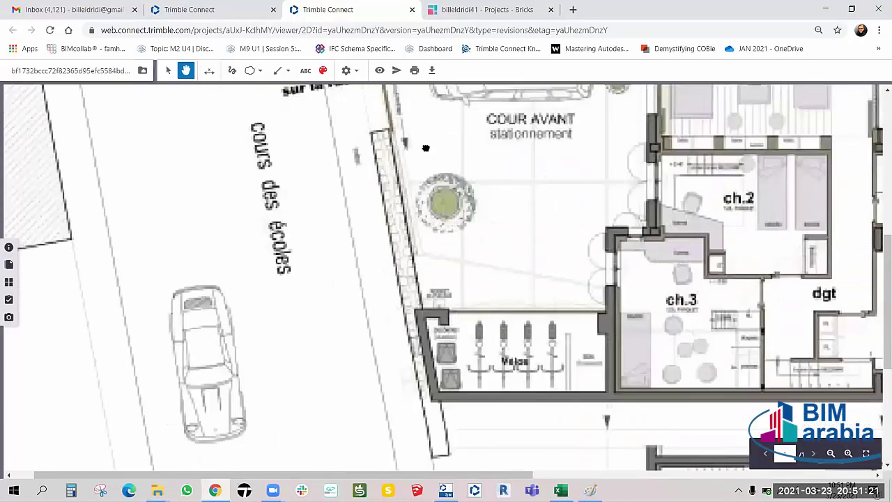
scroll(361, 232, "down", 2)
scroll(361, 232, "up", 2)
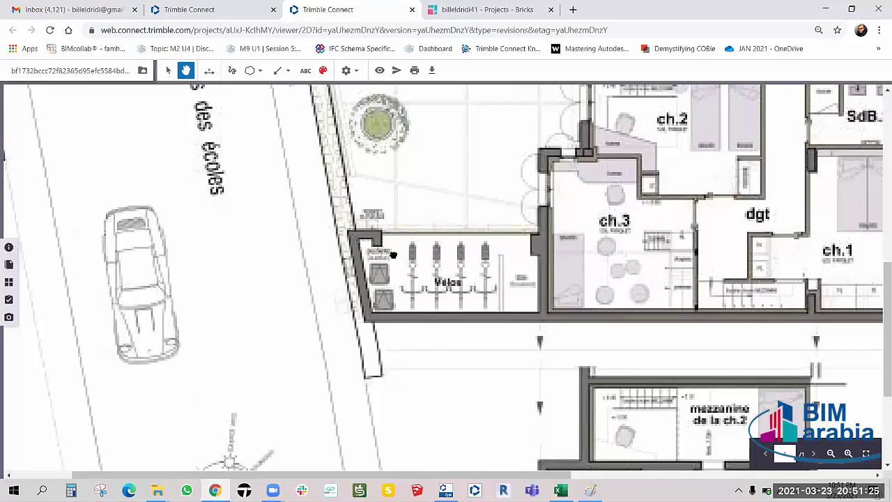
left_click_drag(397, 256, 352, 263)
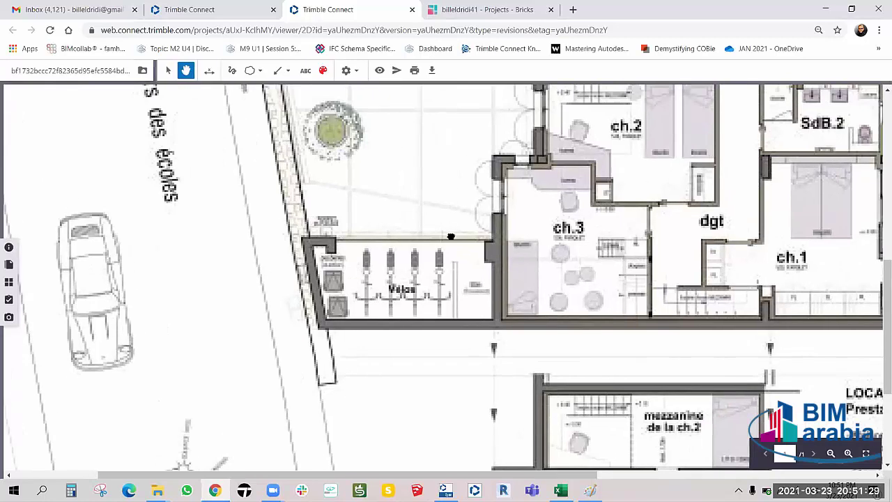
left_click_drag(446, 229, 477, 208)
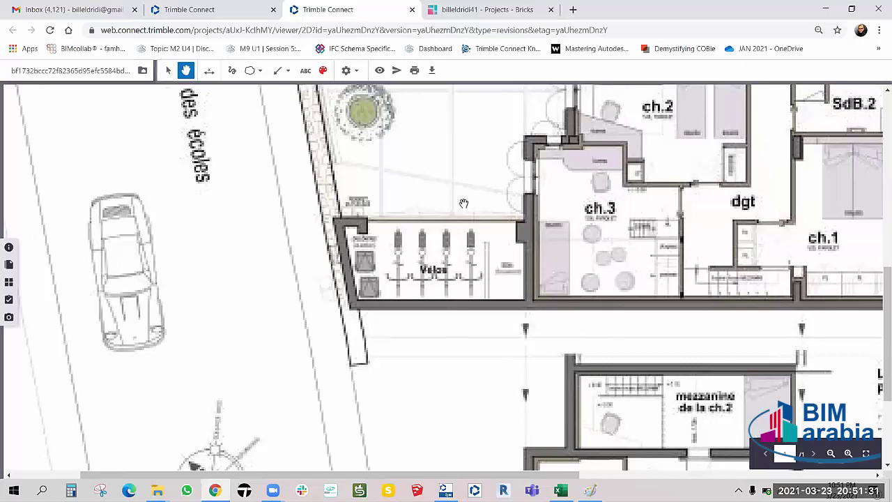
Step: Frame the Vélos room with a red rectangle and draw a red arrow pointing at it
left_click(262, 72)
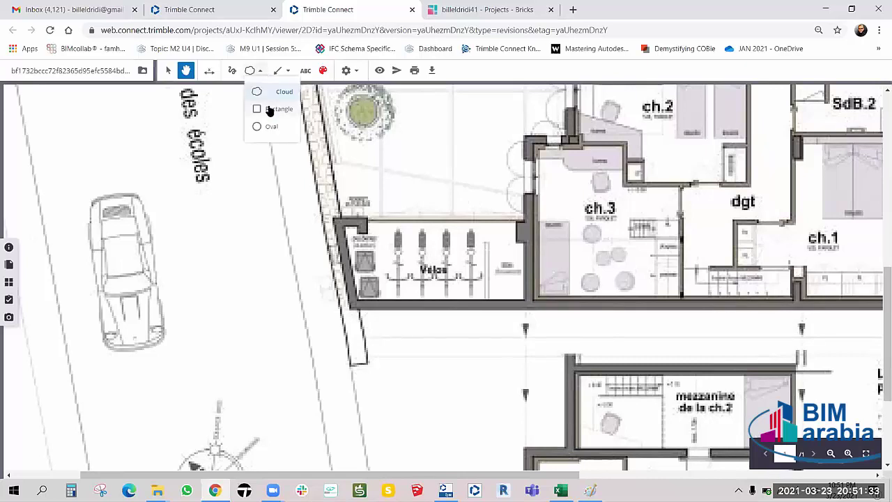
left_click(272, 110)
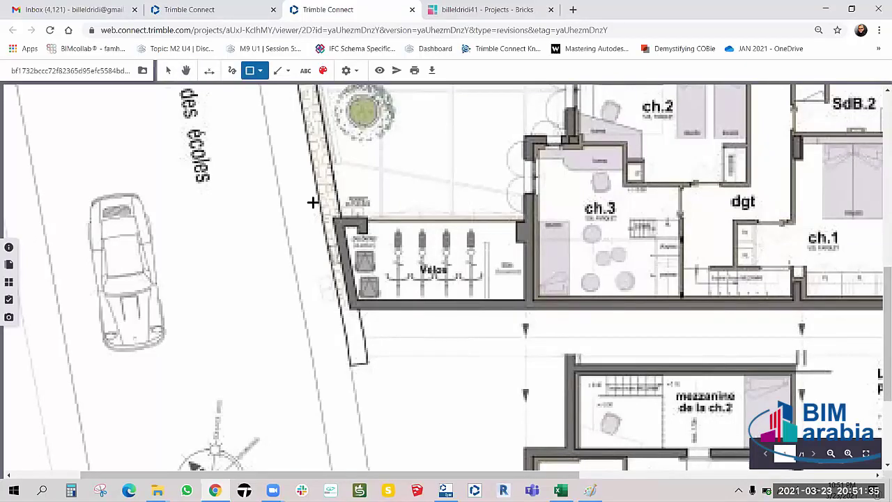
left_click_drag(330, 208, 555, 243)
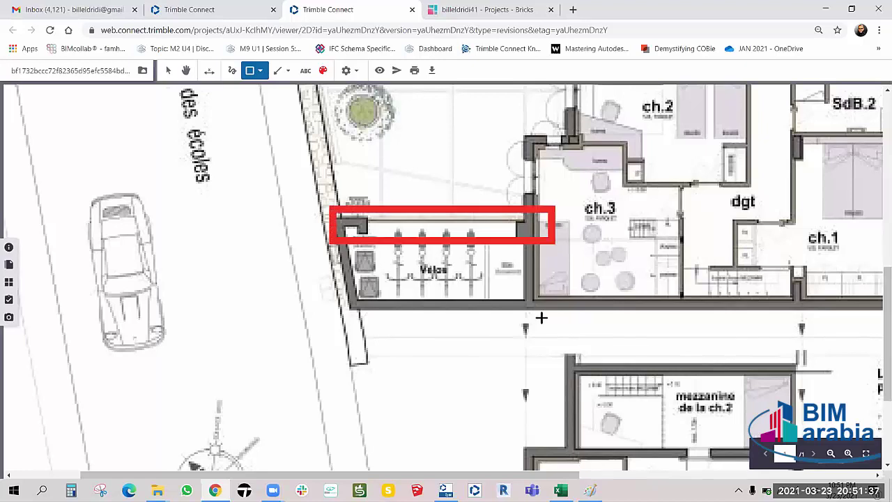
left_click_drag(541, 318, 547, 322)
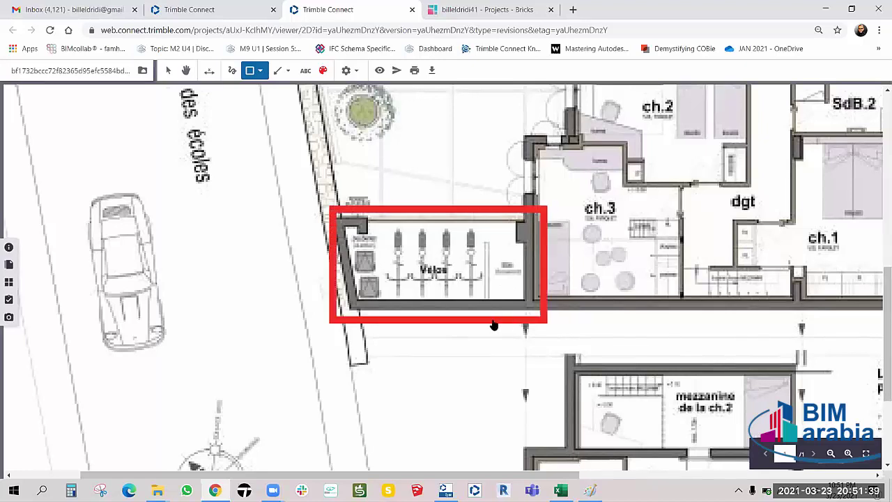
left_click(289, 75)
left_click(298, 98)
left_click_drag(225, 169, 341, 255)
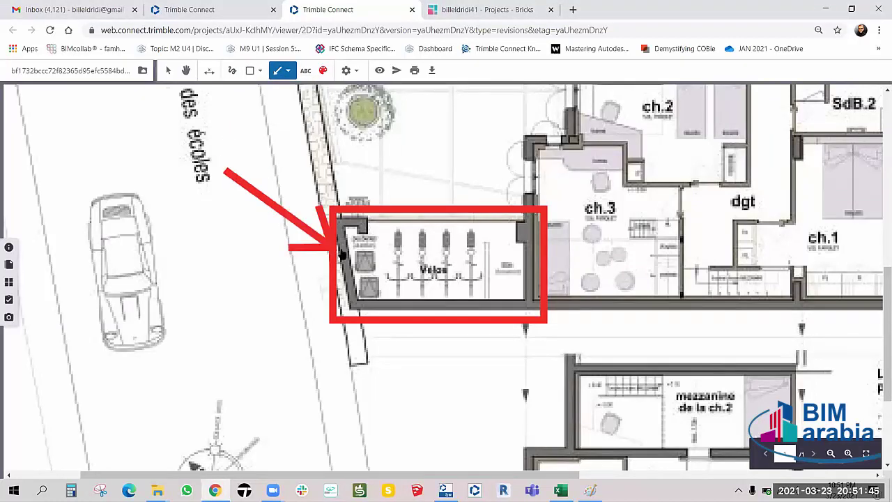
Step: Place a trial text note near des écoles, then delete its placeholder text
left_click(306, 70)
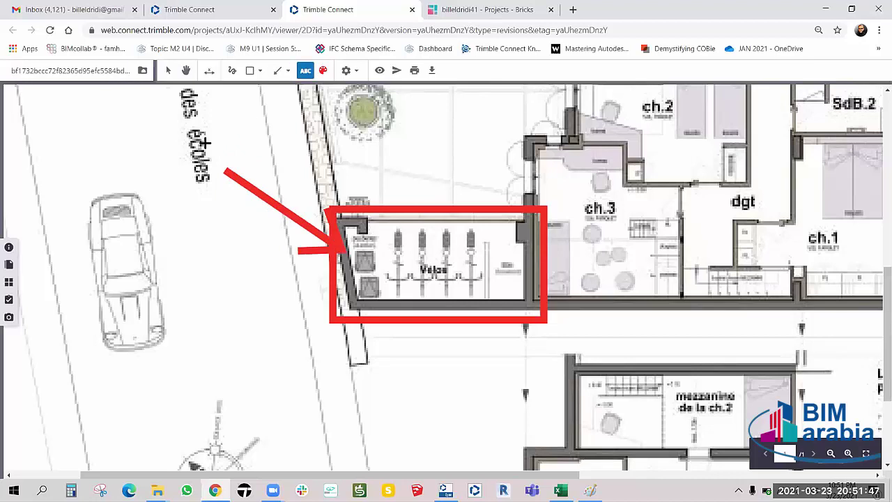
left_click(187, 146)
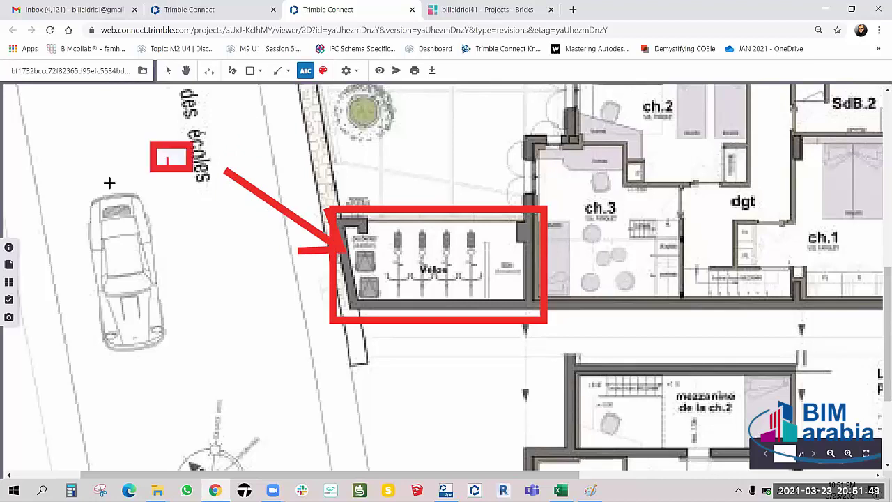
left_click_drag(110, 183, 109, 183)
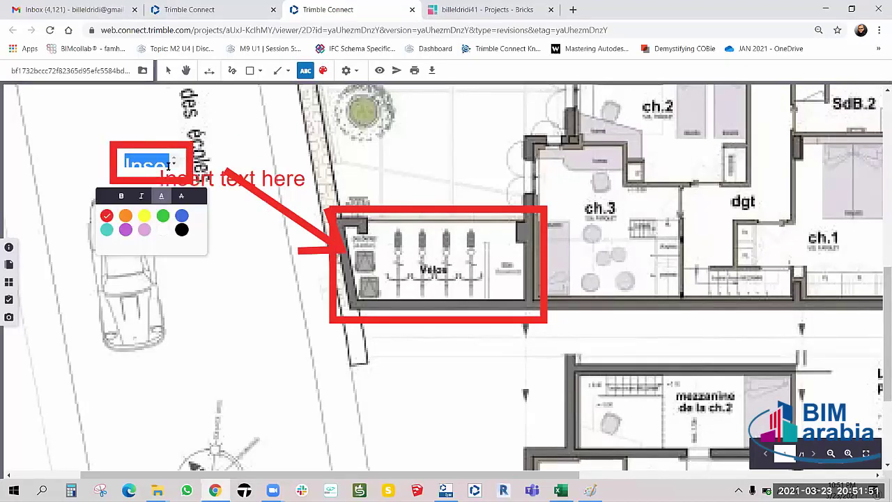
left_click(209, 177)
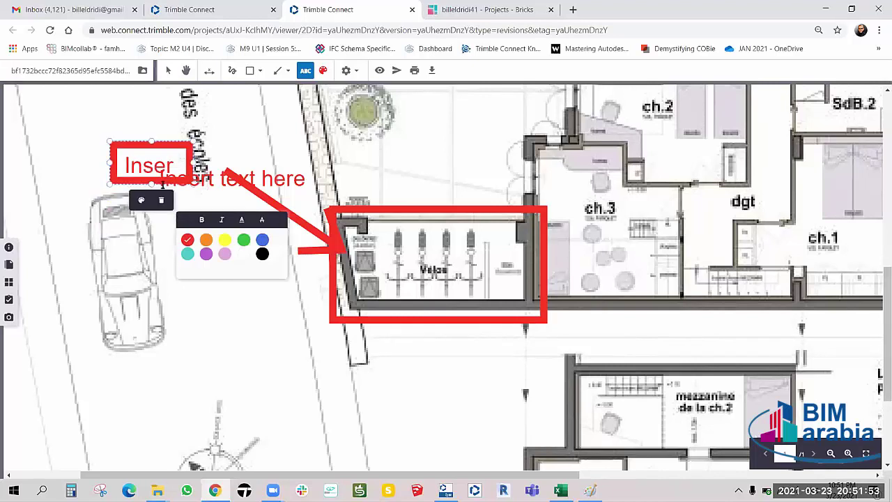
left_click_drag(109, 183, 49, 240)
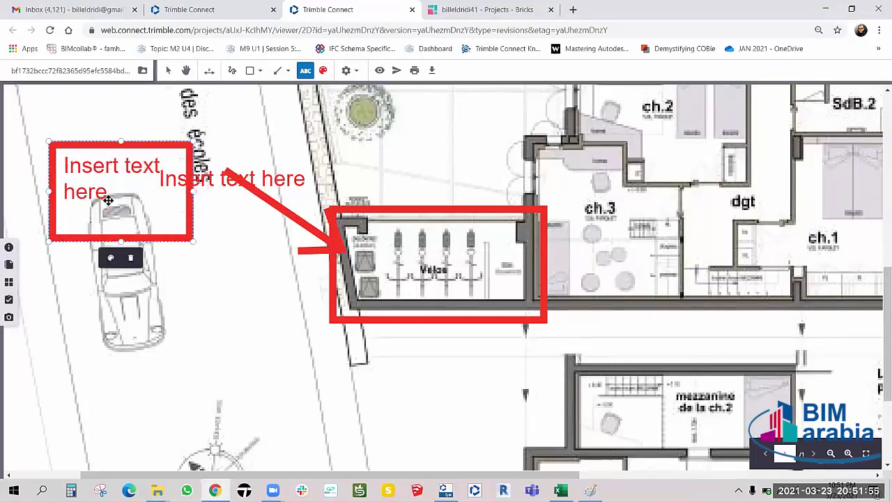
left_click(223, 177)
double_click(305, 178)
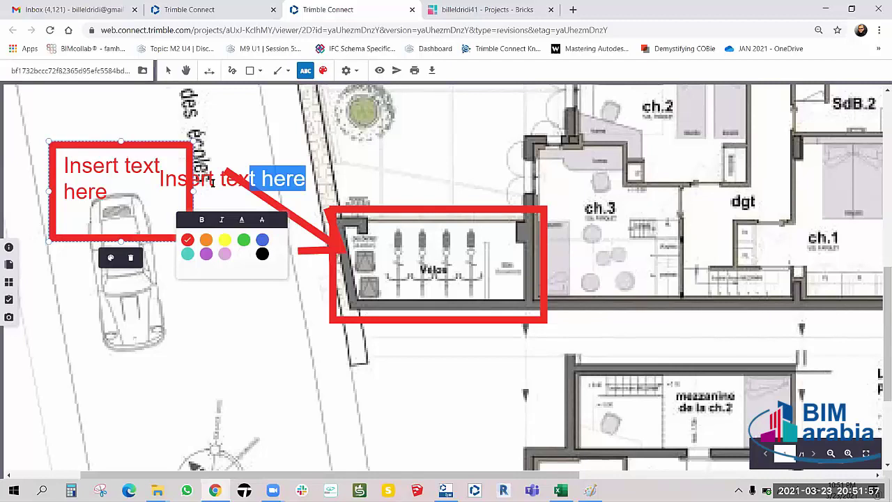
left_click_drag(212, 183, 154, 186)
key("Delete")
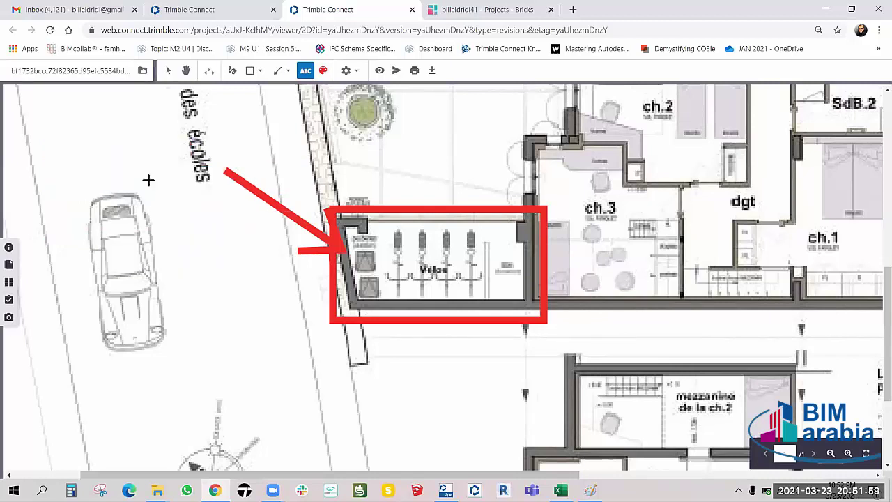
Step: Add the two-line Arabic note 'الرجاء الغاء جاراج / الدراجات' beside the street and enlarge its box
left_click_drag(214, 155, 36, 215)
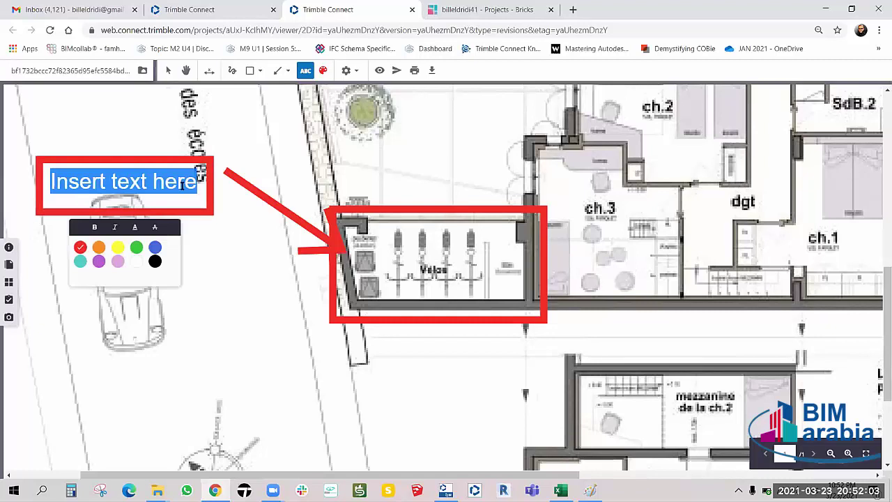
key("super+space")
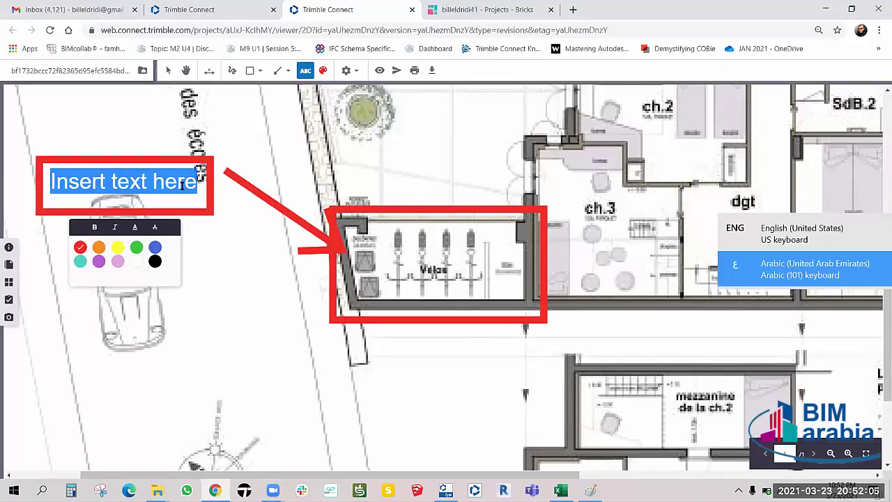
type("الرج")
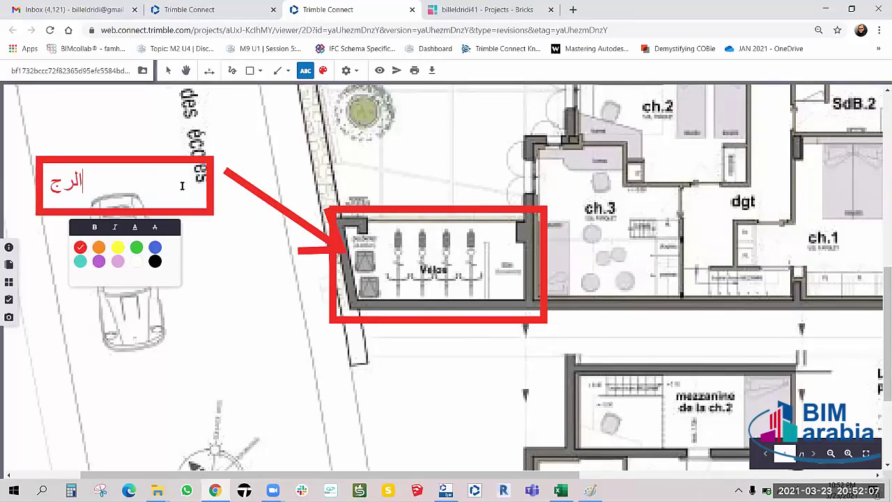
type("اء ال")
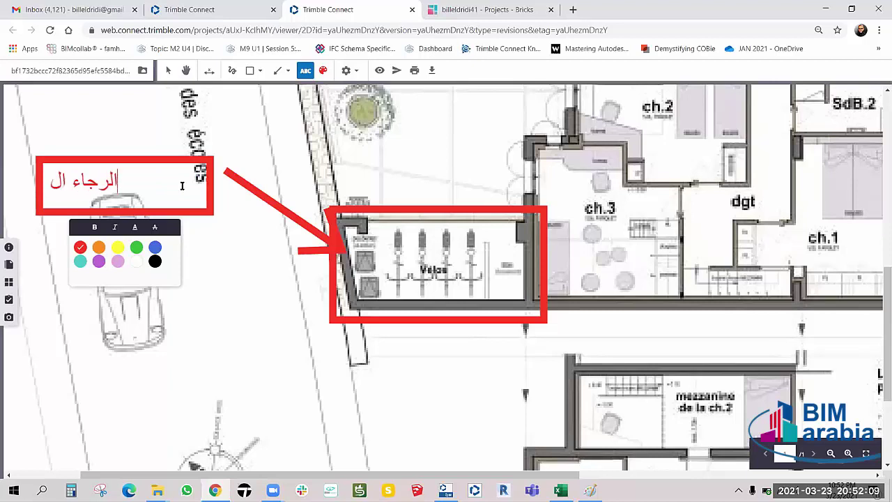
type("غاء ")
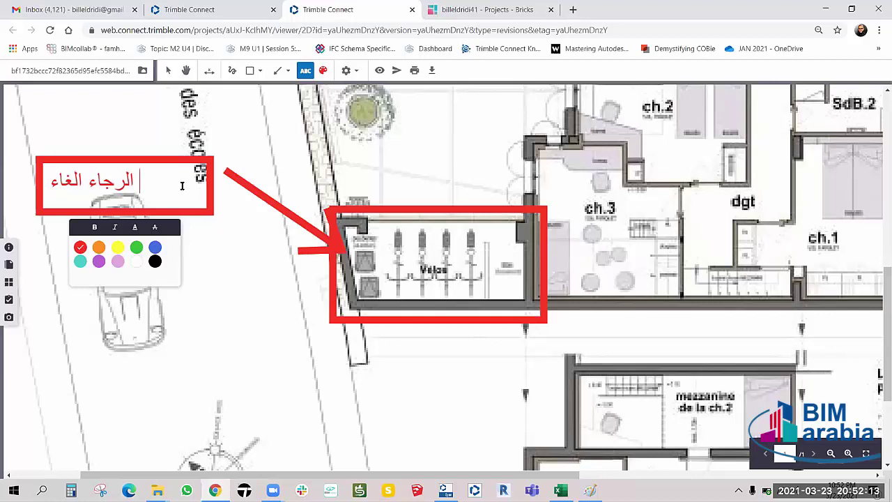
type("جاراج")
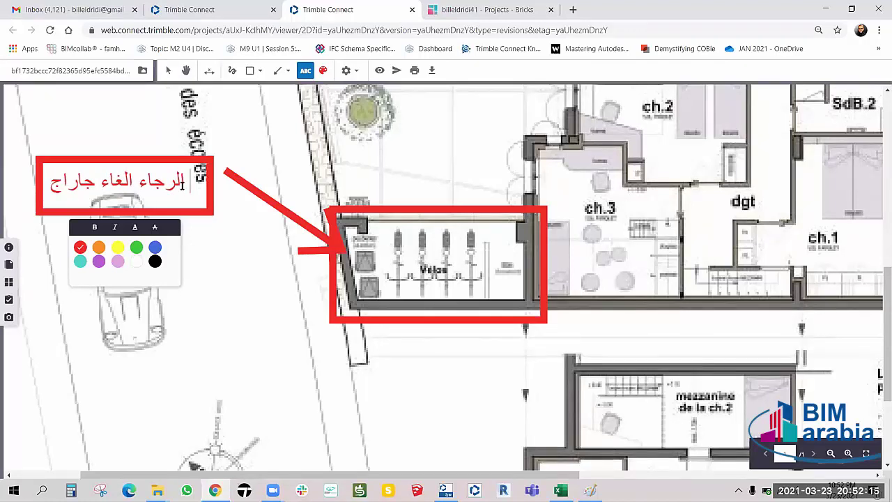
key("Return")
type("ال")
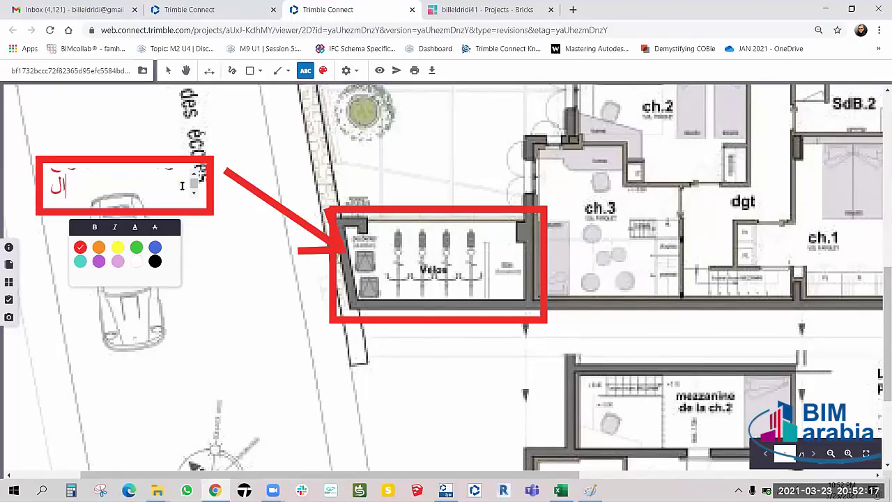
type("دراجات")
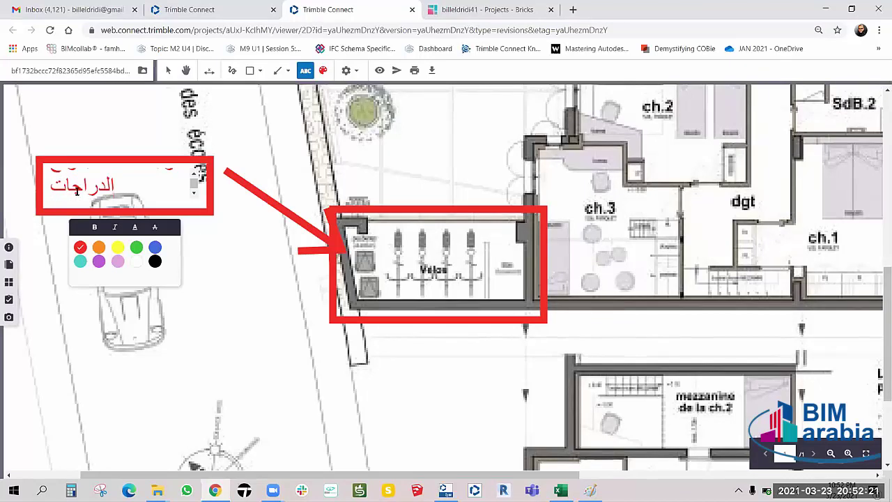
left_click(59, 156)
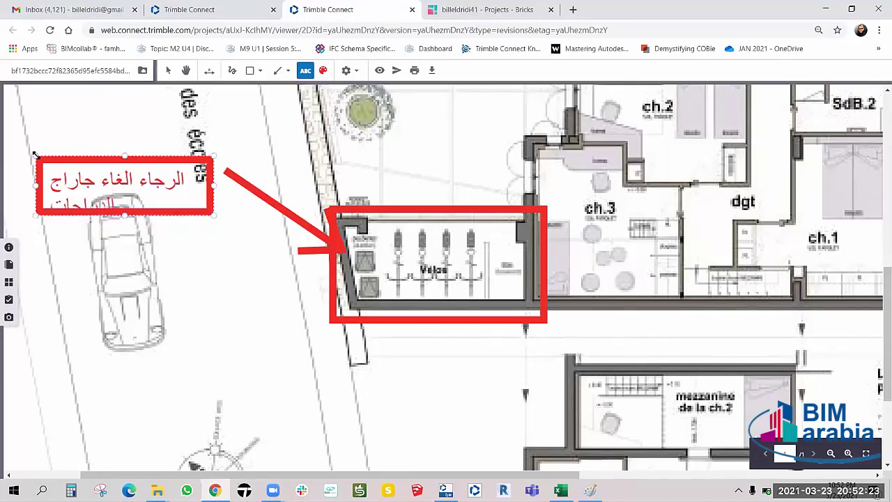
left_click_drag(37, 157, 49, 135)
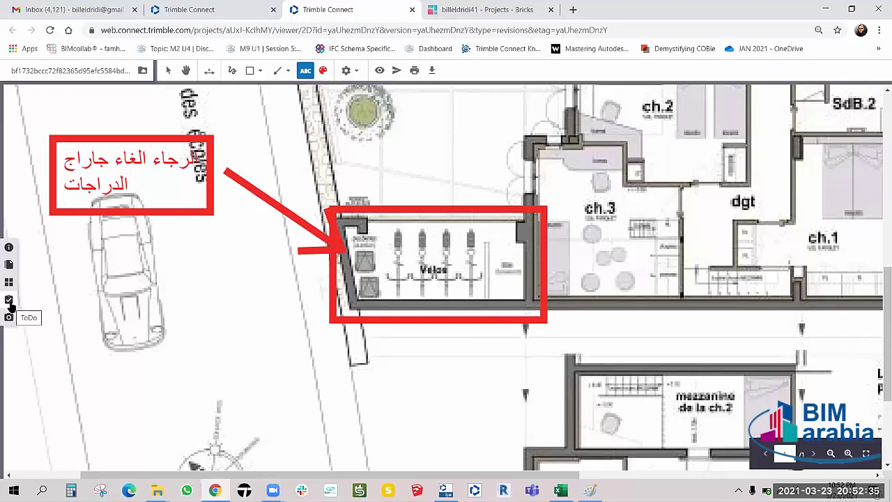
Step: Create a new ToDo titled 'Plan Modification', correcting the misspelled title
left_click(9, 301)
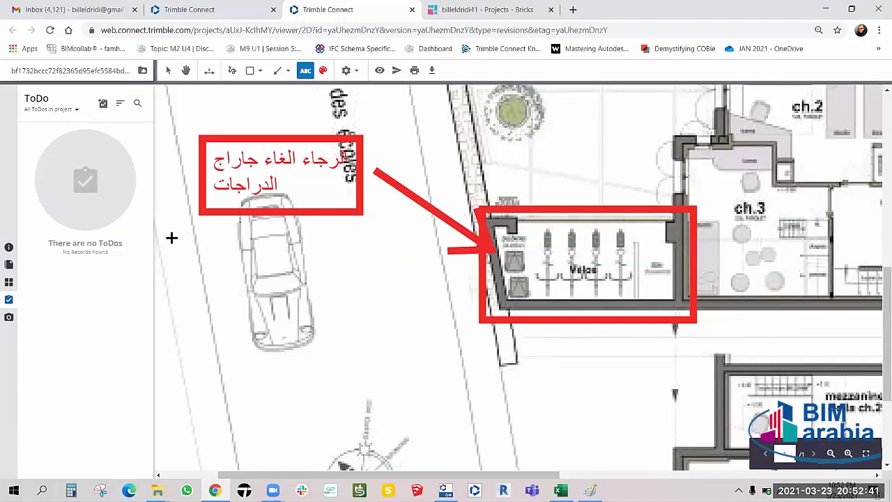
left_click(103, 104)
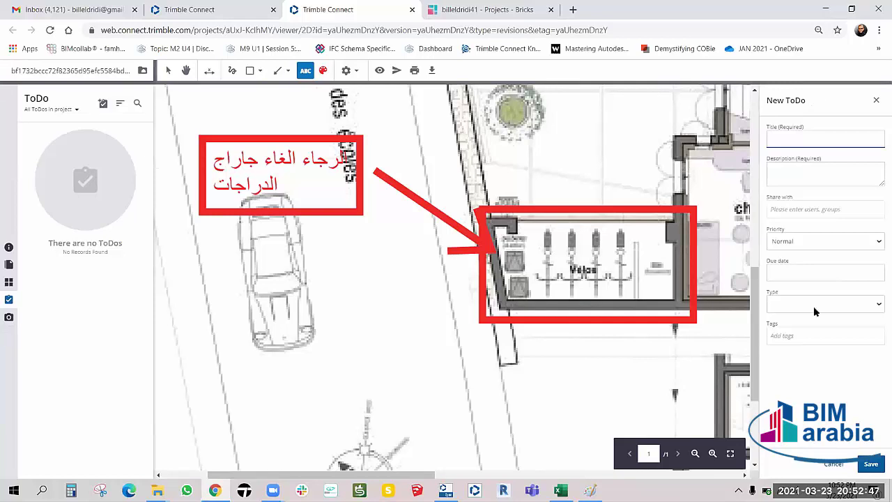
left_click(789, 144)
key("super+space")
type("Fan Mod")
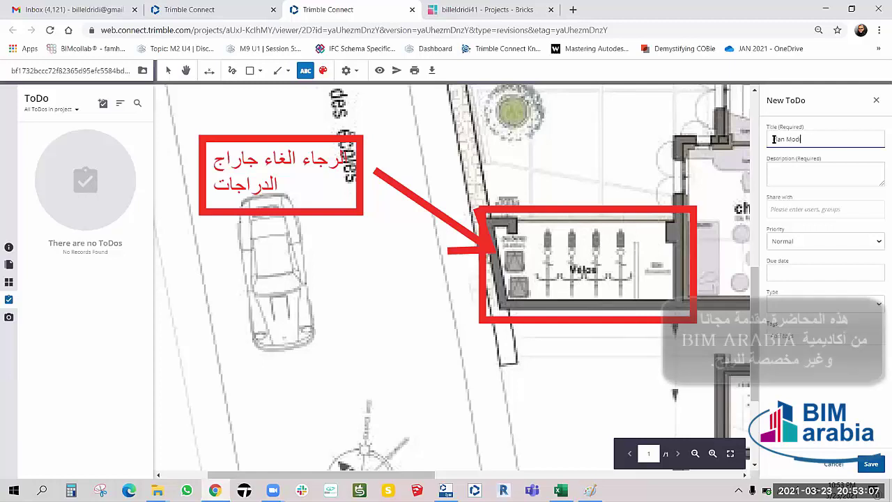
type("ifucation")
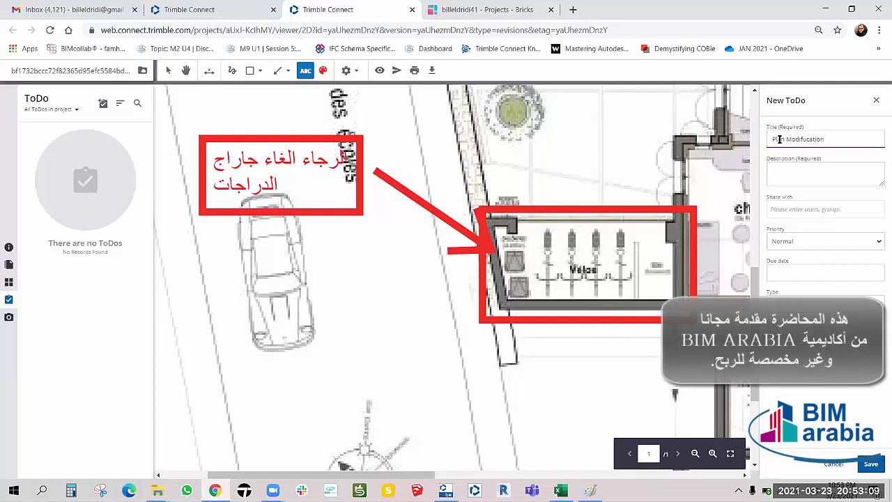
right_click(803, 139)
left_click(749, 146)
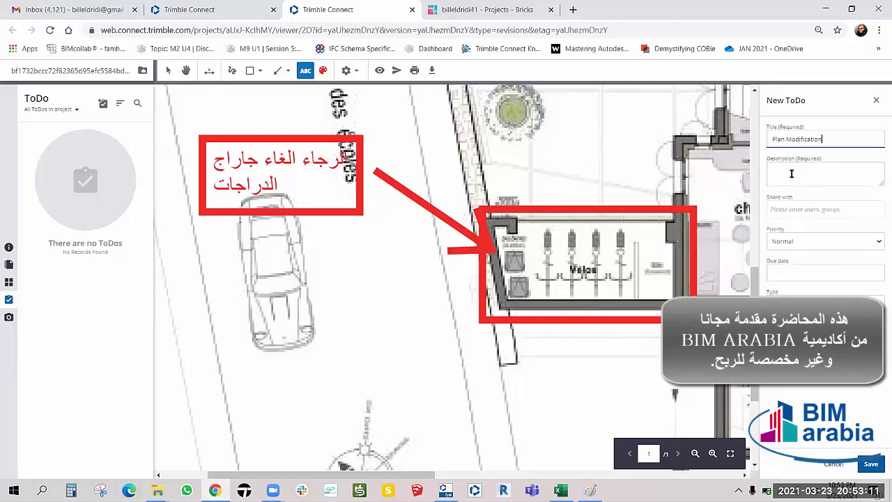
Step: Enter the Arabic description 'لرجاء الغاء جاراجدراجات الخاصة' for the ToDo
left_click(789, 170)
key("super+space")
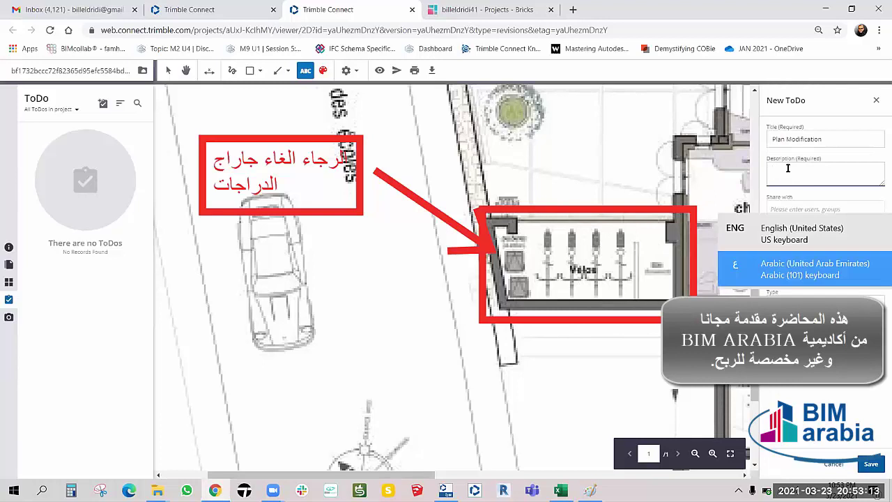
type("لرج")
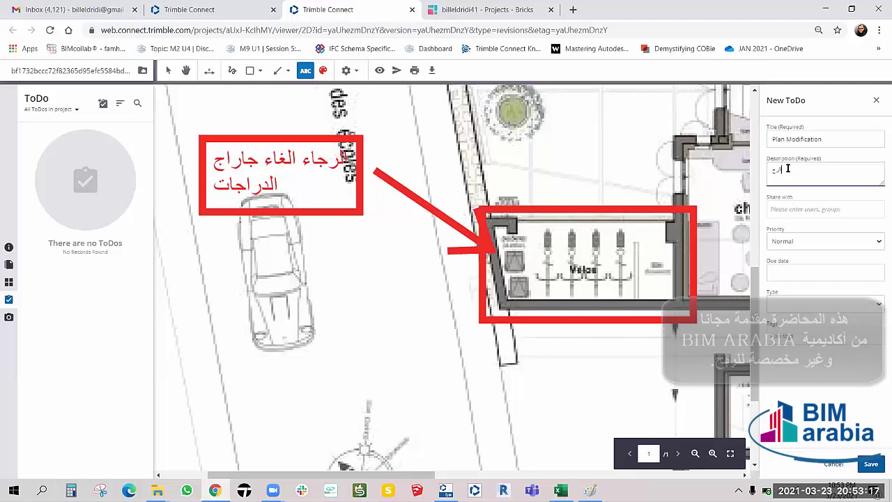
type("اء ال")
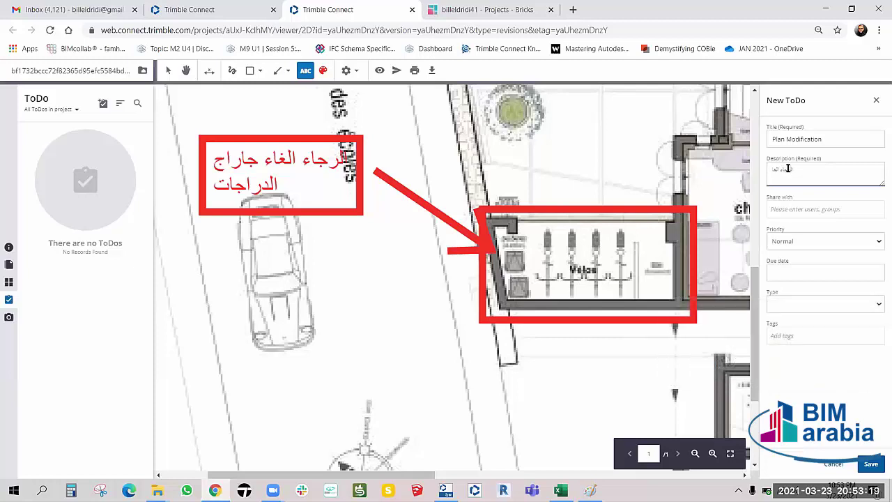
type("غاء")
type(" جاراج")
type("دراجا")
type("ت الخاص")
type("ة")
key("super+space")
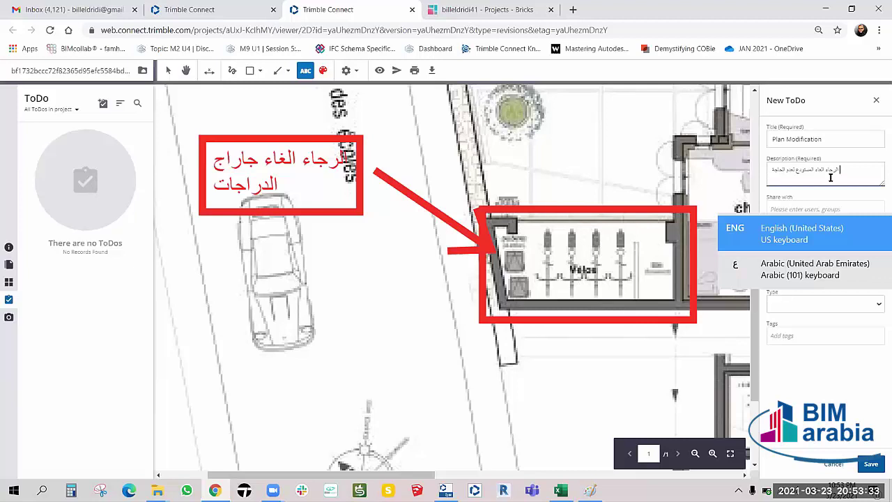
Step: Share the ToDo with a teammate, keep Normal priority, and set the due date to 03/24/2021
left_click(788, 210)
type("om")
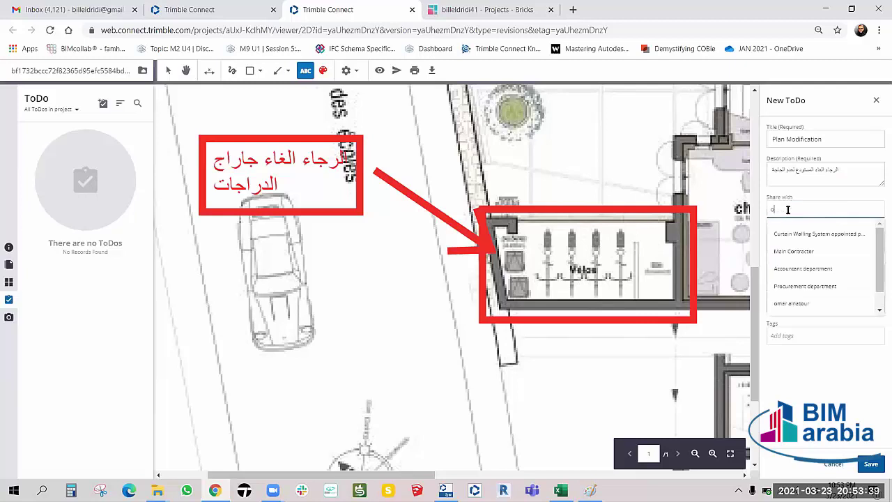
type("ar")
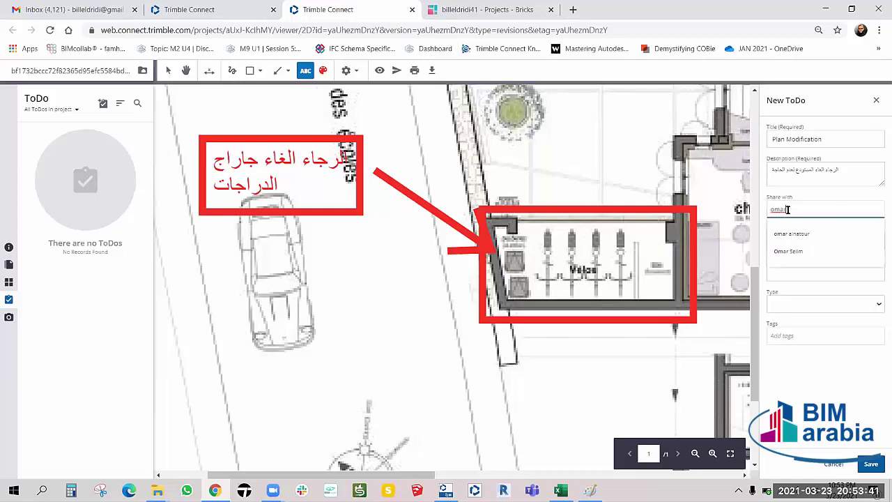
left_click(793, 234)
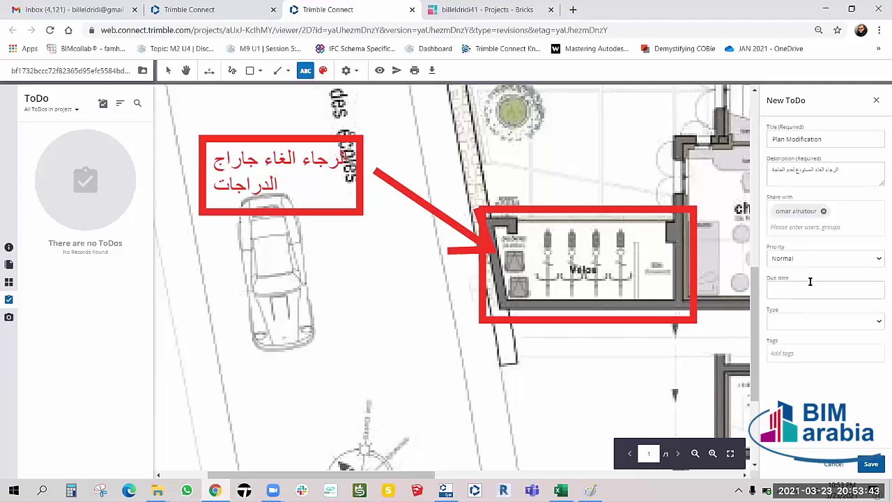
left_click(790, 261)
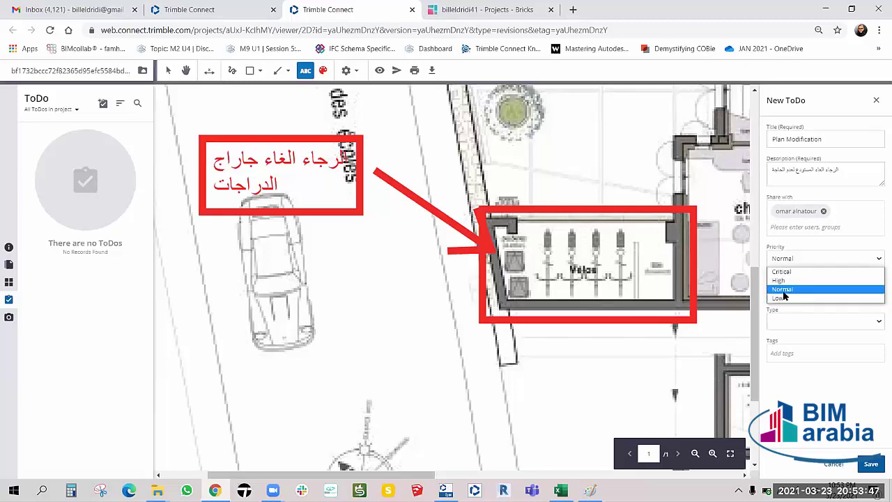
left_click(783, 289)
left_click(789, 292)
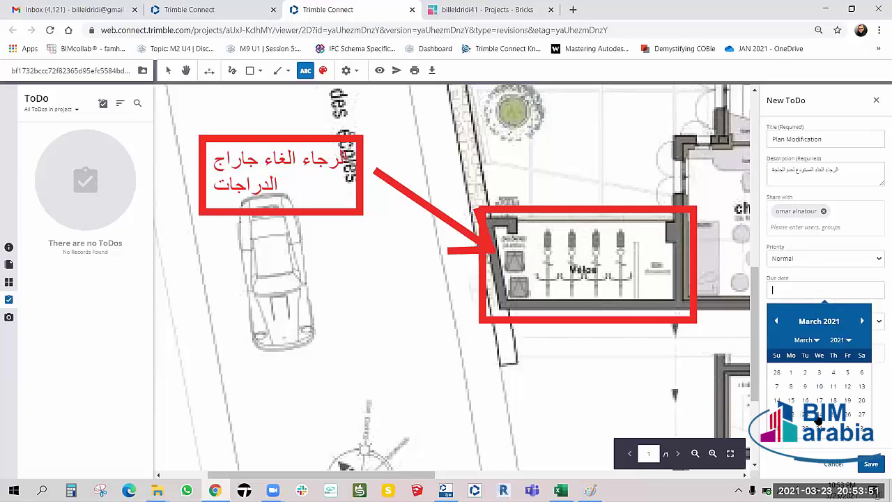
left_click(819, 415)
Step: Set the ToDo type to Request and add the tag ARCH
left_click(790, 324)
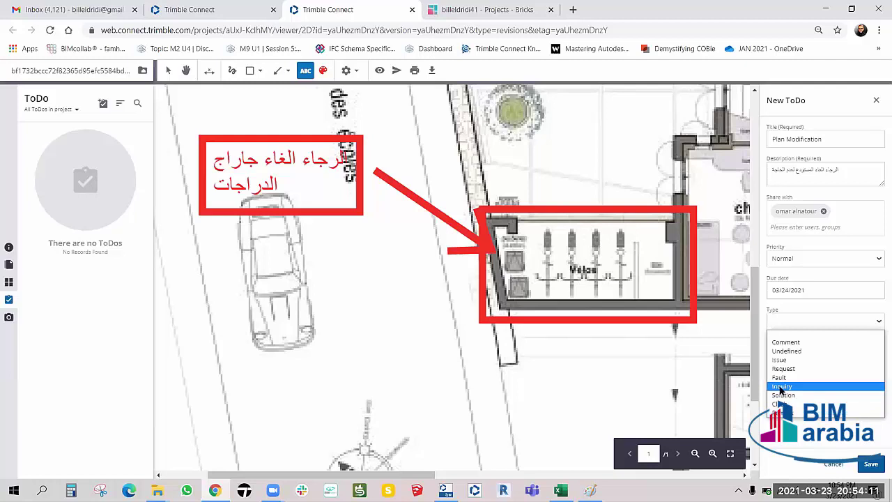
left_click(784, 368)
left_click(794, 354)
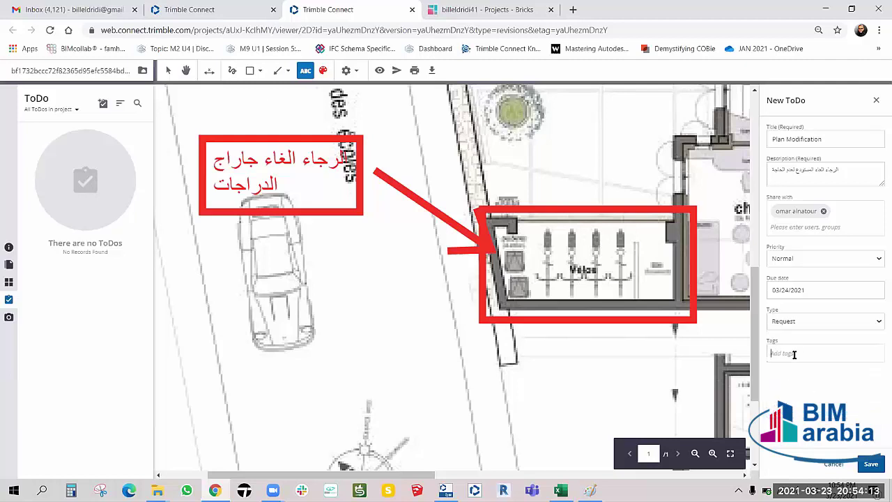
type("ARC")
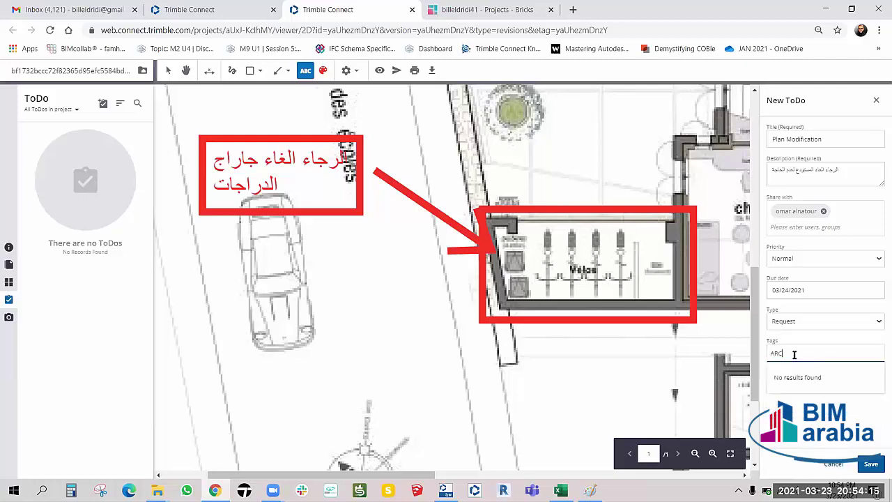
type("H")
key("Return")
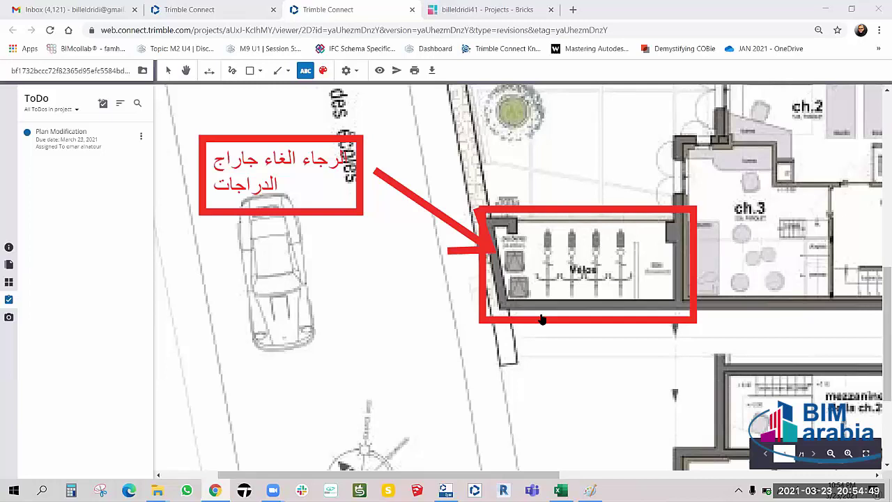
Step: Open the Arch Model floor plan .jpg from the Explorer file list in the 2D viewer
left_click(241, 6)
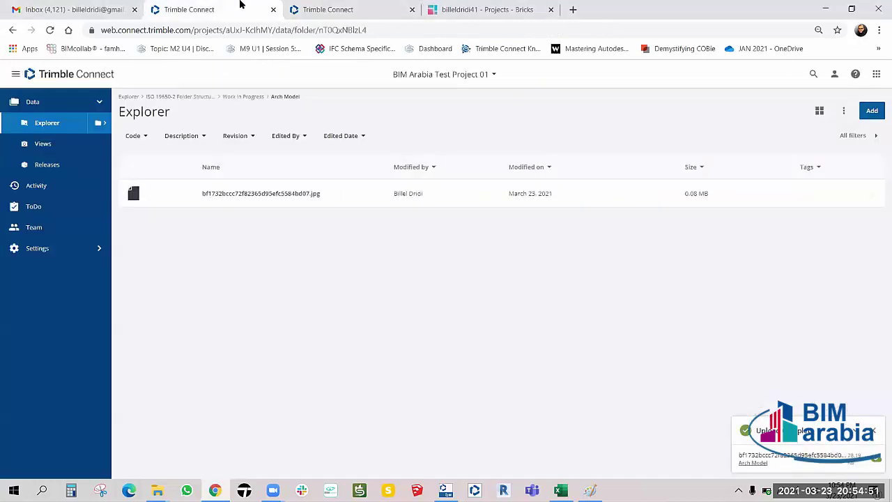
left_click(269, 195)
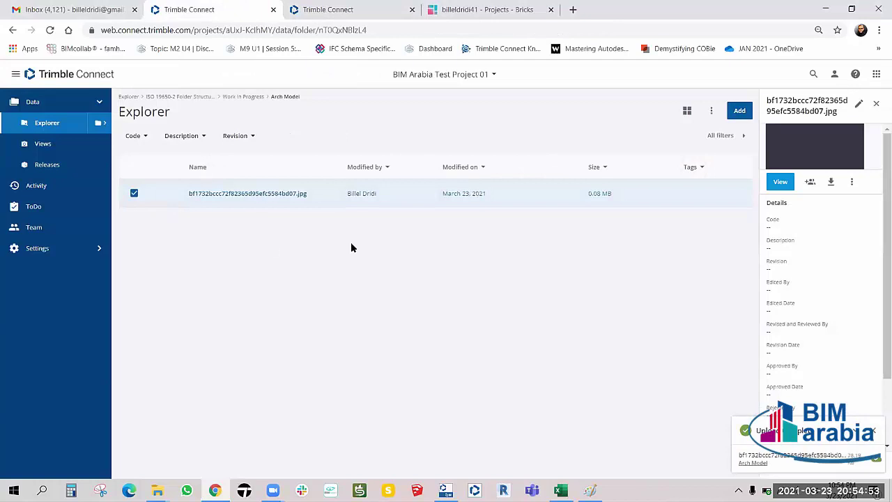
double_click(135, 193)
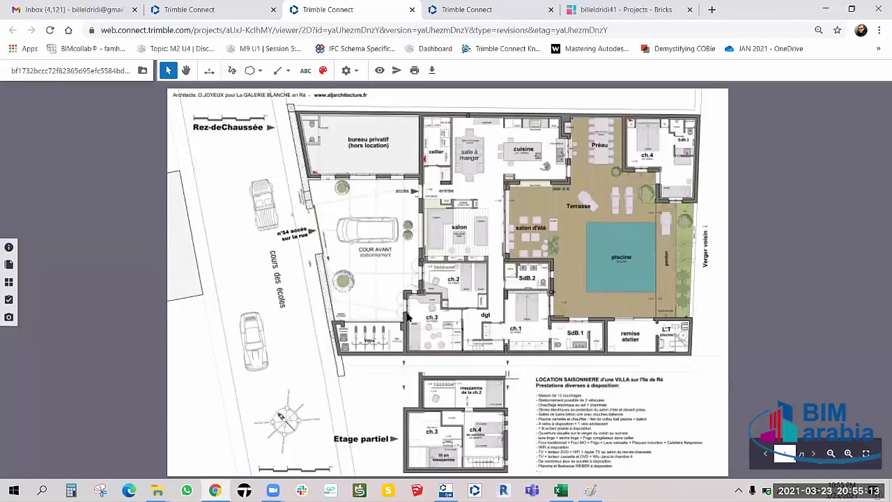
Step: Back on the marked-up plan, open the Plan Modification ToDo details
left_click(467, 9)
scroll(367, 313, "down", 2)
scroll(367, 313, "down", 1)
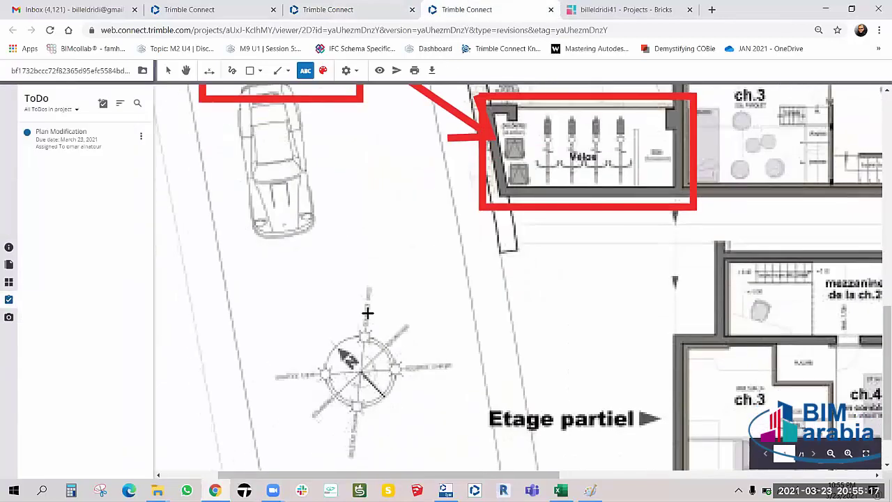
scroll(367, 313, "up", 4)
scroll(367, 313, "down", 1)
scroll(368, 313, "up", 1)
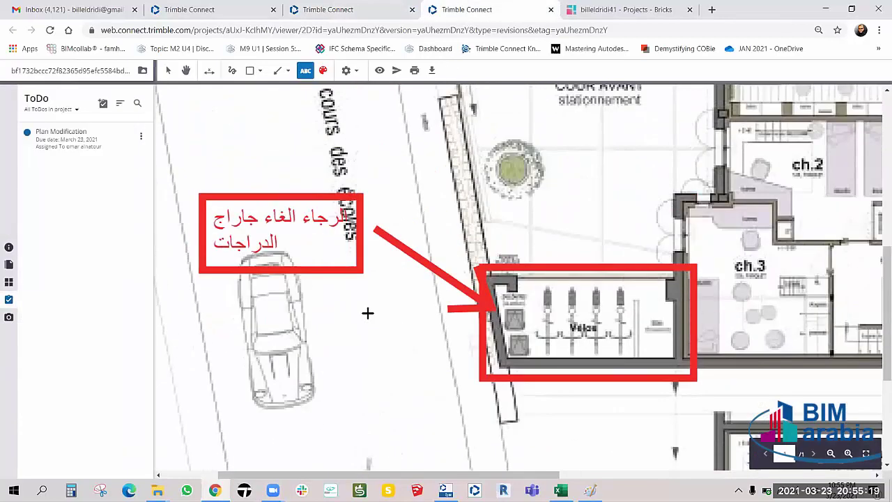
left_click(141, 137)
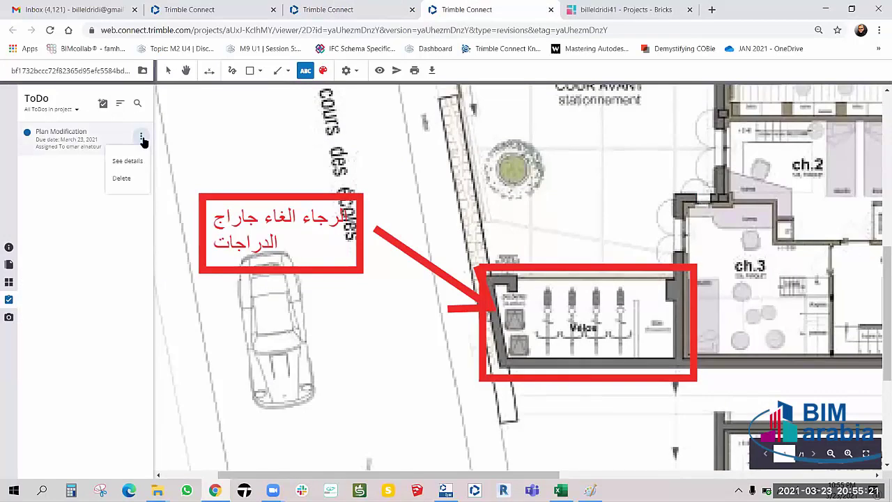
left_click(128, 161)
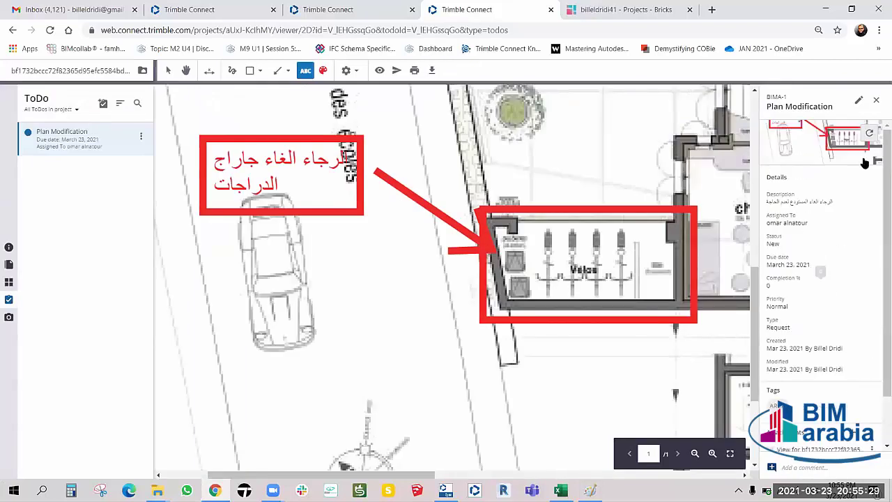
Step: Share the ToDo with a second project member, save it, and switch to Gmail
left_click(859, 99)
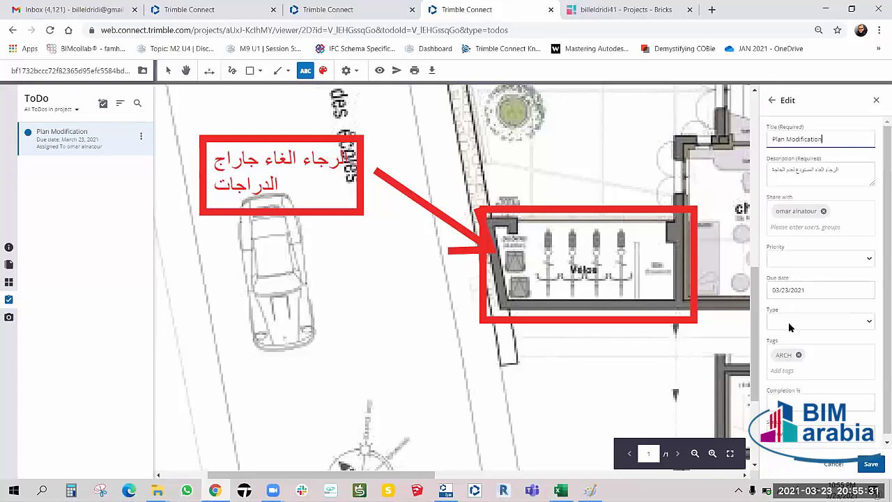
left_click(806, 235)
type("Bi")
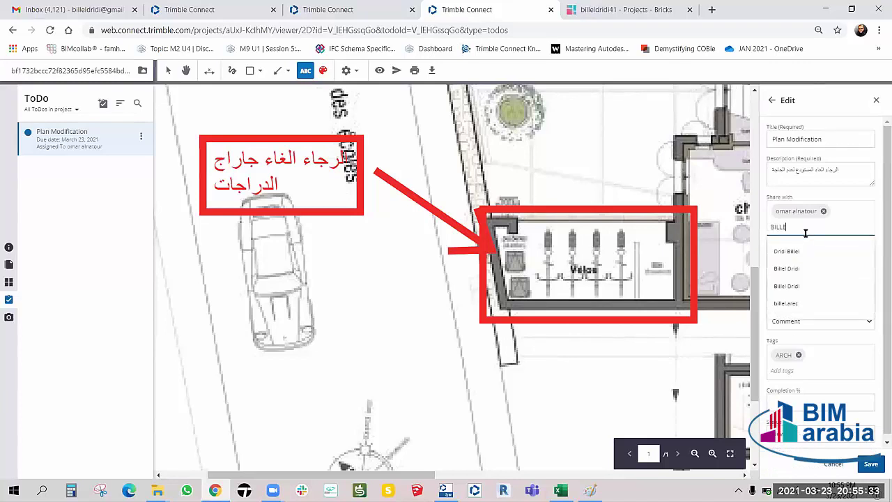
type("L")
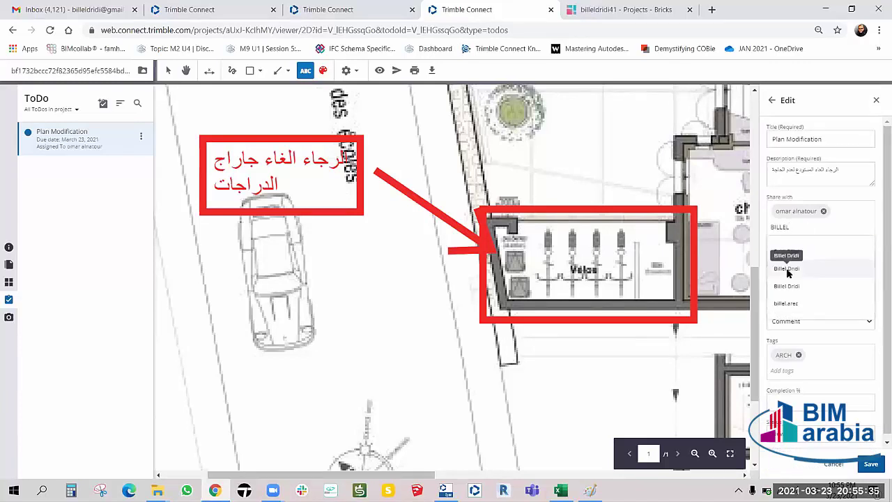
left_click(787, 268)
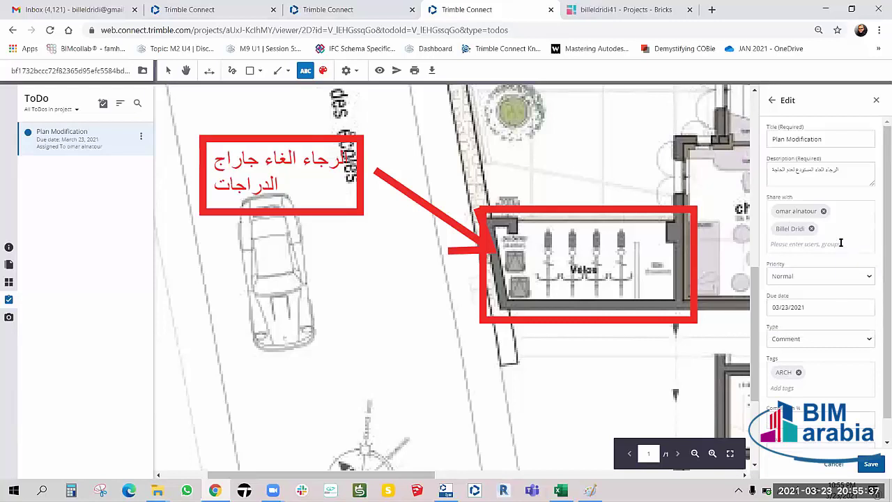
left_click(872, 464)
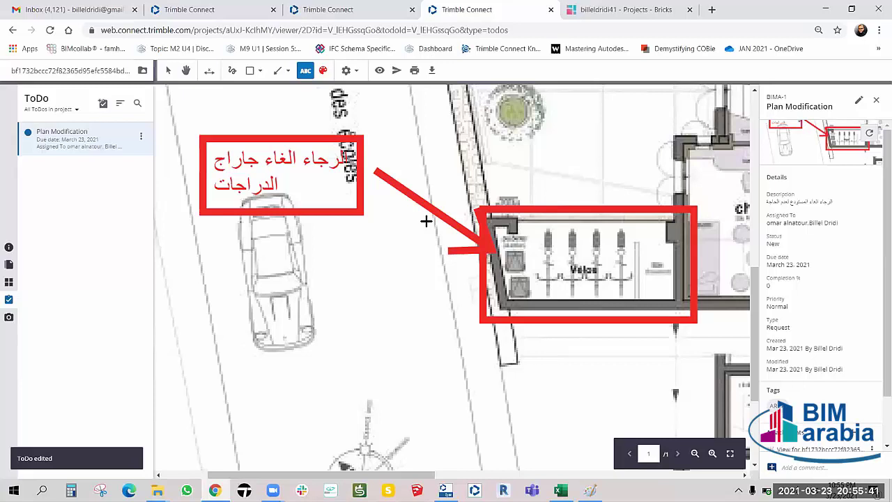
left_click(92, 9)
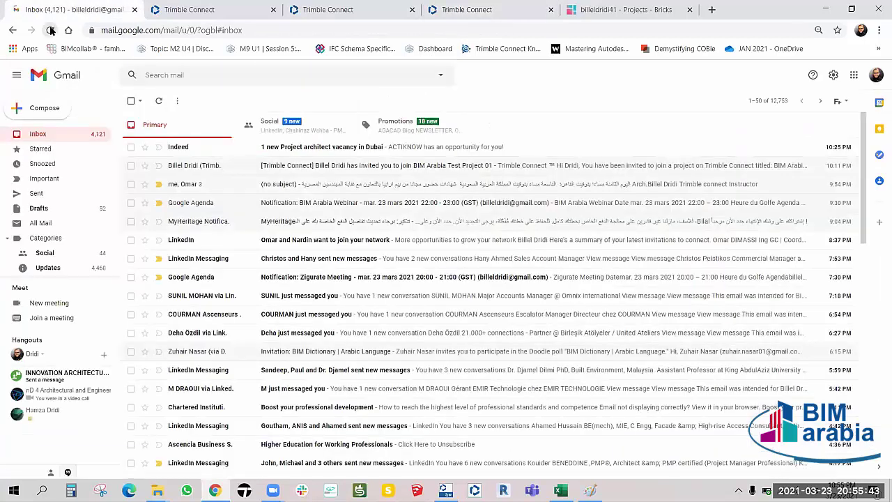
Step: Reload the Gmail inbox and return to the Trimble Connect floor plan viewer tab
left_click(50, 30)
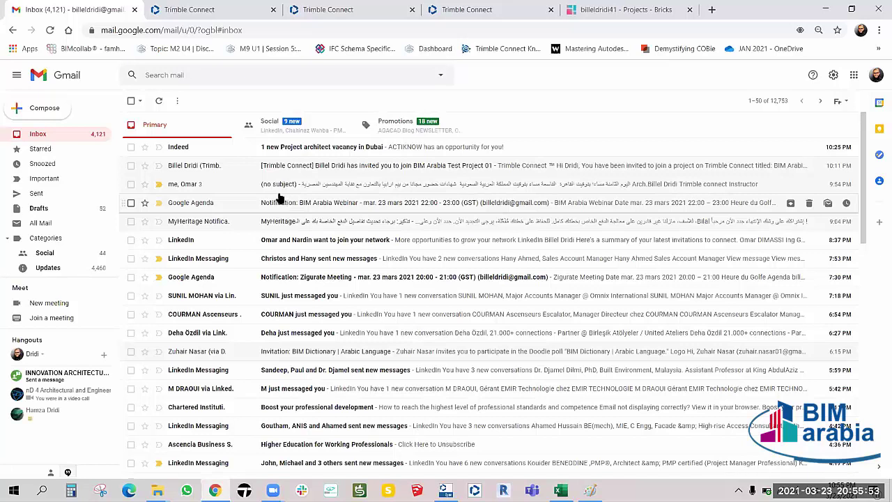
mouse_move(195, 9)
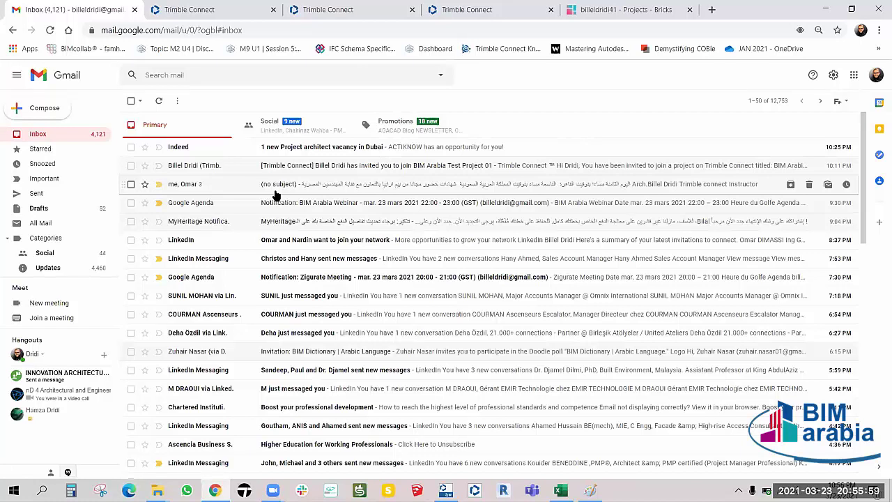
left_click(192, 9)
left_click(369, 9)
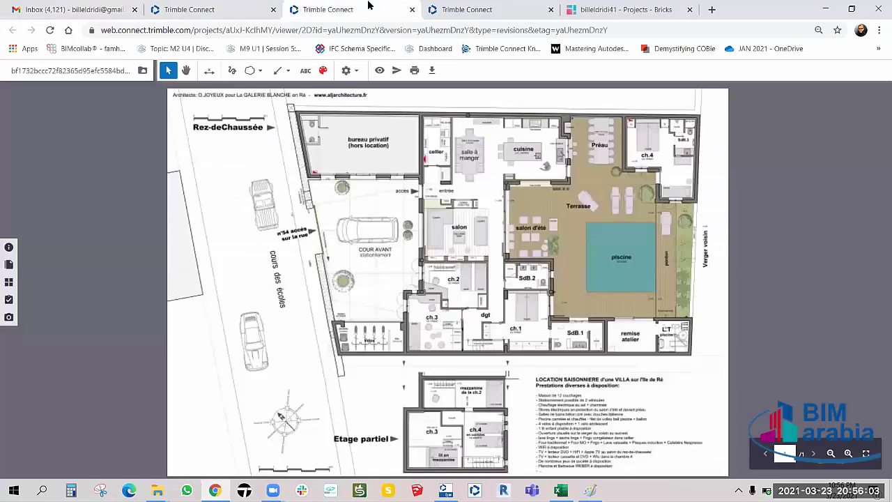
Step: On the ToDo view, type and delete a trial comment, then bring up Add Attachment
left_click(460, 9)
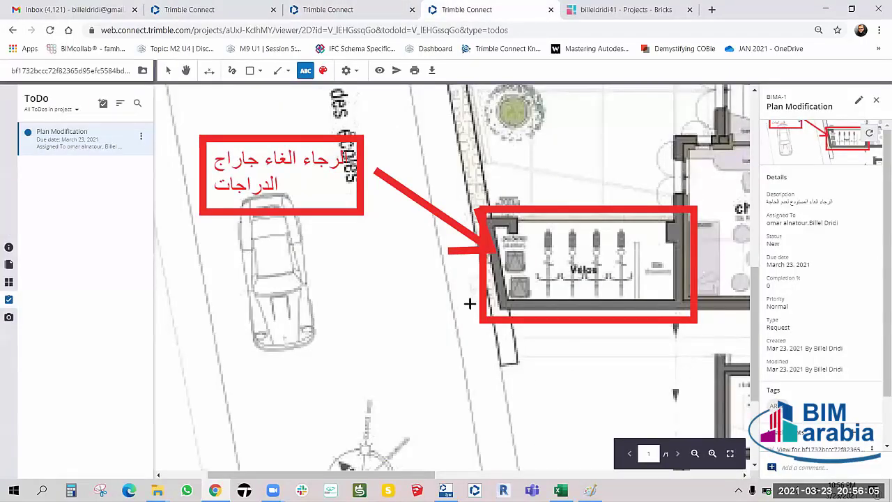
scroll(791, 394, "down", 2)
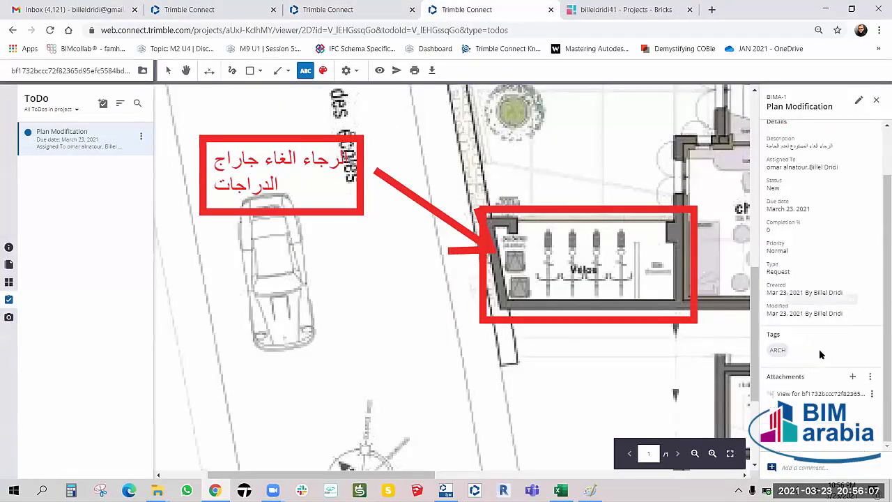
left_click(800, 469)
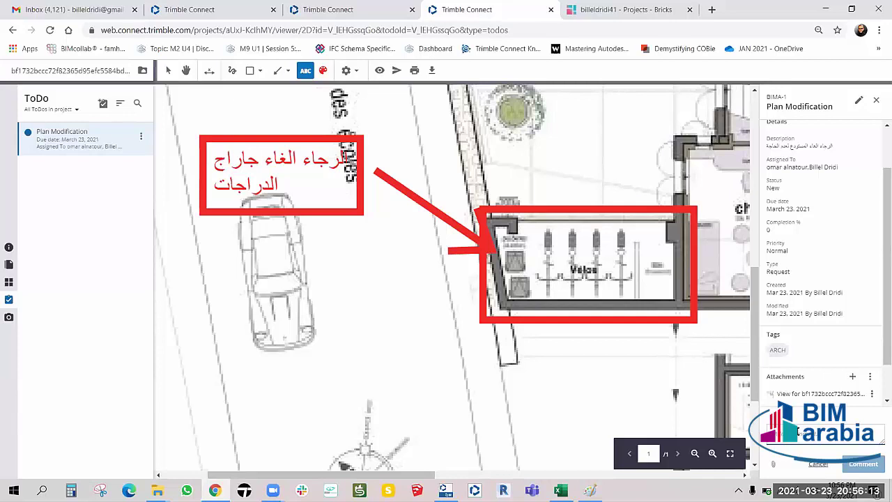
type("o")
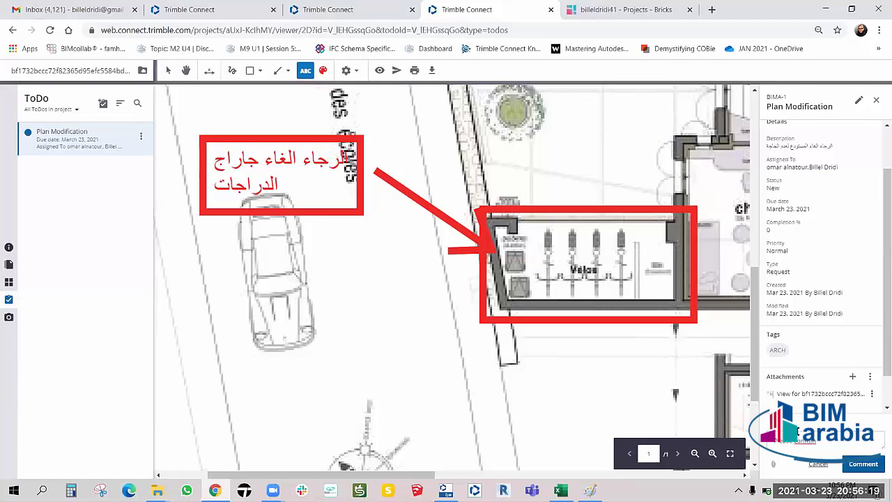
type(" because")
left_click_drag(848, 442, 770, 443)
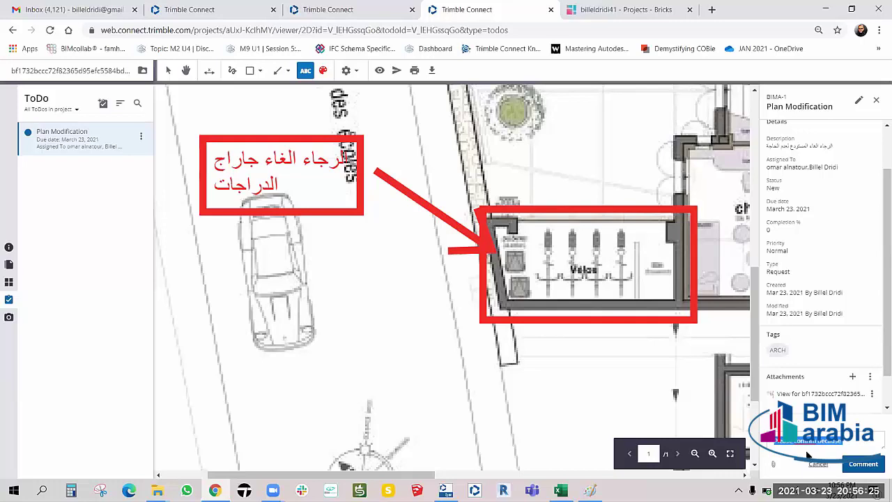
key("BackSpace")
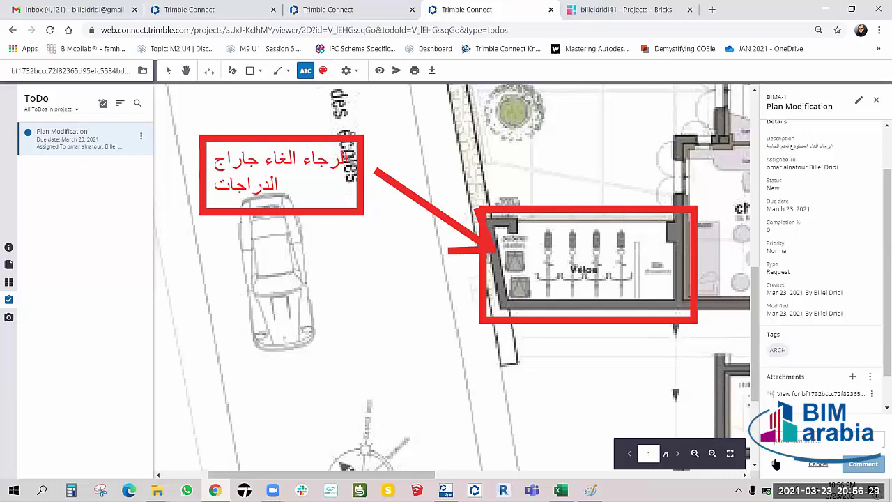
left_click(774, 465)
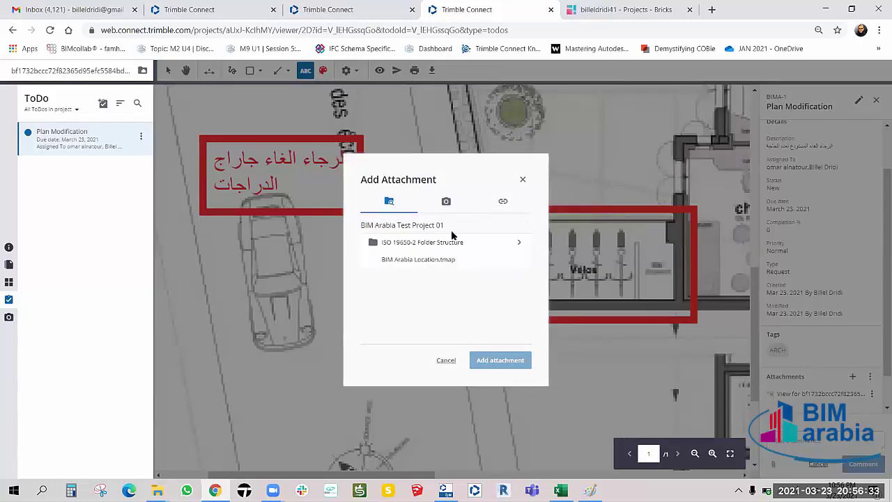
Step: Browse the saved-view and web-link tabs, try the Display text and Web URL fields, then cancel
left_click(453, 202)
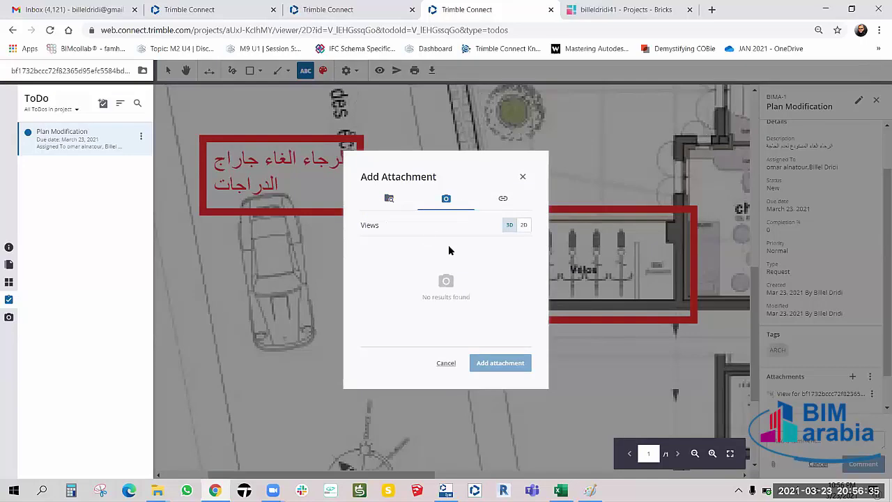
left_click(504, 200)
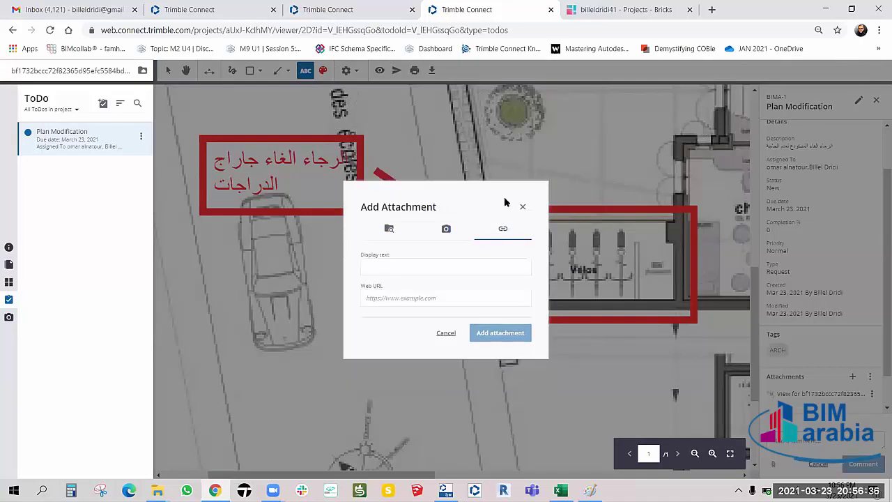
left_click(384, 269)
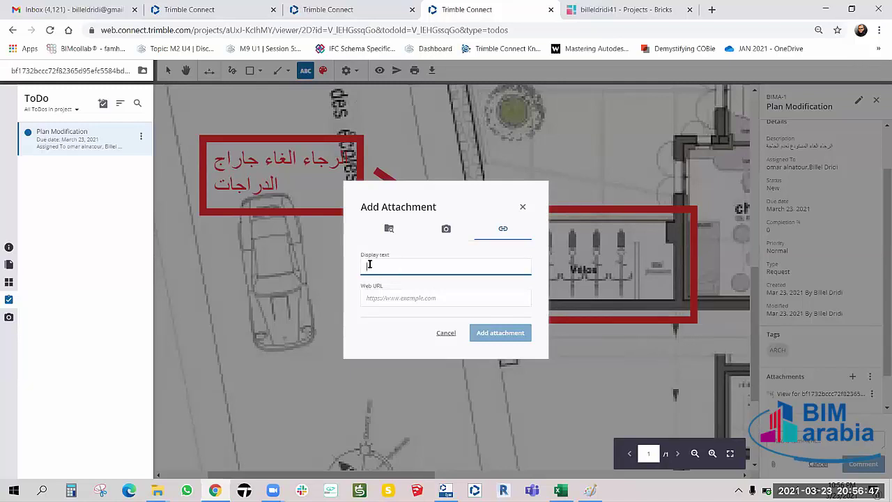
left_click(397, 298)
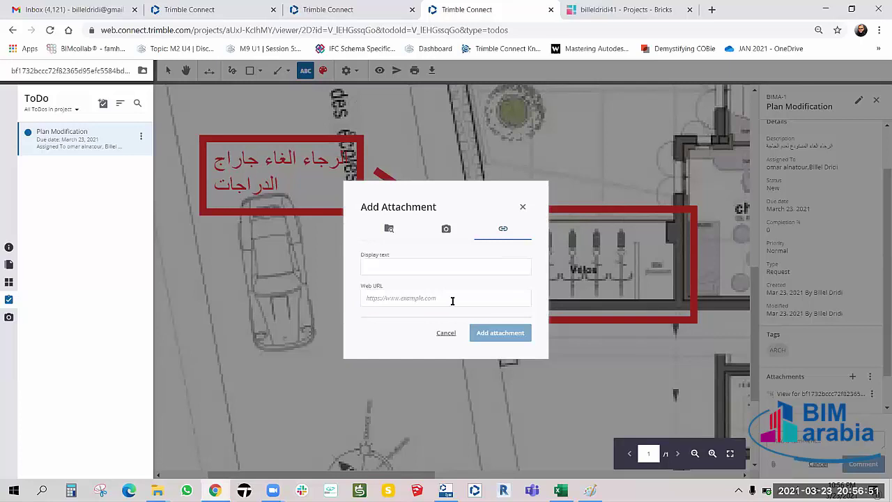
left_click(442, 334)
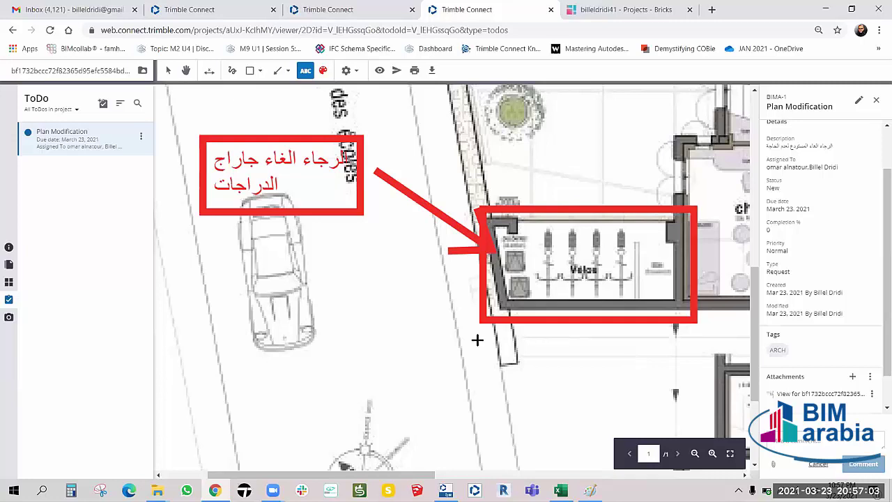
Step: Reload Gmail, switch to the other signed-in account, and follow the assignment email's View Todo link
left_click(61, 9)
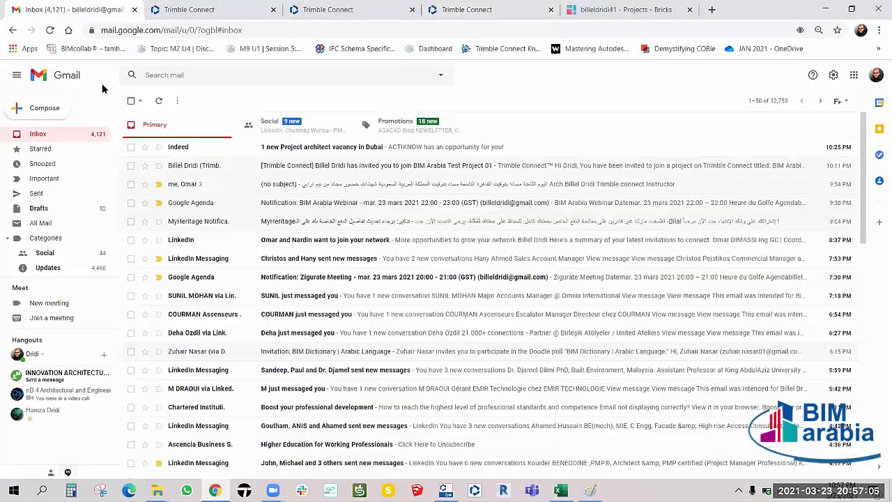
left_click(49, 30)
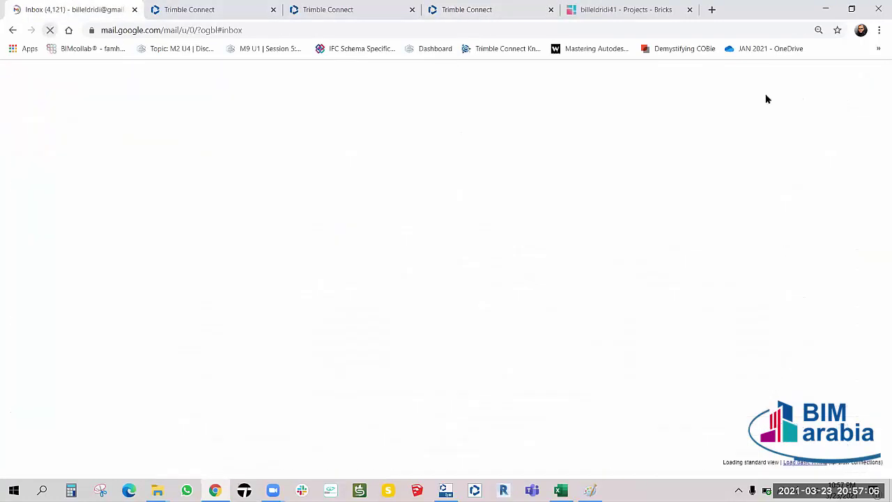
left_click(877, 76)
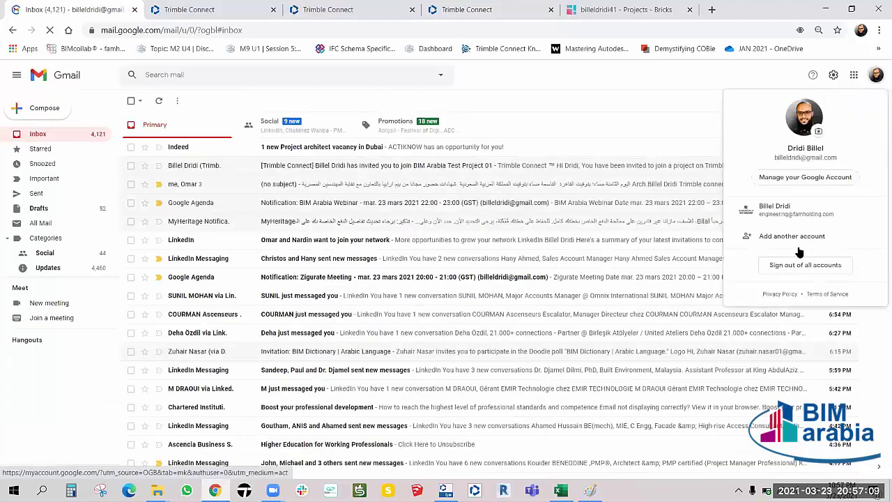
left_click(789, 212)
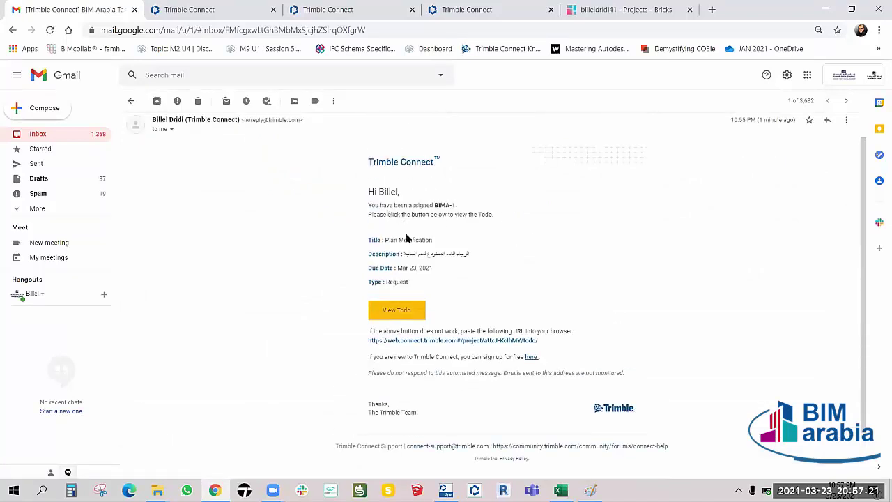
scroll(418, 234, "down", 2)
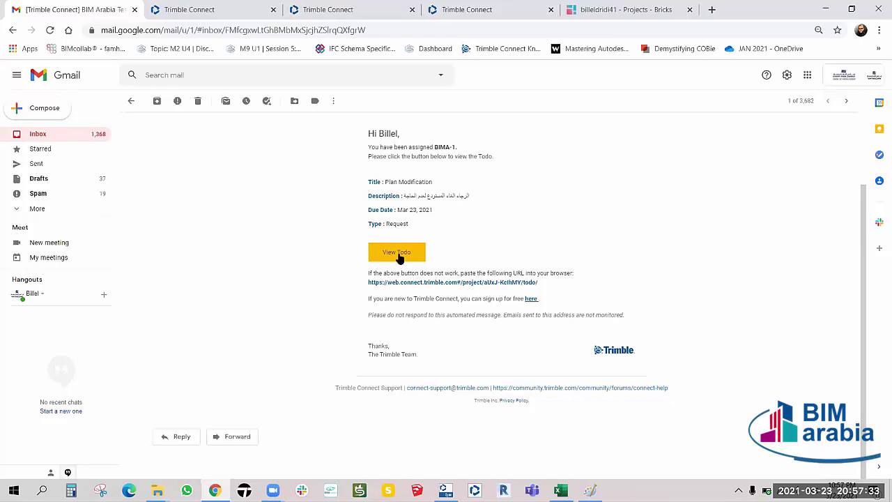
left_click(396, 253)
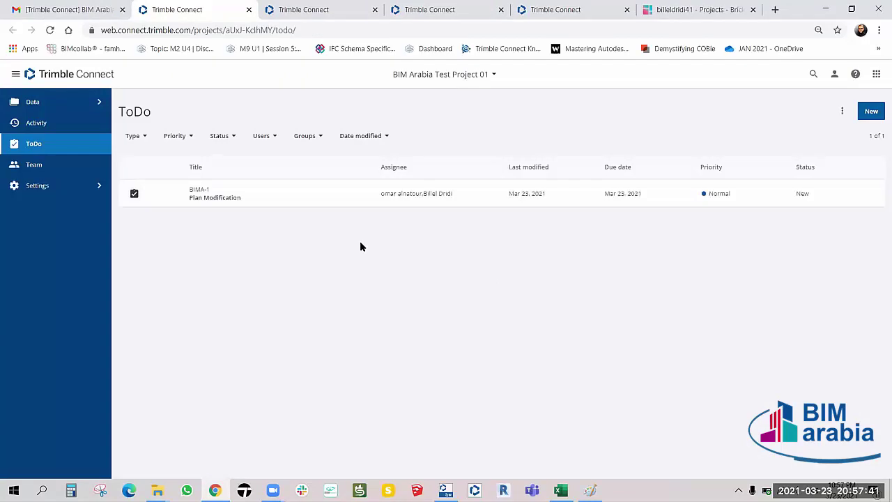
Step: Select the BIMA-1 Plan Modification row and open its Edit ToDo form
left_click(134, 194)
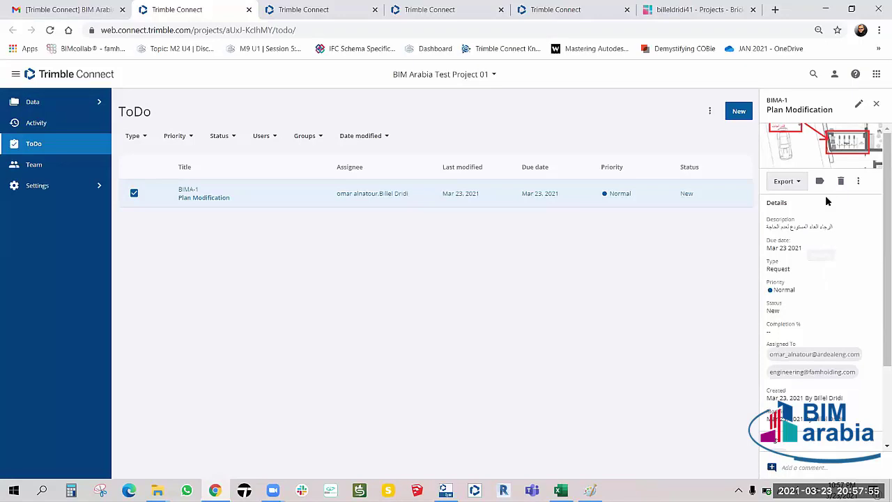
left_click(859, 105)
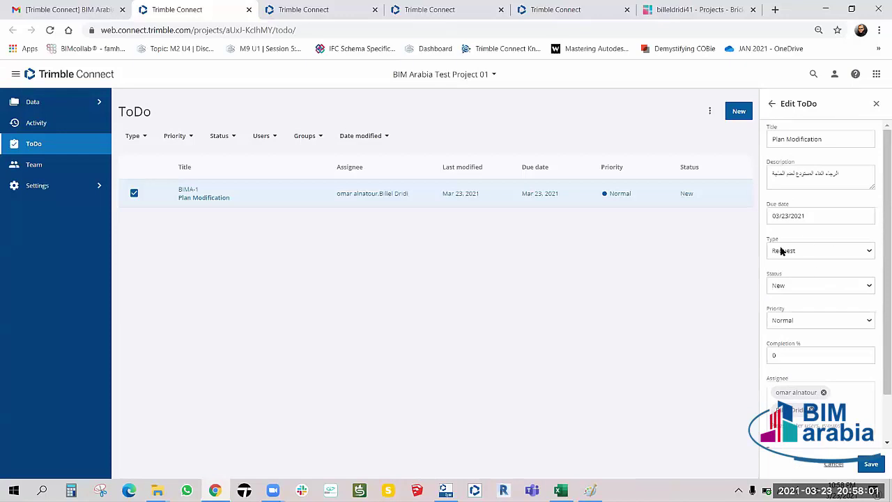
Step: Try the Done and Closed status options, then settle on In Progress
left_click(801, 284)
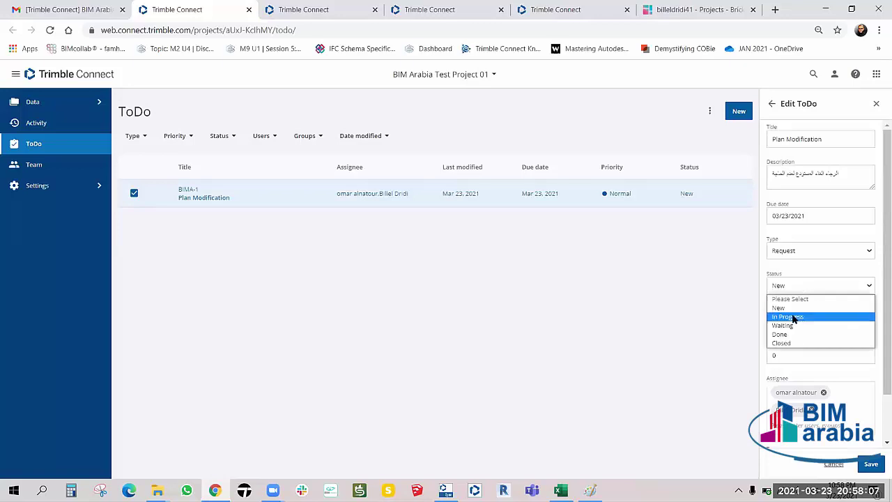
left_click(792, 317)
left_click(806, 286)
left_click(782, 334)
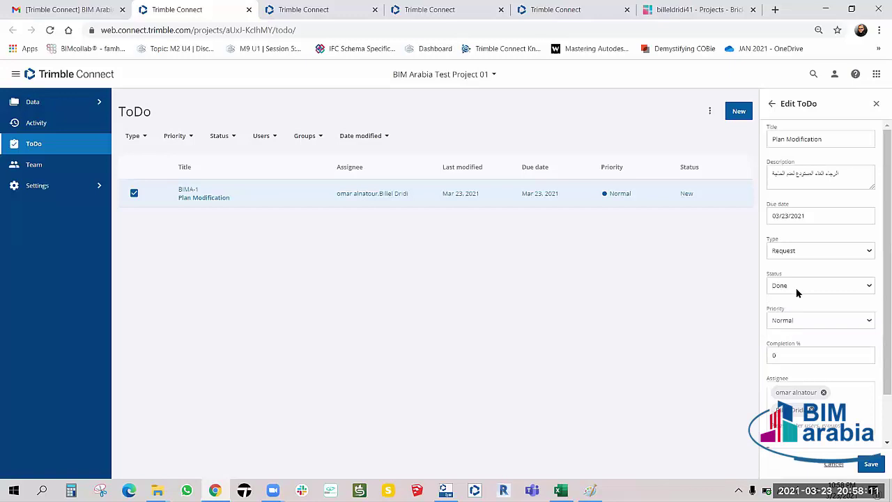
left_click(798, 290)
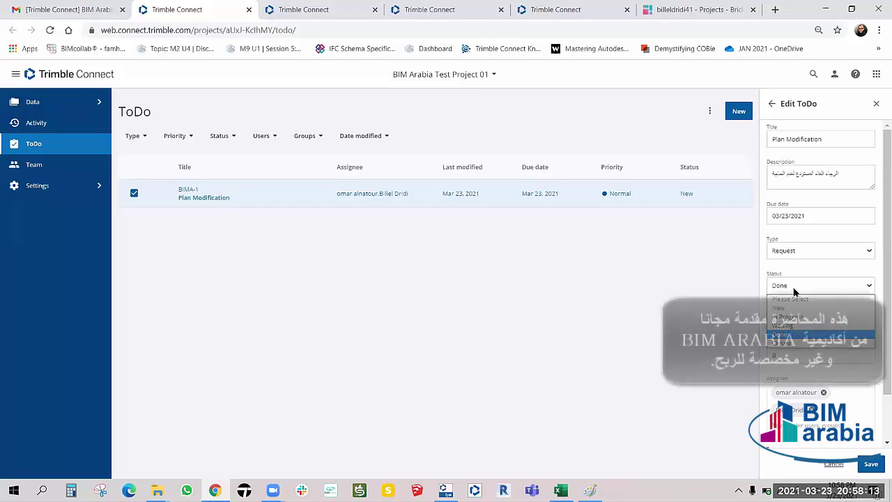
left_click(782, 342)
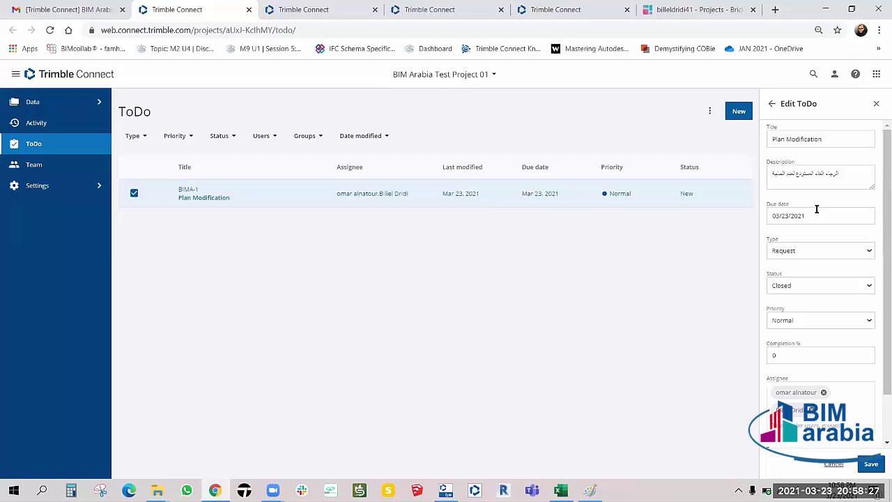
left_click(786, 285)
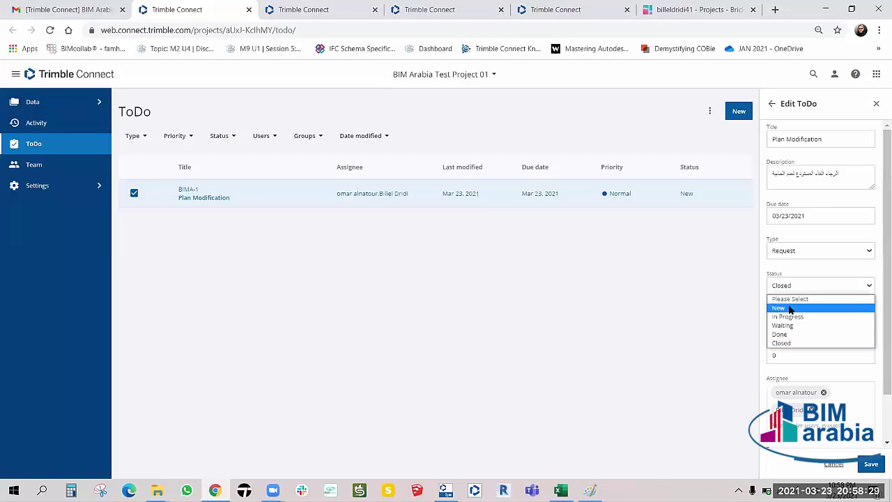
left_click(788, 317)
left_click(803, 290)
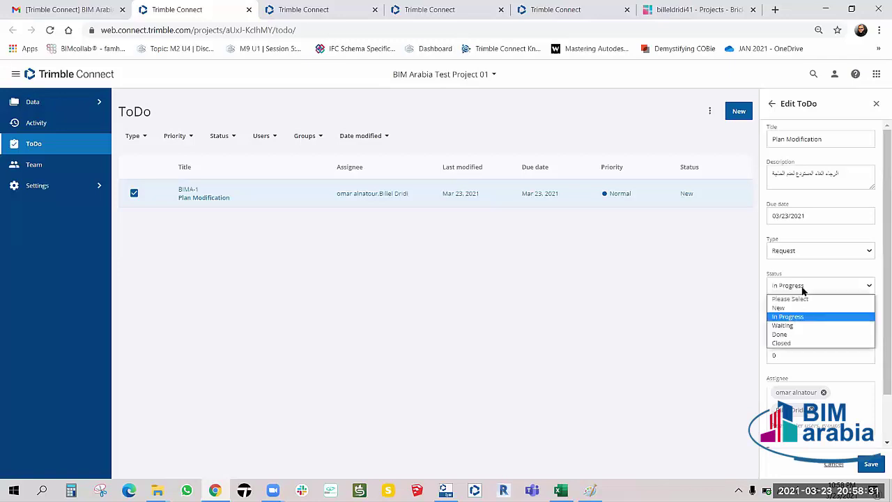
left_click(786, 319)
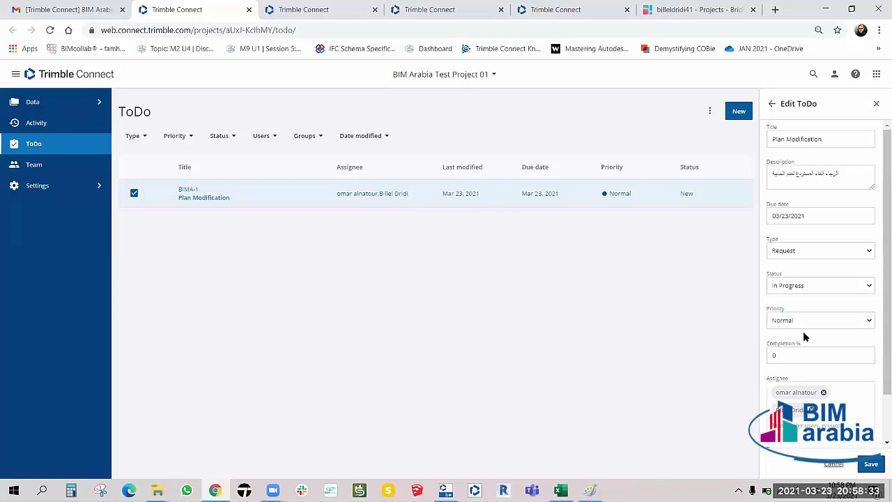
Step: Keep Normal priority and In Progress status, set Completion % to 65, and save
left_click_drag(784, 355, 758, 356)
type("5")
left_click_drag(879, 270, 878, 329)
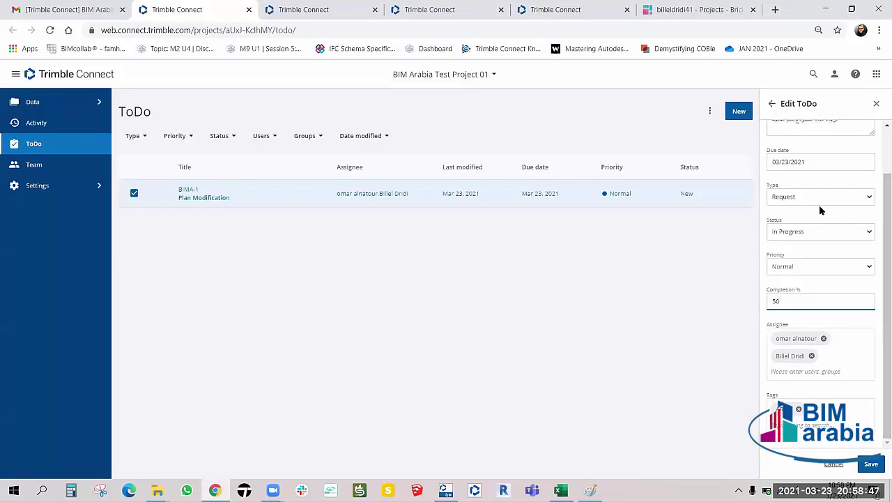
scroll(821, 211, "up", 2)
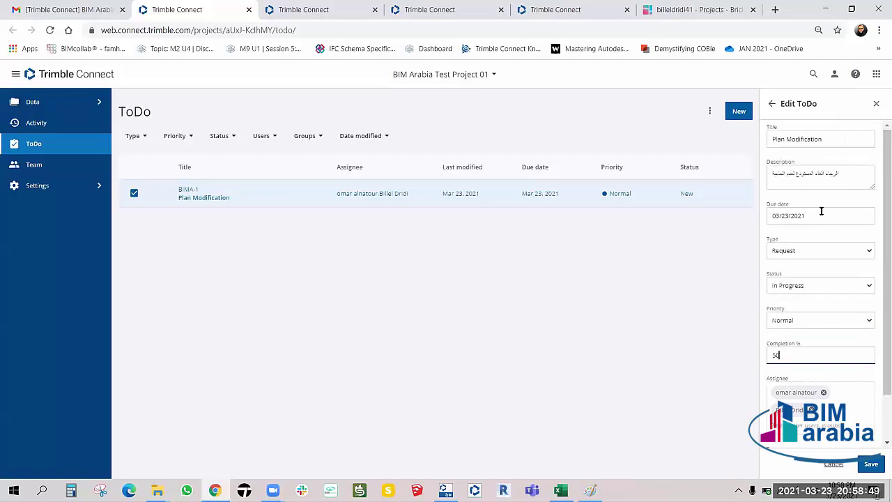
scroll(824, 282, "down", 2)
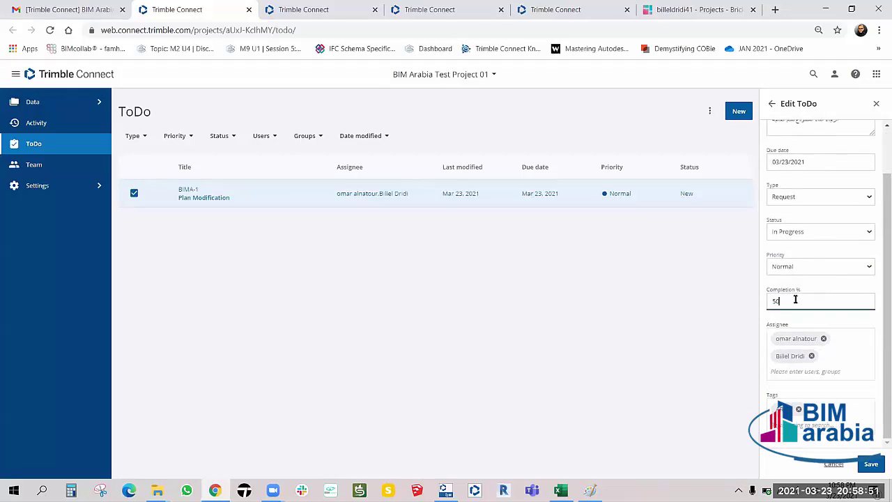
left_click(803, 270)
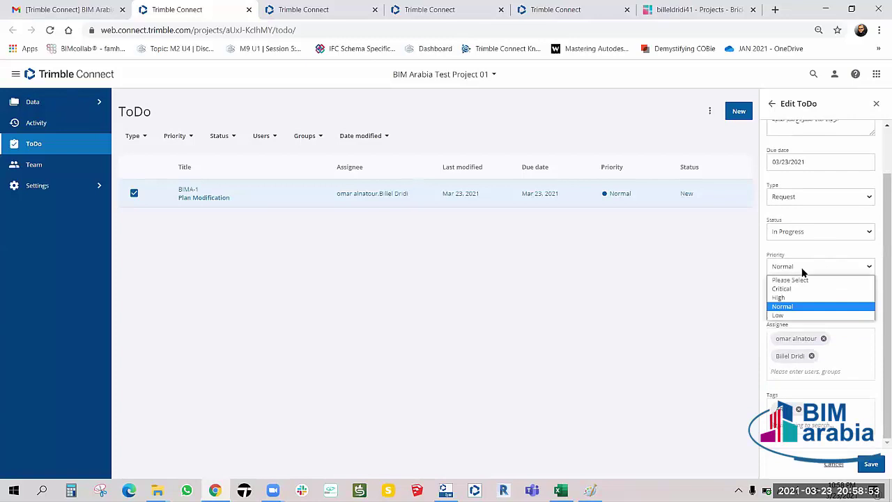
left_click(804, 270)
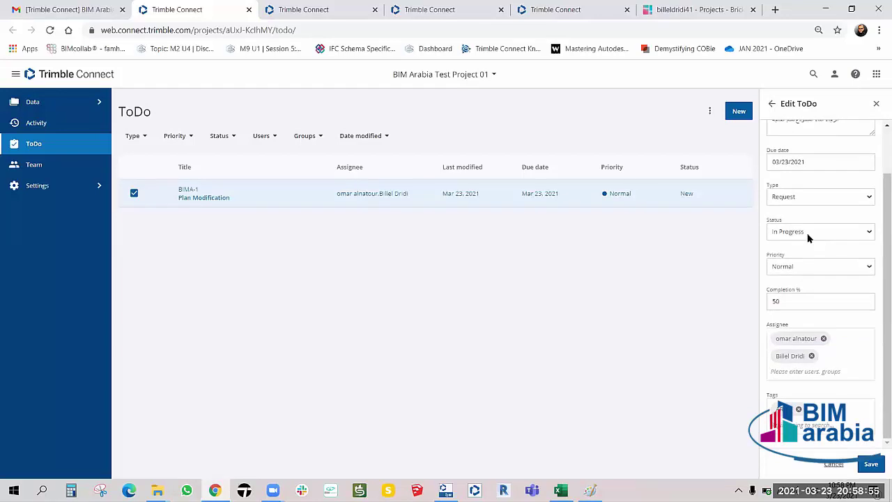
left_click(809, 238)
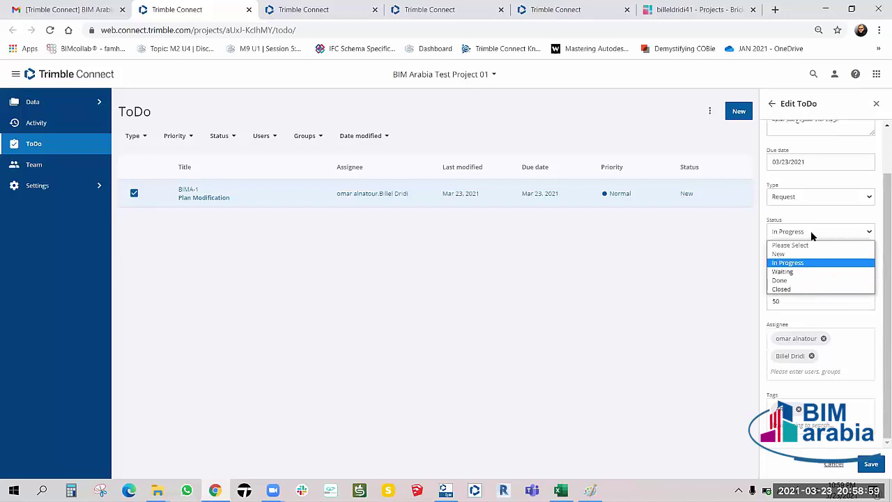
left_click(811, 230)
double_click(787, 302)
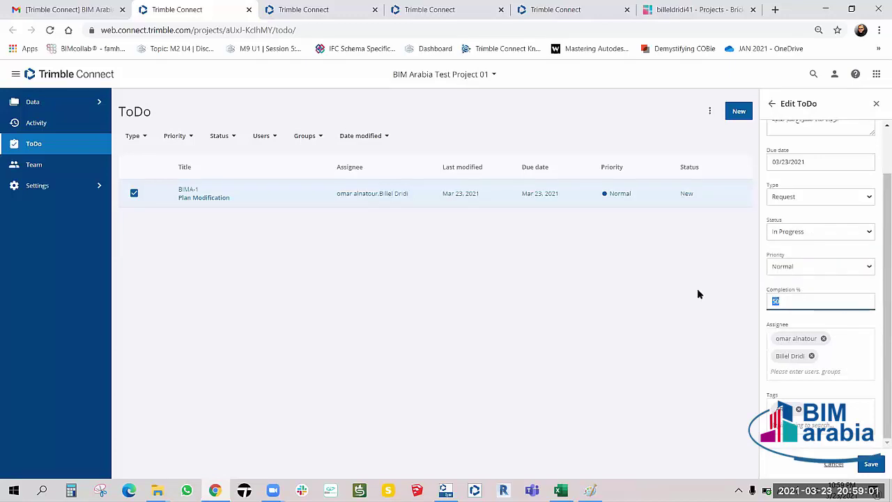
type("65")
left_click(872, 464)
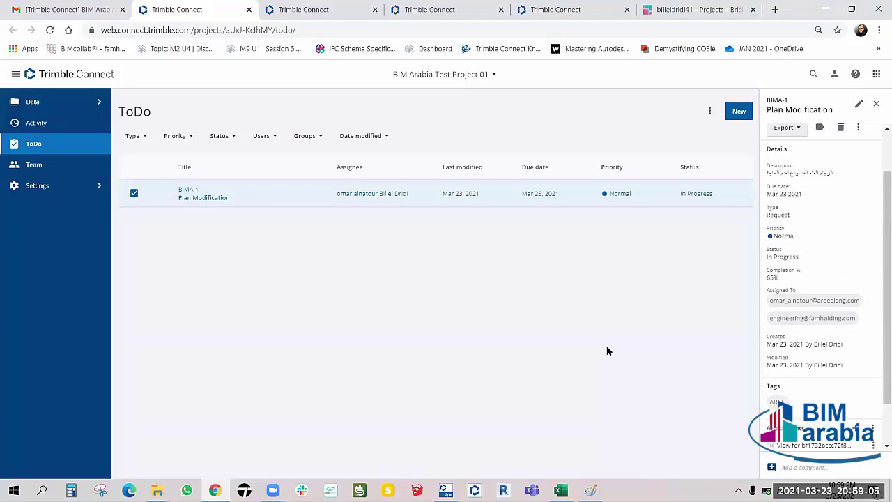
Step: Post the Arabic comment 'شلامعكم ورحالمل' on the BIMA-1 ToDo
scroll(825, 273, "down", 1)
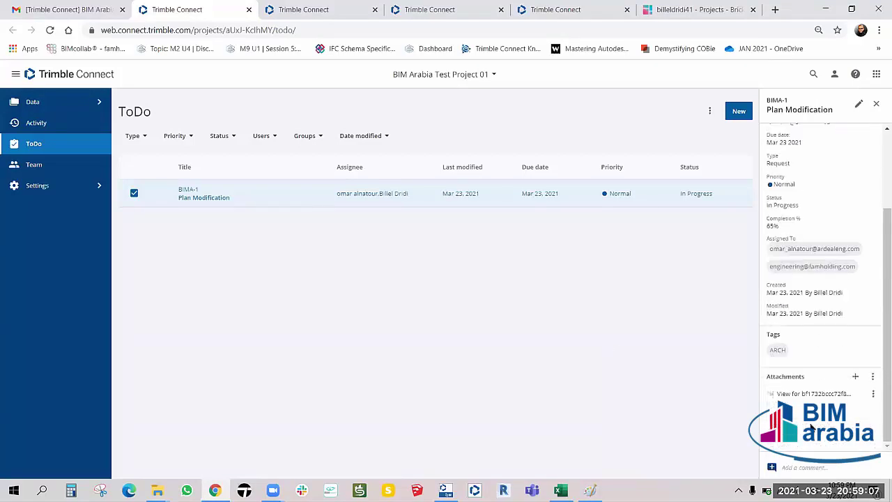
left_click(803, 464)
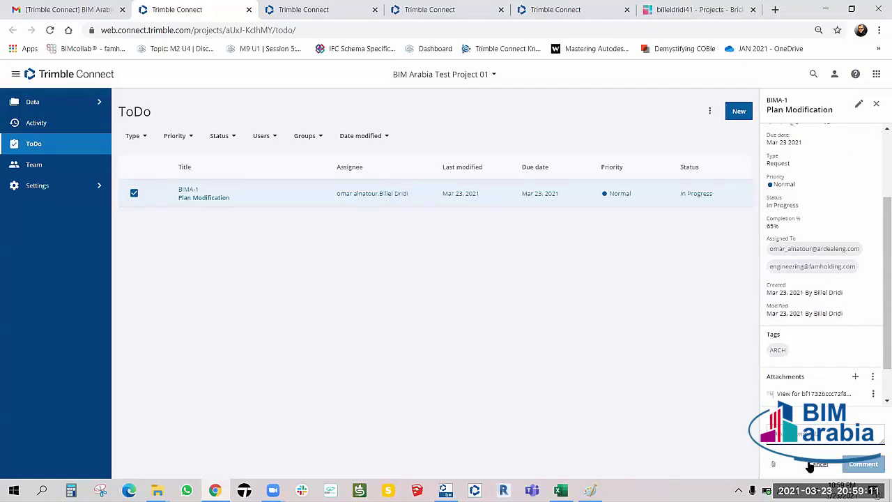
key("super+space")
type("ش")
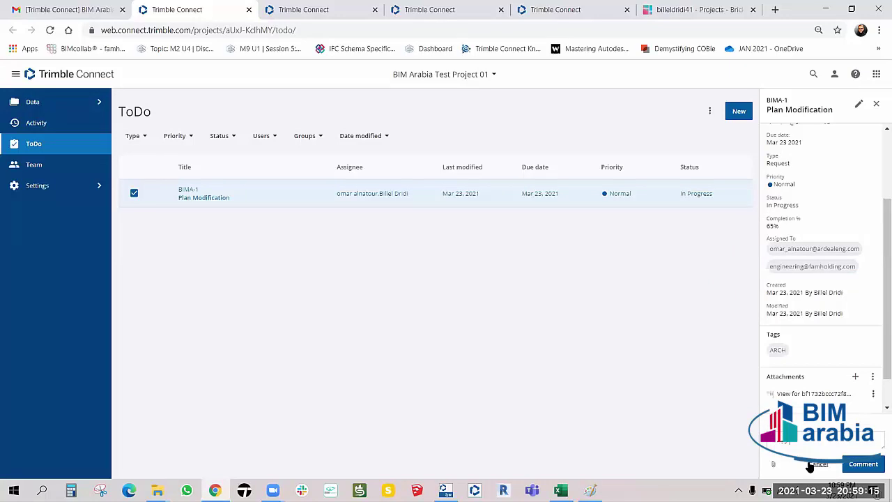
type("لام")
type("ع")
type("كم ")
type("ورح")
type("ال")
type("مل")
left_click(862, 465)
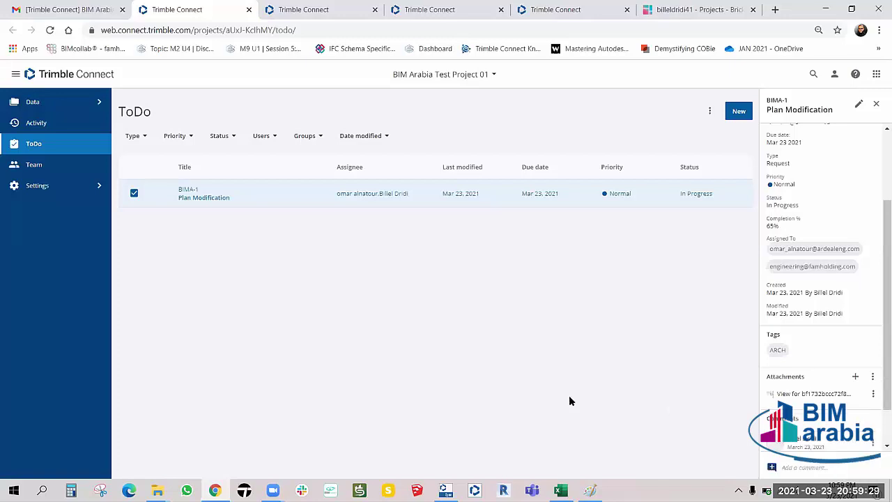
Step: Scroll the ToDo details and switch to the Gmail inbox
scroll(802, 404, "down", 1)
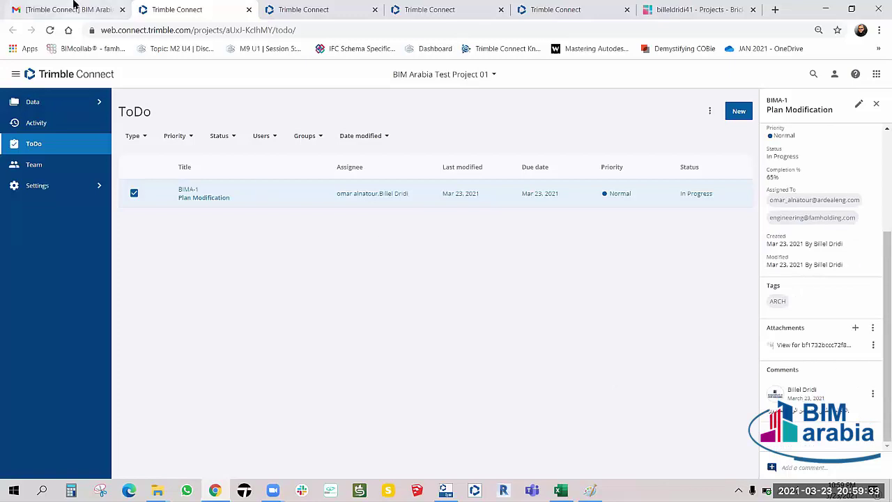
left_click(75, 7)
left_click(46, 132)
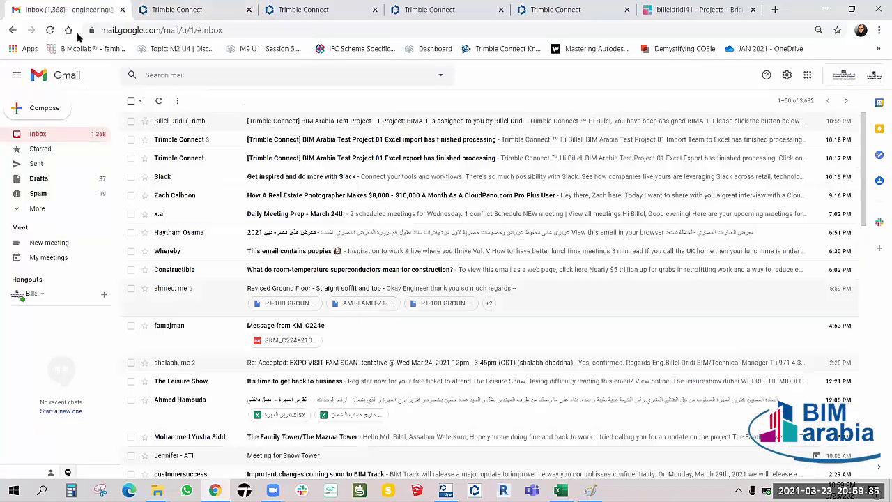
Step: Reload the Gmail inbox and go back to the Trimble Connect BIMA-1 ToDo page
left_click(50, 30)
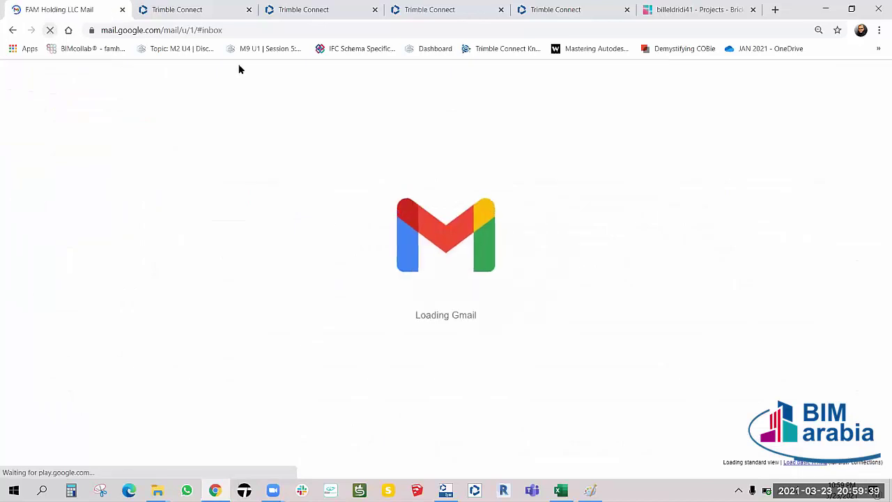
left_click(187, 10)
Step: Scroll the BIMA-1 details to the top and show the Export to BCF and Export to Excel choices
scroll(825, 265, "up", 2)
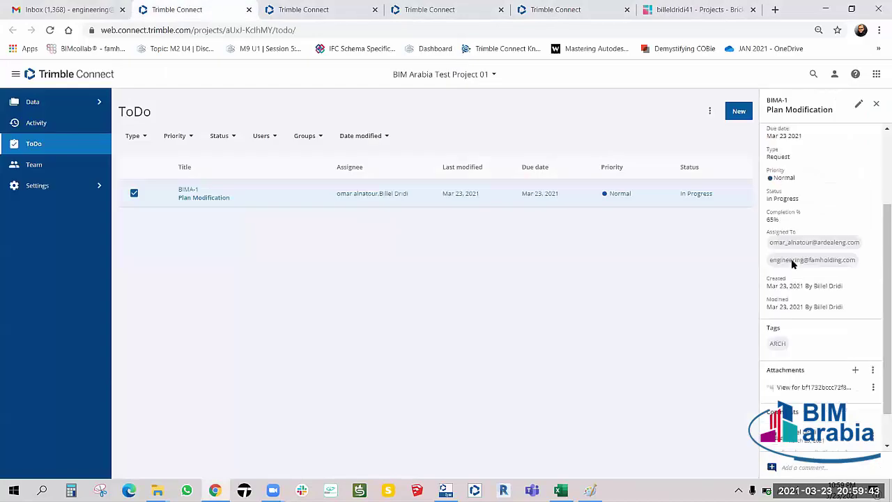
scroll(800, 267, "up", 1)
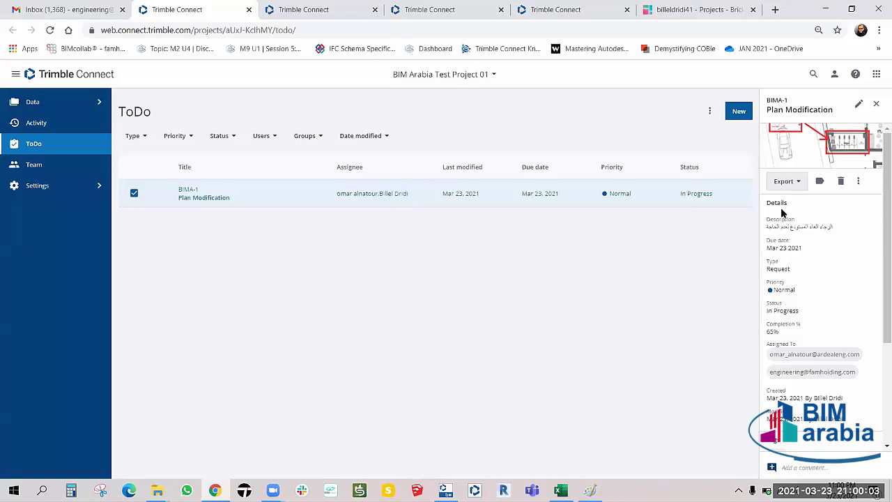
left_click(798, 182)
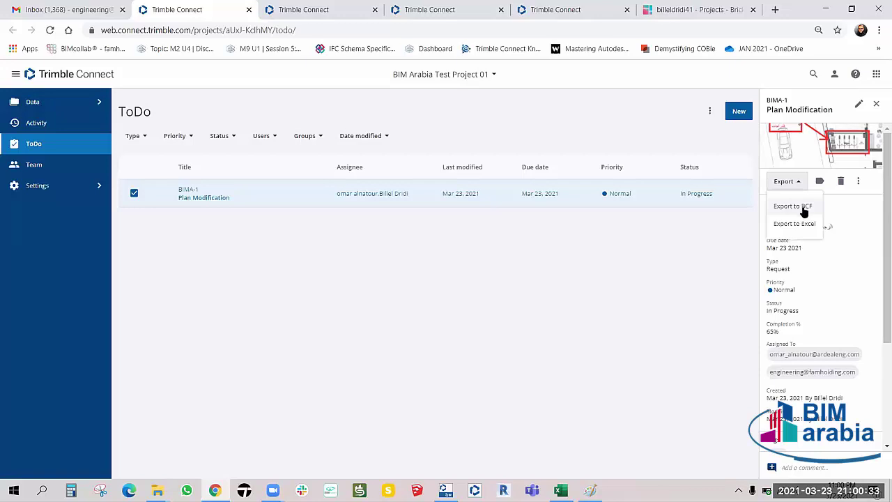
Step: Dismiss the Export menu and close the BIMA-1 Plan Modification details panel
left_click(371, 272)
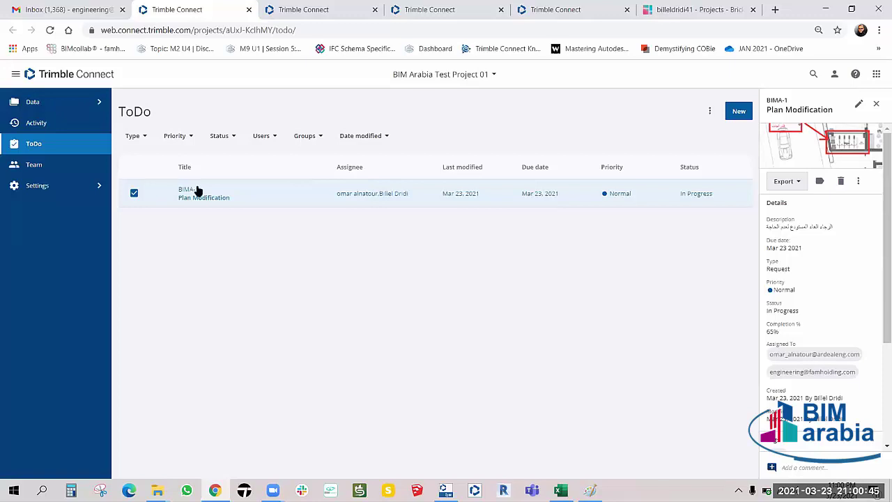
left_click(135, 195)
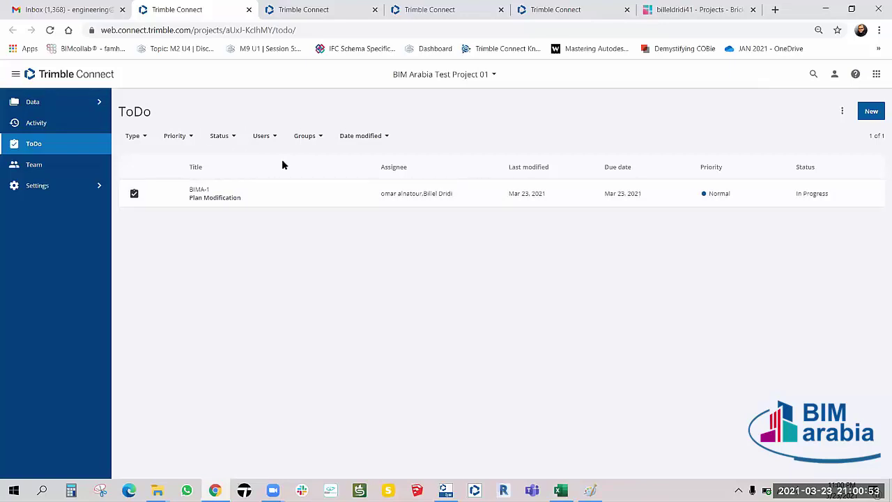
Step: Filter the ToDo list by Done status, then remove the Done filter again
left_click(234, 138)
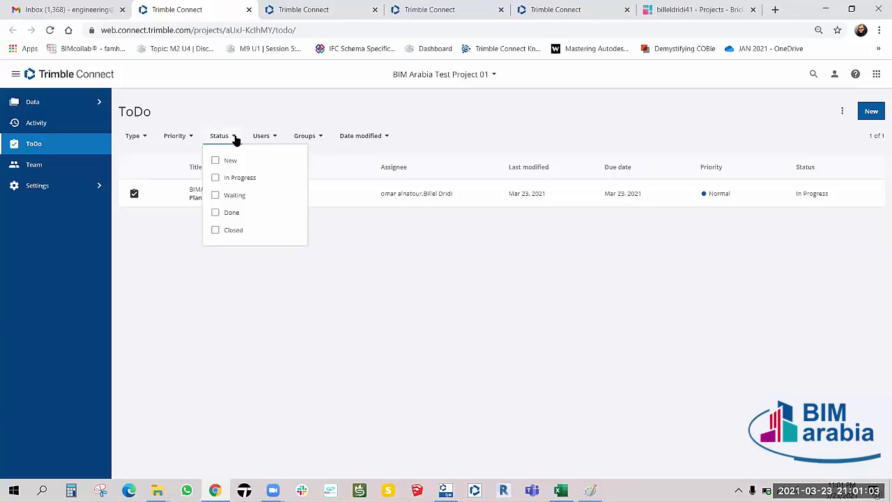
left_click(215, 213)
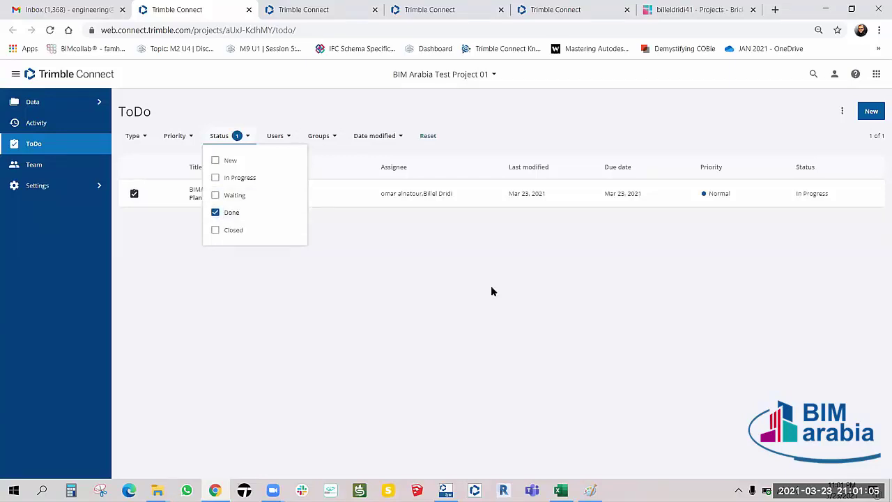
left_click(491, 291)
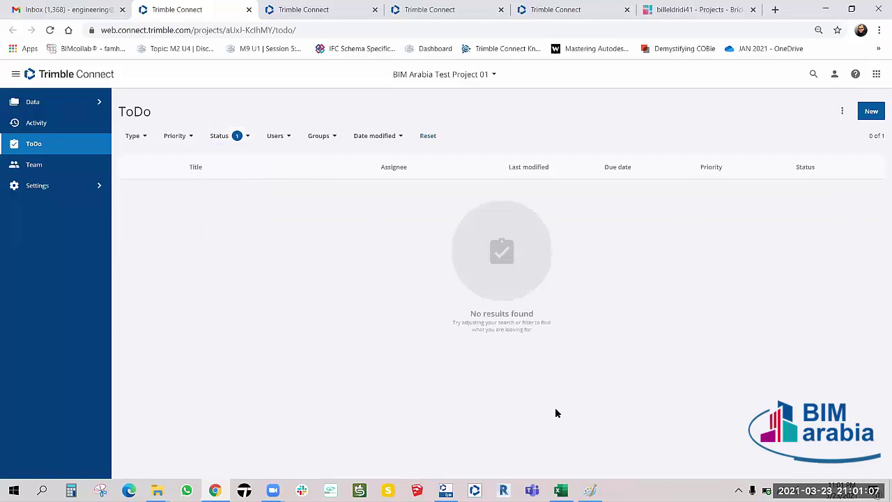
left_click(843, 111)
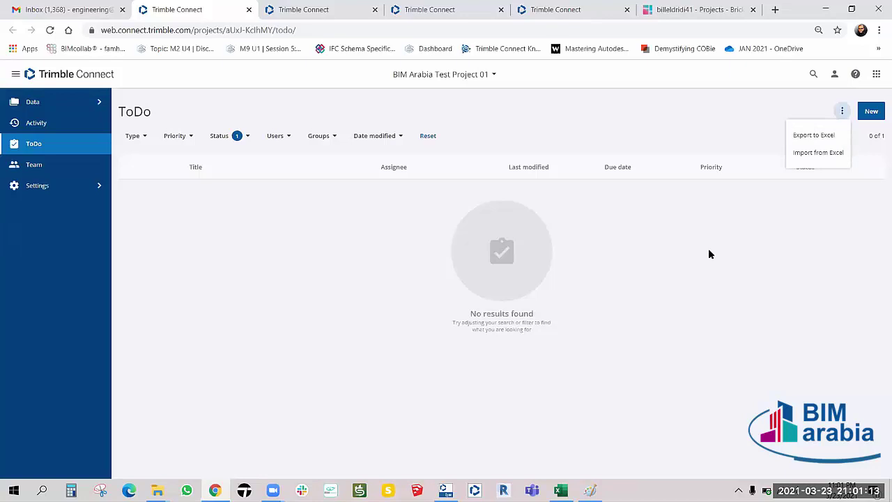
left_click(237, 136)
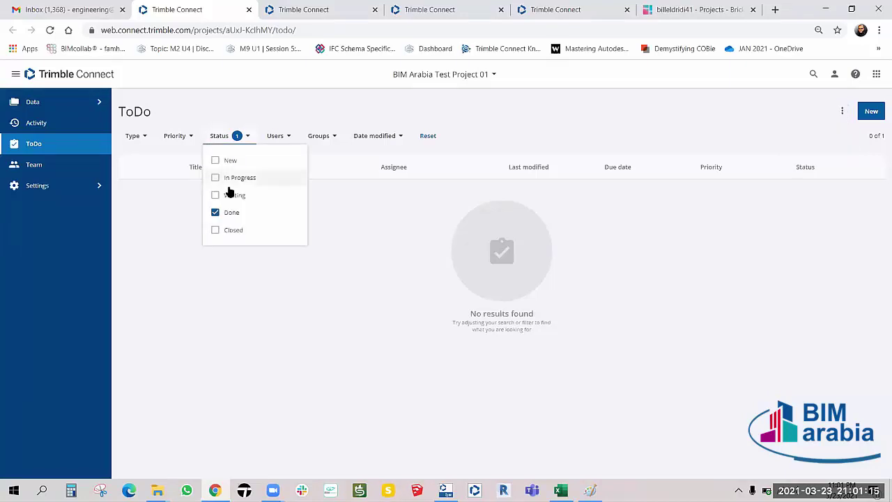
left_click(216, 212)
left_click(297, 217)
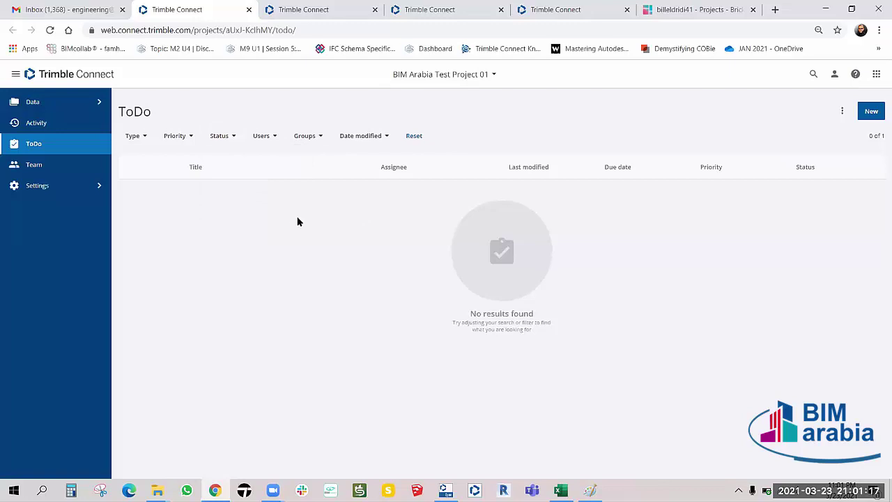
Step: Try the New status filter and clear it, then reload the page and switch to Gmail
left_click(235, 135)
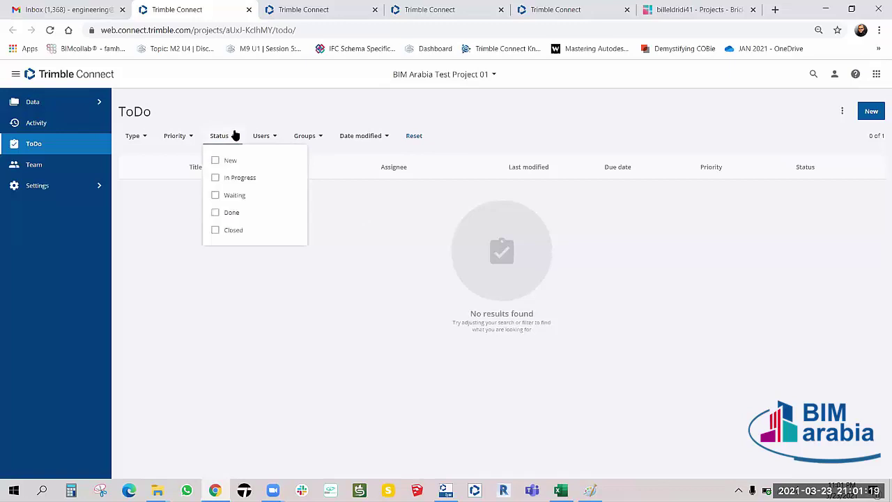
left_click(215, 160)
left_click(317, 270)
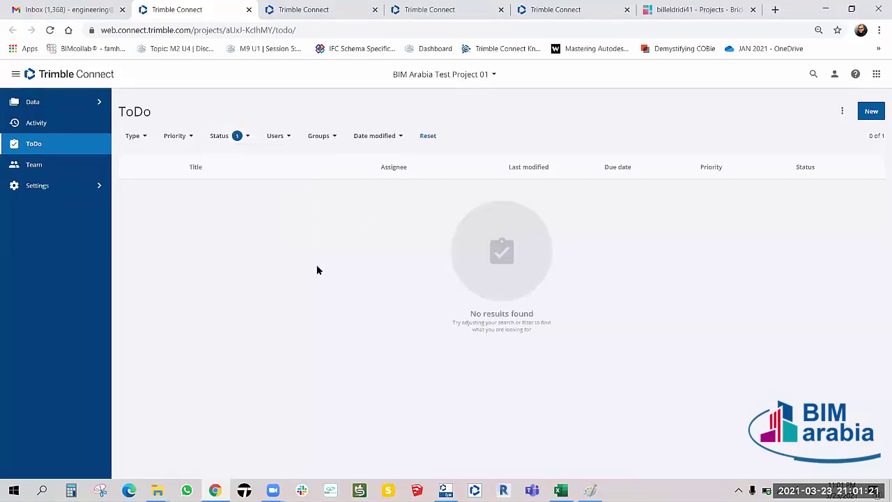
left_click(249, 137)
left_click(224, 159)
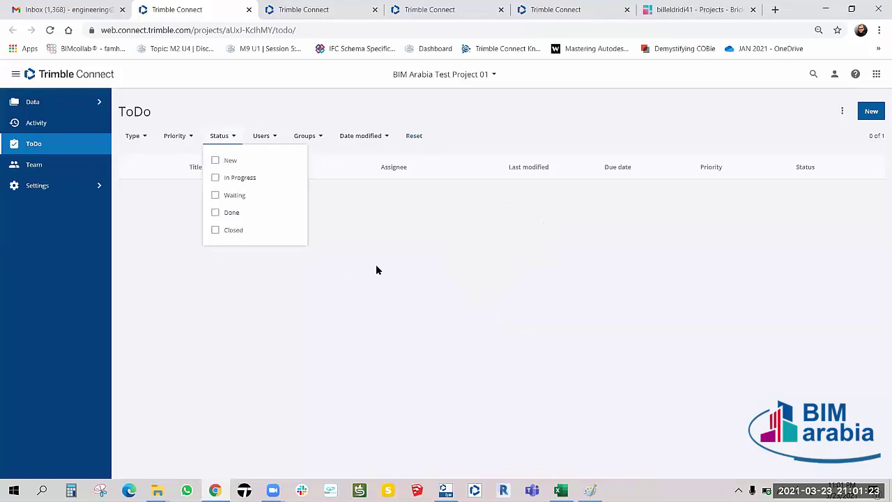
left_click(376, 269)
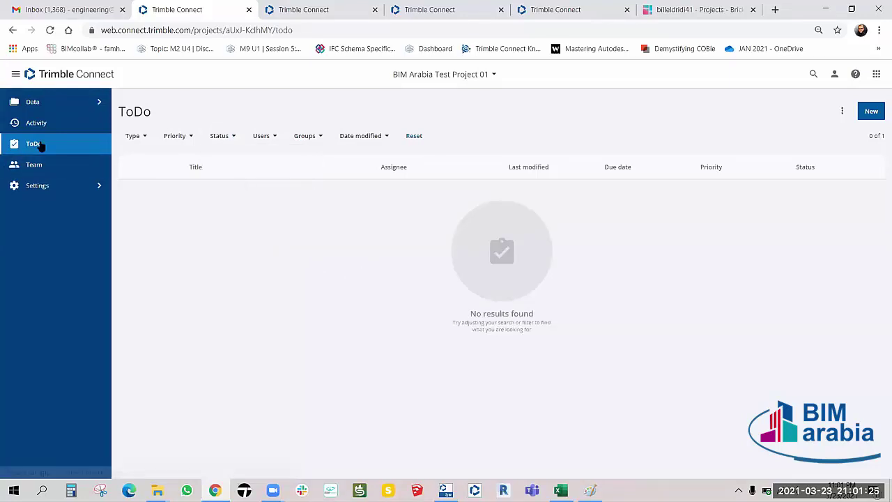
left_click(50, 30)
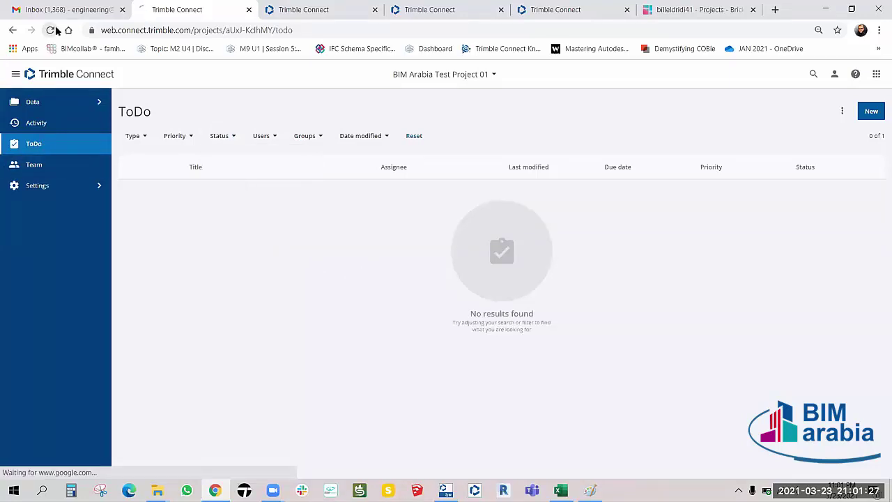
left_click(65, 11)
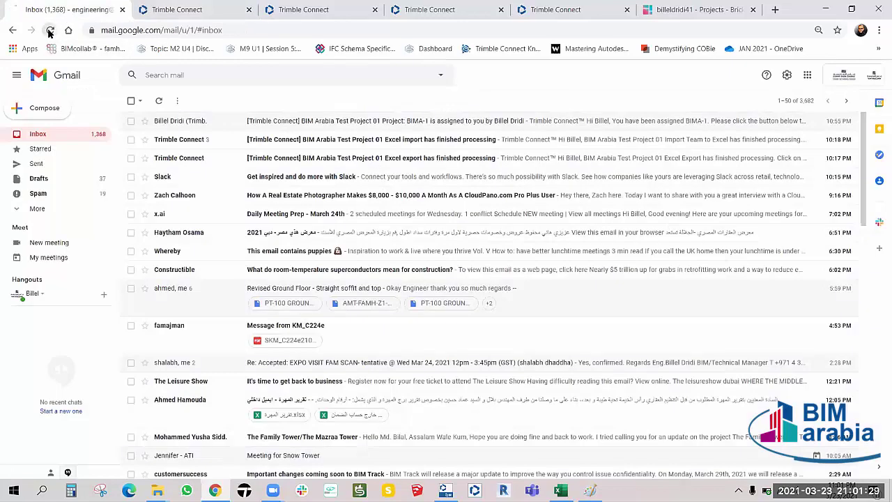
Step: Open the second Google account's inbox in a new tab, reload the first, then return to Trimble Connect
left_click(50, 30)
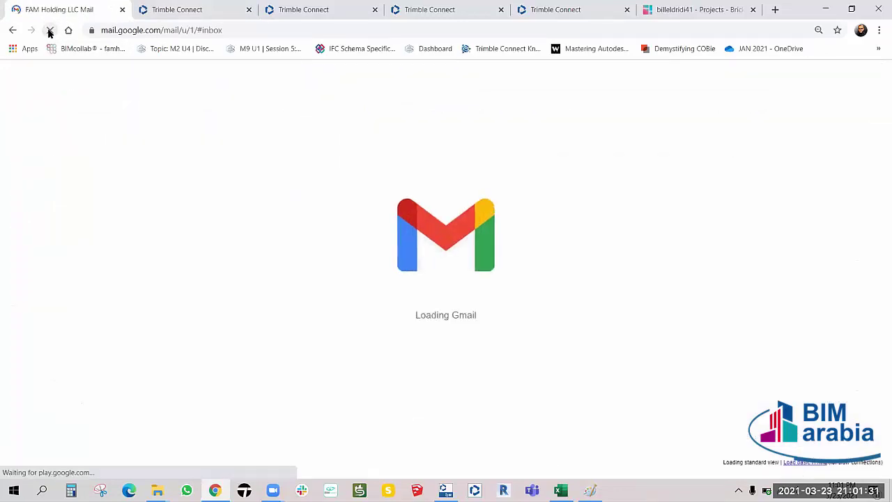
left_click(863, 80)
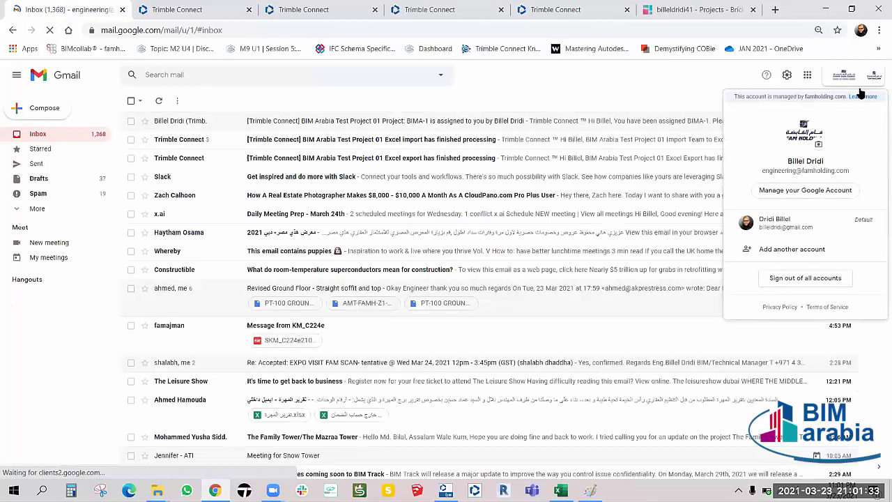
left_click(795, 216)
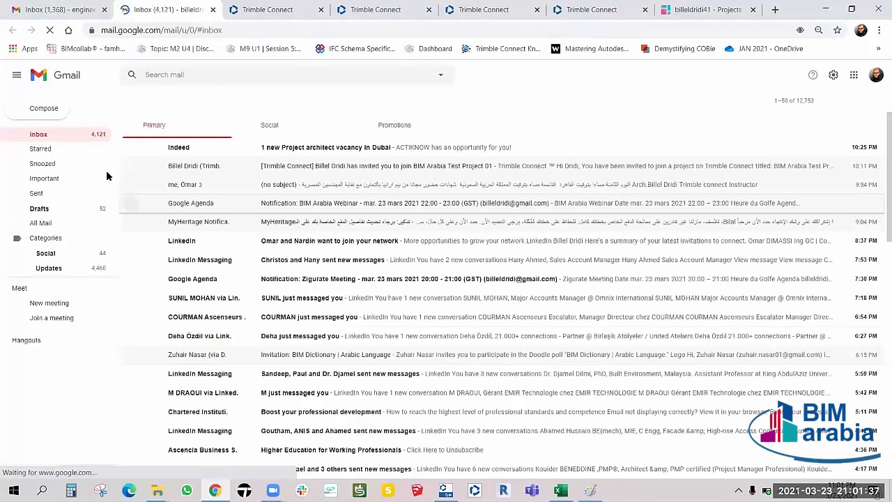
left_click(62, 10)
left_click(50, 30)
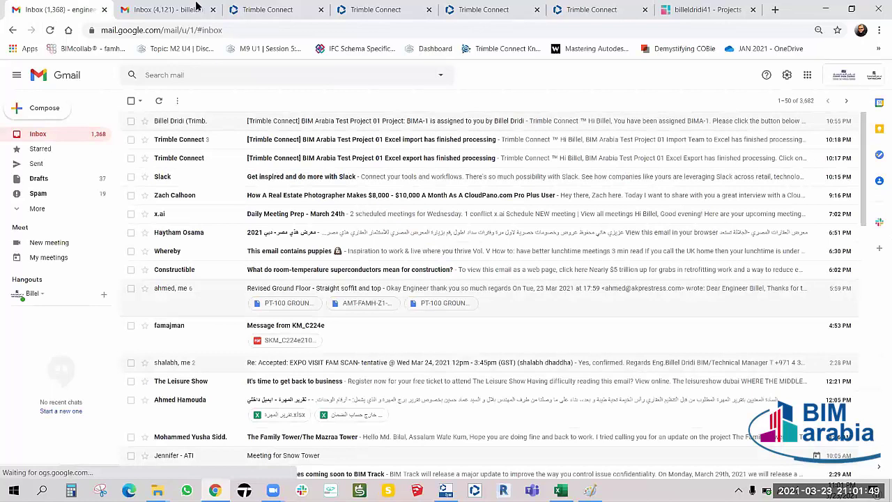
left_click(199, 9)
left_click(240, 7)
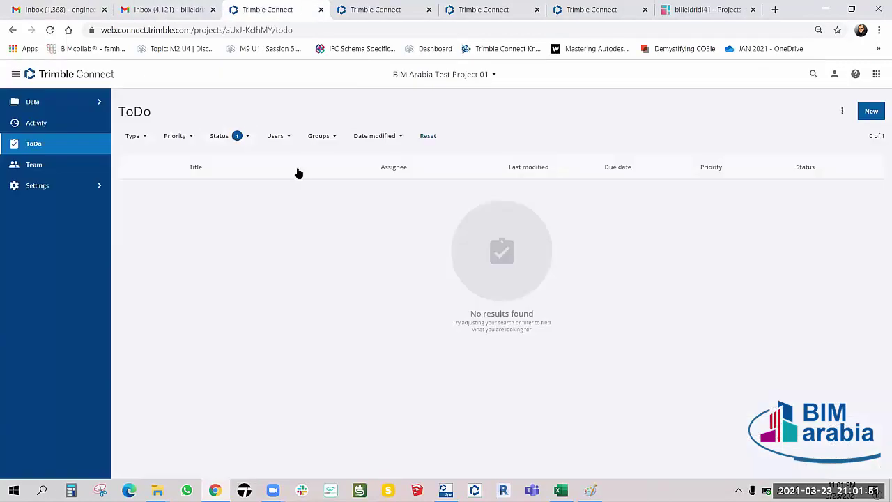
Step: Uncheck the New status filter on the ToDo list
left_click(235, 136)
left_click(216, 160)
left_click(327, 257)
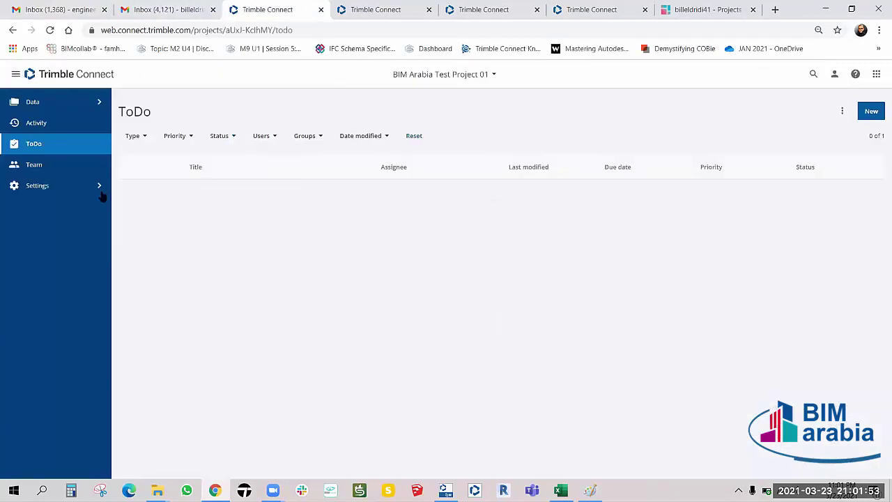
Step: Visit Explorer and ToDo, view the floor plan in the 2D viewer, then reload Gmail
left_click(354, 6)
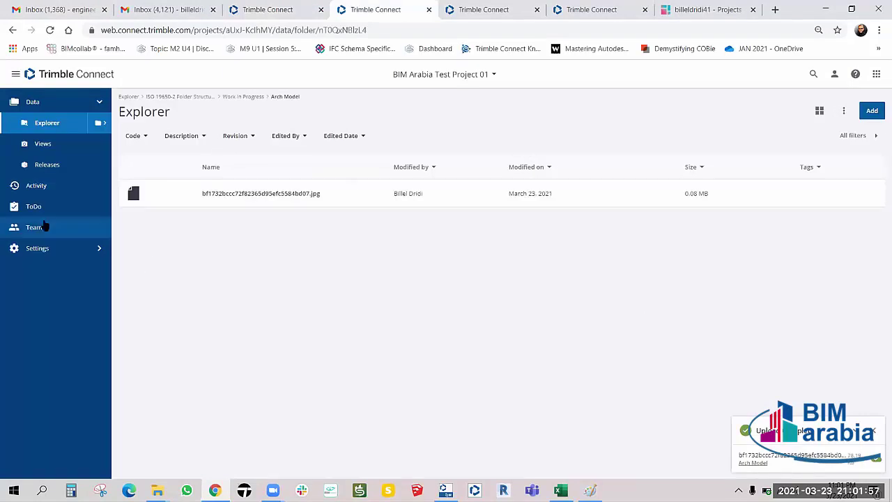
left_click(33, 206)
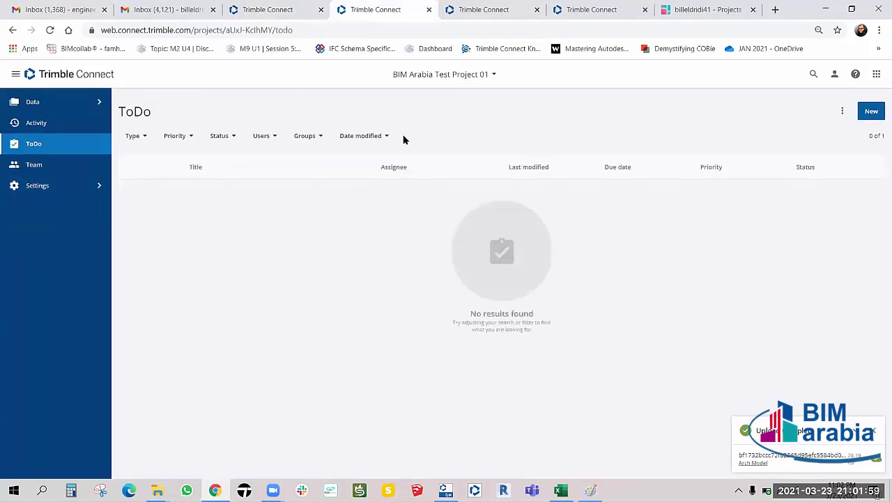
left_click(456, 7)
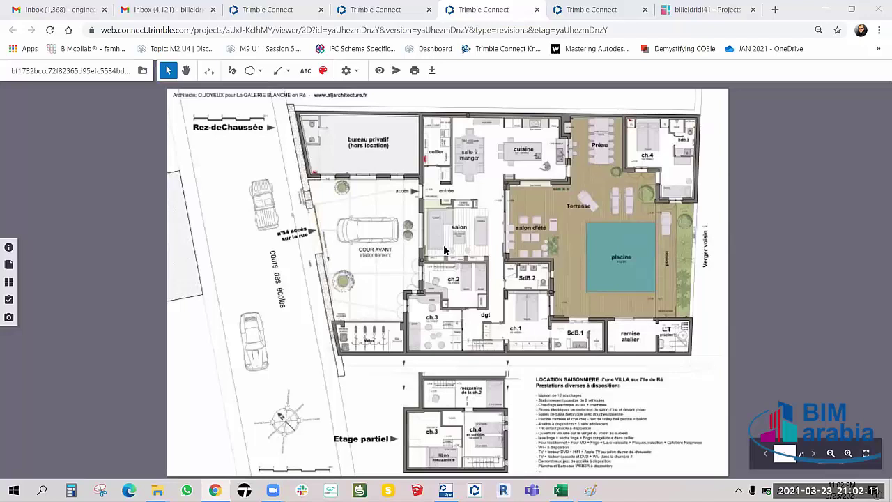
left_click(58, 14)
left_click(43, 32)
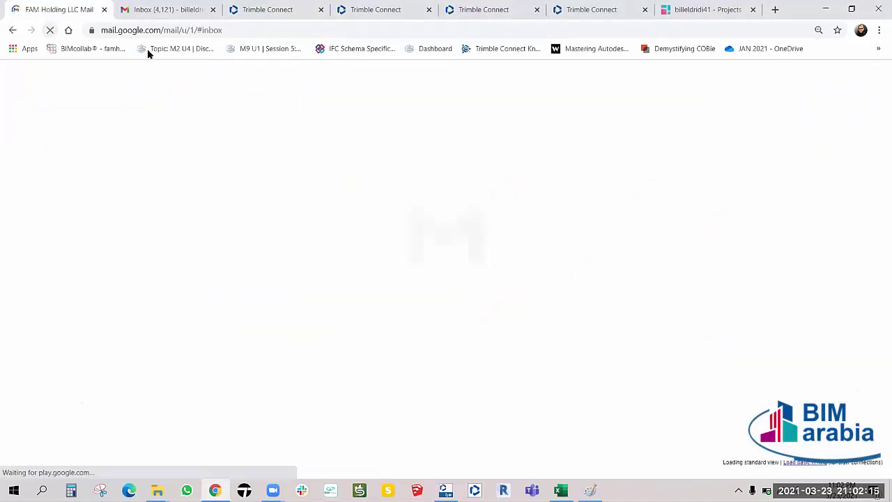
Step: Reload the inboxes of both Gmail accounts
left_click(158, 8)
left_click(48, 30)
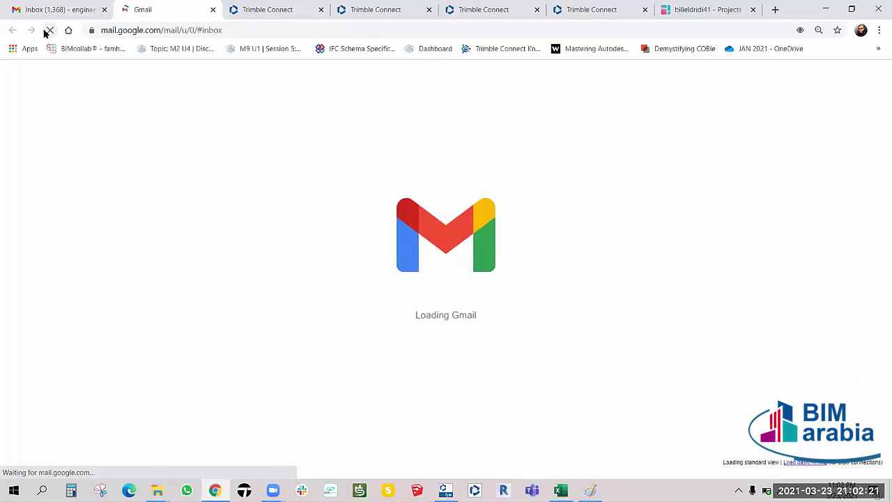
left_click(56, 9)
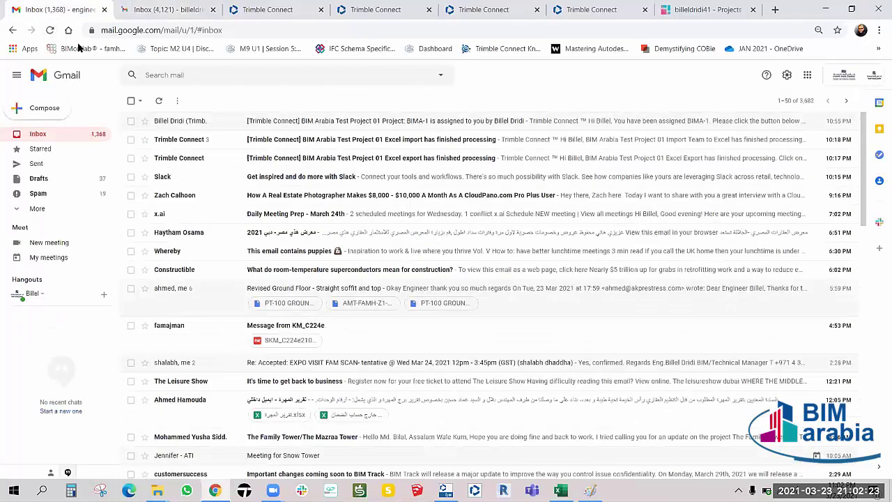
left_click(50, 30)
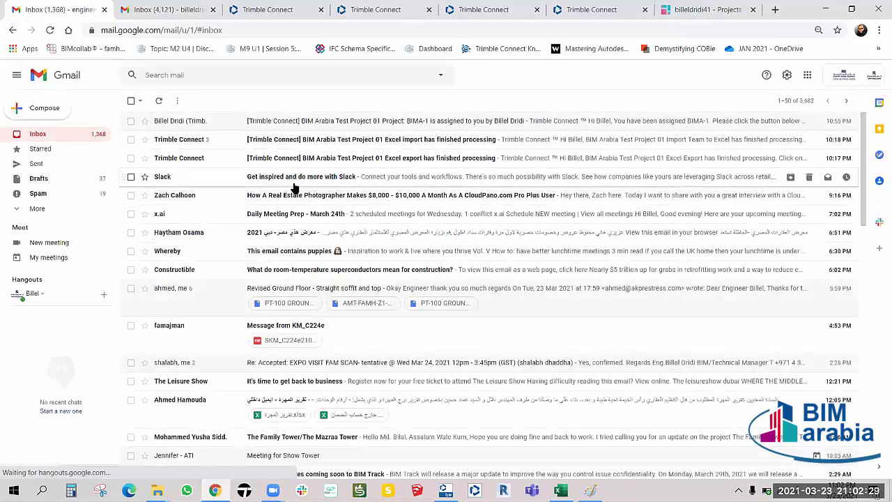
Step: Open the 'Excel import has finished processing' email and click its Download Excel button
left_click(189, 142)
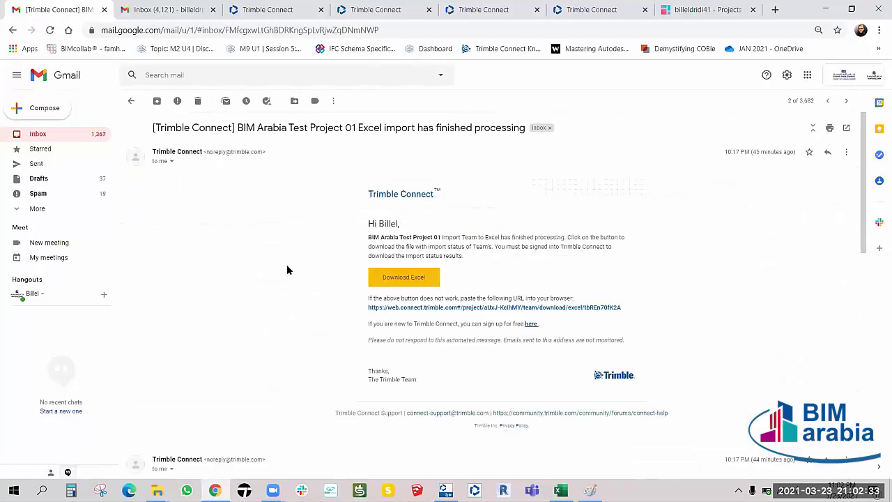
scroll(287, 266, "down", 1)
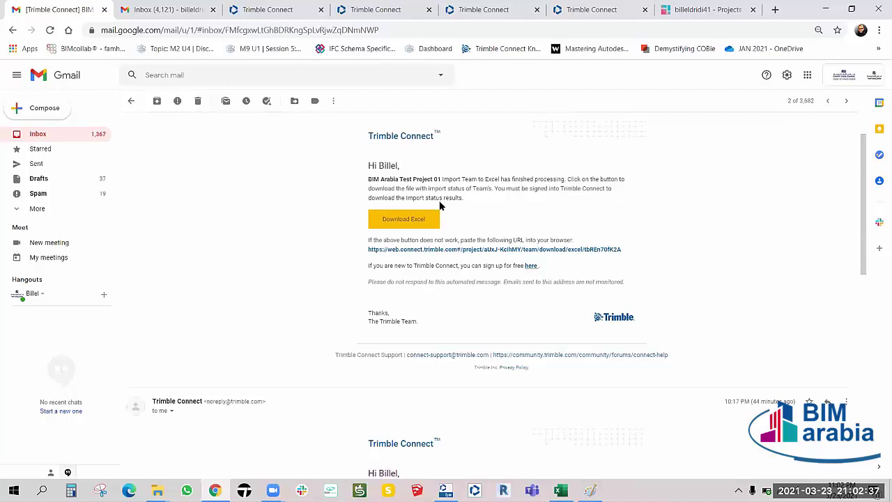
left_click(406, 221)
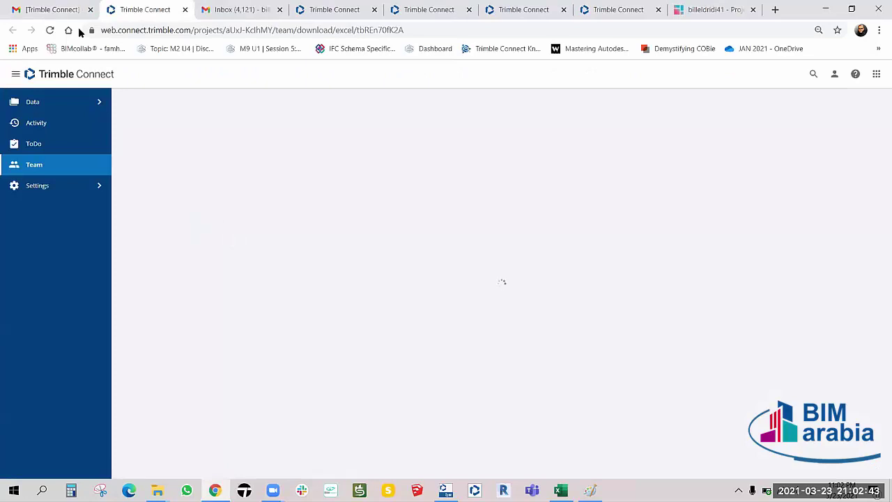
Step: From the Project members tab, open the downloaded Trimble Team .xlsx in Excel
left_click(54, 9)
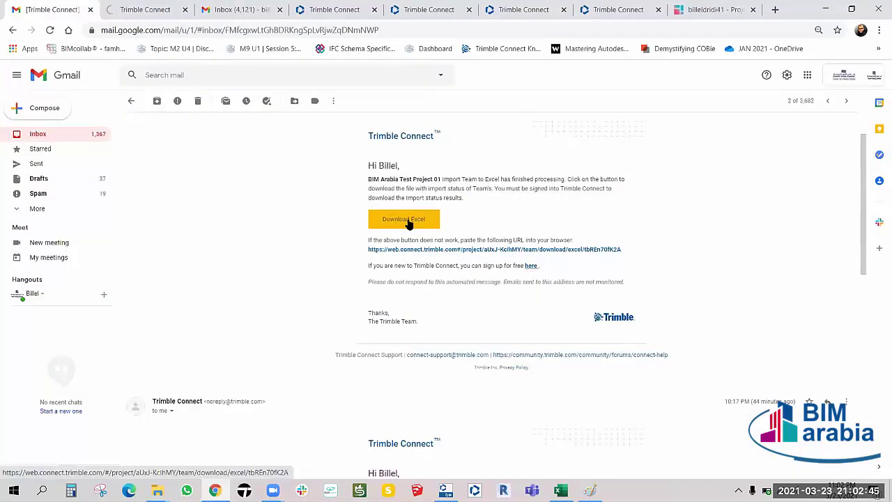
left_click(145, 9)
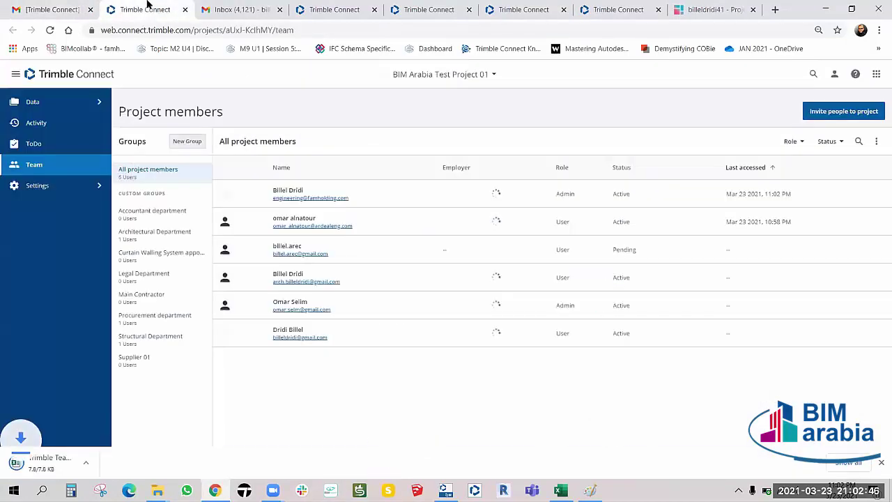
left_click(79, 463)
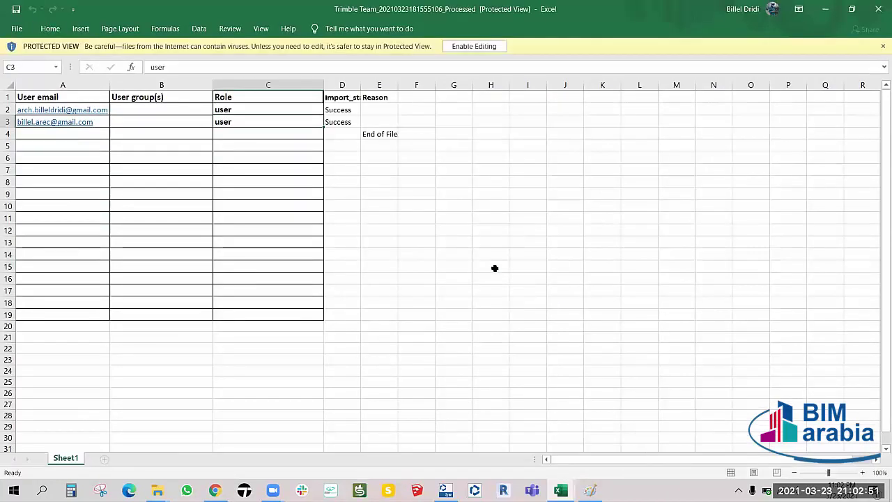
Step: Enable editing, autofit column D, and confirm D2 and D3 show import_status Success
left_click(474, 46)
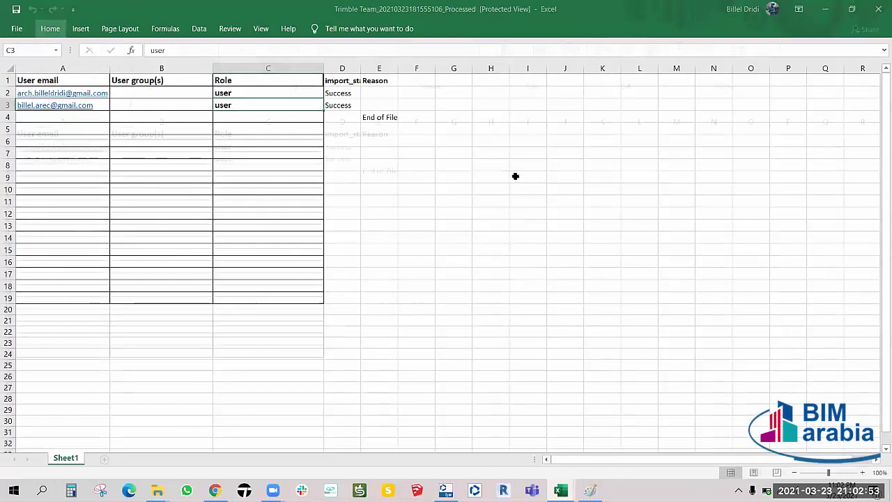
double_click(360, 121)
left_click(488, 276)
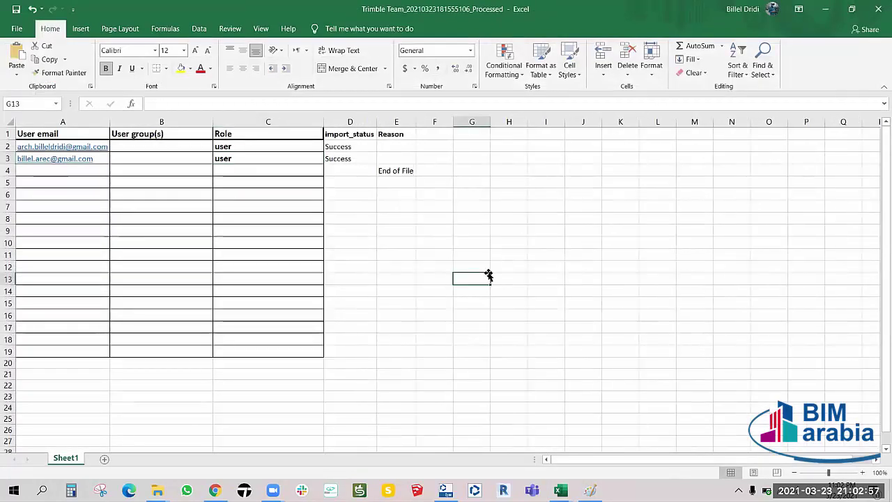
left_click(345, 146)
left_click(354, 158)
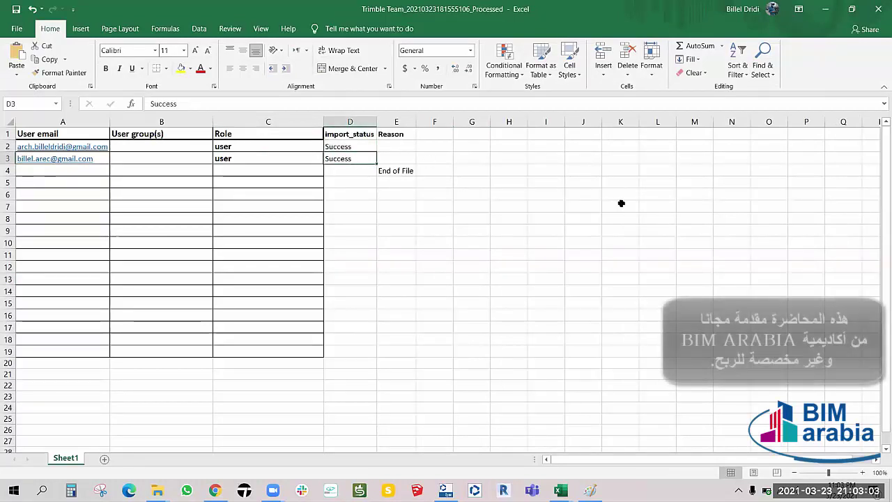
left_click_drag(50, 170, 31, 357)
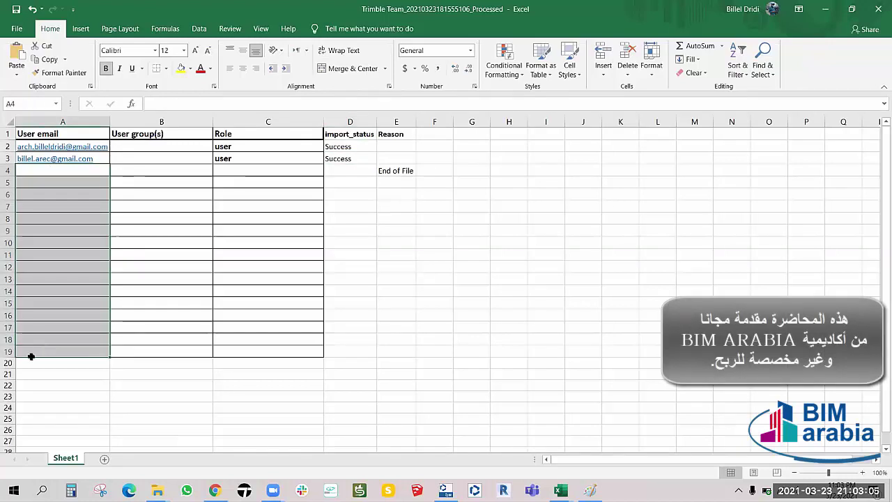
left_click(62, 395)
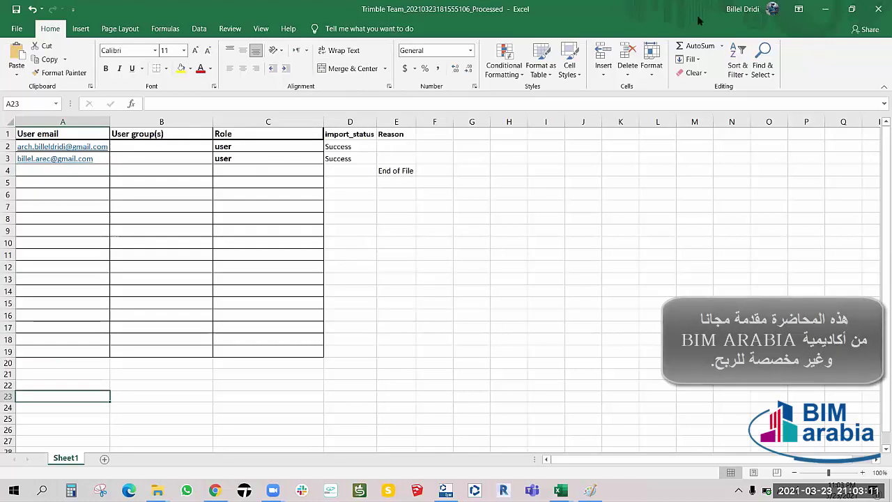
Step: Close both Excel workbooks without saving
left_click(878, 9)
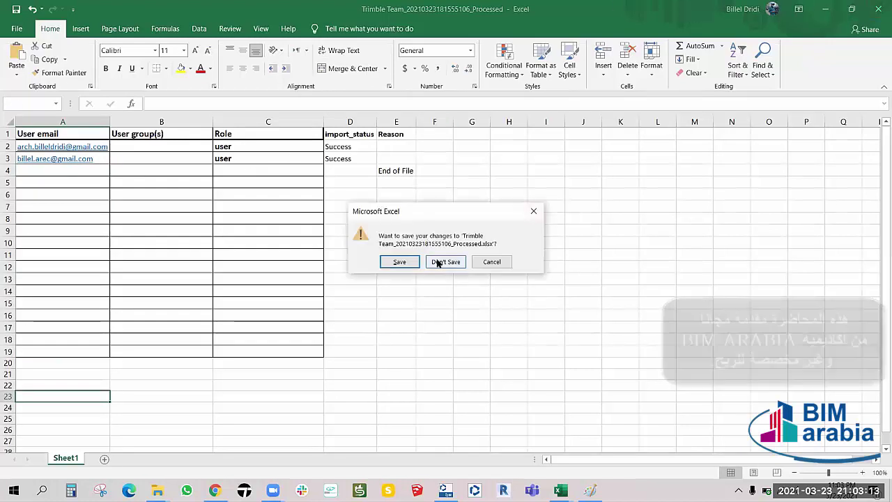
left_click(445, 262)
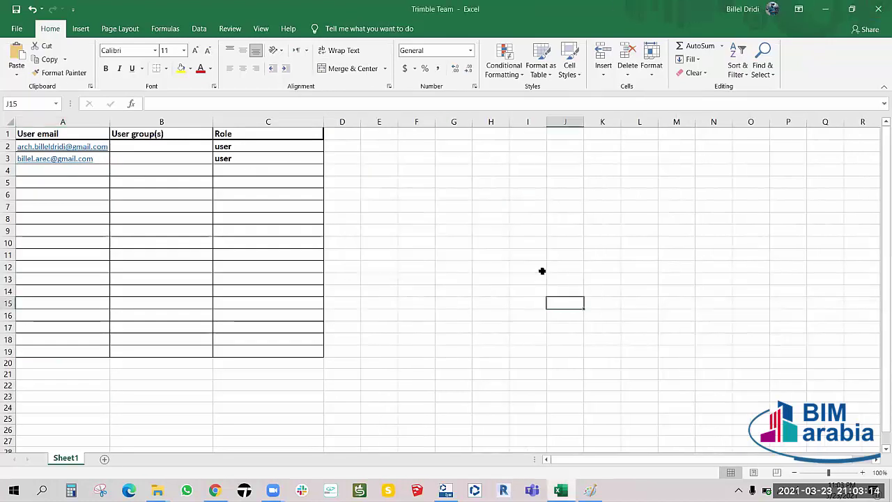
left_click(878, 12)
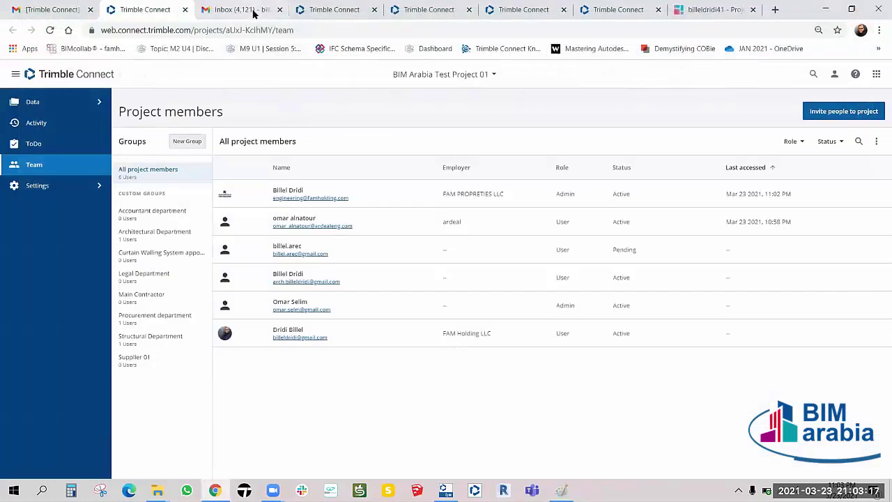
Step: Reload both Gmail tabs
left_click(255, 12)
left_click(51, 30)
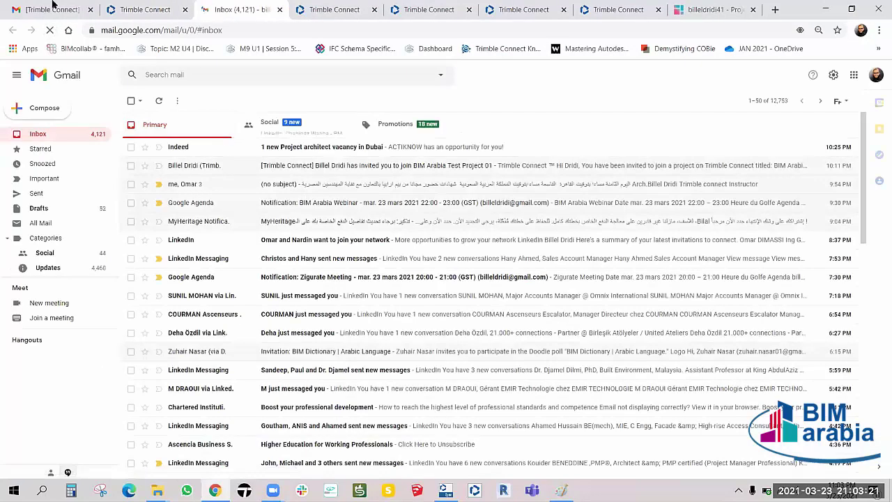
left_click(52, 10)
left_click(51, 30)
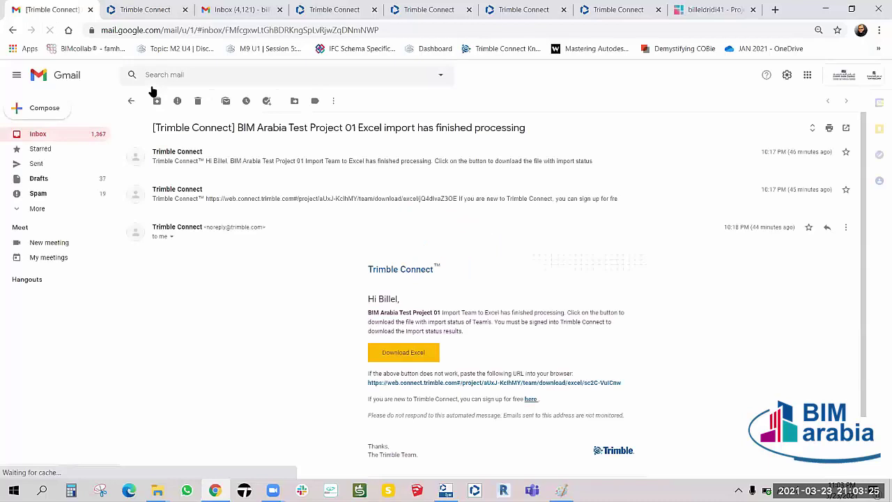
Step: Read the 'BIMA-1 is assigned to you' email, then return to the Trimble Connect ToDo tab
left_click(52, 133)
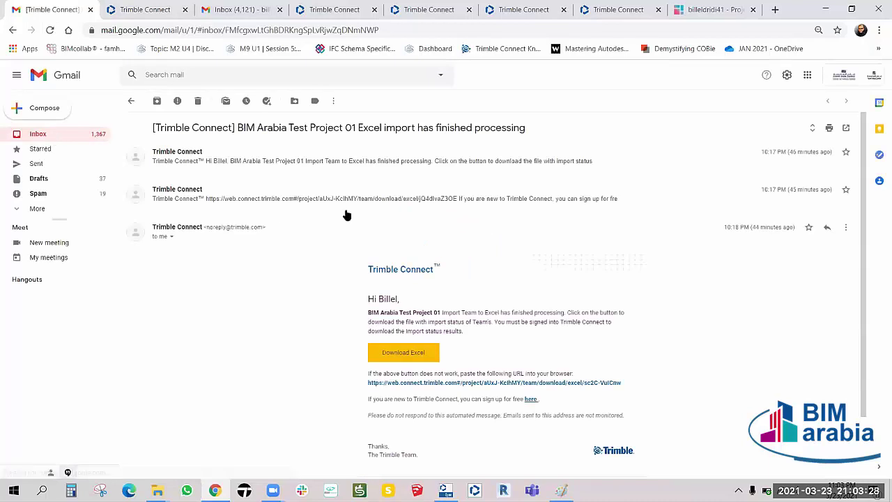
left_click(281, 124)
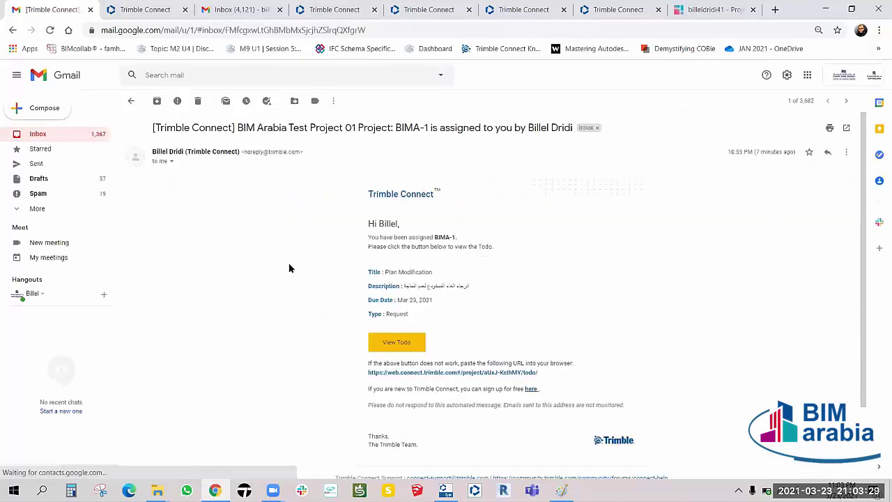
left_click(49, 133)
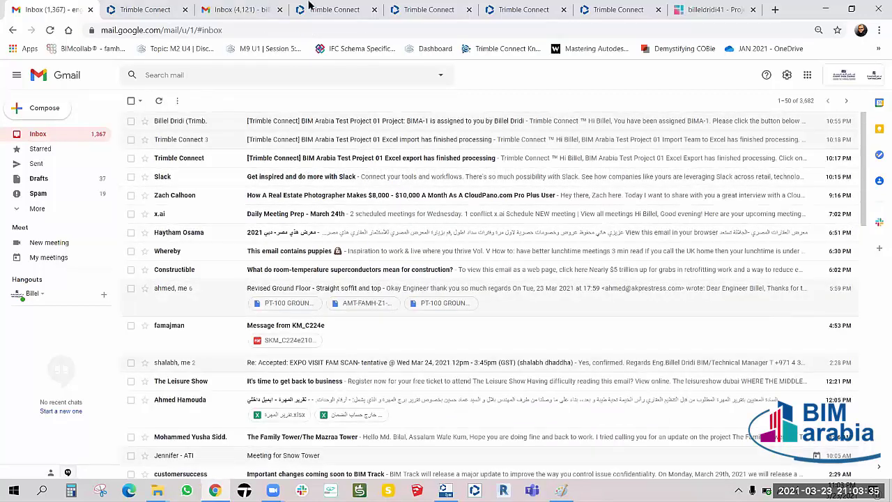
left_click(334, 6)
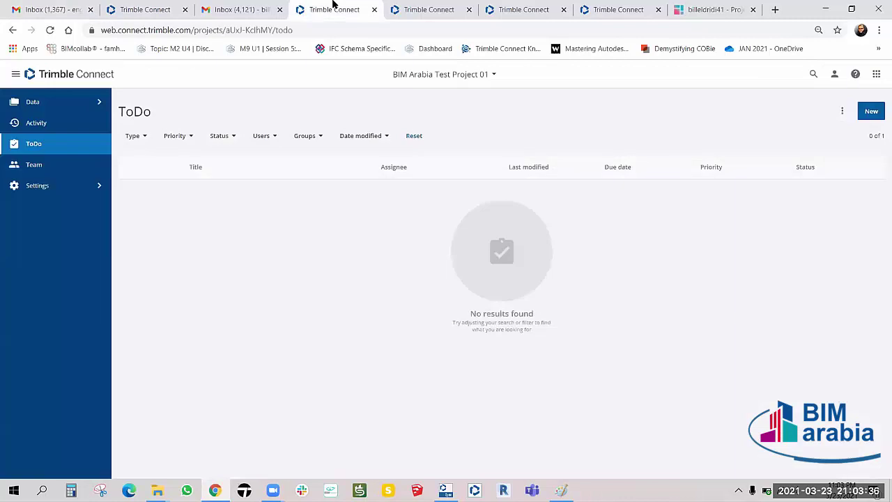
Step: Close the extra Trimble Connect tab
left_click(100, 187)
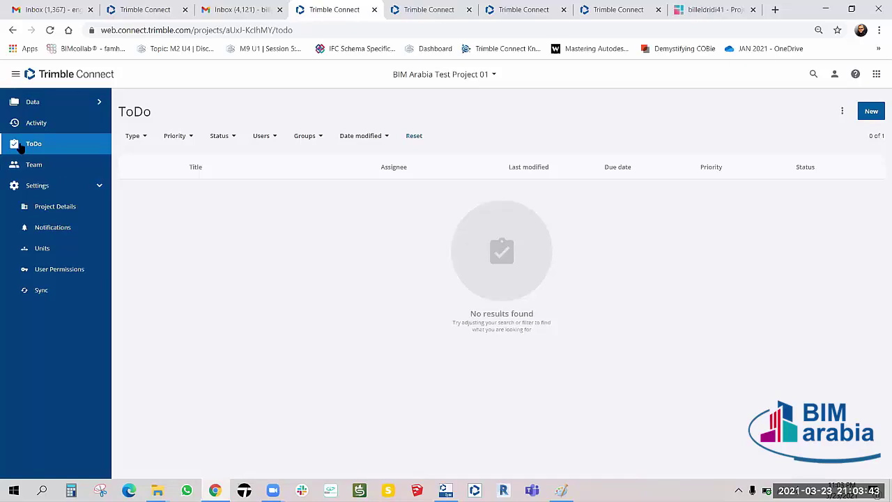
left_click(438, 6)
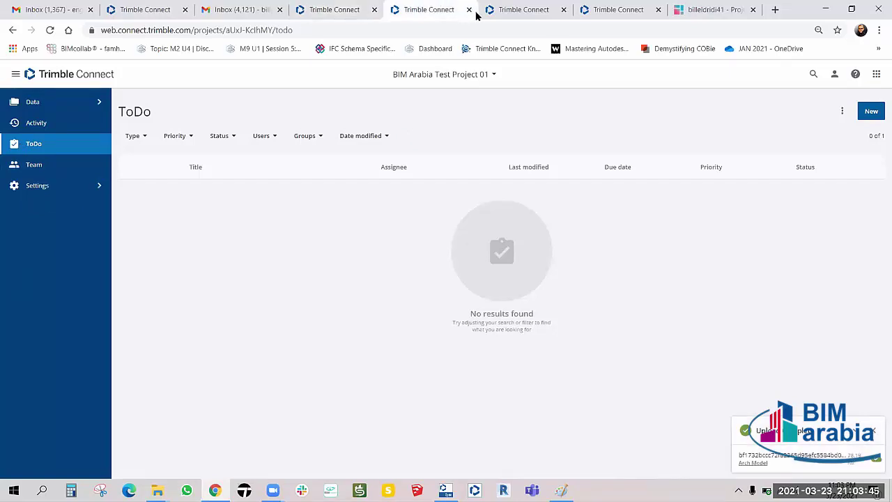
left_click(468, 9)
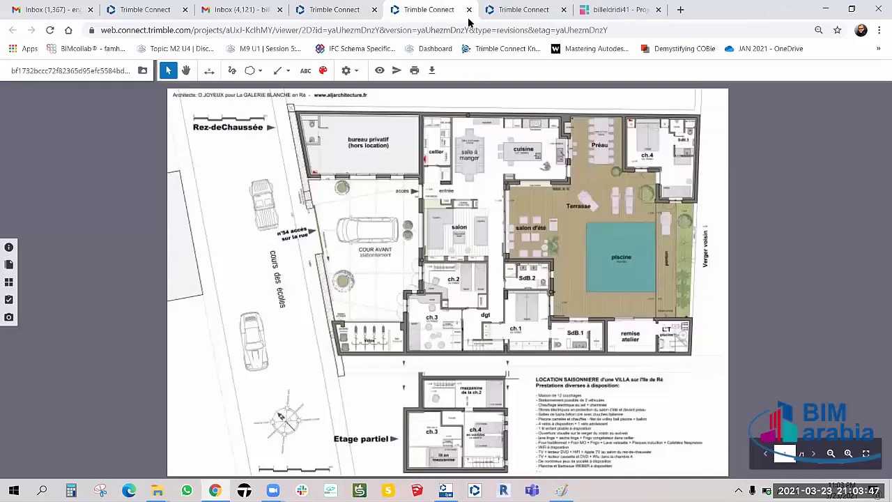
Step: Review the Plan Modification ToDo's details on the floor plan, then reload the Gmail inbox
left_click(8, 299)
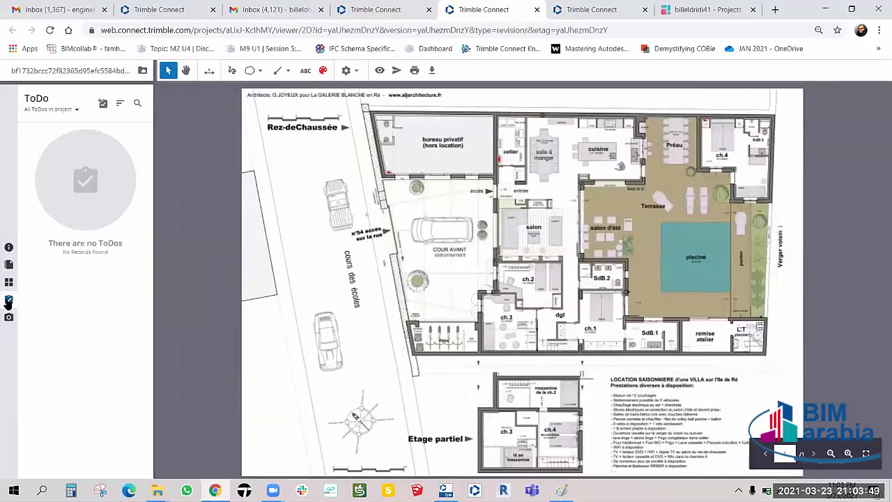
left_click(74, 139)
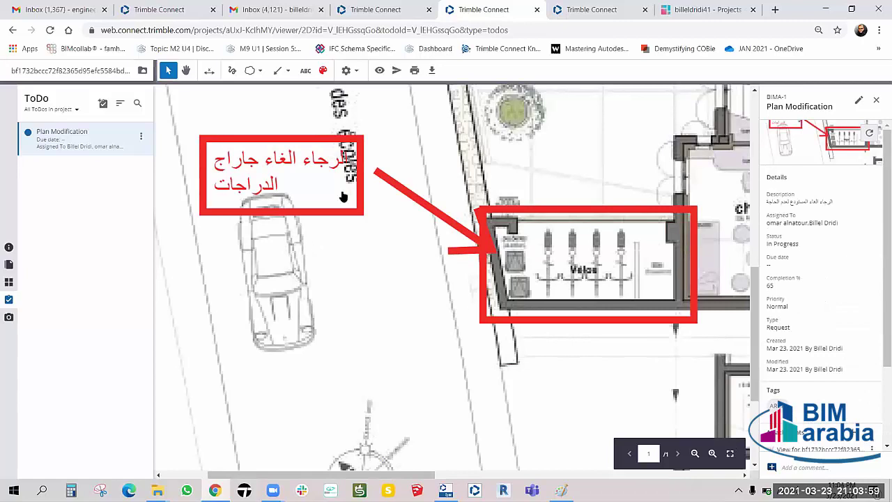
scroll(817, 323, "down", 3)
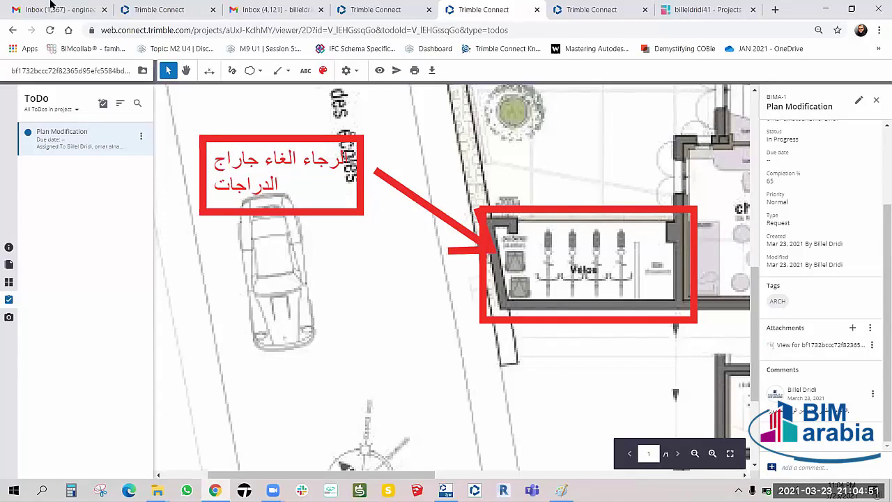
left_click(52, 9)
left_click(51, 32)
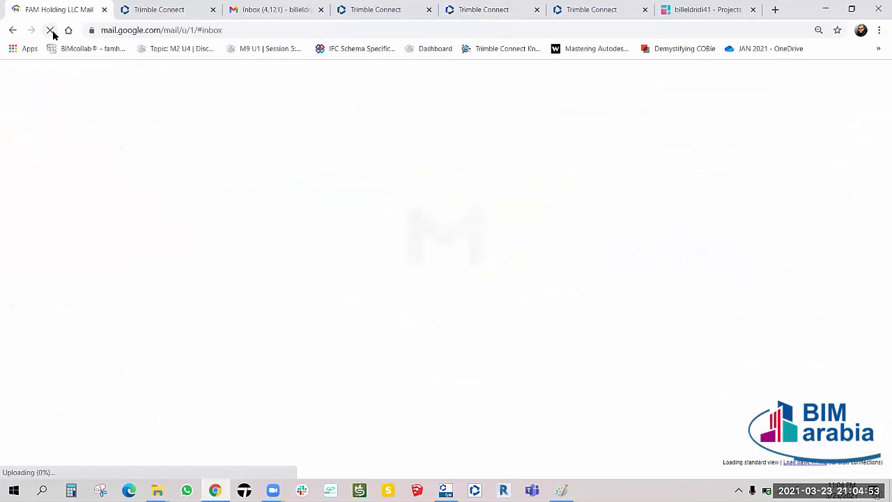
Step: Show the BIM Arabia Test Project 01 Project members page with Settings expanded in the sidebar
left_click(159, 9)
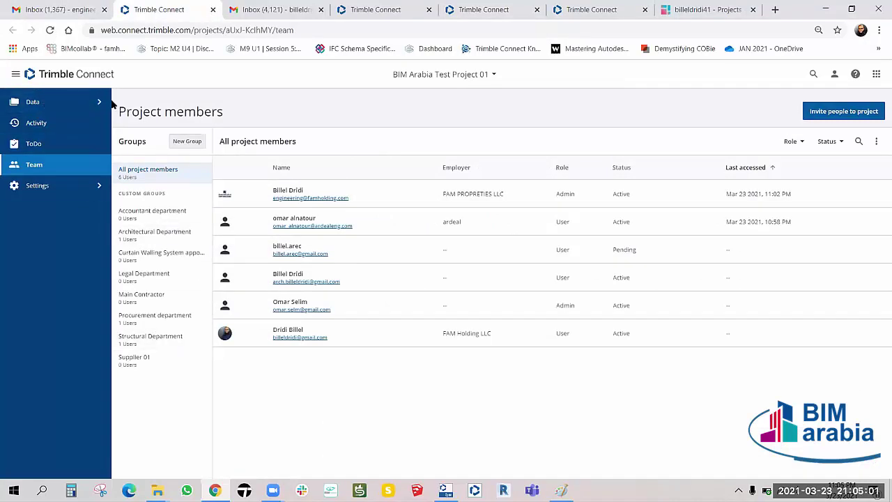
left_click(97, 186)
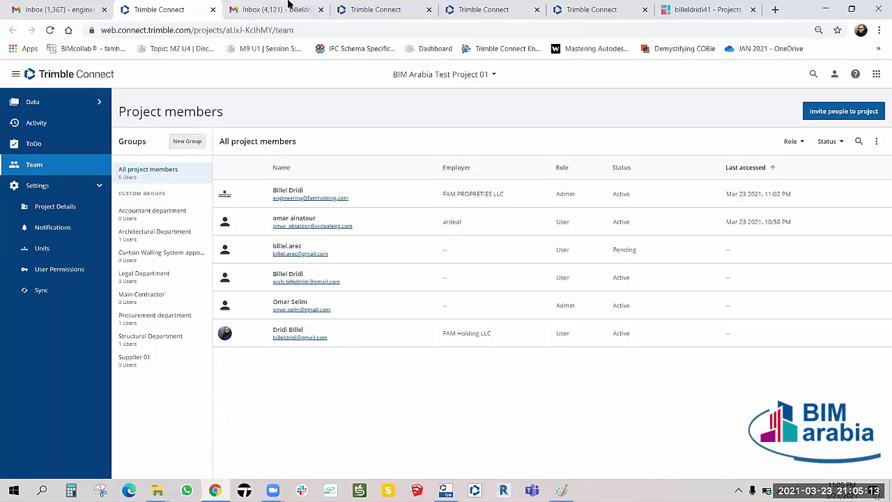
Step: Switch to the Trimble Connect ToDo page and refresh the ToDo list
left_click(286, 7)
left_click(369, 8)
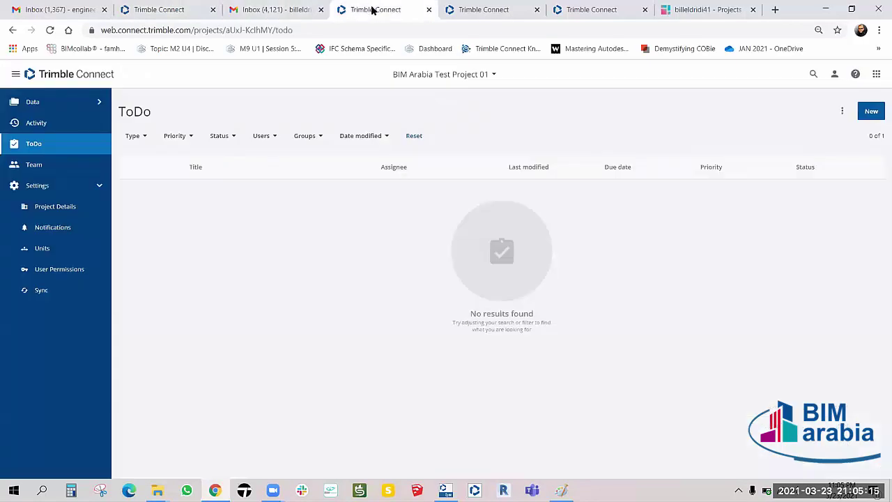
left_click(100, 187)
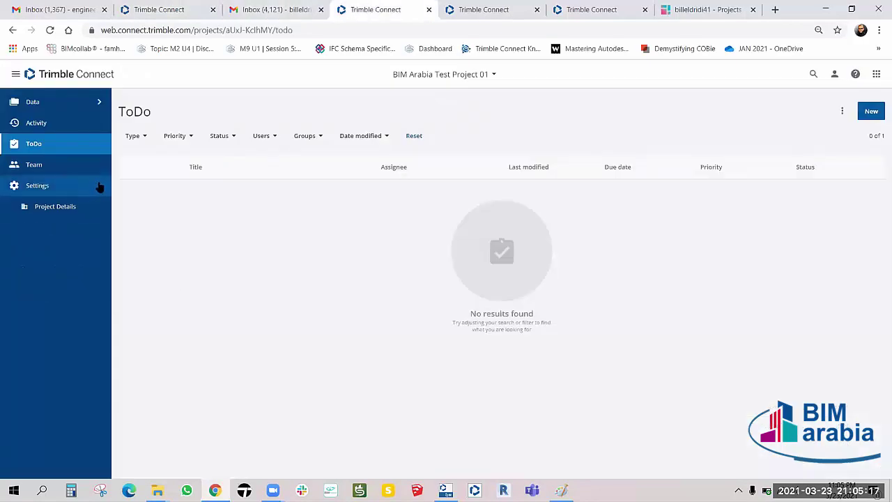
left_click(100, 187)
left_click(49, 30)
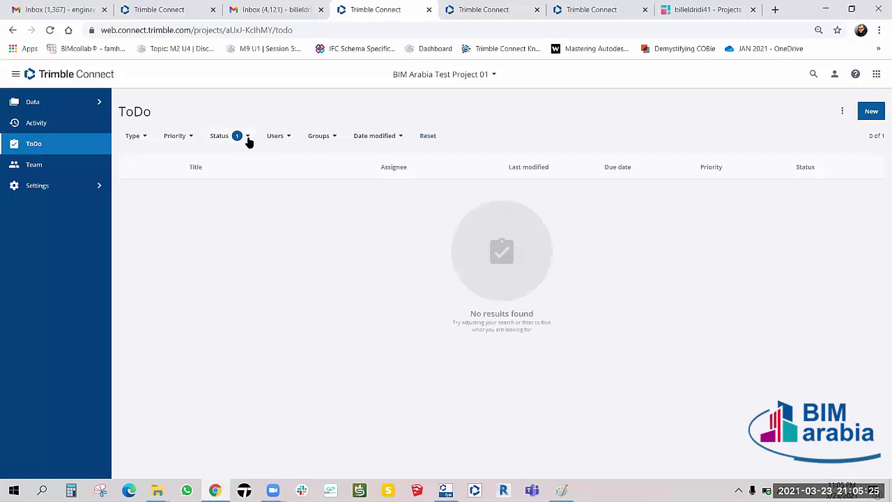
Step: Filter ToDos by status, clearing New and selecting In Progress to list BIMA-1 Plan Modification
left_click(247, 138)
left_click(215, 161)
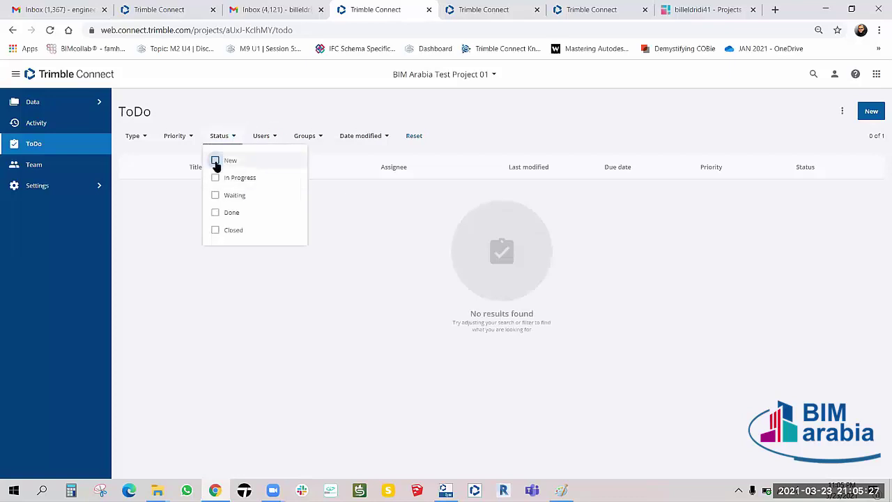
left_click(315, 284)
left_click(50, 29)
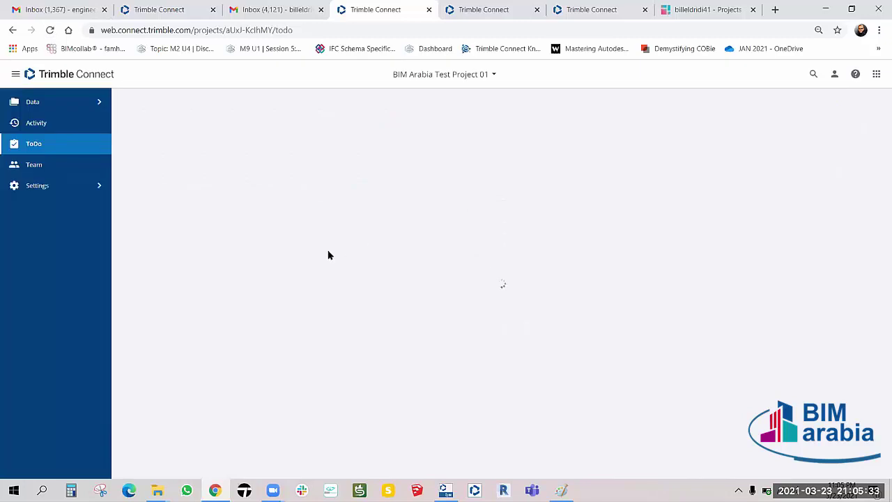
left_click(237, 137)
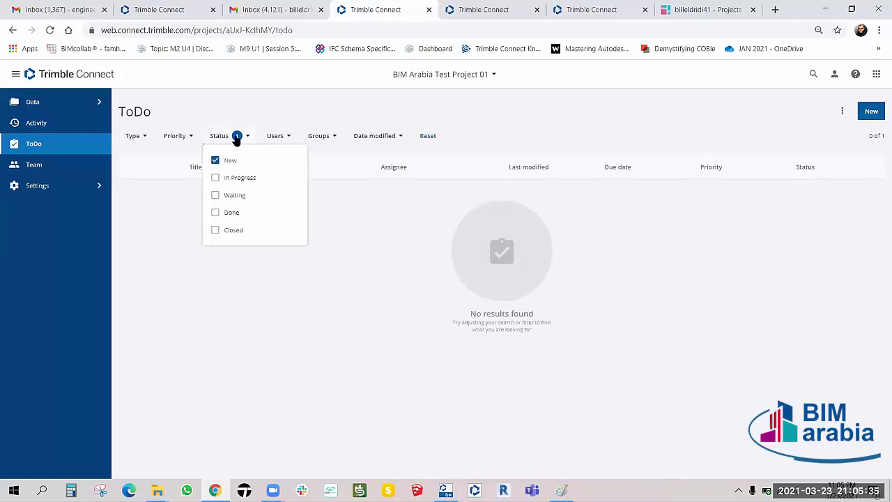
left_click(215, 160)
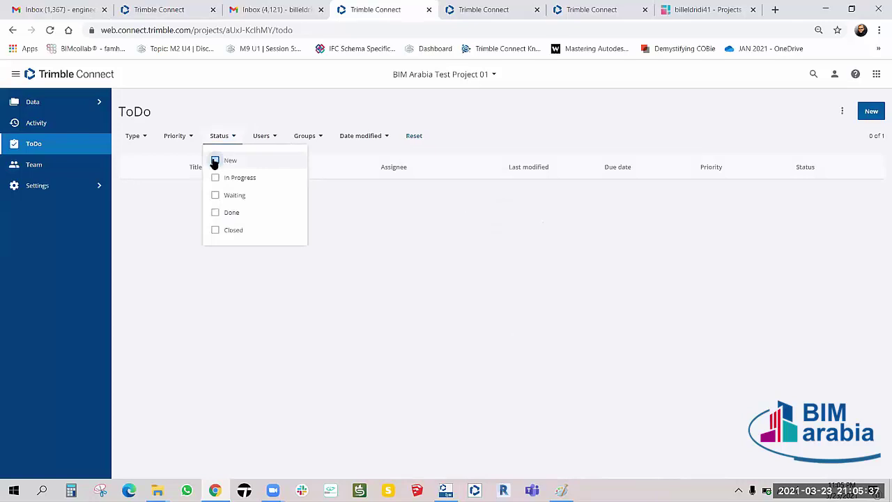
left_click(214, 178)
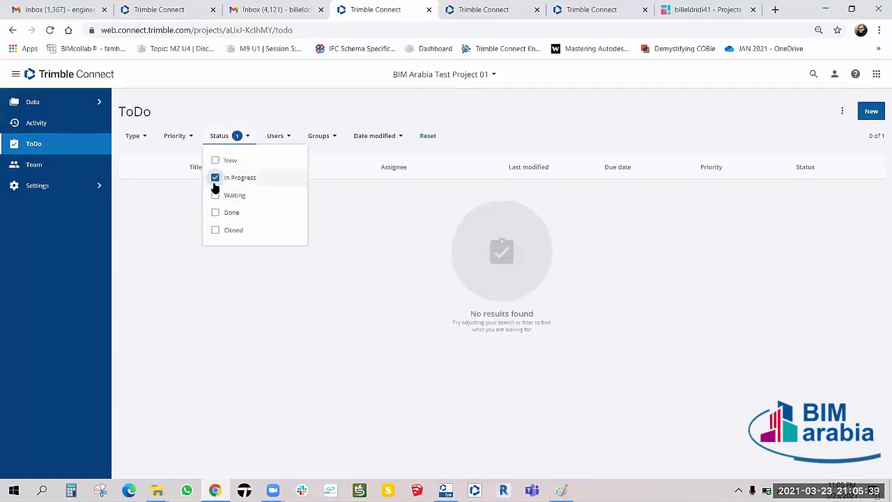
left_click(334, 215)
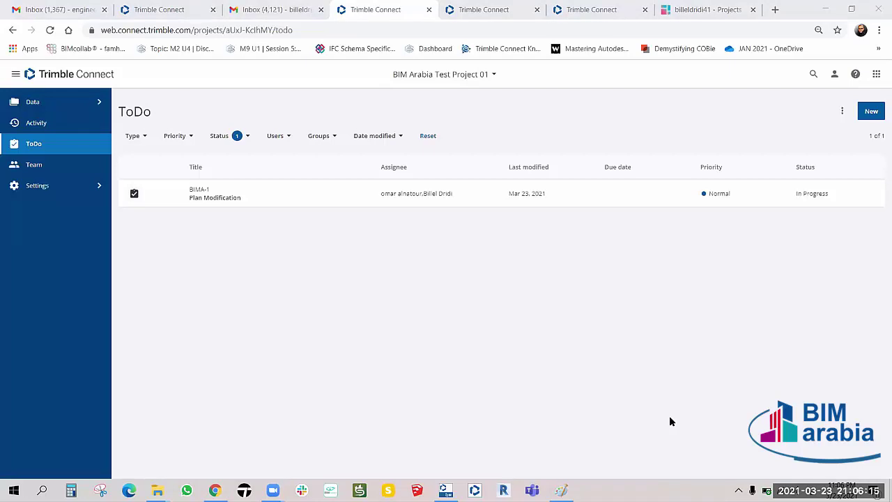
Step: Save the todo image to the desktop, then check todo.png in Photos and close it
key("ctrl+s")
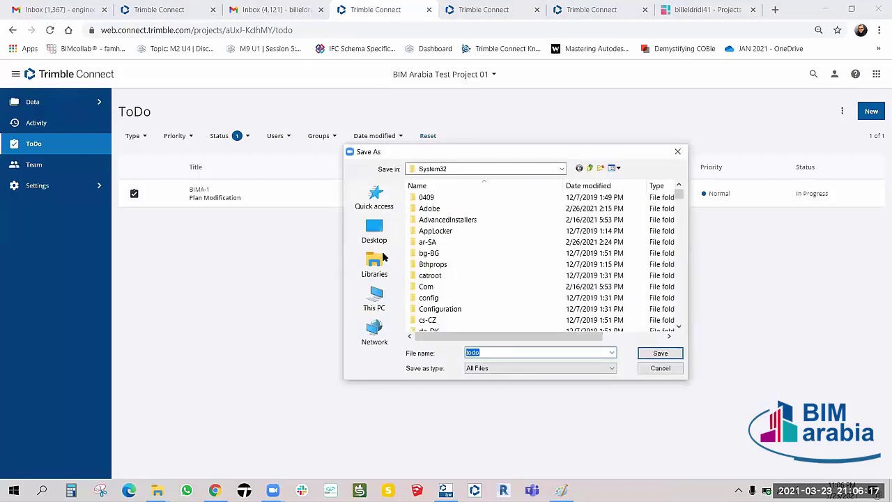
left_click(658, 353)
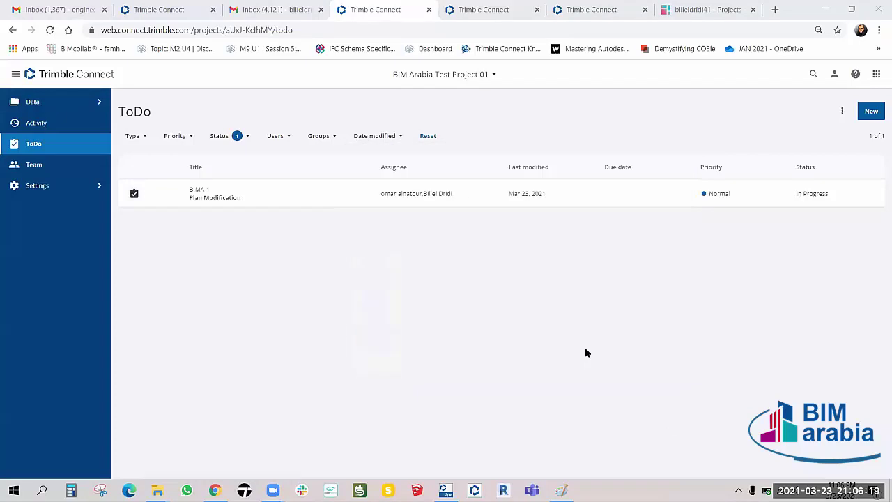
key("super+d")
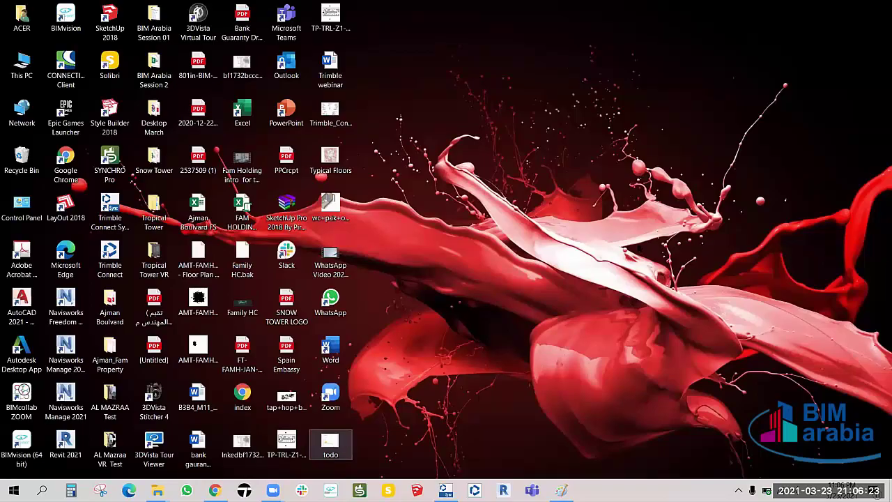
double_click(331, 446)
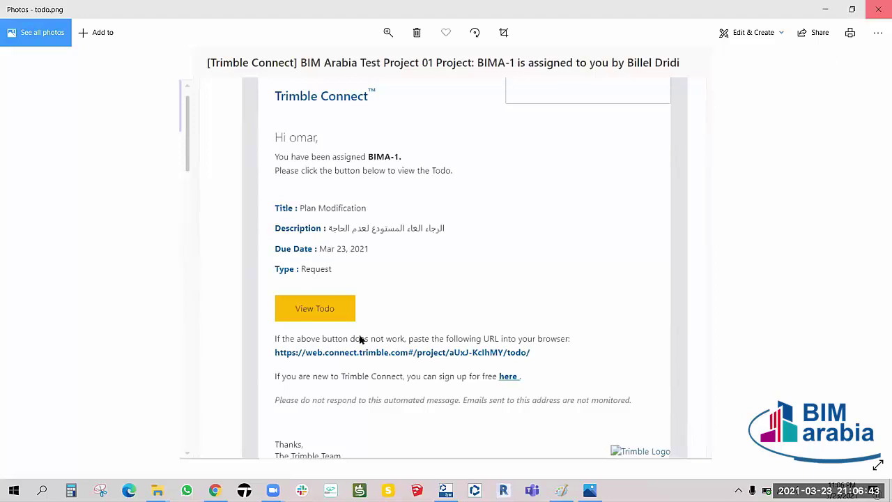
key("alt+F4")
Step: Restore the browser and reload the Gmail inbox
left_click(225, 489)
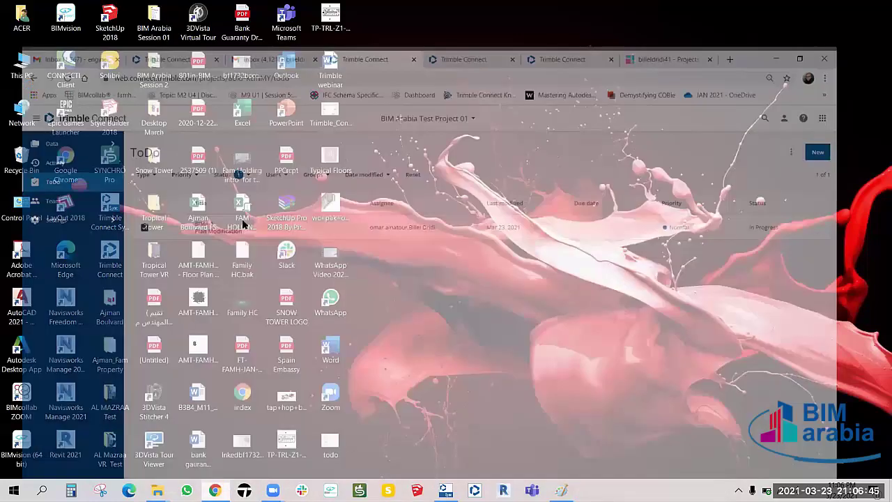
left_click(70, 9)
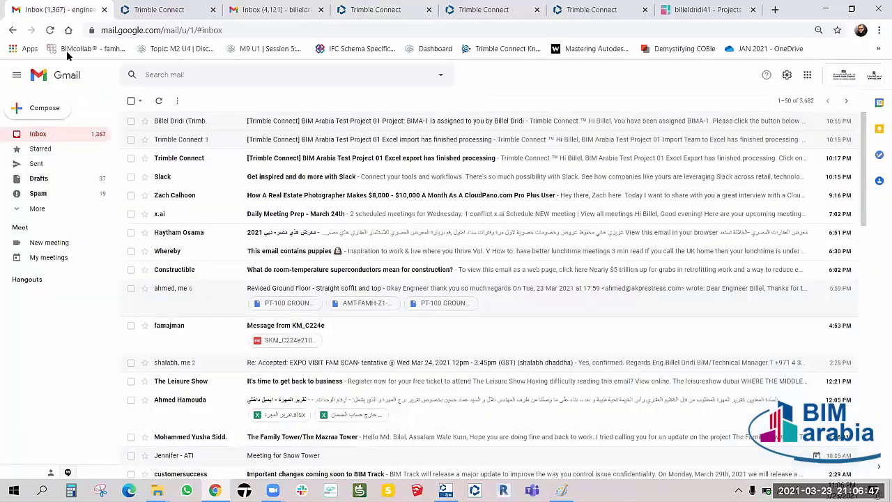
left_click(50, 30)
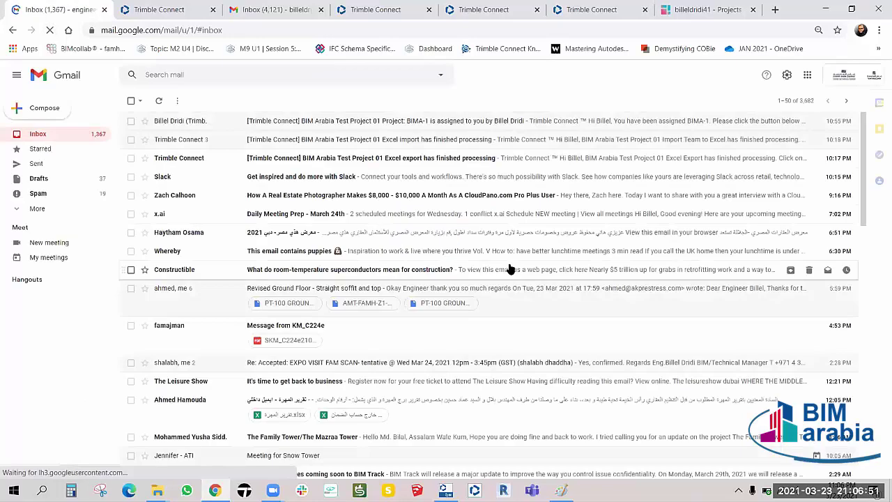
Step: Close the extra ToDo viewer tabs, including the marked-up plan, and return to all projects
left_click(586, 10)
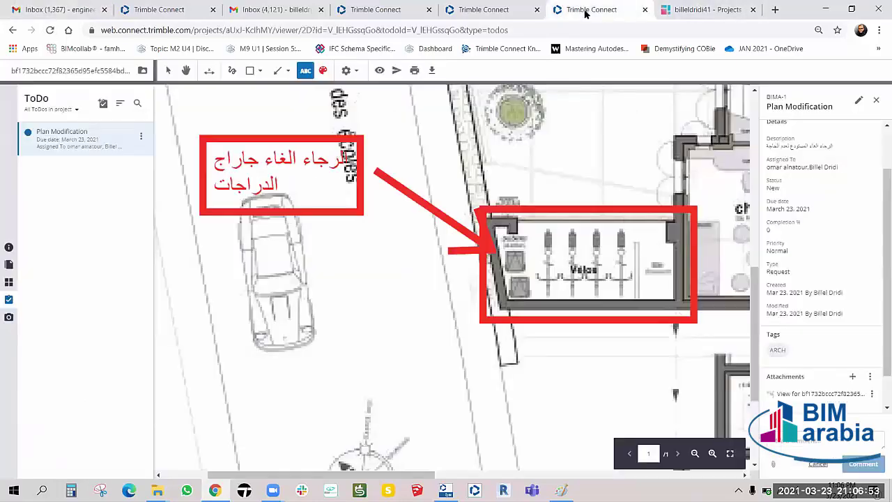
scroll(398, 205, "down", 1)
scroll(383, 199, "down", 2)
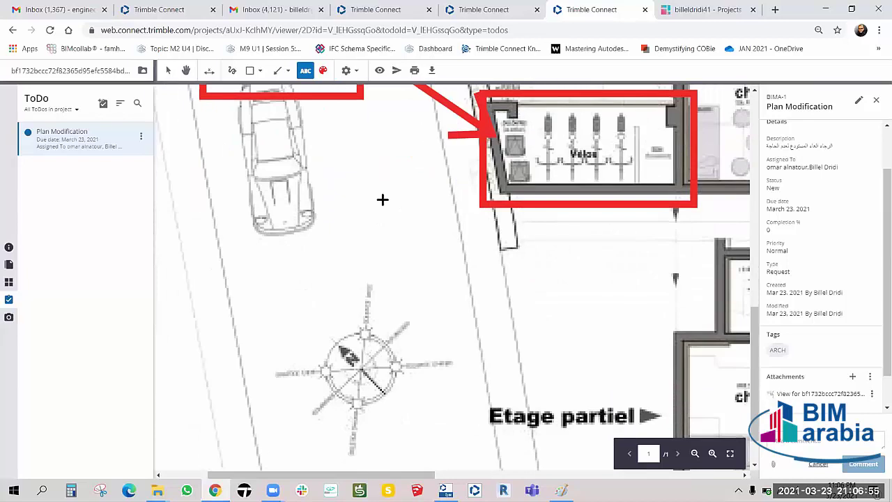
scroll(383, 200, "up", 3)
scroll(454, 206, "up", 4)
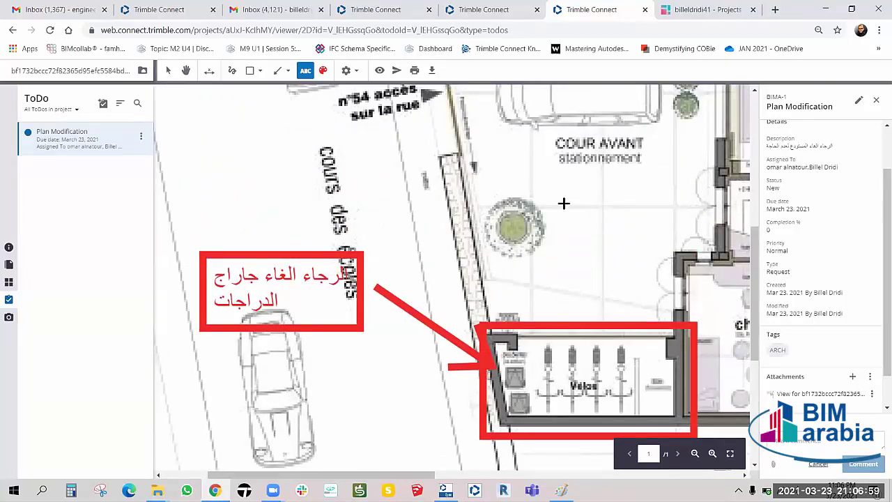
left_click(644, 9)
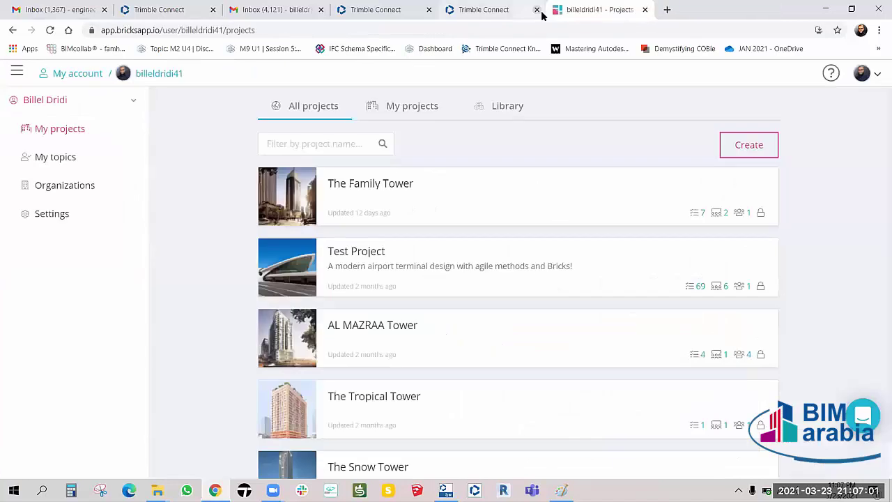
left_click(533, 11)
left_click(536, 10)
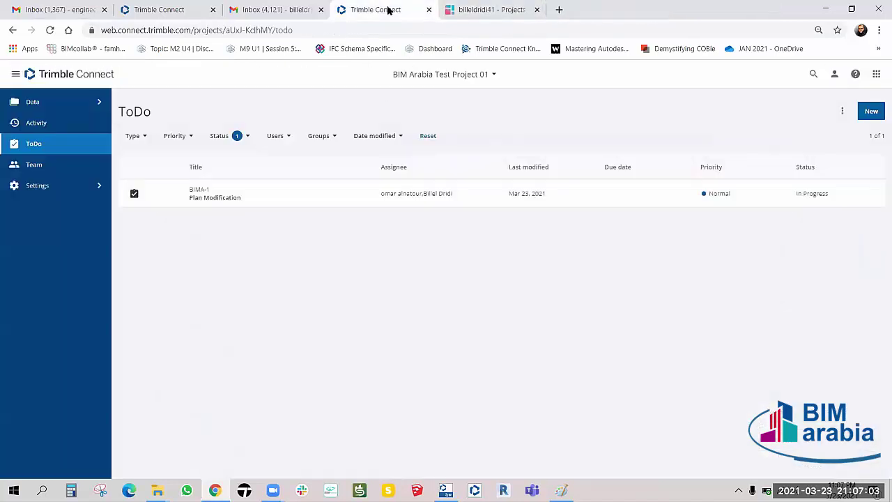
left_click(57, 75)
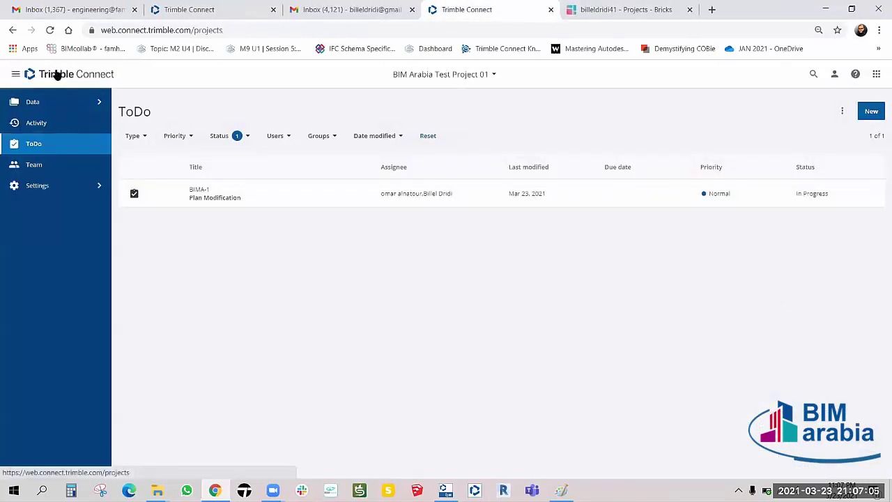